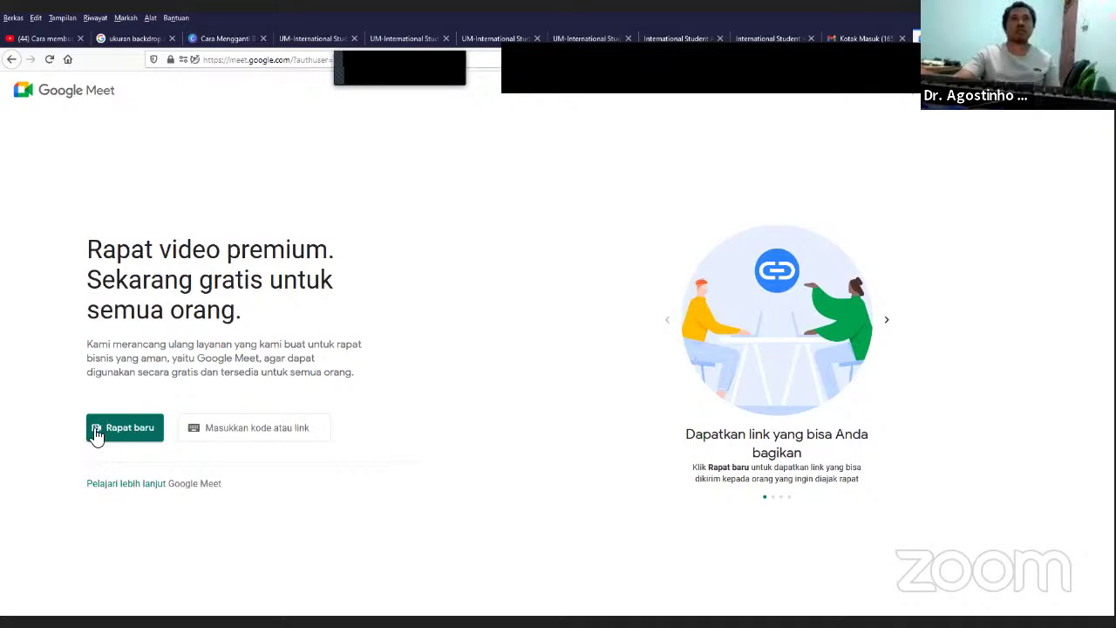
# Step: Start an instant Google Meet meeting, allow access to the EOS Webcam Utility camera, and copy the meeting link
pyautogui.click(130, 427)
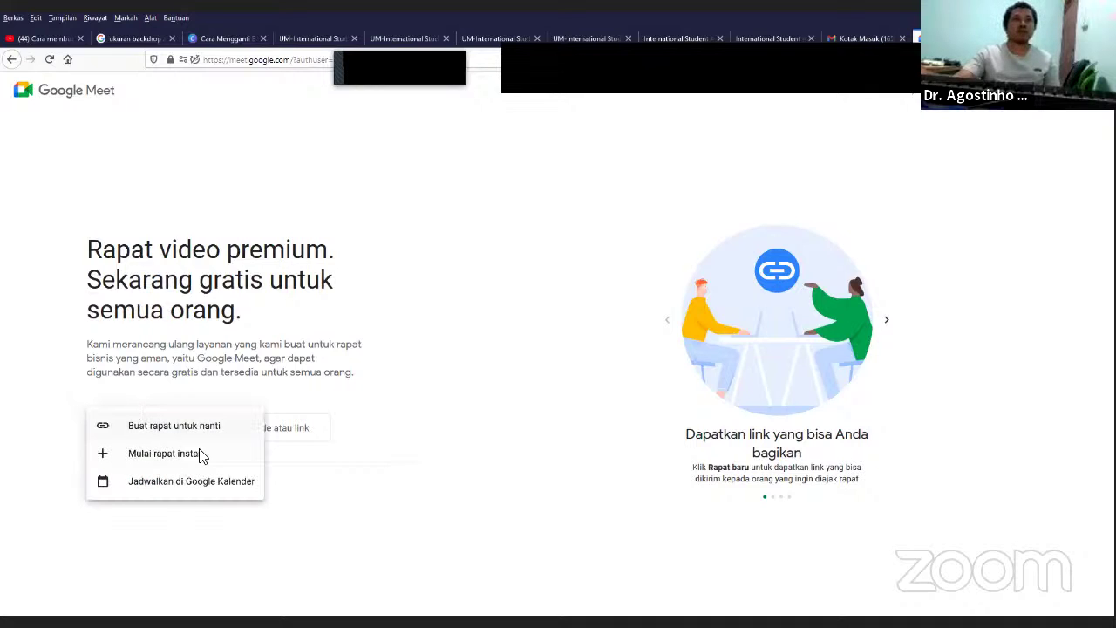
pyautogui.click(199, 453)
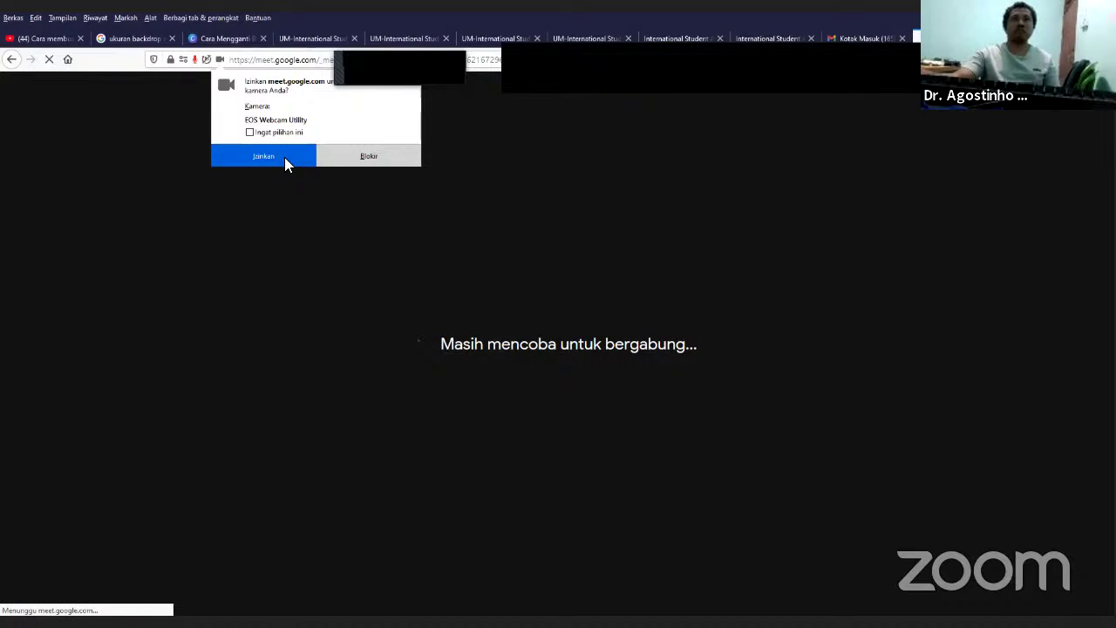
pyautogui.click(263, 157)
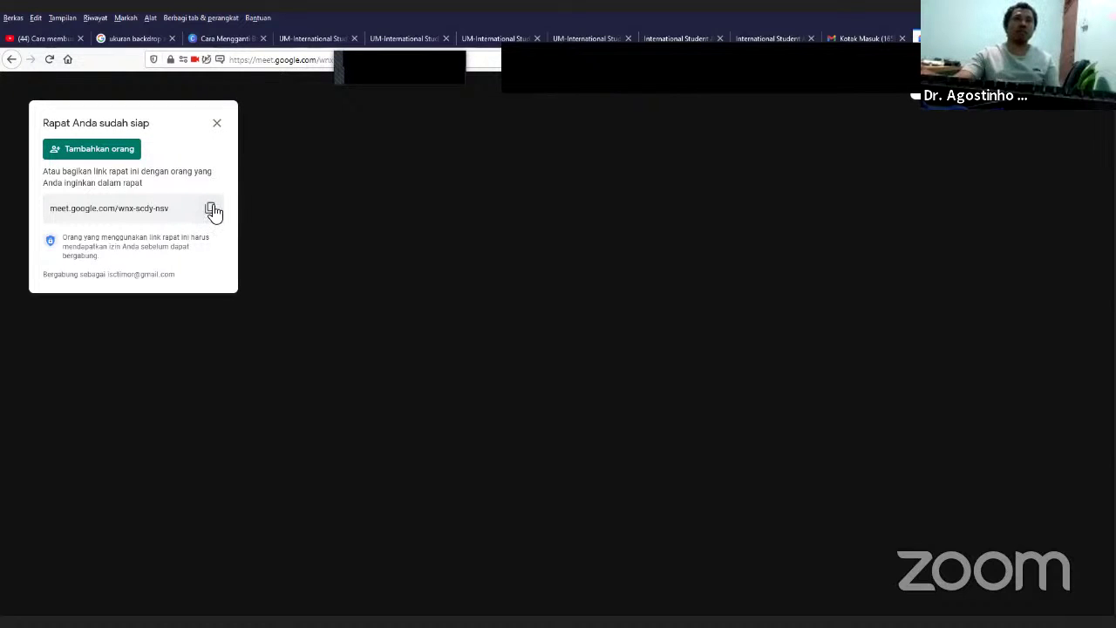
pyautogui.click(211, 202)
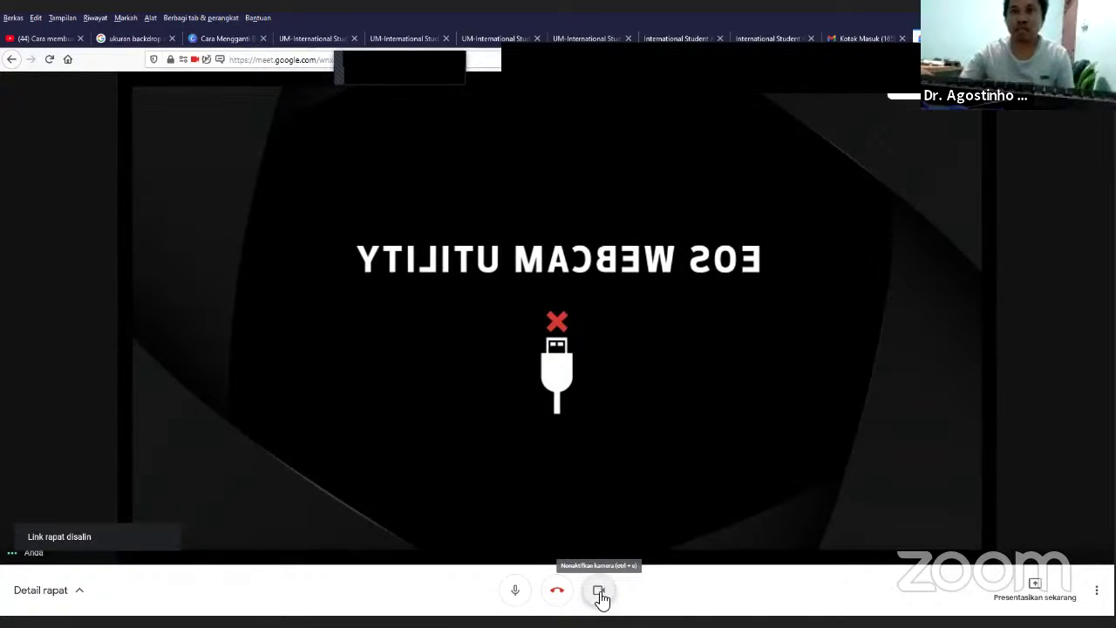
# Step: Turn off the meeting camera and check the access info in the meeting details
pyautogui.click(599, 591)
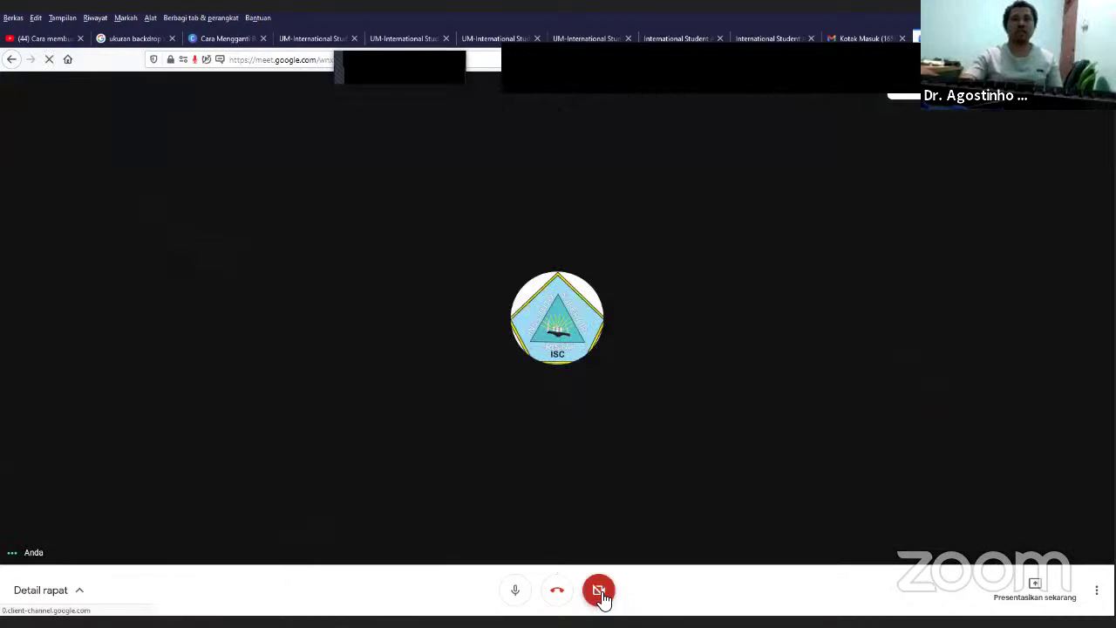
pyautogui.click(82, 600)
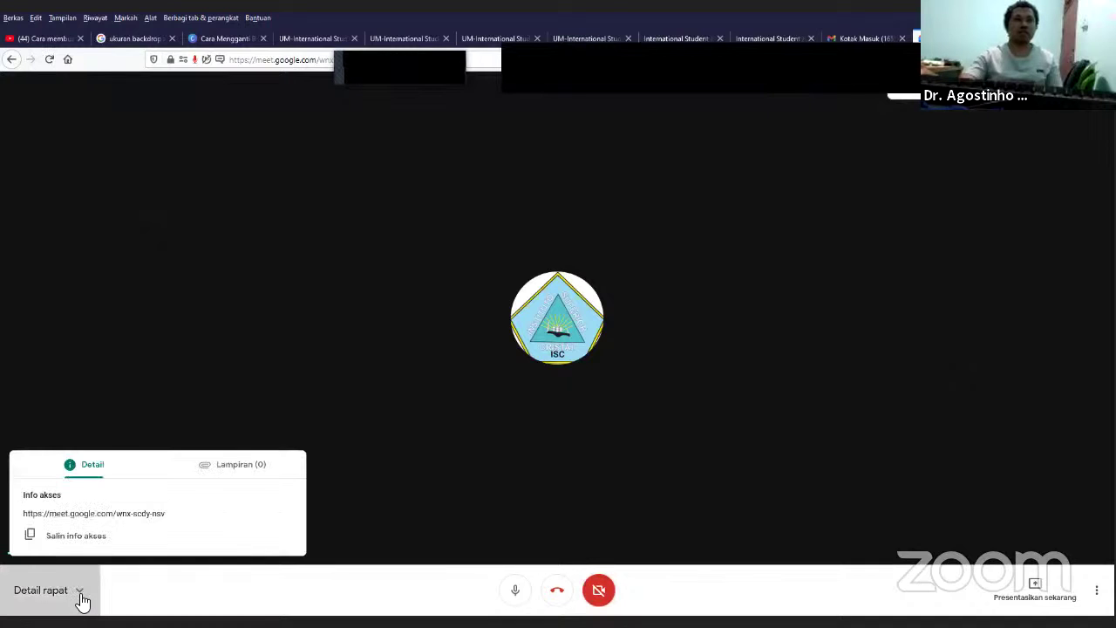
pyautogui.click(82, 600)
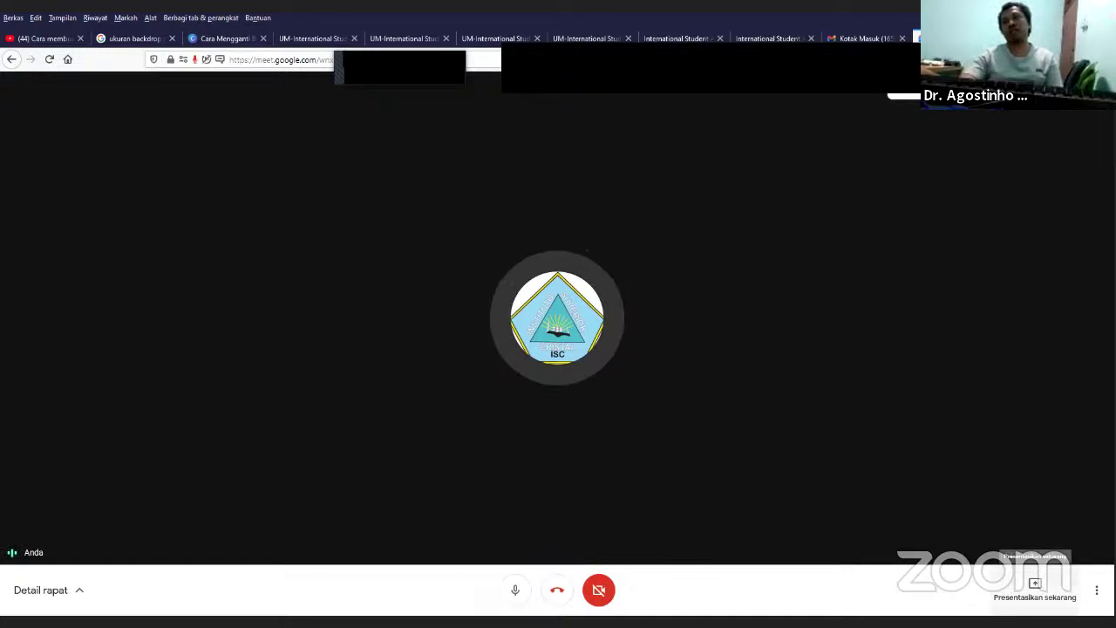
# Step: Create new Jamboard whiteboards for the meeting and try to open one from the Jamboard file list
pyautogui.click(1036, 590)
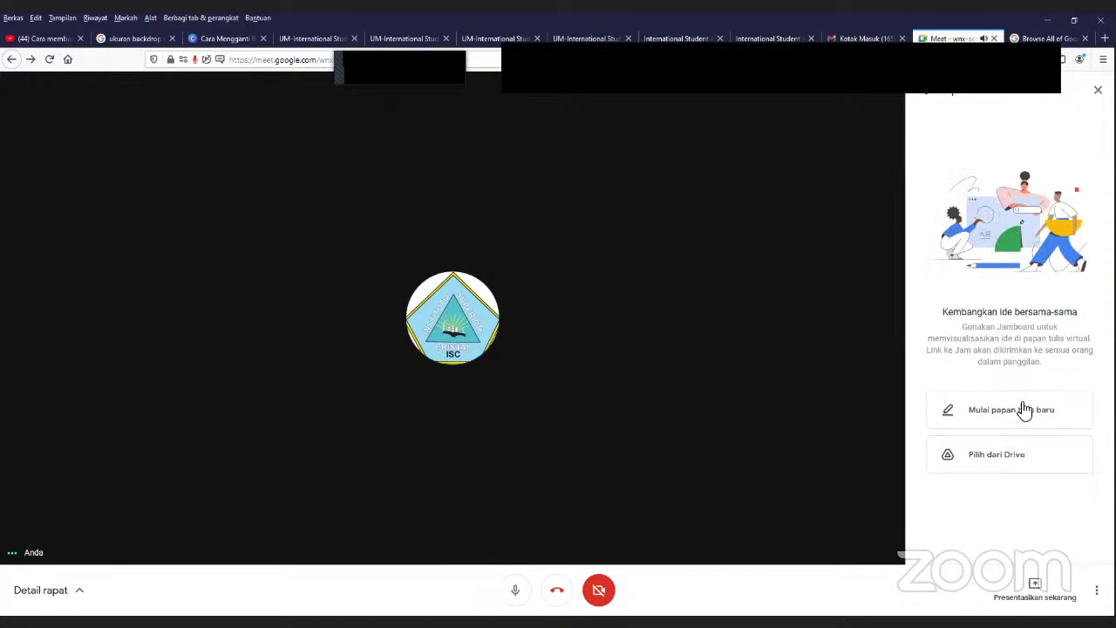
pyautogui.click(1019, 412)
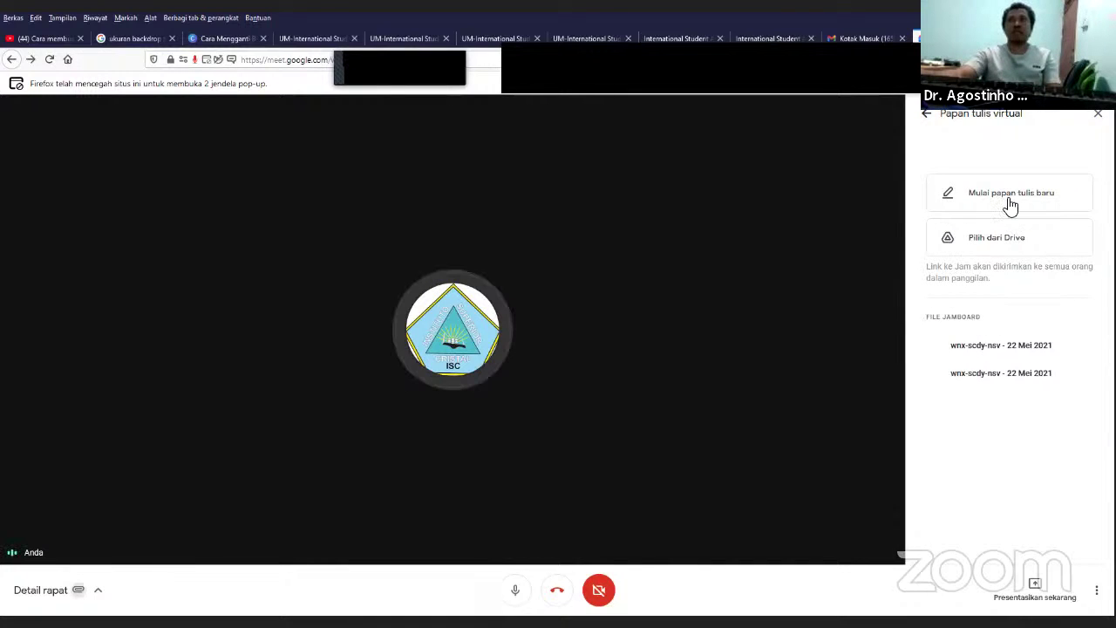
pyautogui.click(1010, 205)
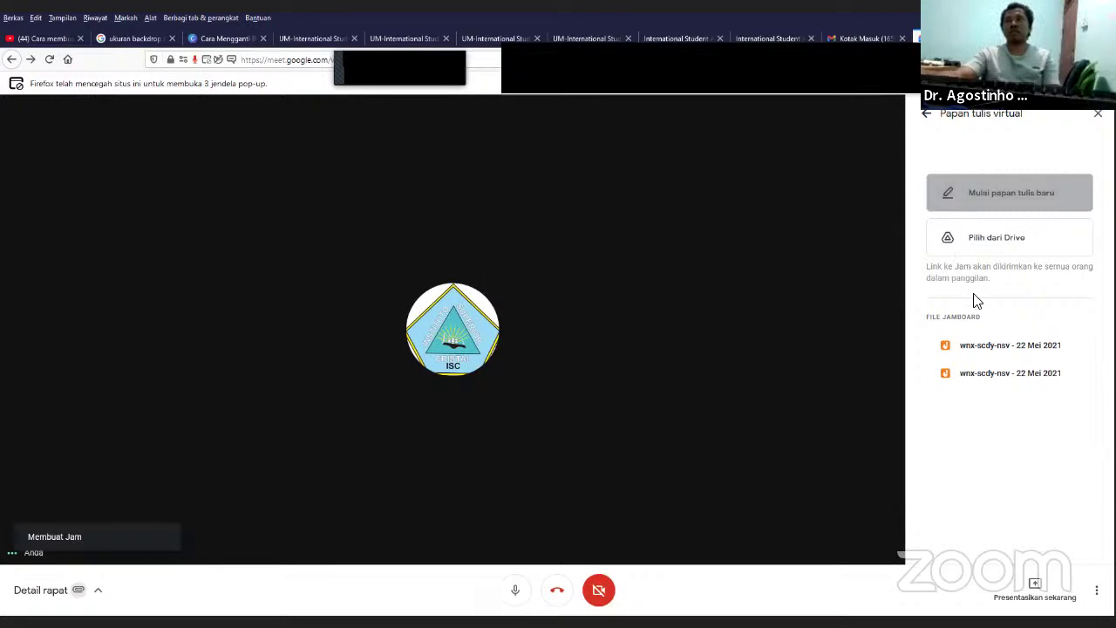
pyautogui.click(1003, 348)
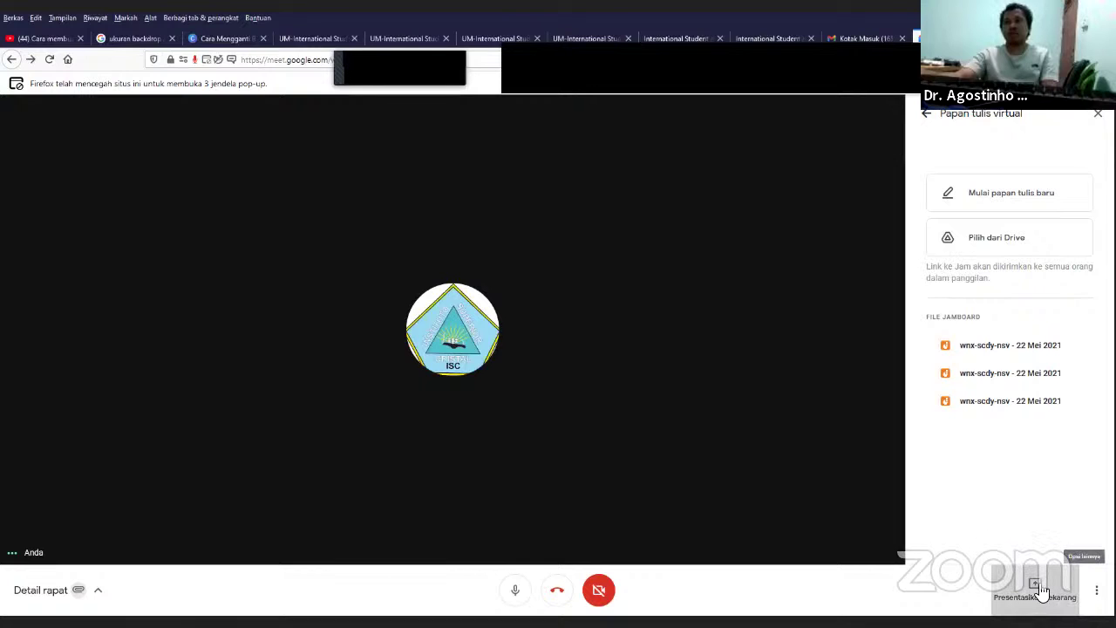
# Step: Present the Document3 - Word window in the meeting and allow the browser to share it
pyautogui.click(1034, 582)
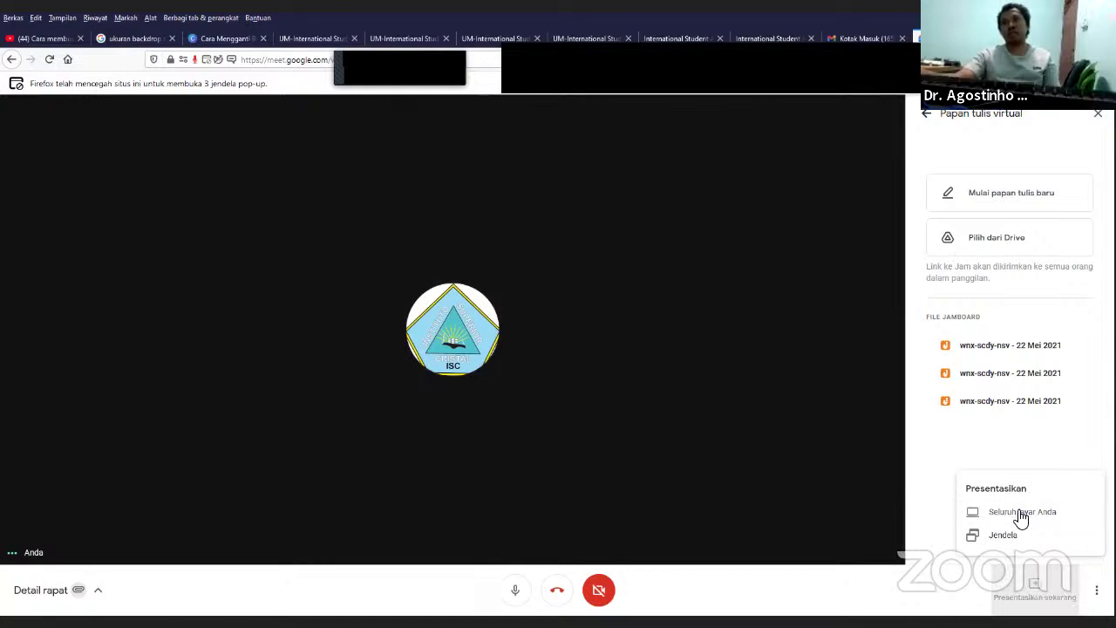
pyautogui.click(731, 411)
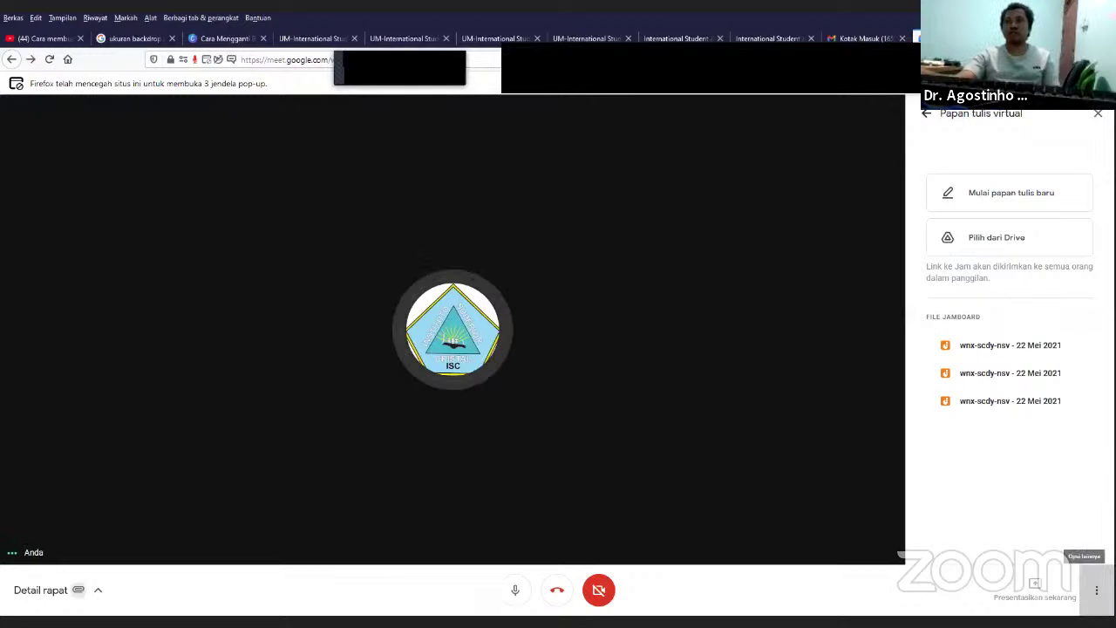
pyautogui.click(1097, 589)
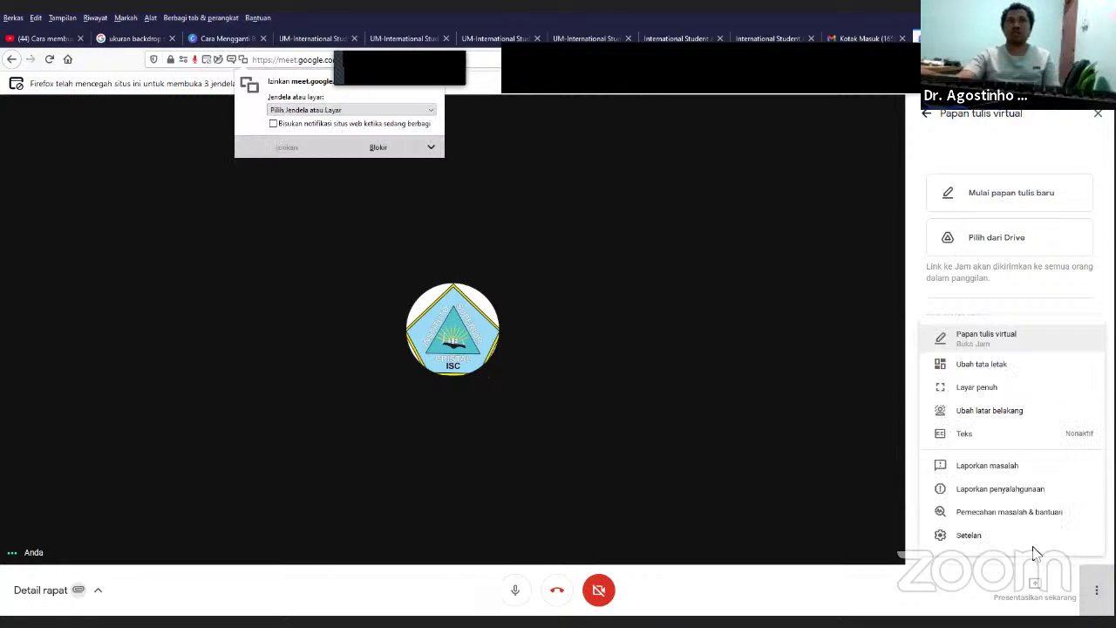
pyautogui.click(403, 112)
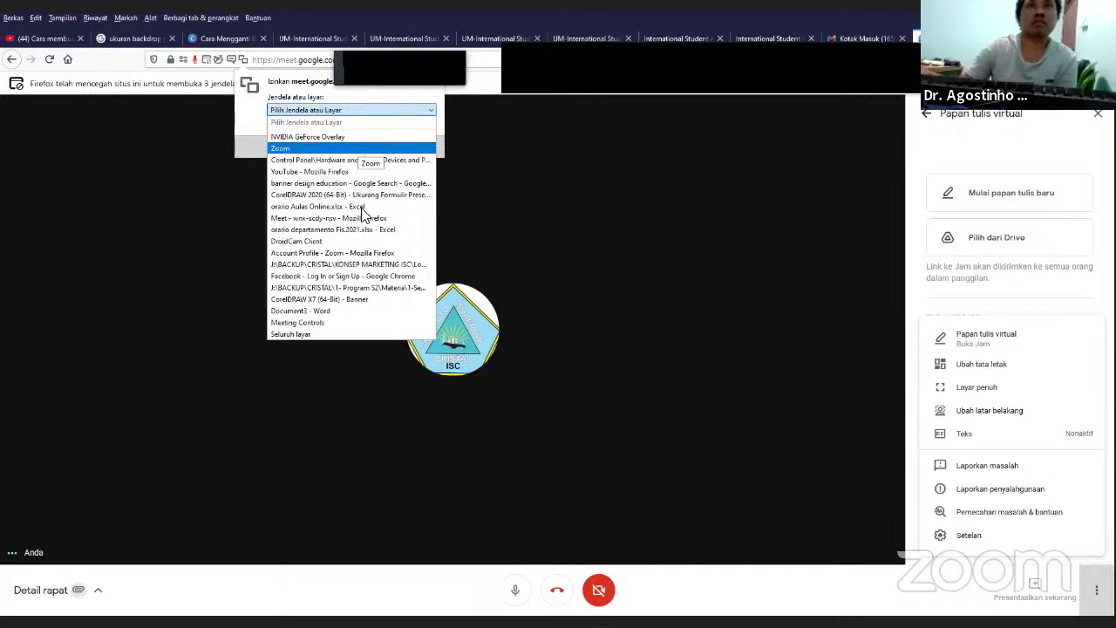
pyautogui.click(266, 109)
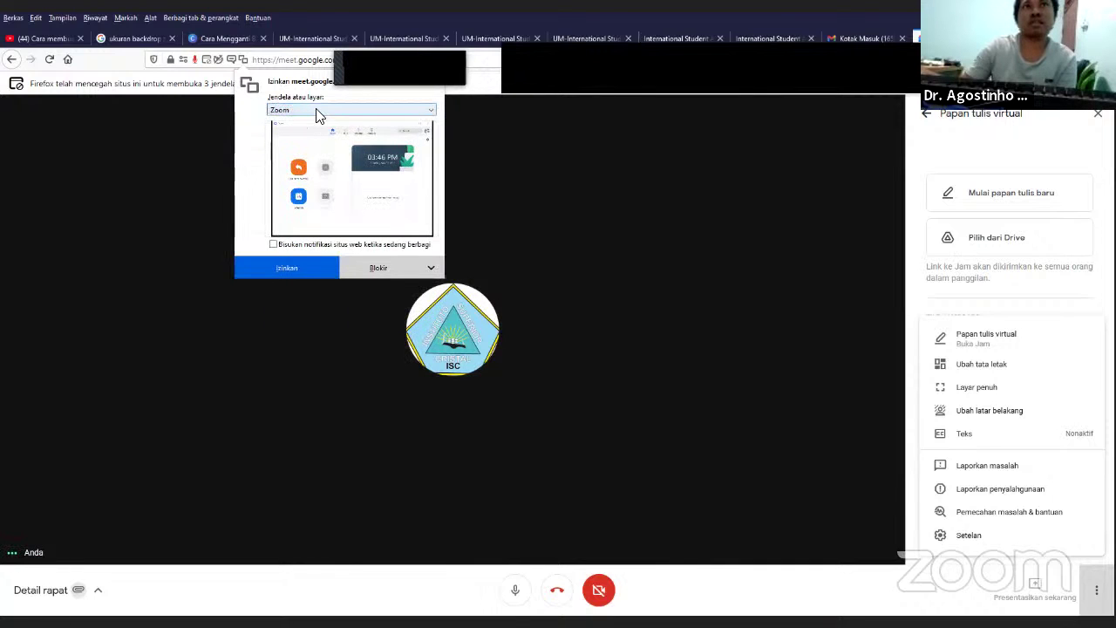
pyautogui.hotkey('alt', 'Down')
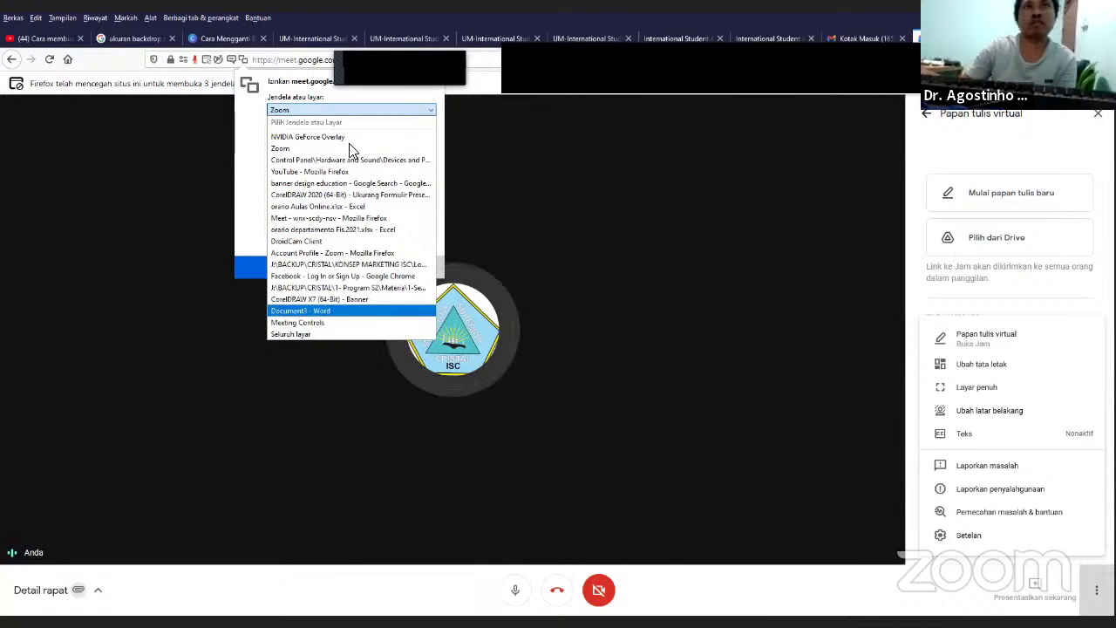
pyautogui.press('Return')
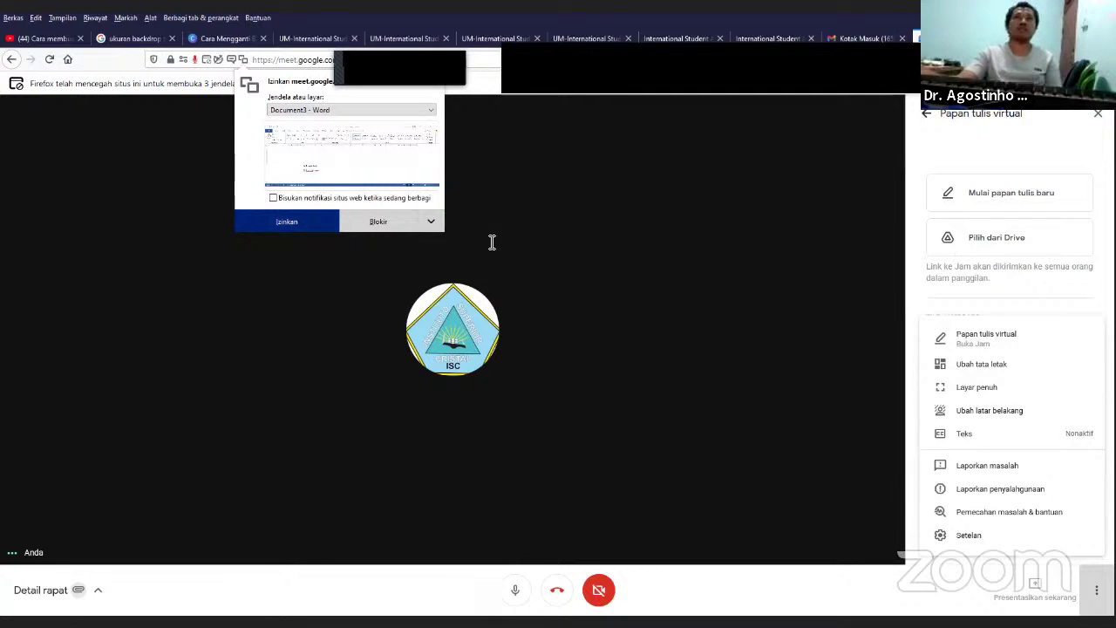
pyautogui.press('Return')
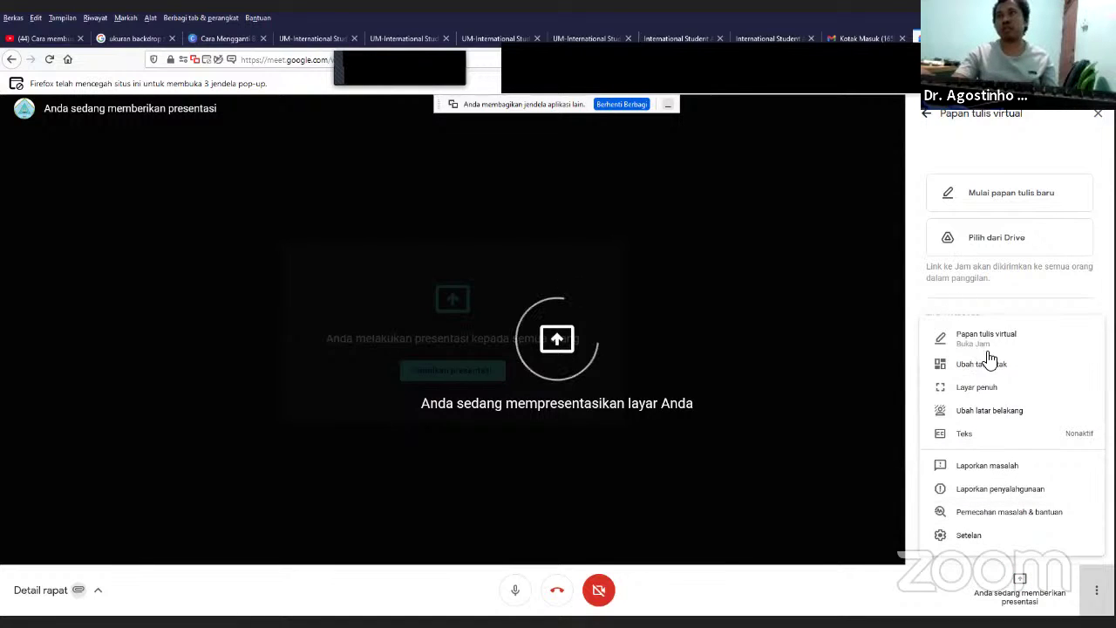
# Step: Switch the meeting to full screen and dismiss the options and the virtual whiteboard pane
pyautogui.click(1007, 392)
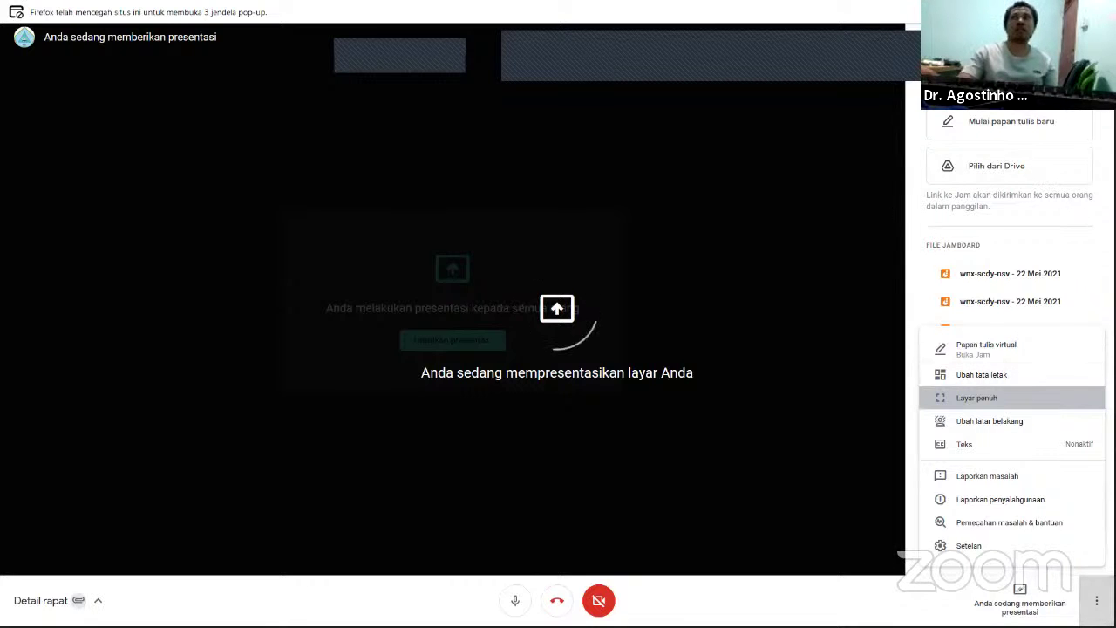
pyautogui.press('Escape')
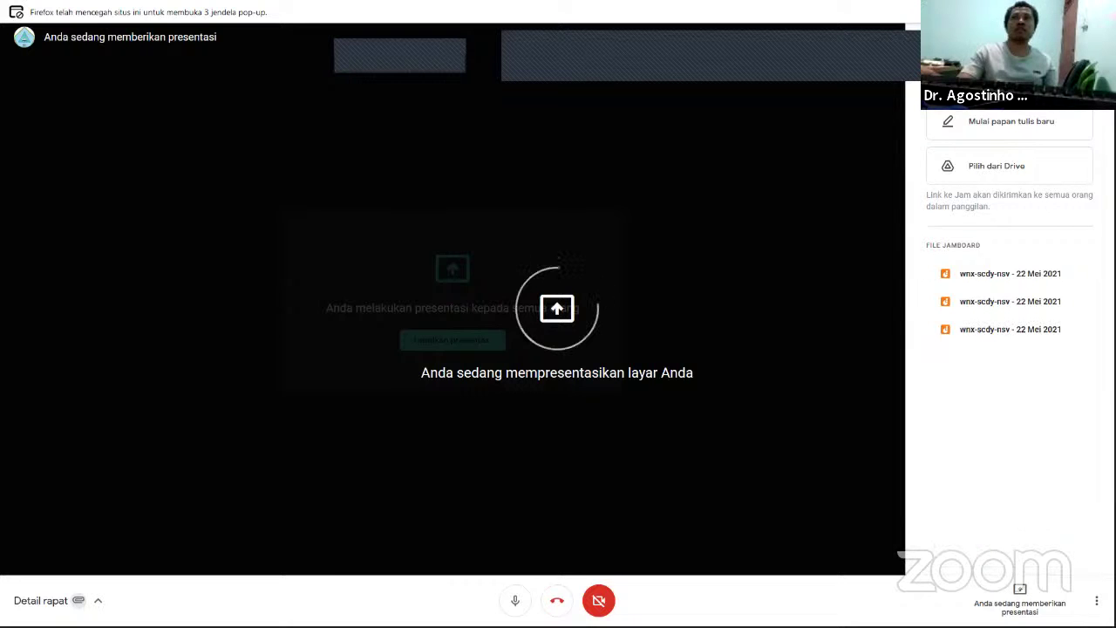
pyautogui.click(720, 266)
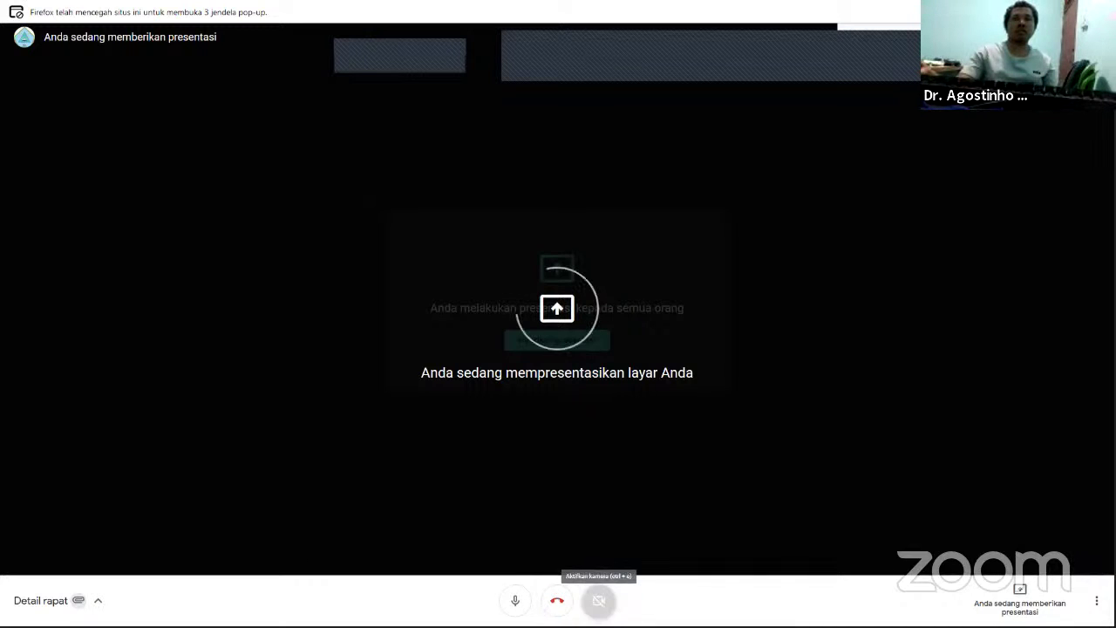
# Step: Leave the meeting and block the pending camera access request
pyautogui.click(557, 599)
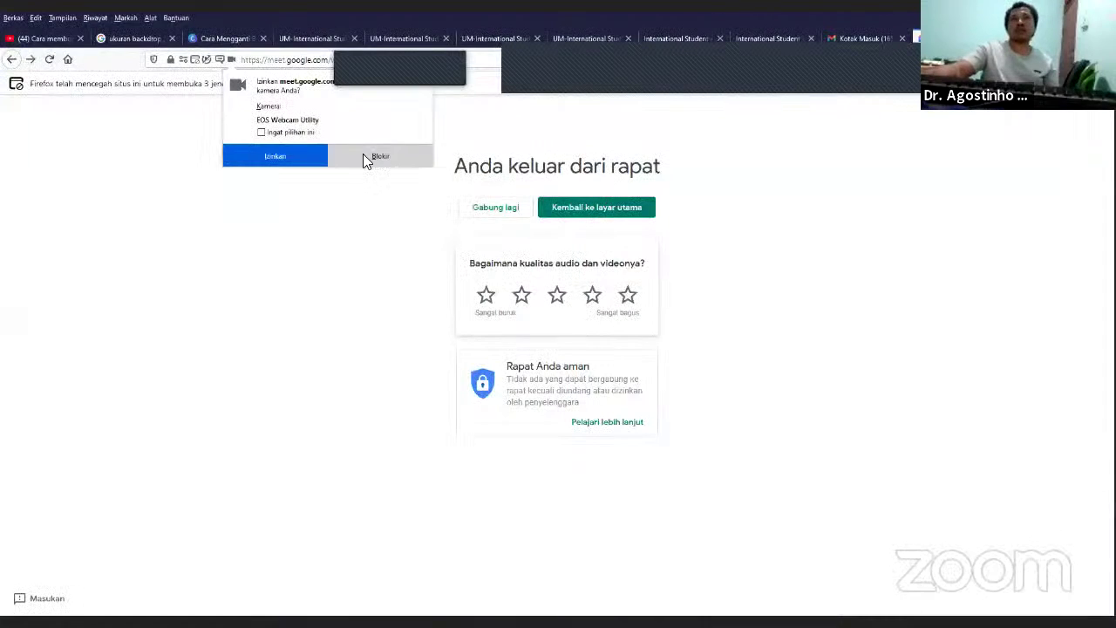
pyautogui.click(362, 154)
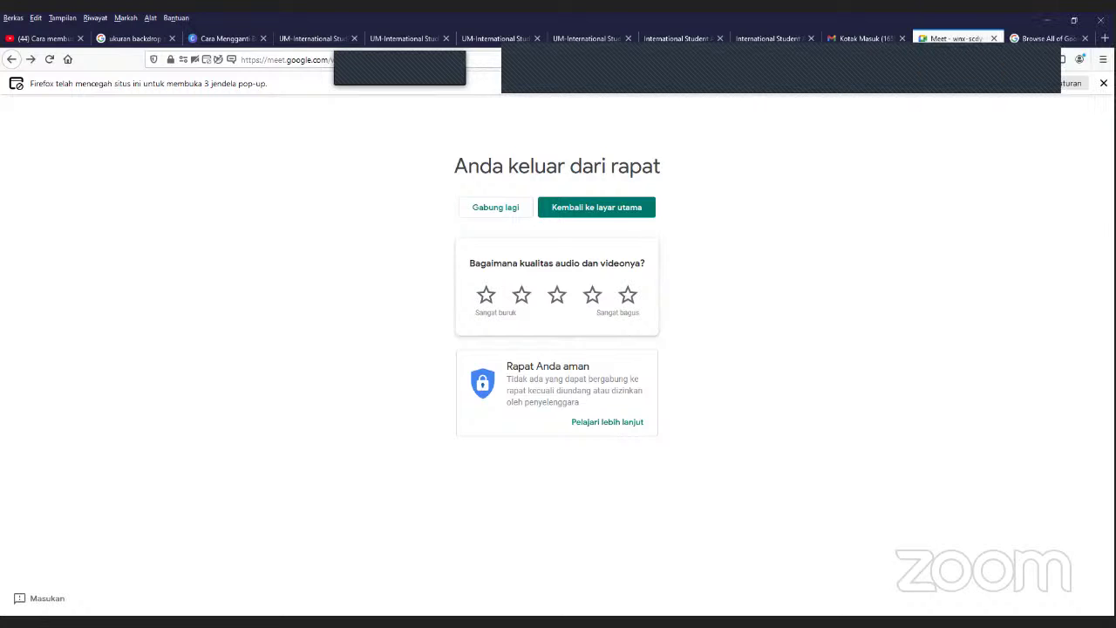
# Step: Open Google Docs through the Google apps list in Gmail and create a blank document
pyautogui.click(863, 39)
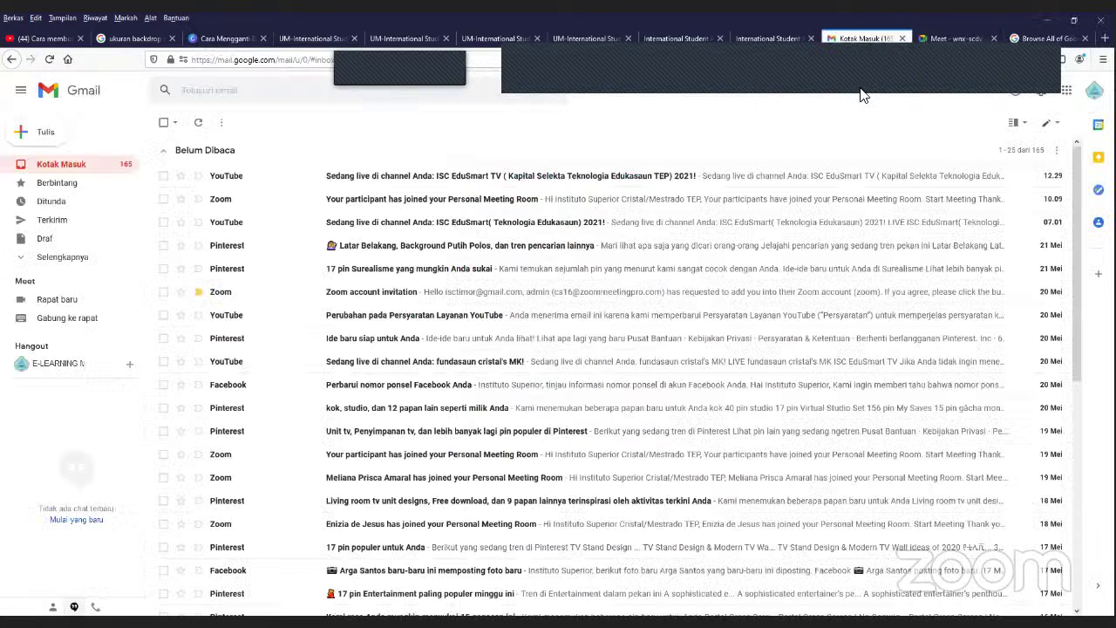
pyautogui.click(1065, 90)
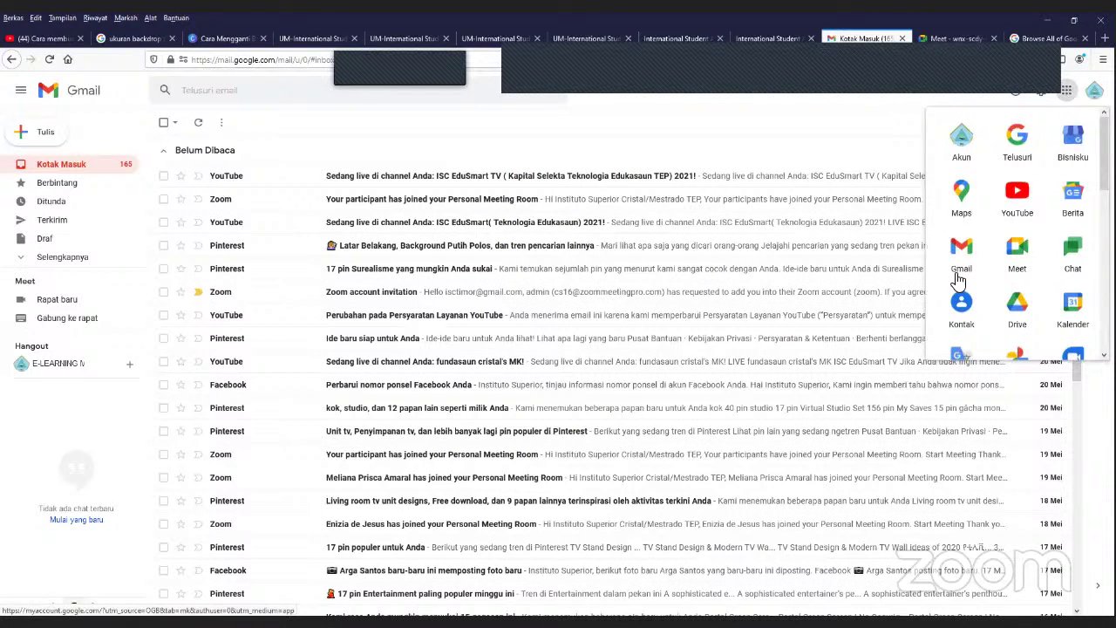
pyautogui.scroll(-2, 968, 270)
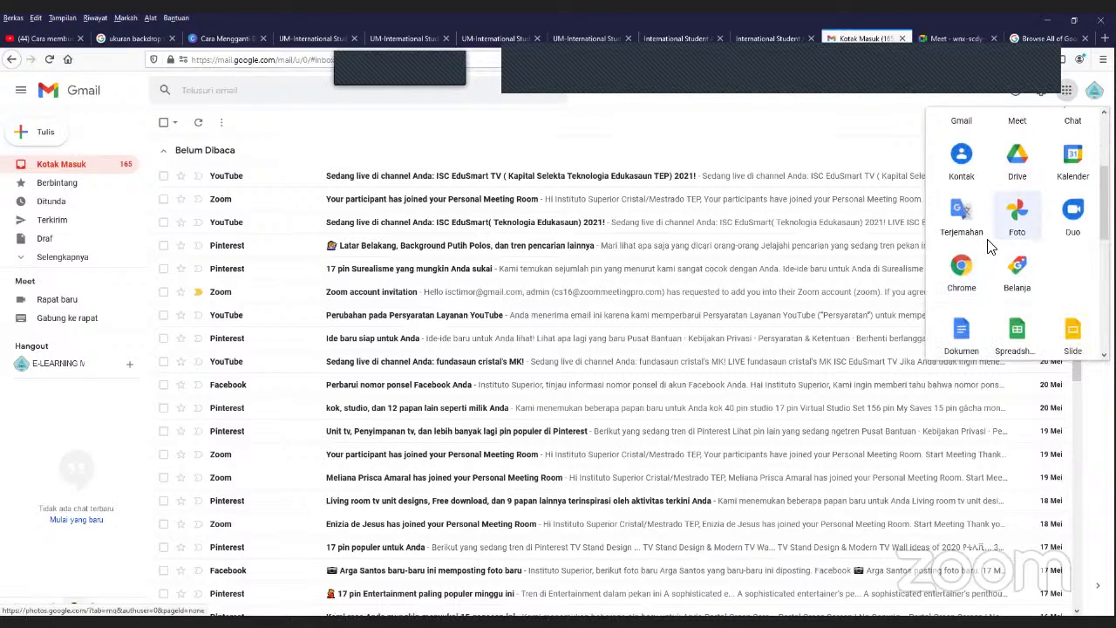
pyautogui.scroll(-2, 989, 246)
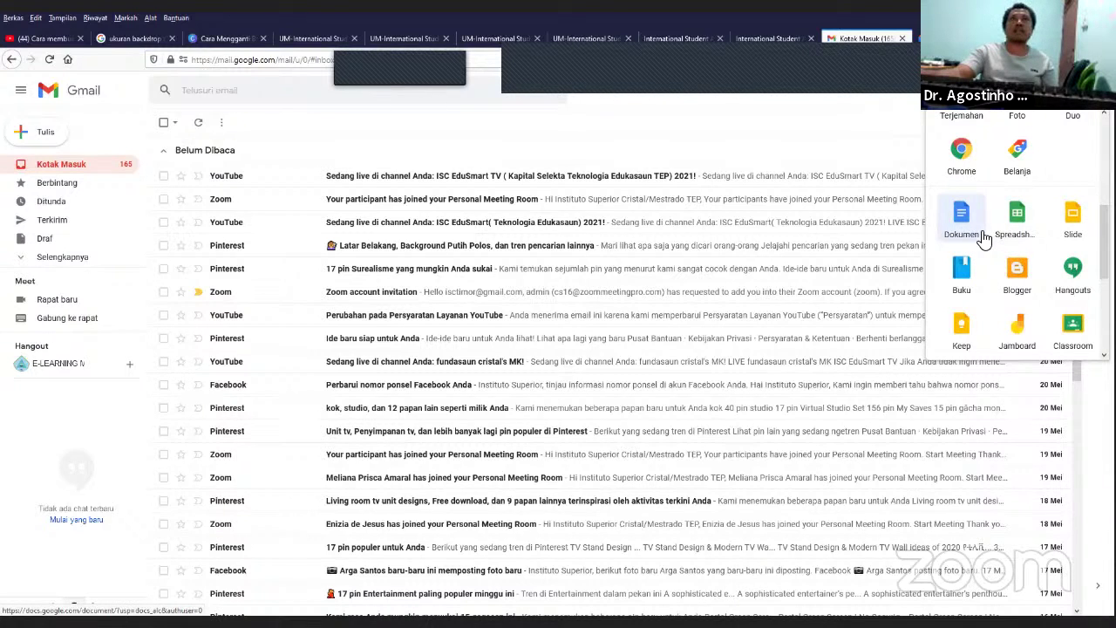
pyautogui.click(957, 216)
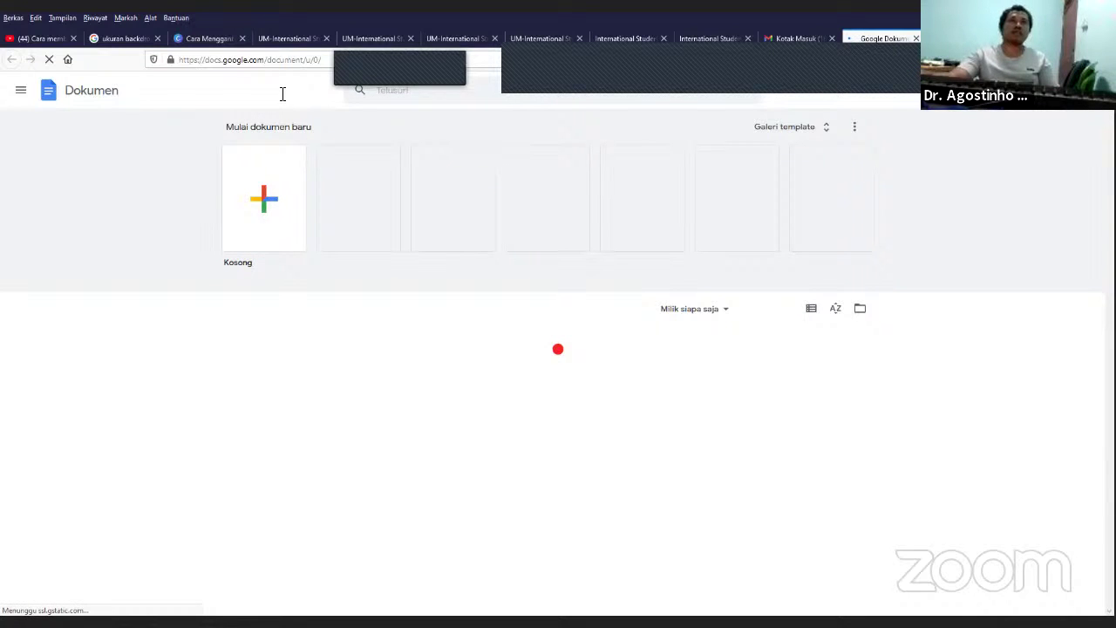
pyautogui.click(271, 207)
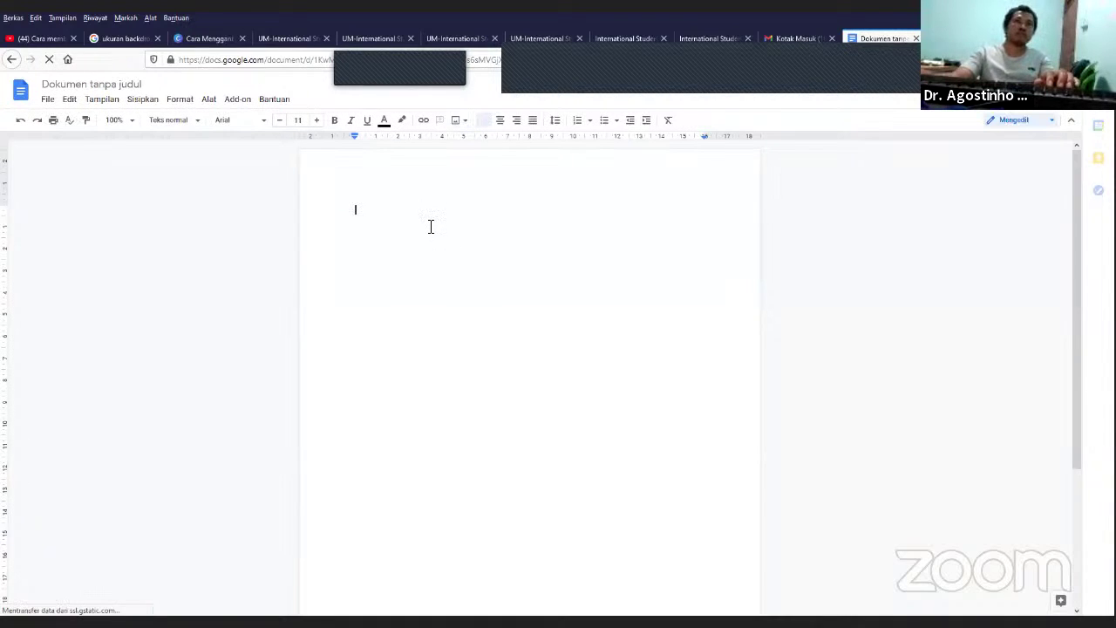
# Step: Enter the sample text "odfjphgokfodghk [fgdfpjghfjhojf" in the blank document and select all of it
pyautogui.write('odfjph')
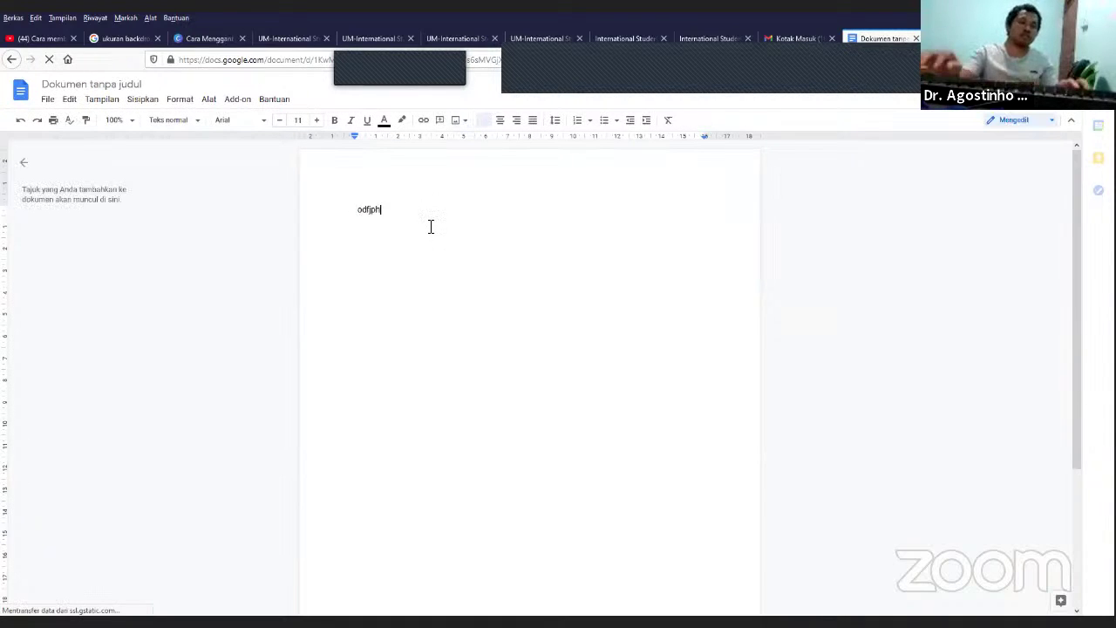
pyautogui.write('gokfodgh')
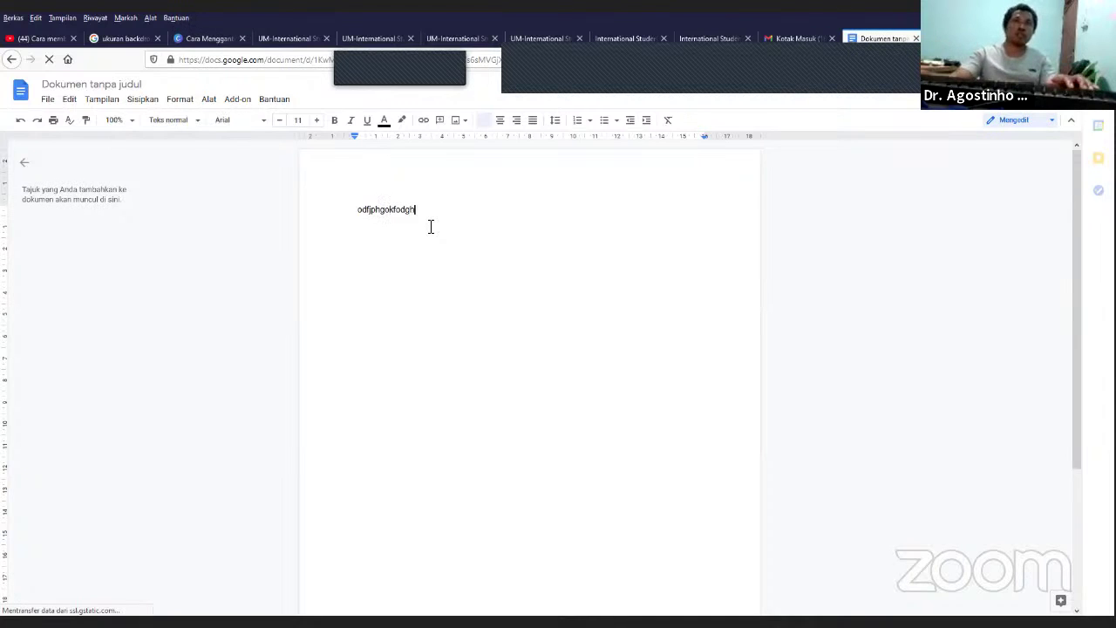
pyautogui.write('k [fgdfpjghfjh')
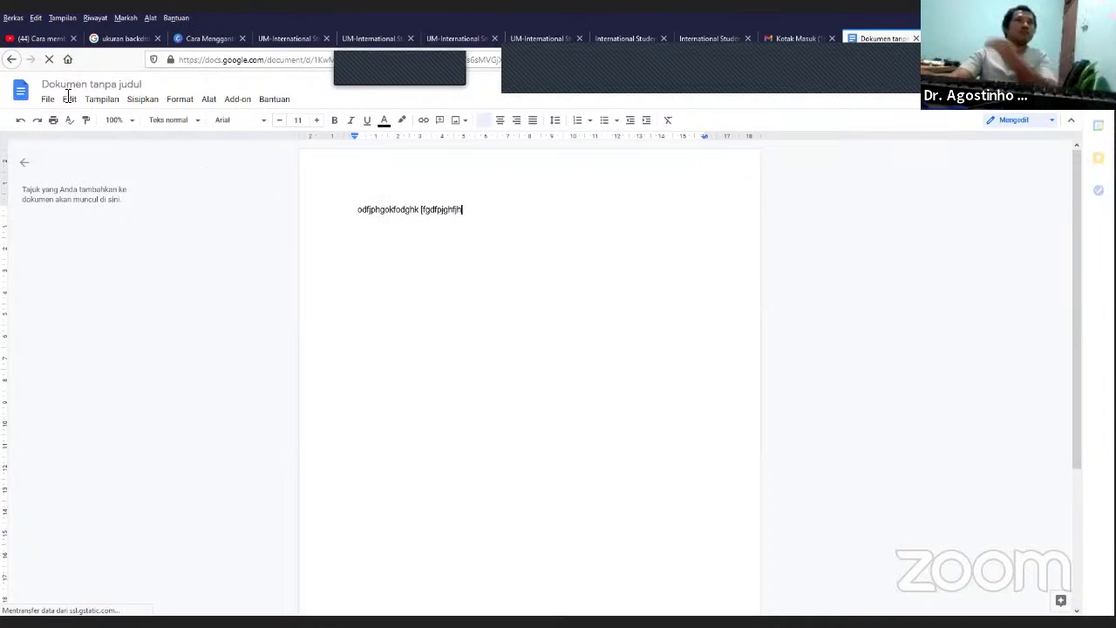
pyautogui.write('oj')
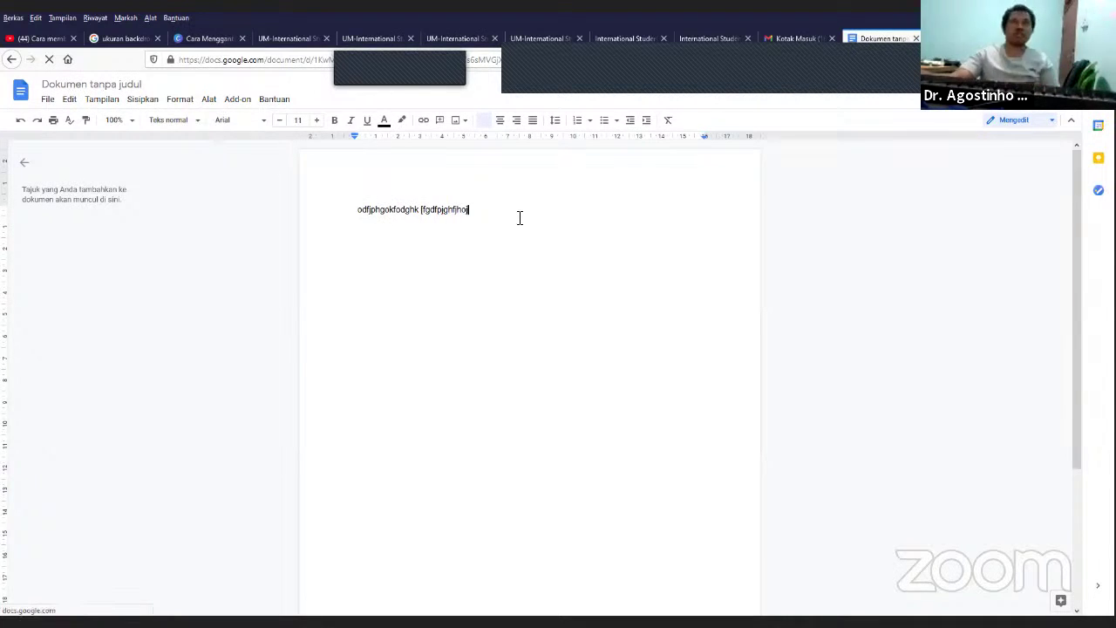
pyautogui.write('f')
pyautogui.hotkey('ctrl', 'a')
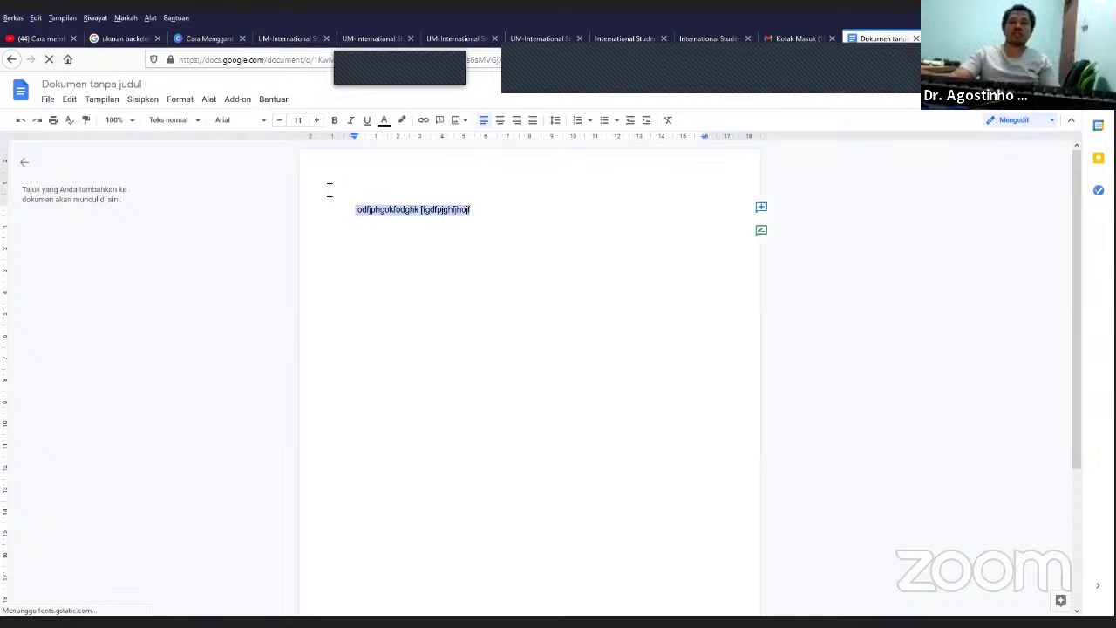
# Step: Delete the selected sample text from the document
pyautogui.press('BackSpace')
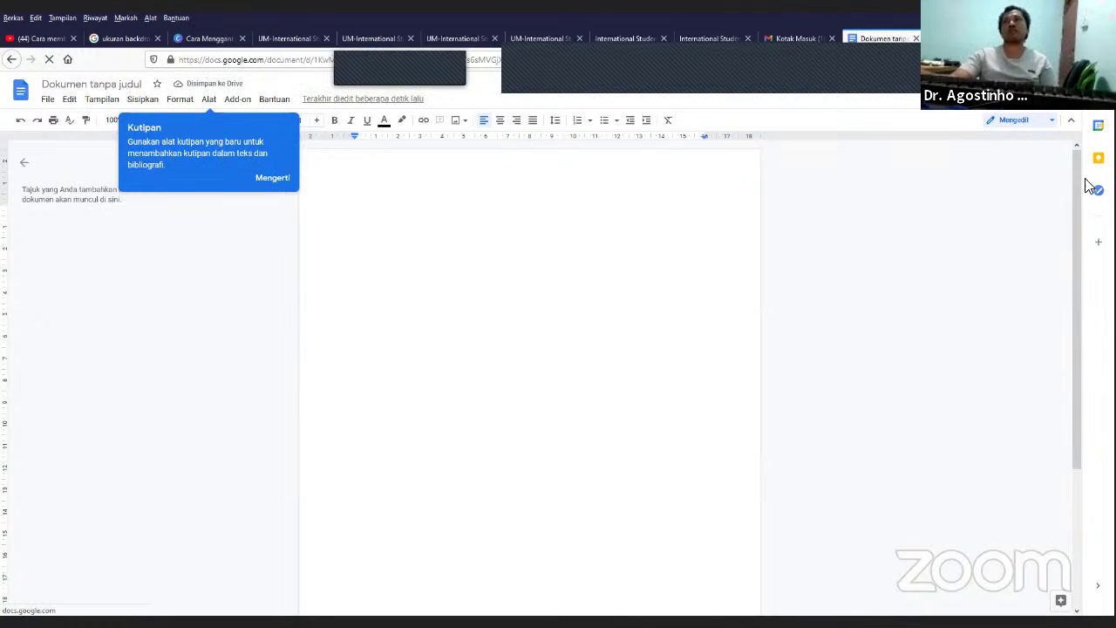
# Step: Return to the Gmail inbox and open Google Forms (Formulir) through the Google apps list
pyautogui.hotkey('ctrl', 'shift', 'Tab')
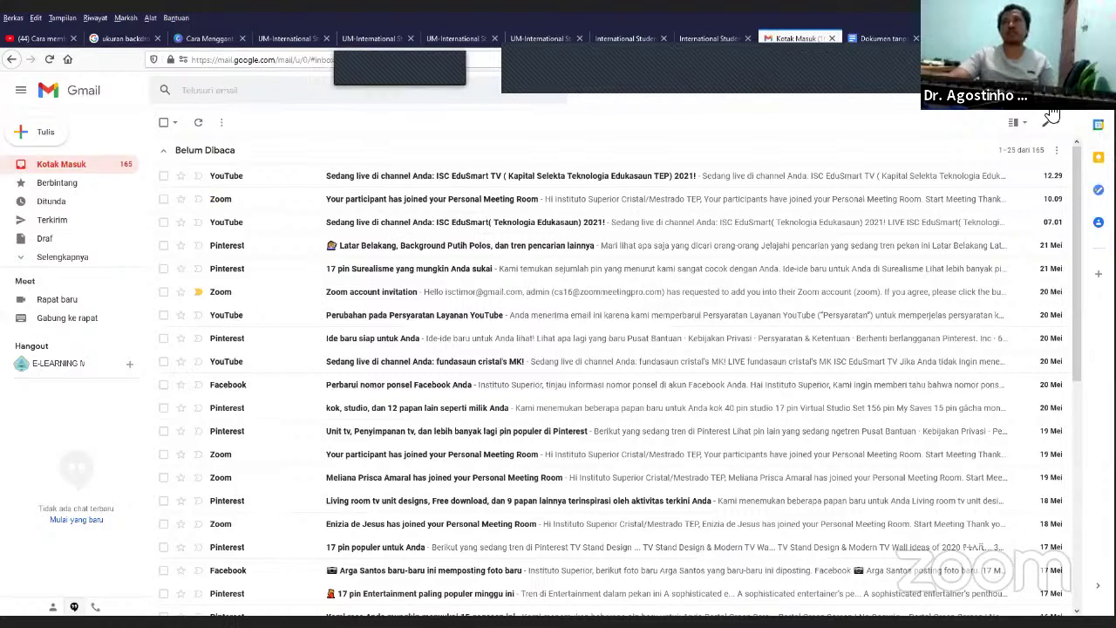
pyautogui.click(1046, 90)
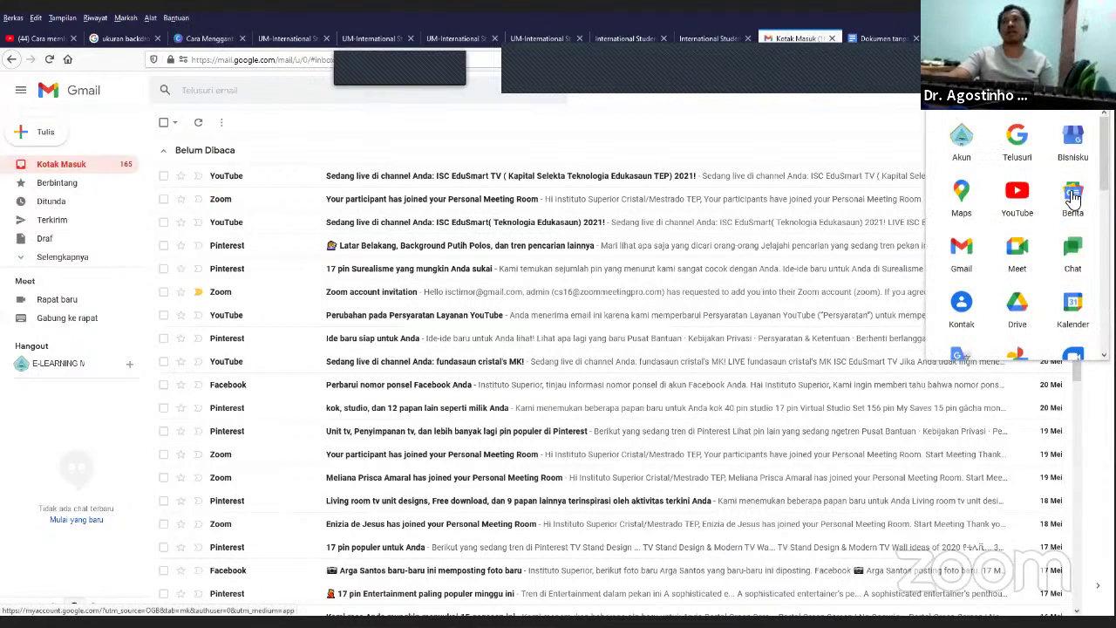
pyautogui.scroll(-3, 1065, 253)
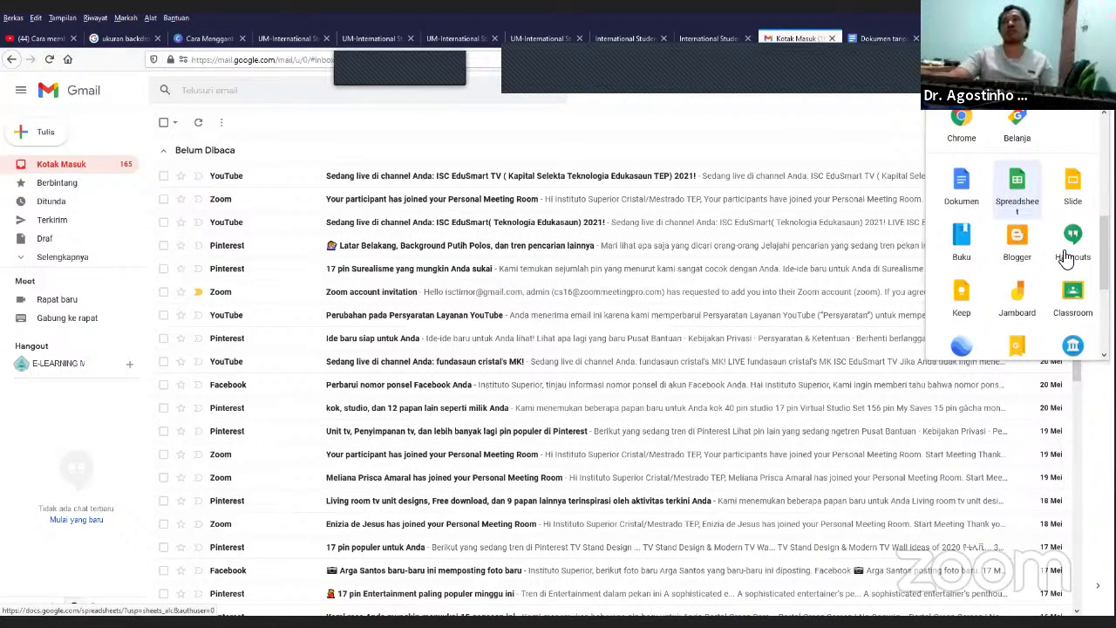
pyautogui.scroll(-1, 1065, 258)
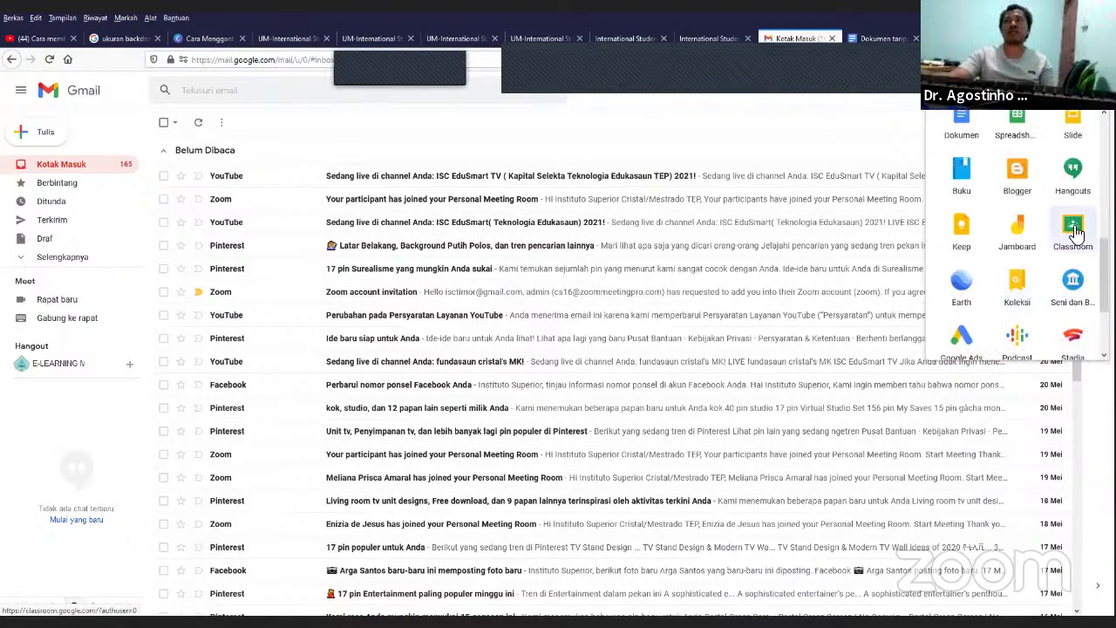
pyautogui.scroll(-2, 1059, 275)
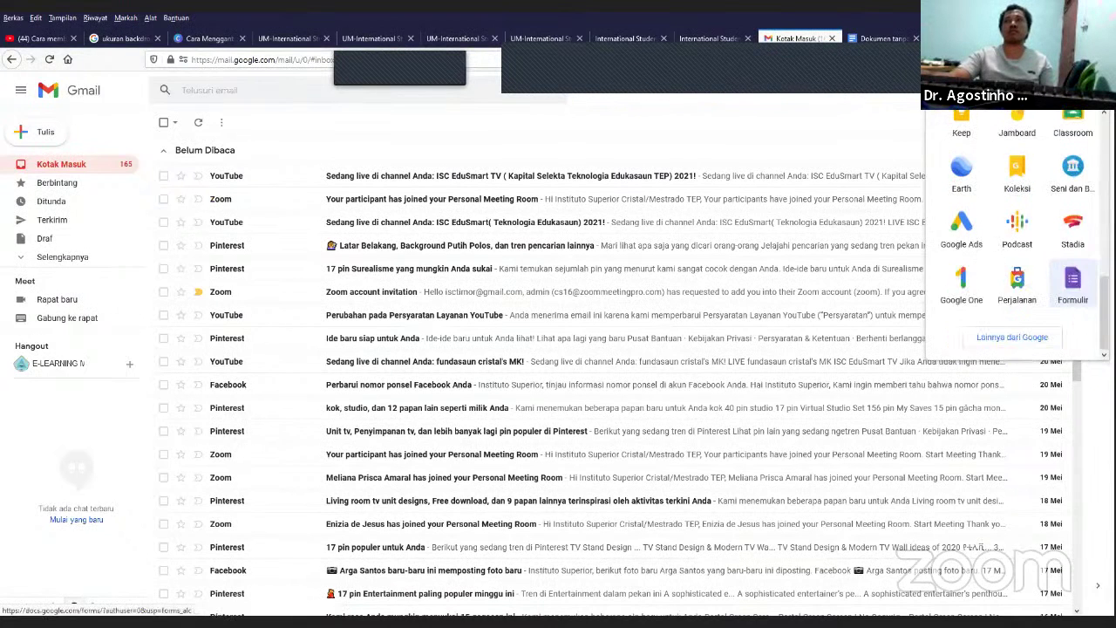
pyautogui.click(1074, 287)
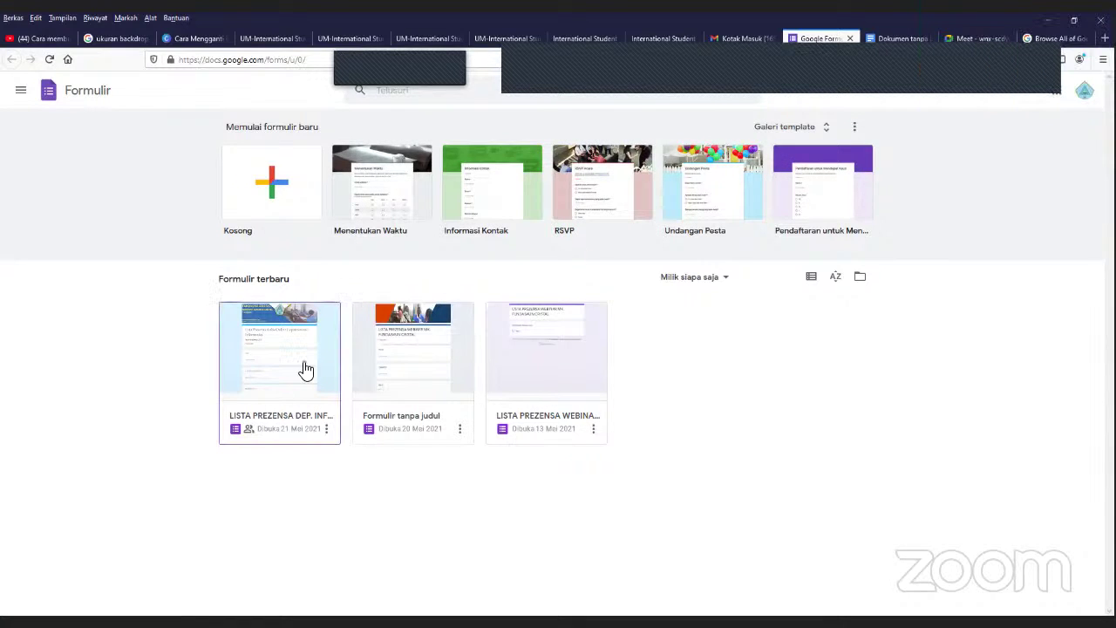
# Step: Open the recent form LISTA PREZENSA DEP. INFORMATIKA TINAN 2021 in a new tab and look through its questions
pyautogui.rightClick(288, 391)
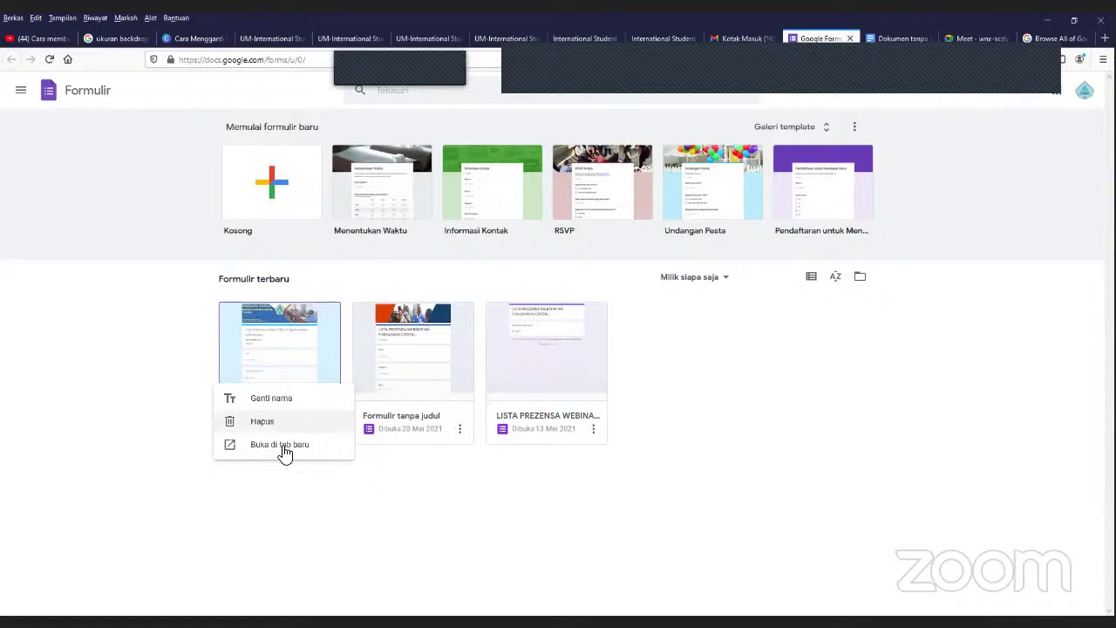
pyautogui.click(304, 347)
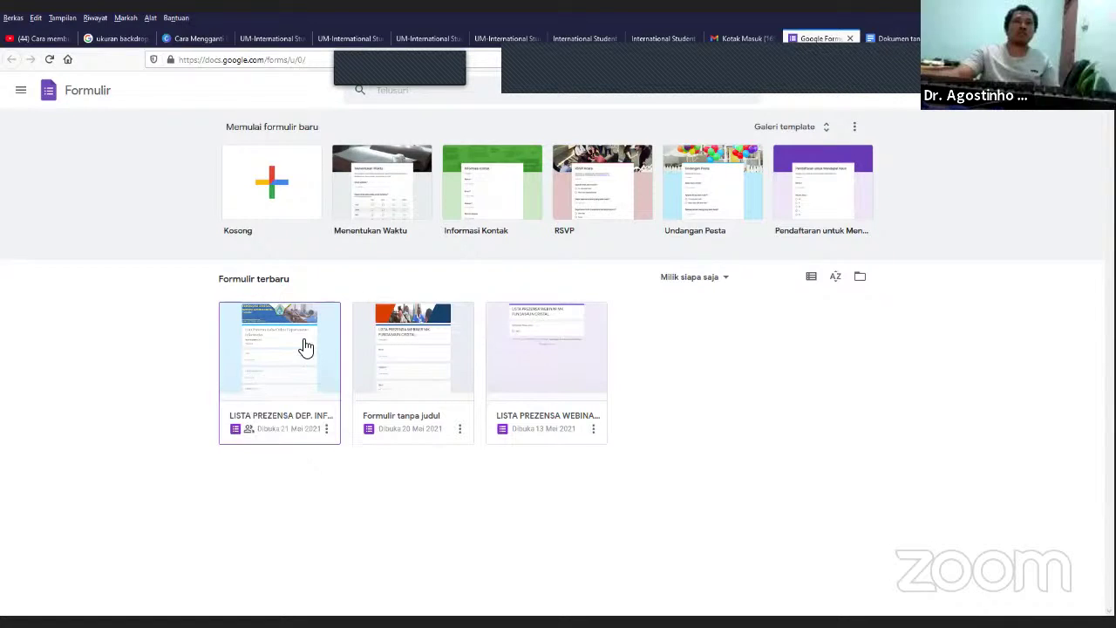
pyautogui.click(326, 428)
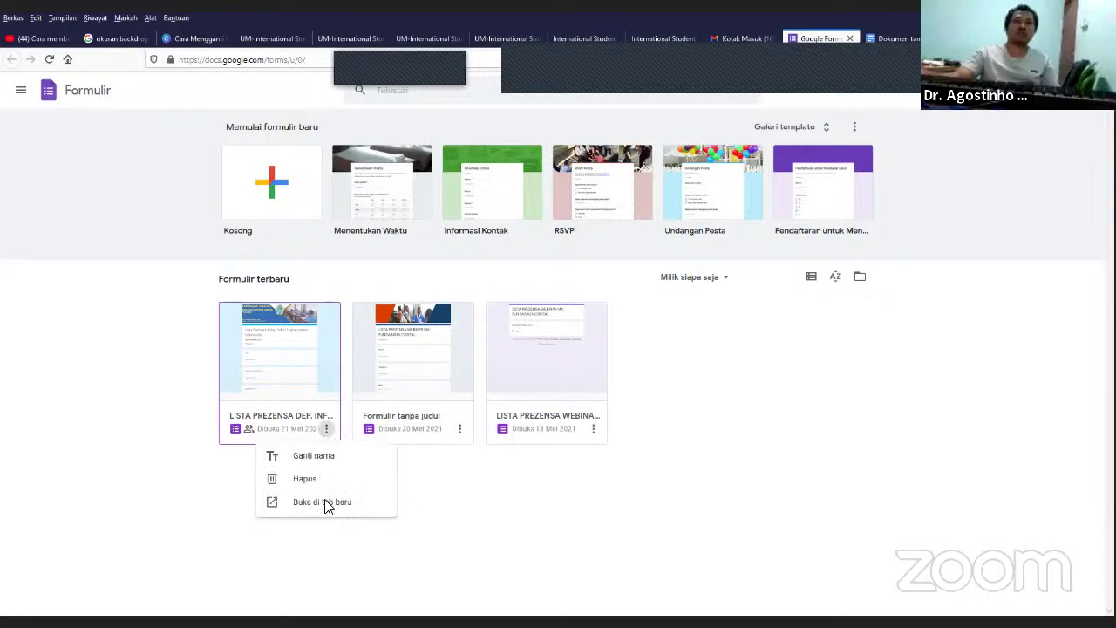
pyautogui.click(326, 504)
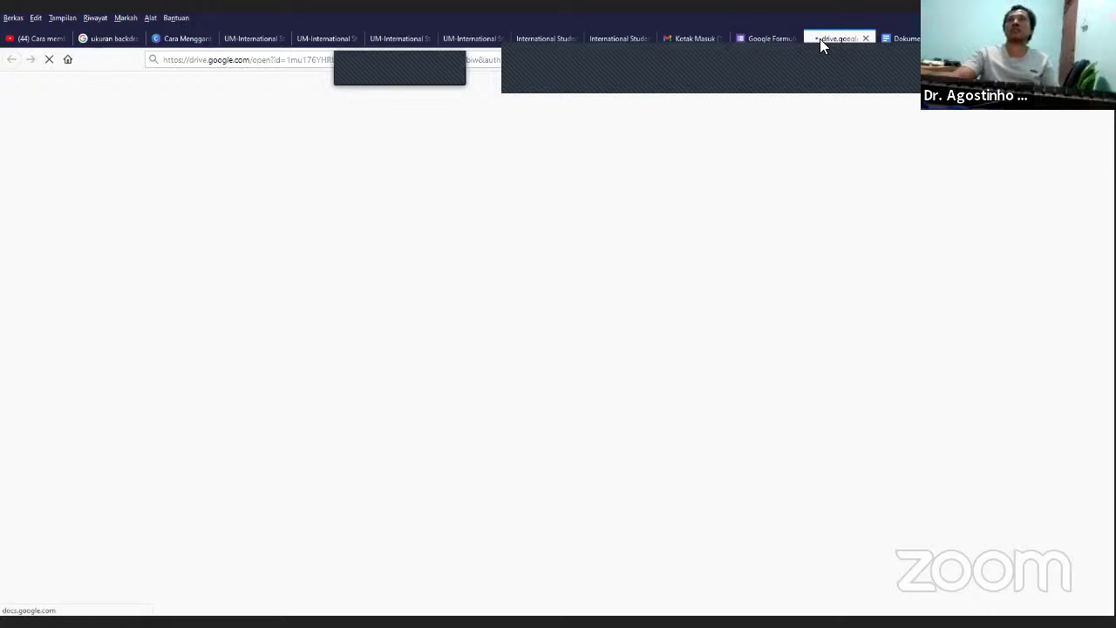
pyautogui.click(779, 38)
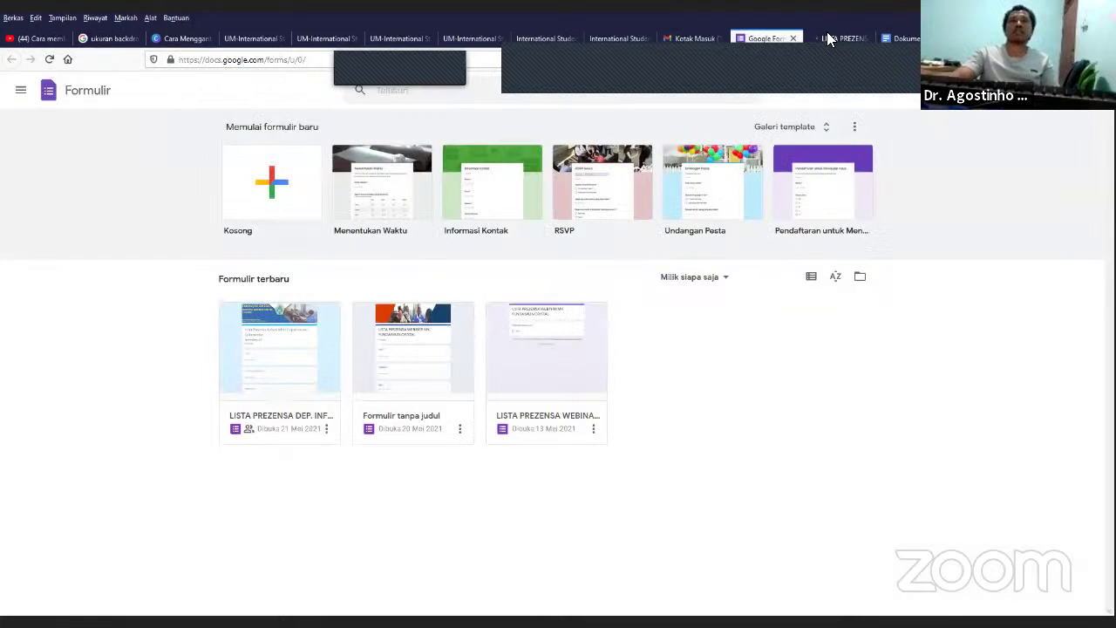
pyautogui.click(828, 38)
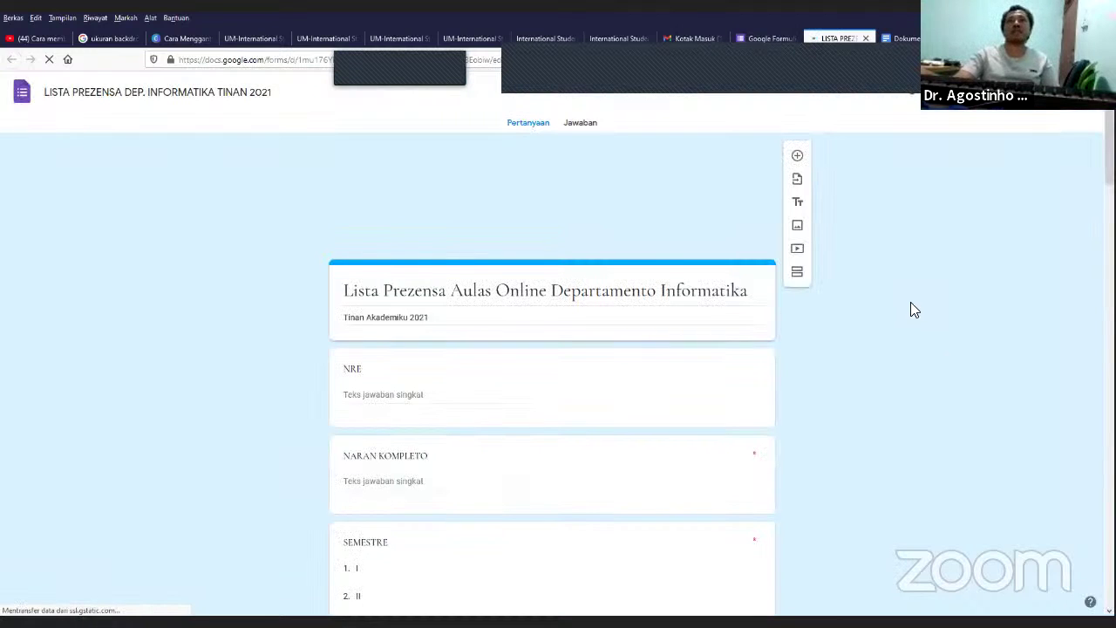
pyautogui.scroll(-15, 910, 301)
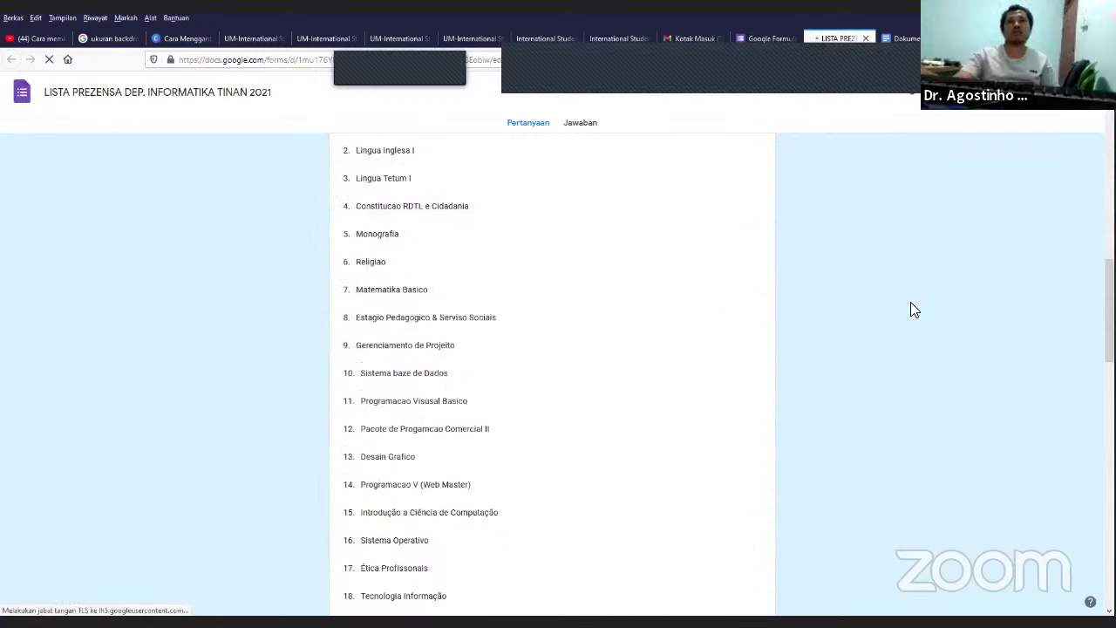
pyautogui.scroll(6, 904, 281)
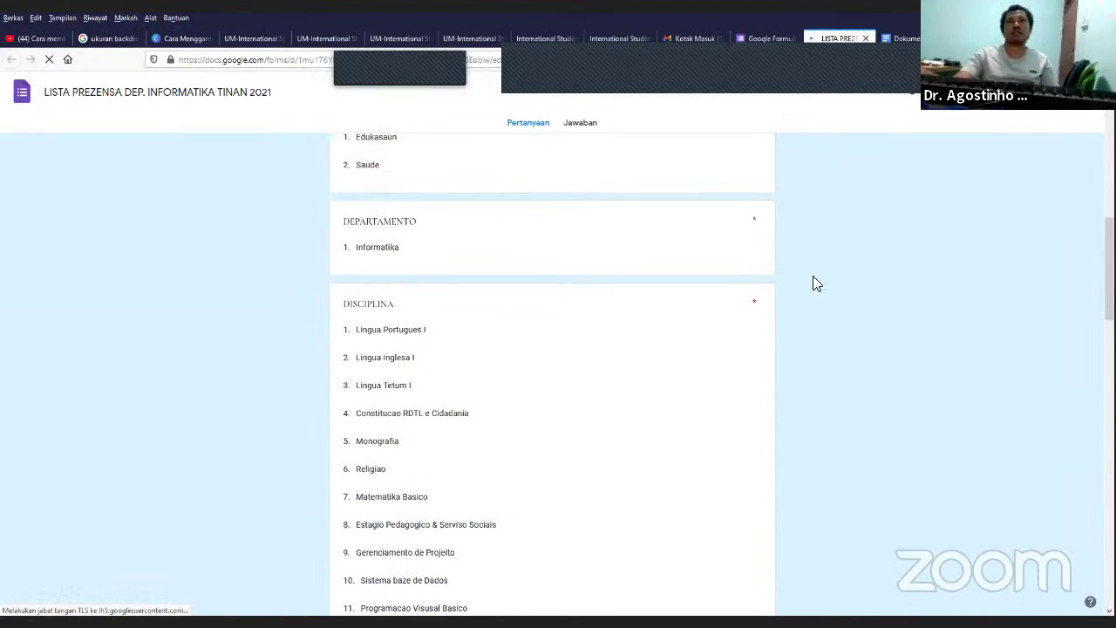
pyautogui.scroll(8, 813, 279)
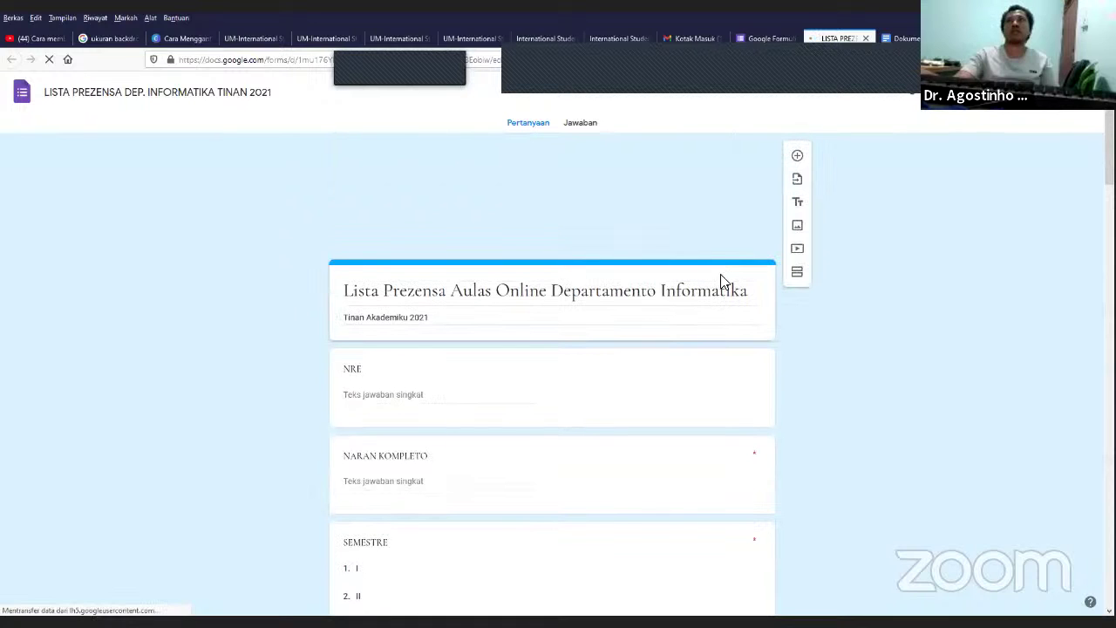
# Step: Go back to the Forms home page, filter the recent forms by "Bukan milik saya", and restore the owner filter to "Milik siapa saja"
pyautogui.click(753, 38)
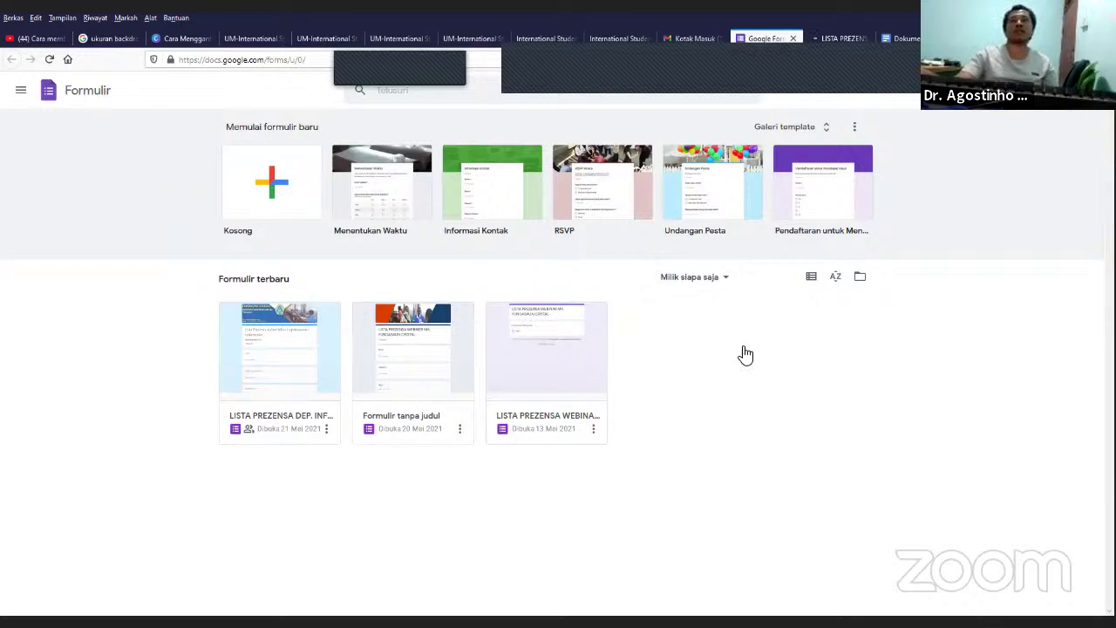
pyautogui.click(724, 279)
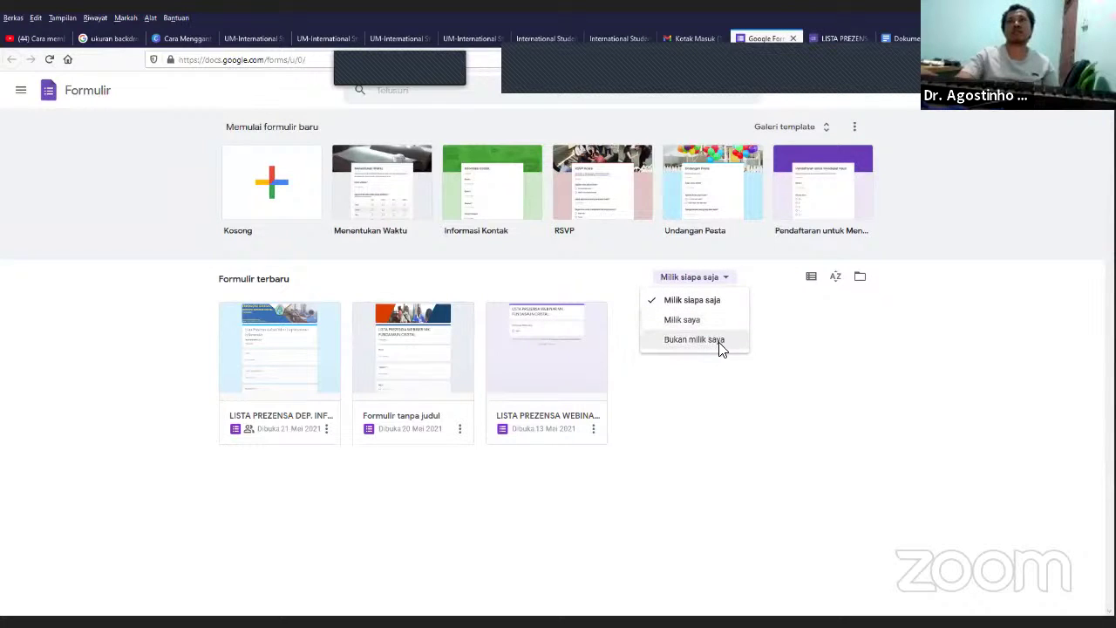
pyautogui.click(720, 349)
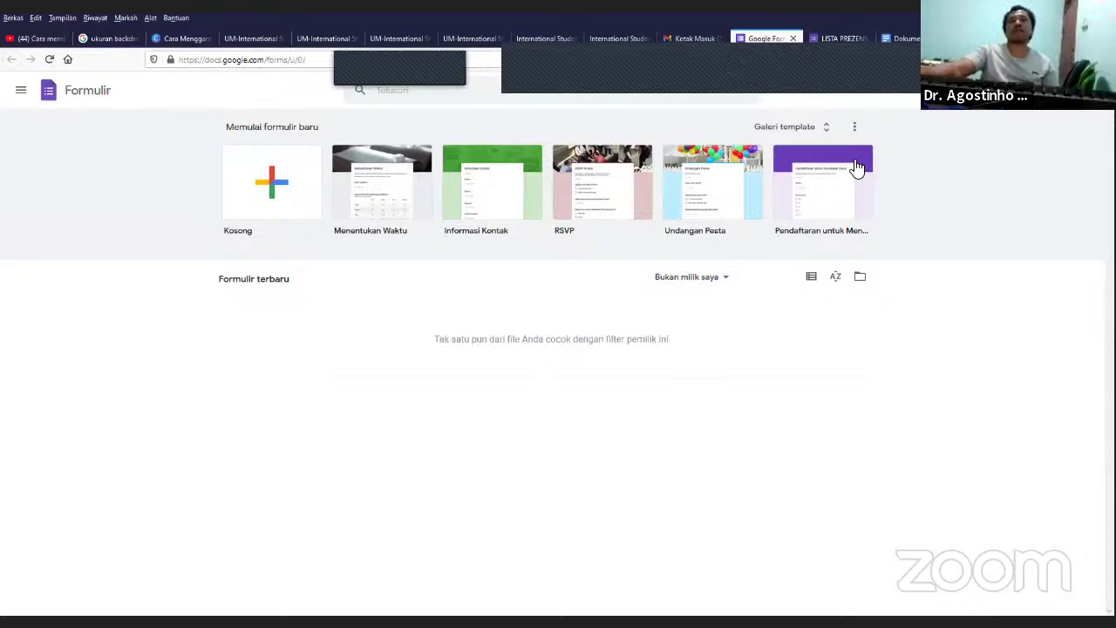
pyautogui.click(712, 303)
pyautogui.click(708, 299)
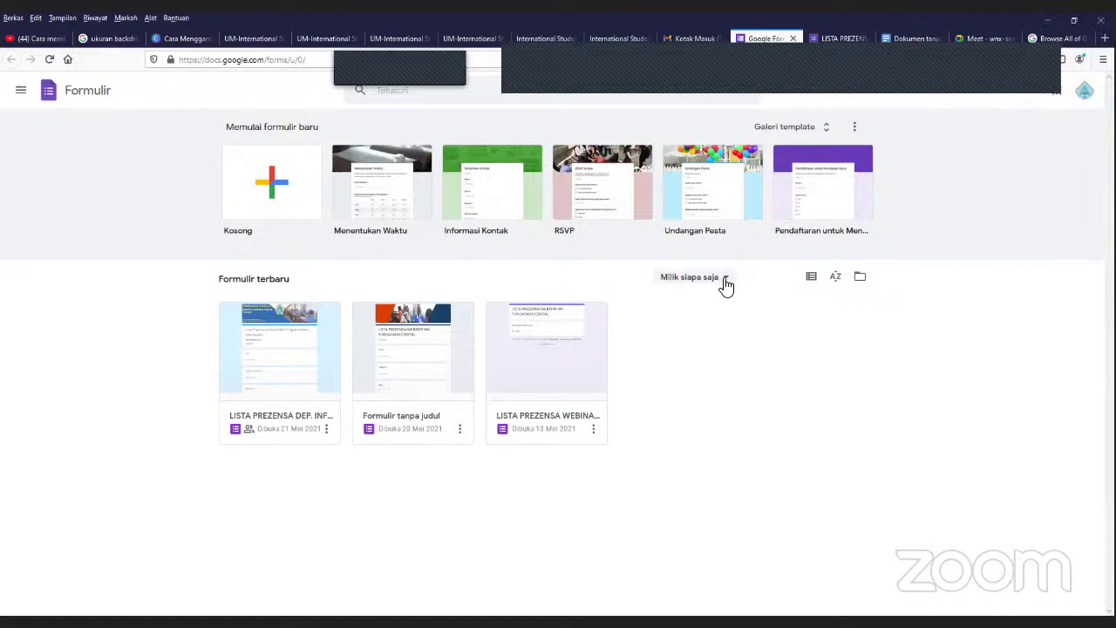
pyautogui.click(724, 278)
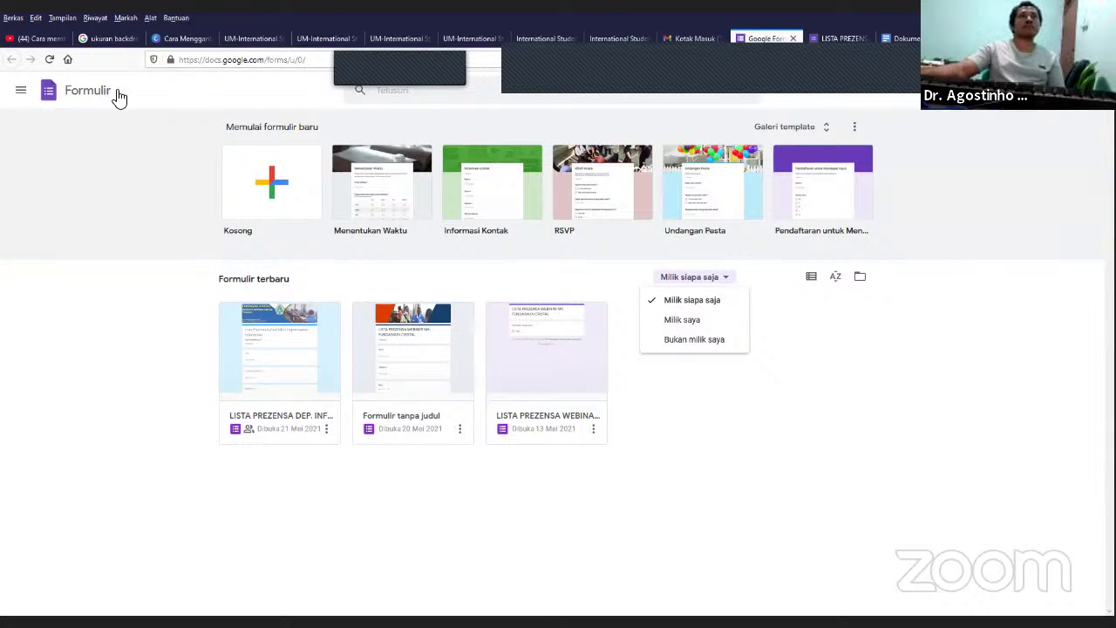
pyautogui.click(252, 94)
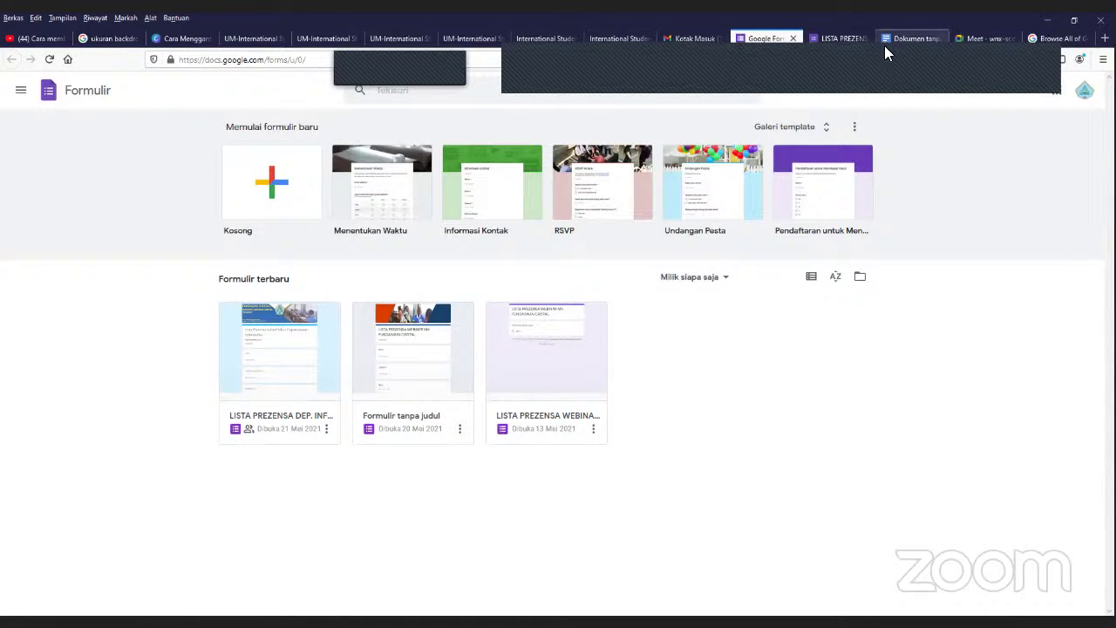
# Step: Look through the Google apps list in Gmail to show where Formulir is found, and return to the Forms home page
pyautogui.click(618, 38)
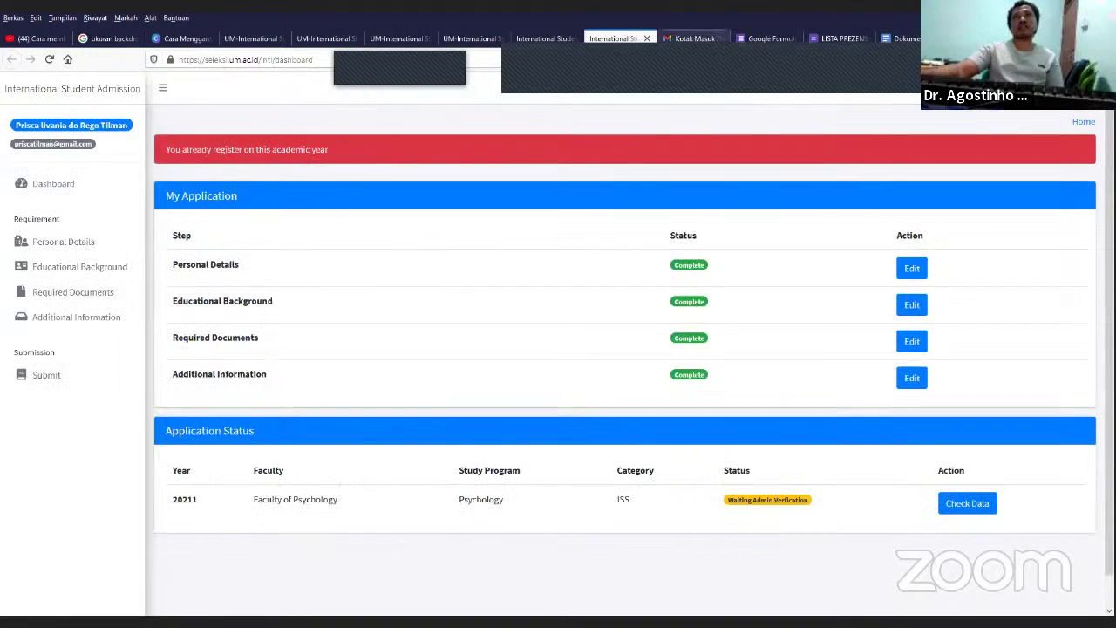
pyautogui.click(693, 39)
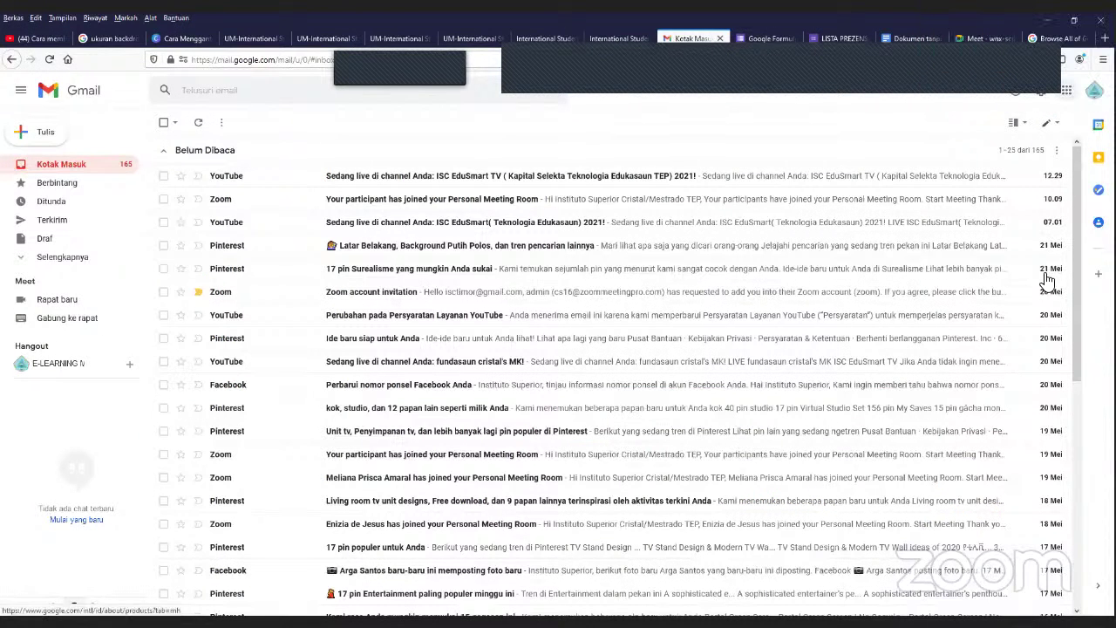
pyautogui.scroll(-10, 1037, 279)
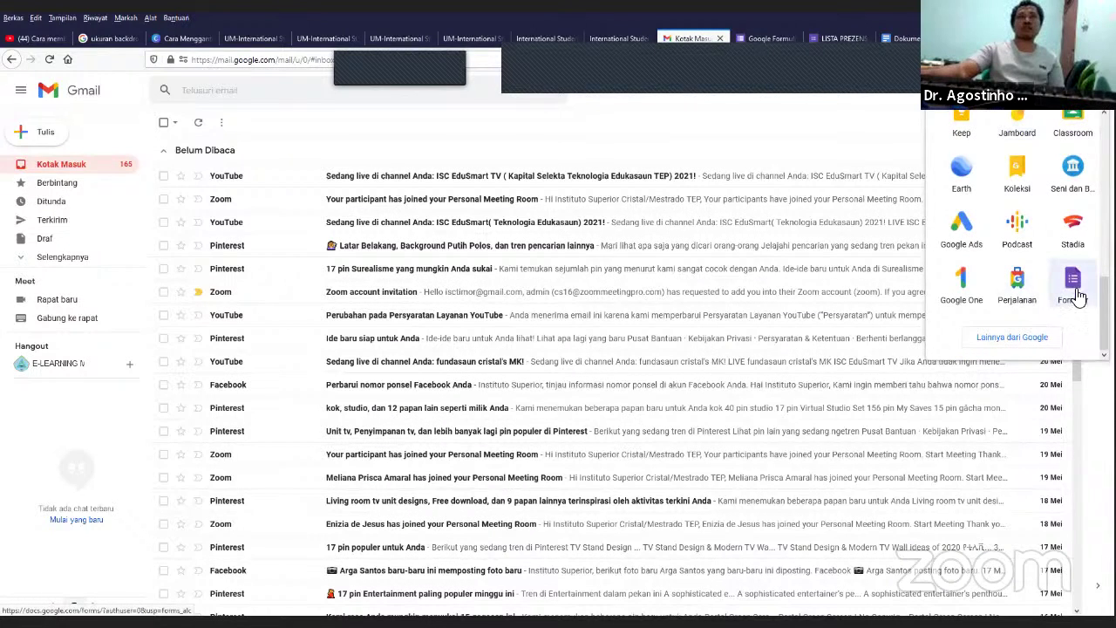
pyautogui.scroll(5, 1078, 296)
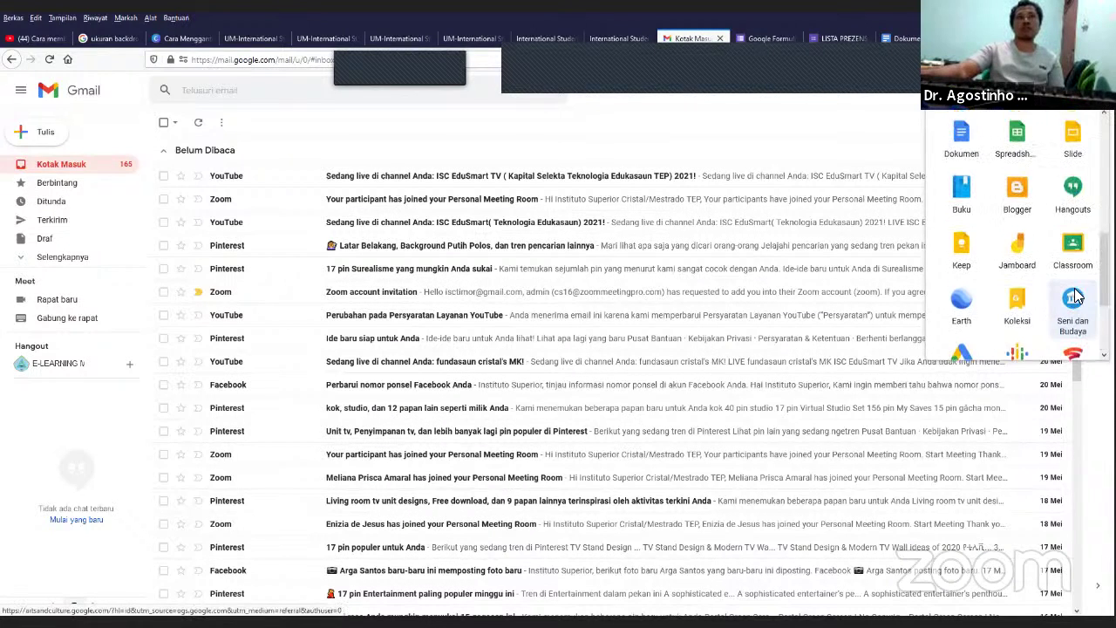
pyautogui.scroll(3, 1078, 296)
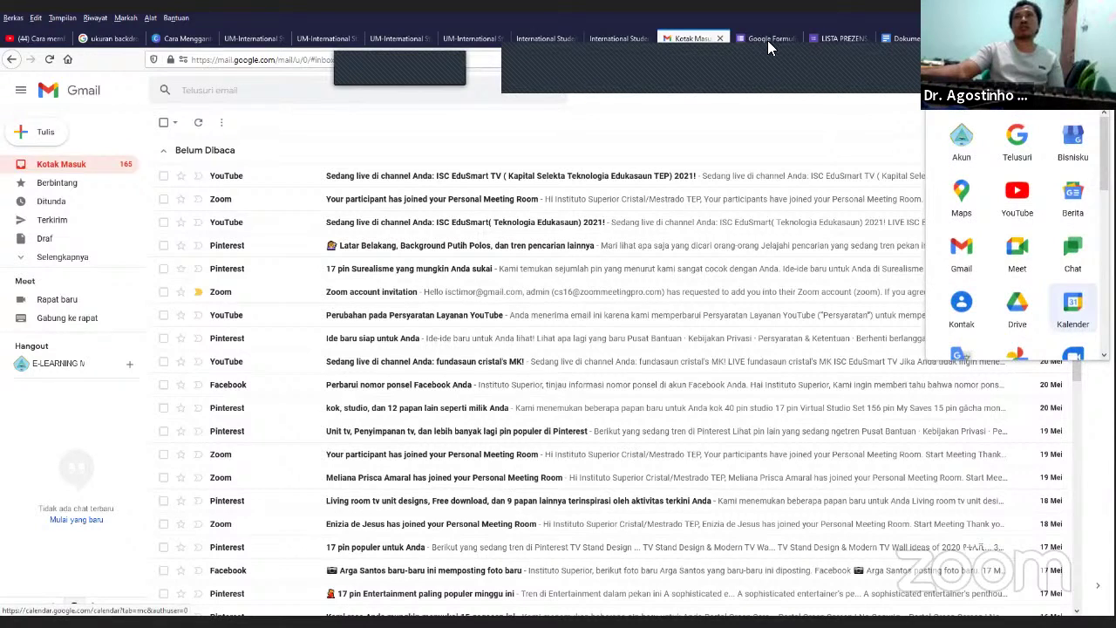
pyautogui.click(765, 37)
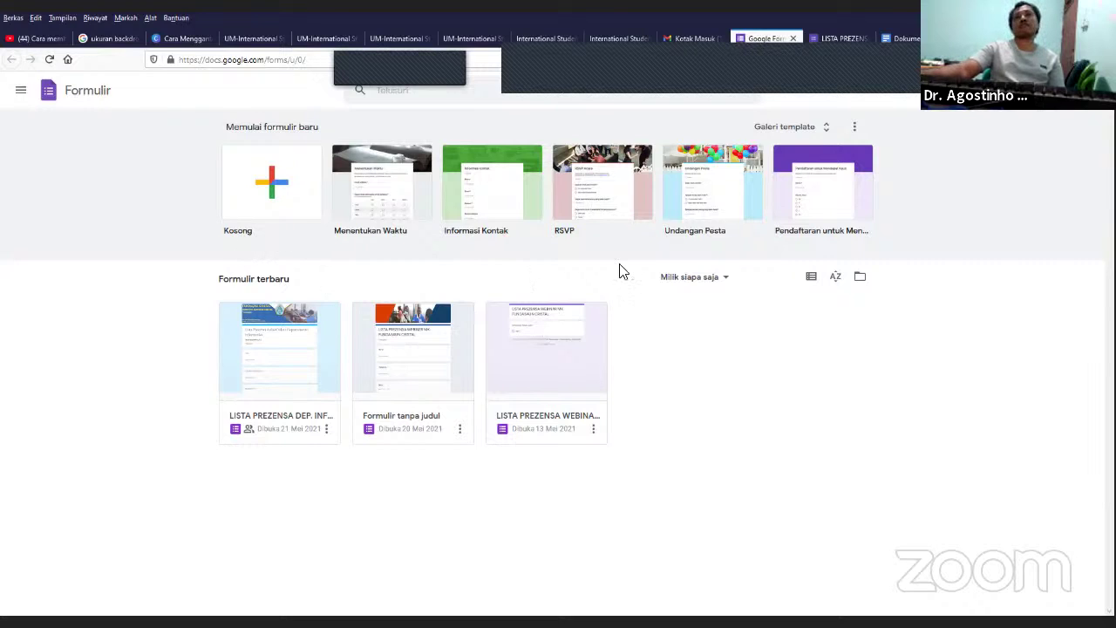
# Step: Examine the questions of the LISTA PREZENSA DEP. INFORMATIKA TINAN 2021 form from NRE and SEMESTRE through to EMAIL
pyautogui.click(840, 41)
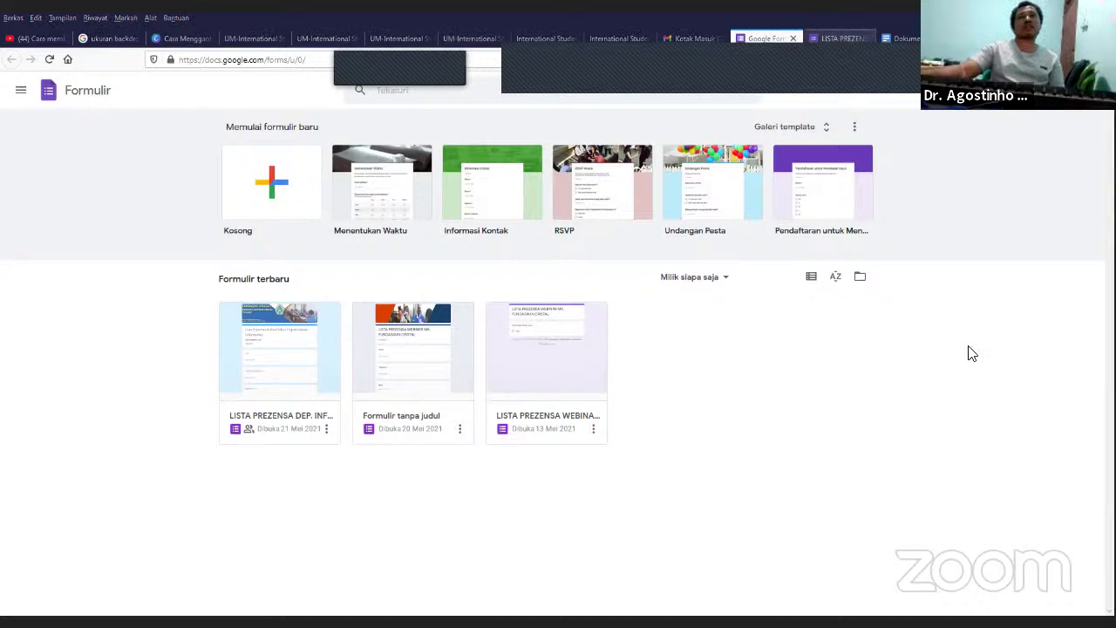
pyautogui.scroll(-2, 618, 279)
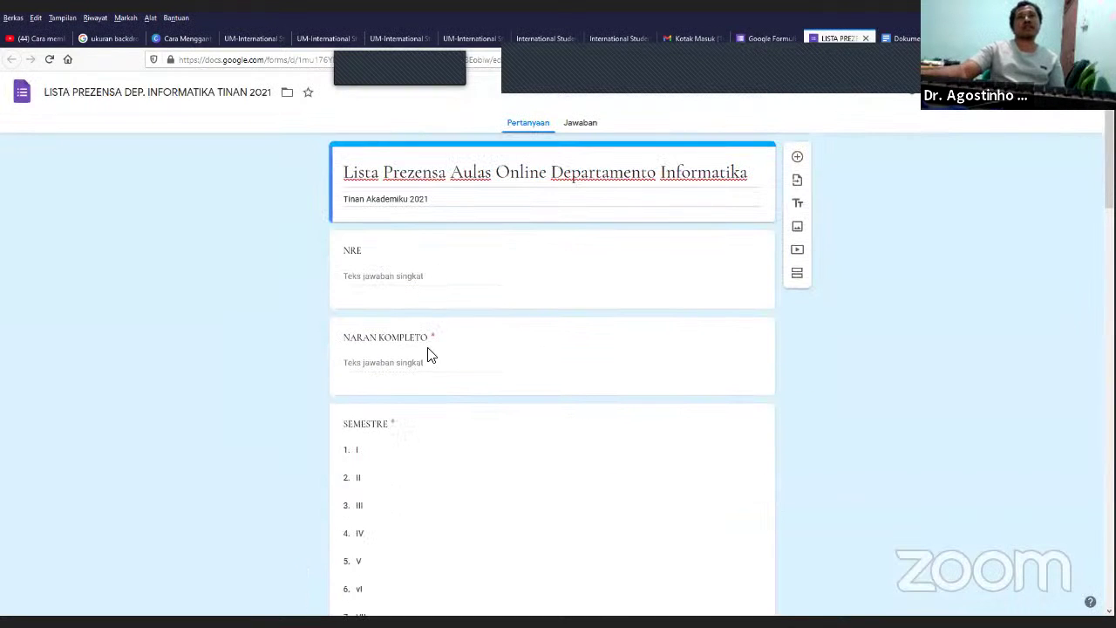
pyautogui.click(576, 366)
pyautogui.scroll(-2, 566, 354)
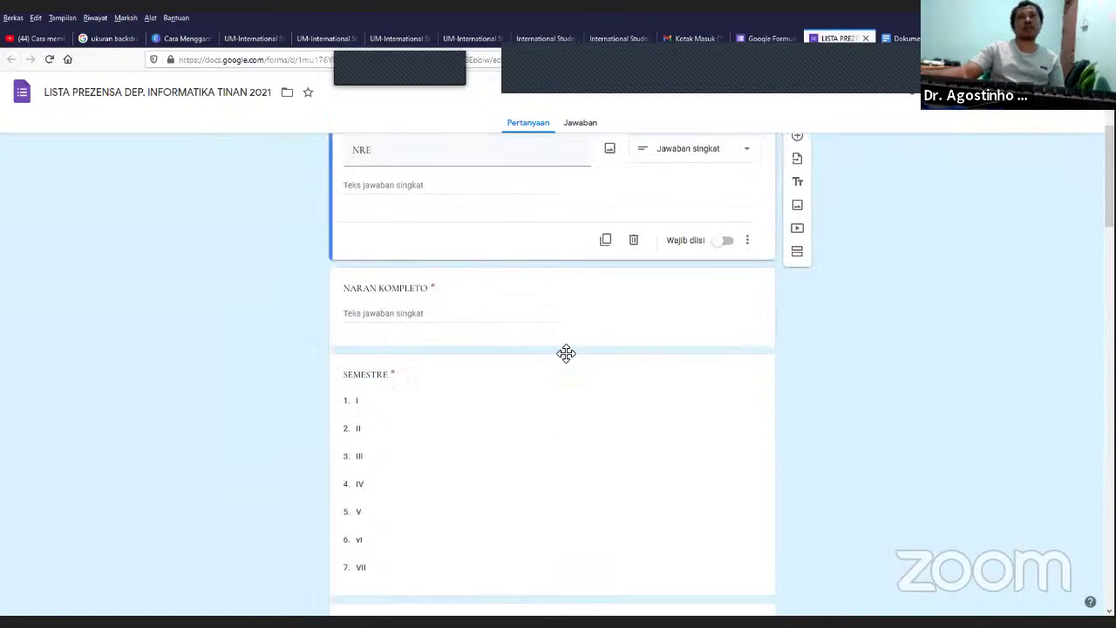
pyautogui.scroll(-2, 445, 313)
pyautogui.click(426, 301)
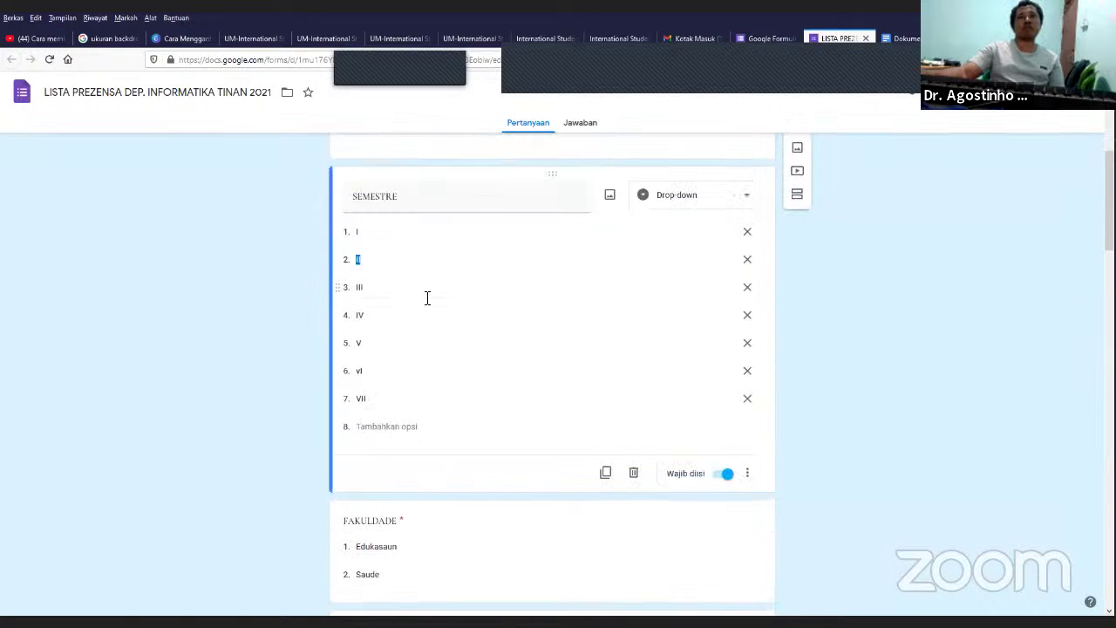
pyautogui.scroll(-2, 426, 300)
pyautogui.scroll(-1, 427, 302)
pyautogui.scroll(-7, 435, 304)
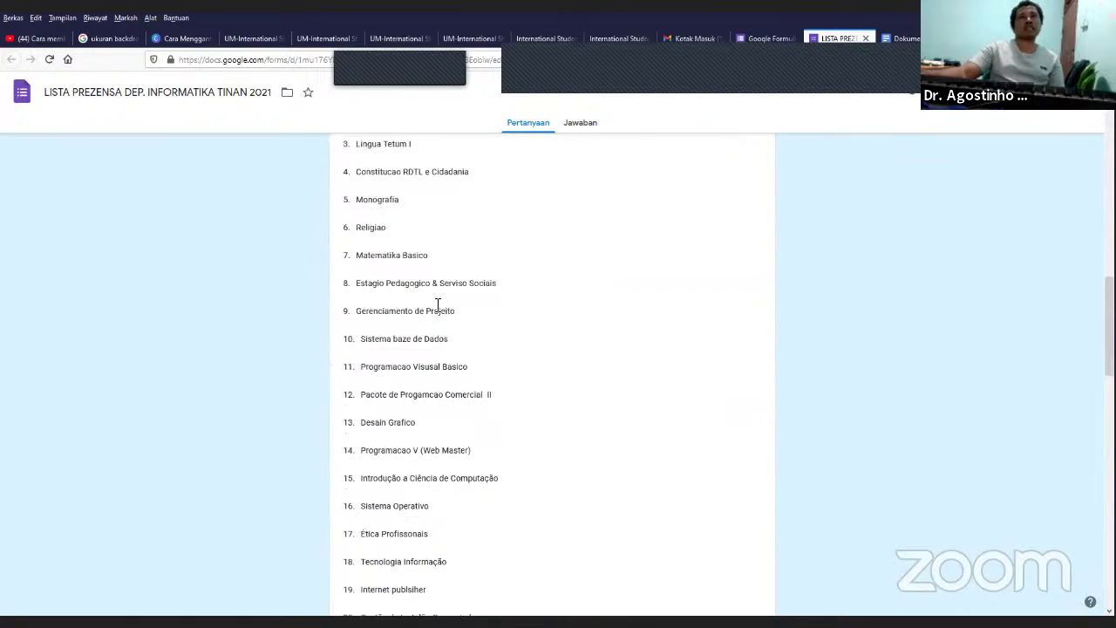
pyautogui.scroll(-10, 437, 305)
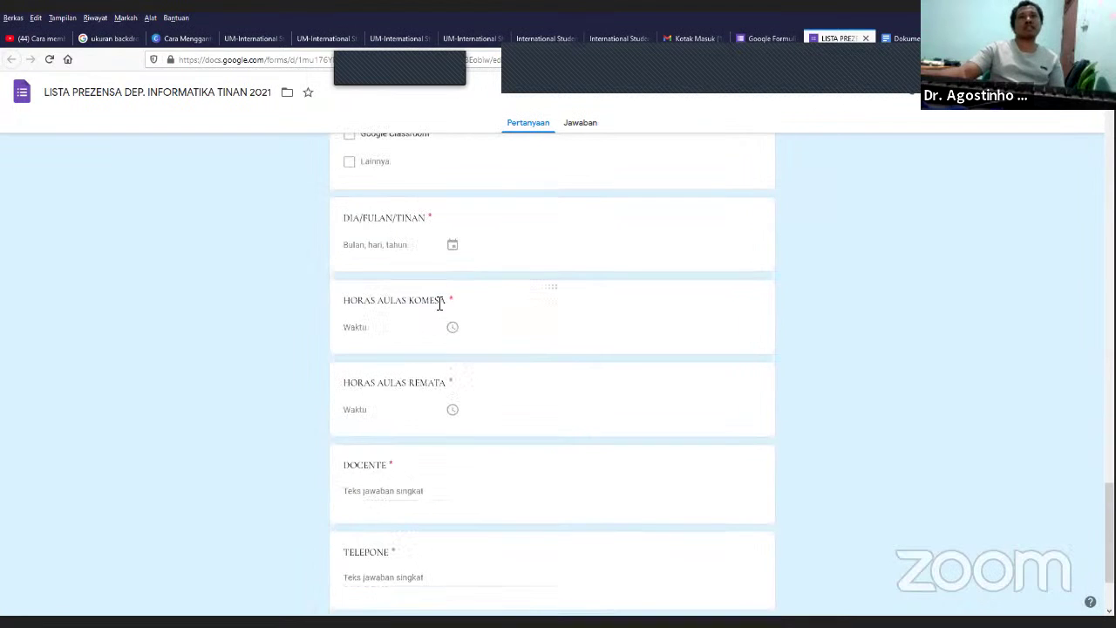
pyautogui.scroll(4, 436, 304)
pyautogui.scroll(-5, 437, 305)
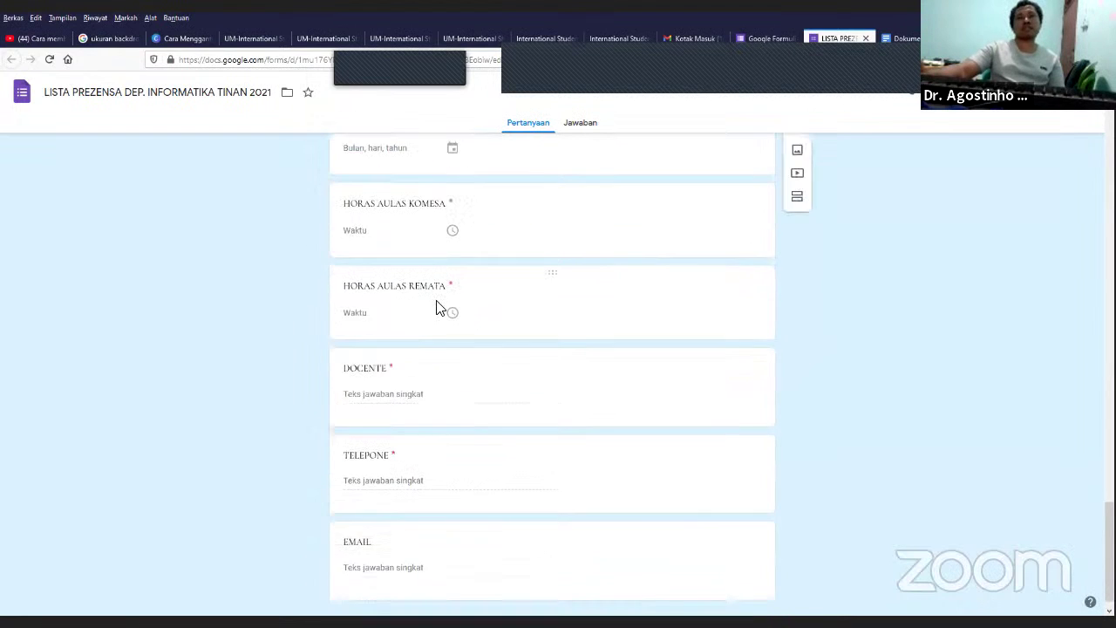
# Step: Return to the upper questions of the LISTA PREZENSA form and view its respondent version in the other tab
pyautogui.scroll(20, 446, 308)
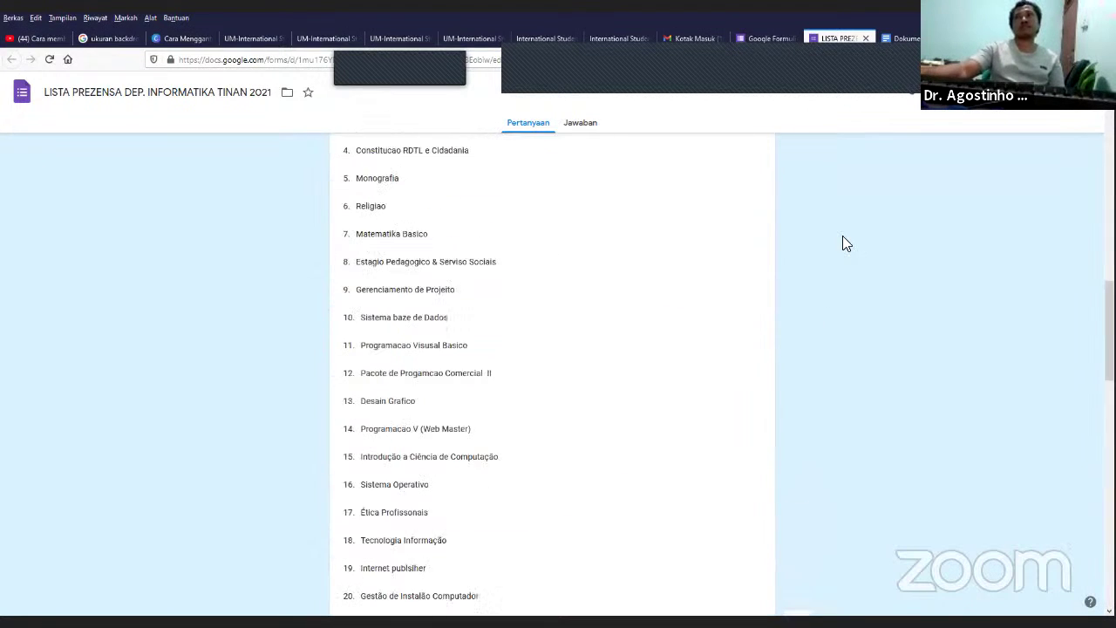
pyautogui.scroll(3, 952, 140)
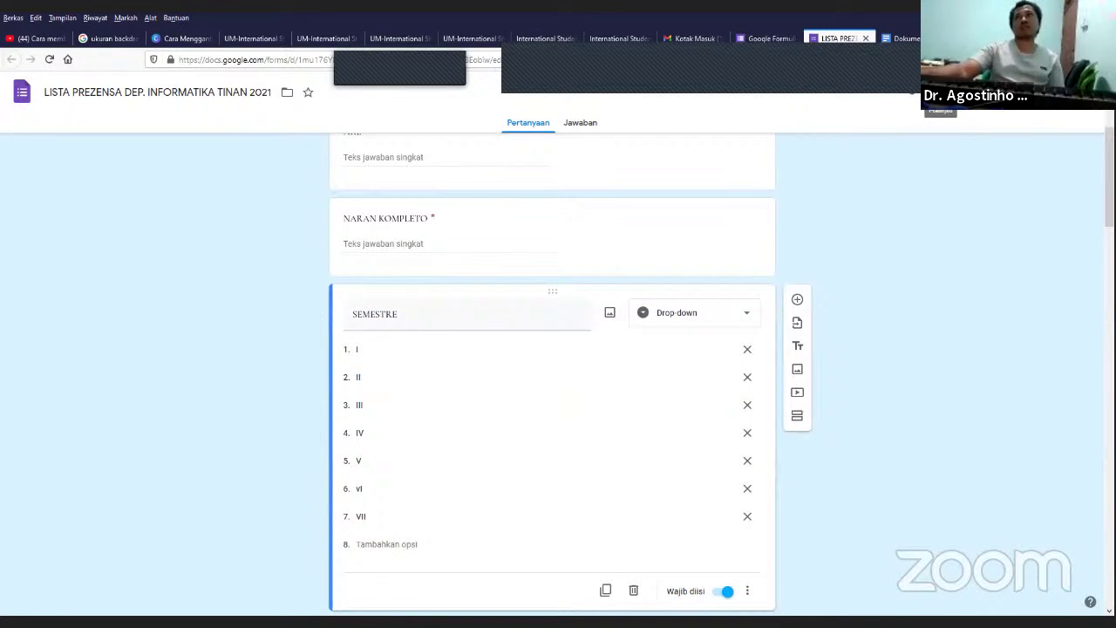
pyautogui.click(844, 38)
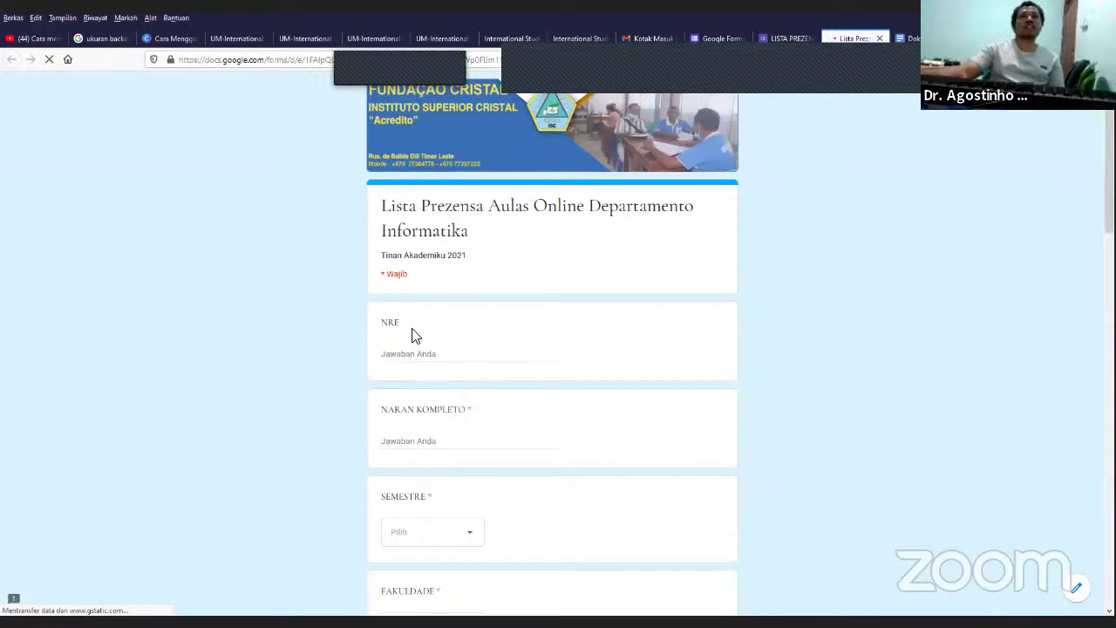
pyautogui.scroll(-2, 401, 301)
pyautogui.scroll(1, 418, 300)
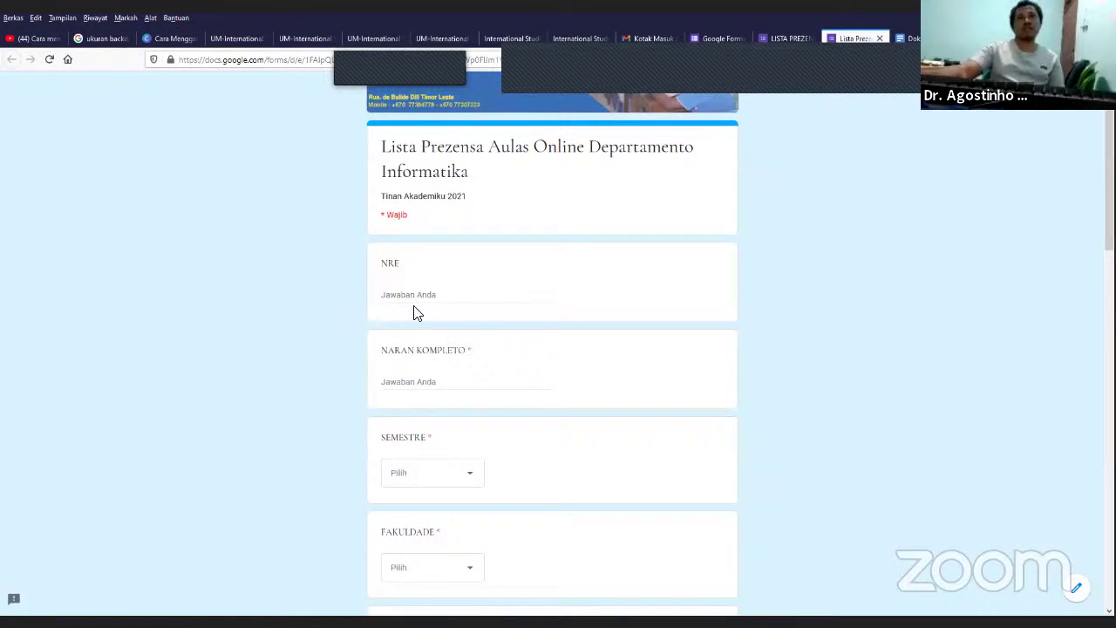
# Step: Fill in the attendance form by choosing II for SEMESTRE and Edukasaun for FAKULDADE
pyautogui.click(414, 302)
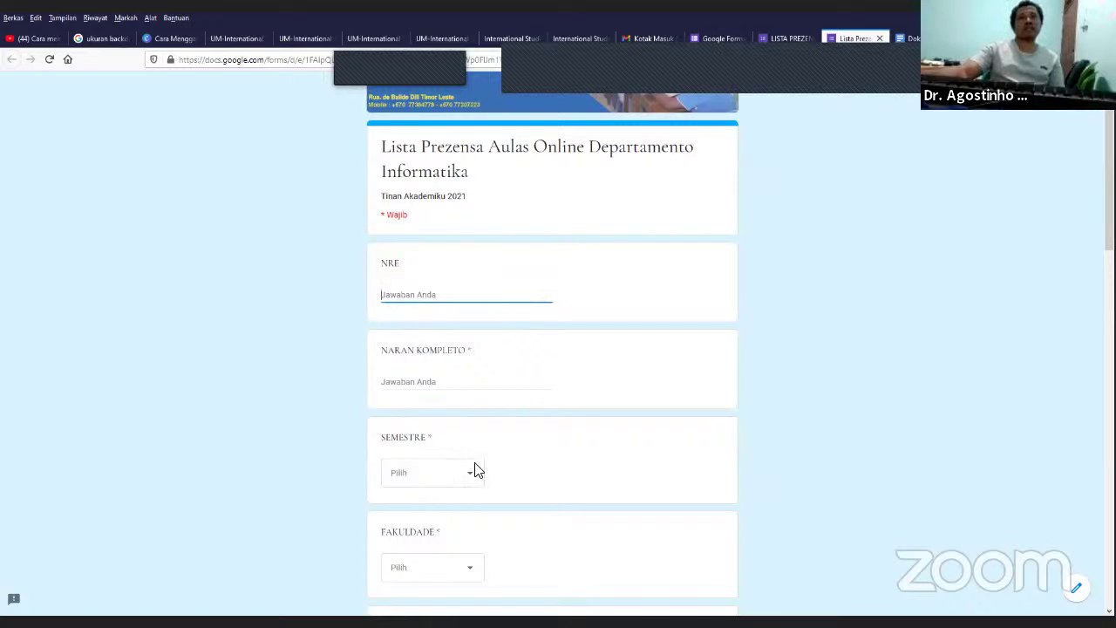
pyautogui.scroll(-1, 474, 468)
pyautogui.click(473, 417)
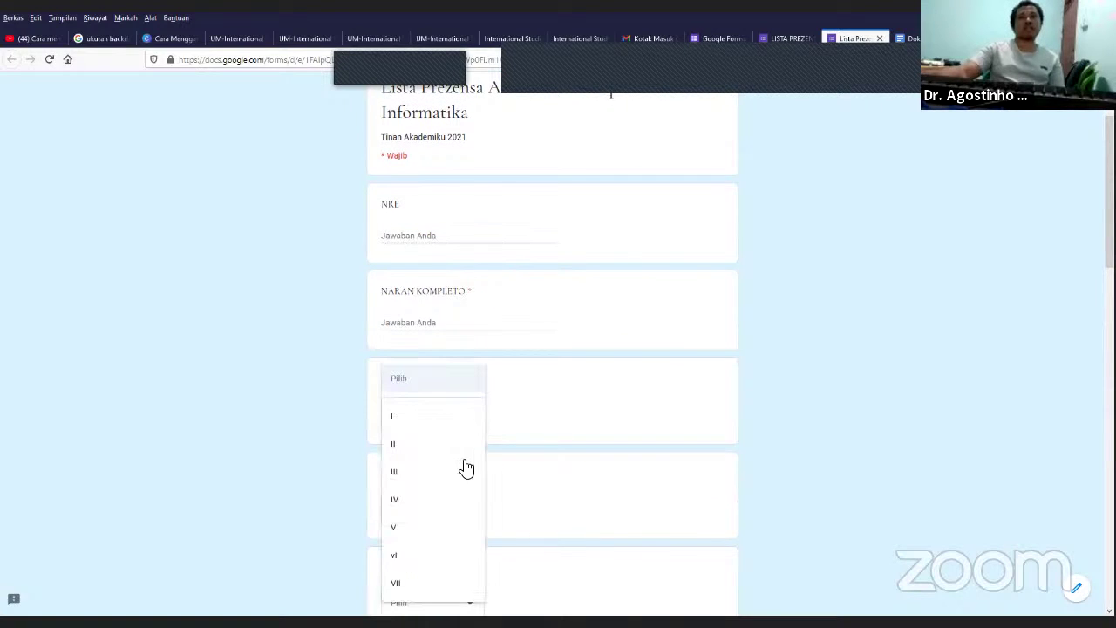
pyautogui.click(406, 444)
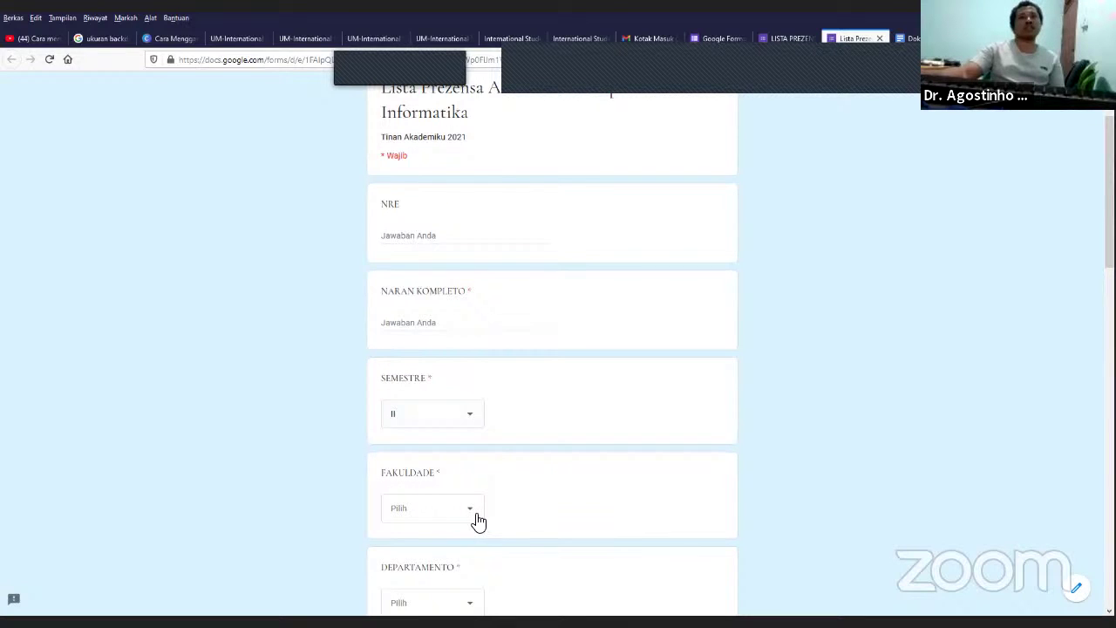
pyautogui.click(474, 504)
pyautogui.scroll(-2, 427, 554)
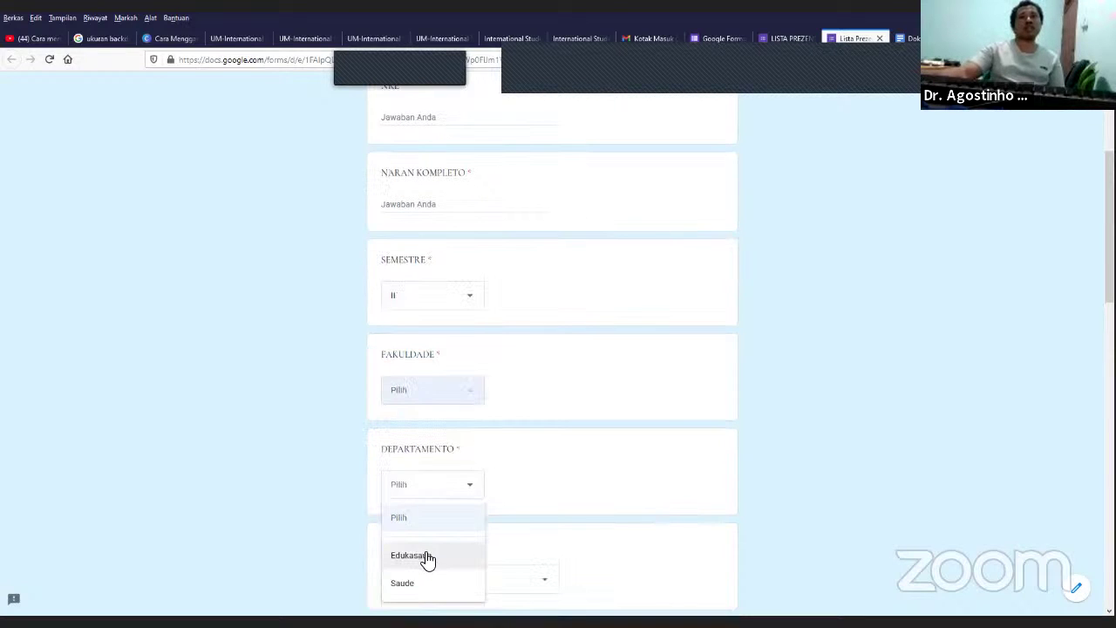
pyautogui.click(435, 556)
pyautogui.scroll(-1, 533, 529)
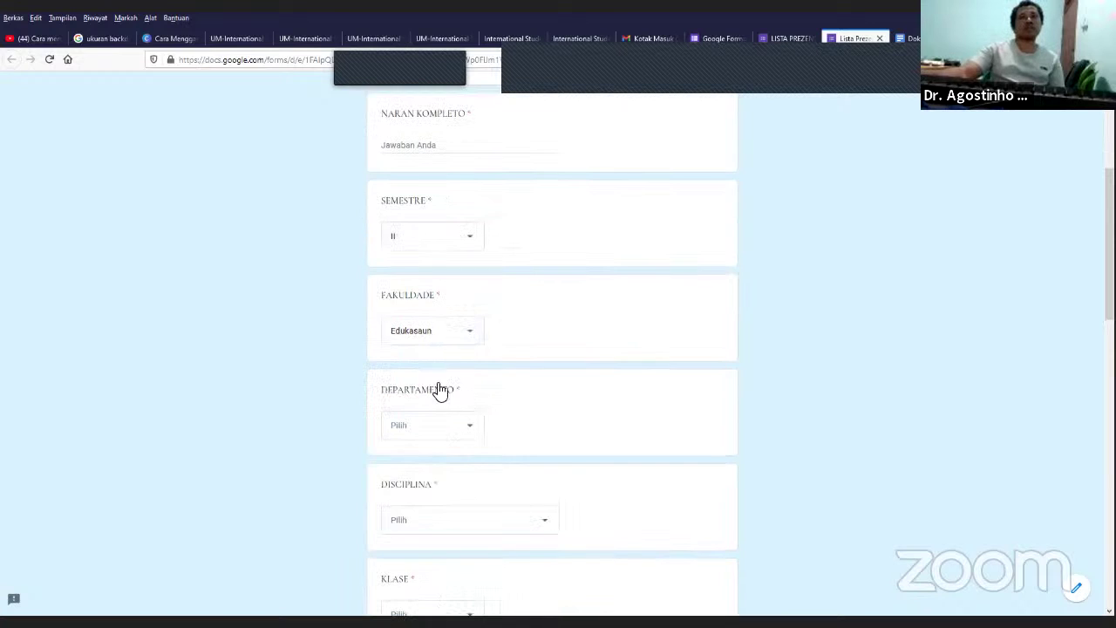
pyautogui.click(635, 238)
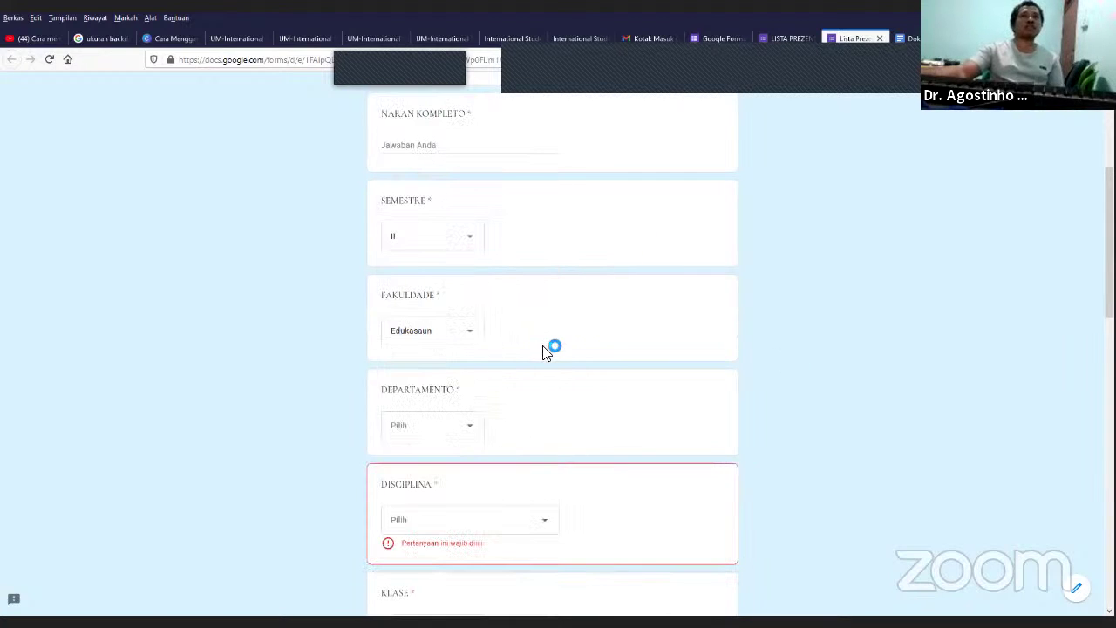
pyautogui.scroll(5, 562, 352)
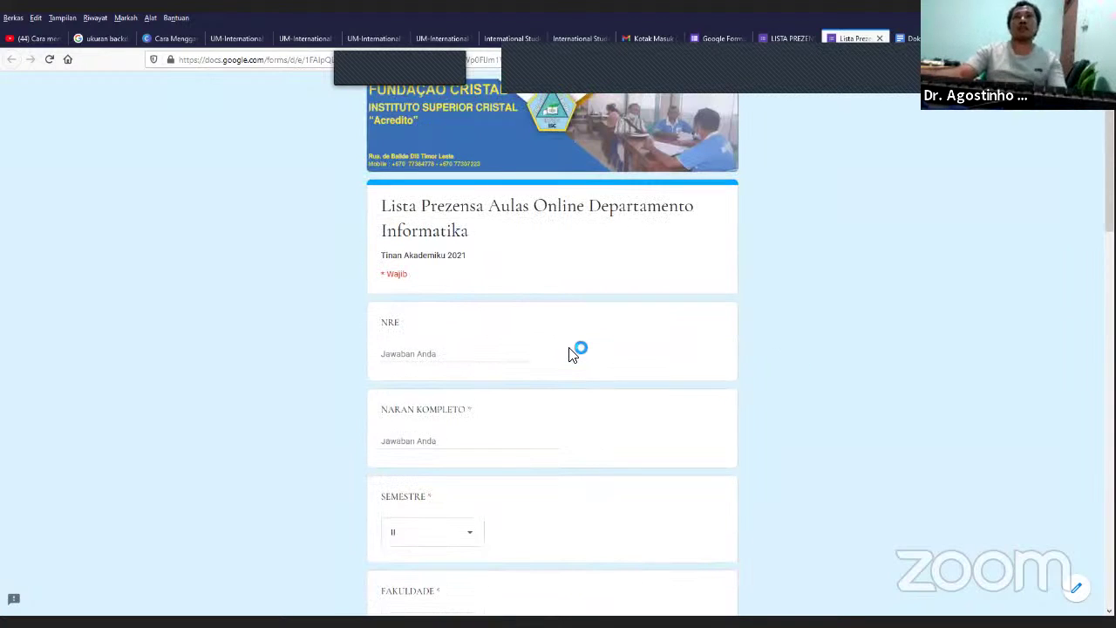
pyautogui.scroll(-3, 878, 140)
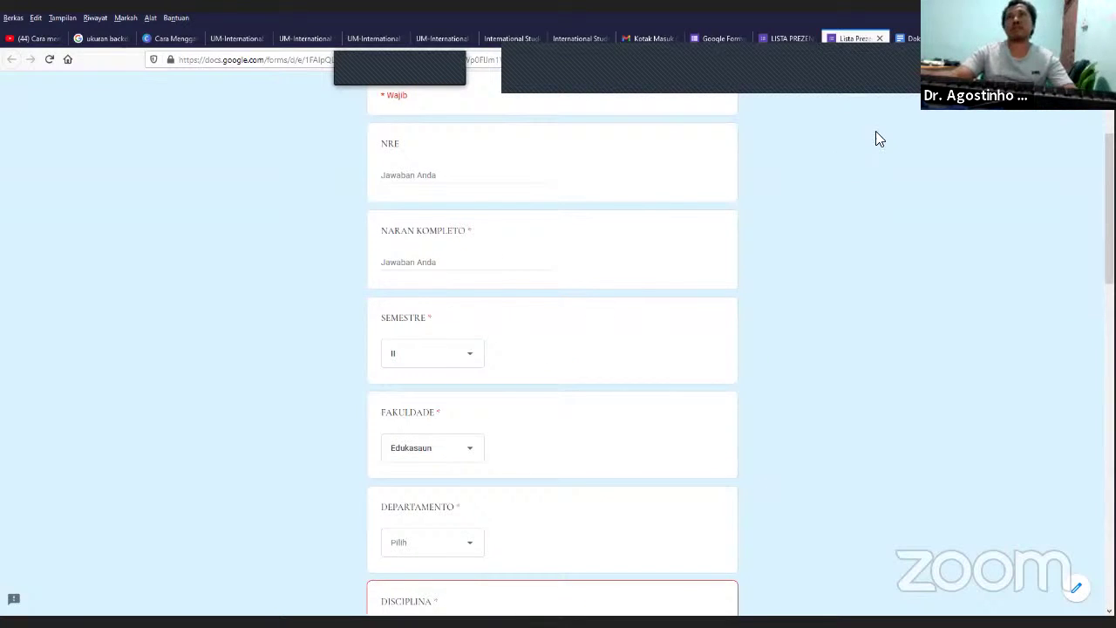
# Step: Return to the Forms home page, open the full template gallery and look through the Pribadi, Kantor and Pendidikan templates
pyautogui.click(788, 37)
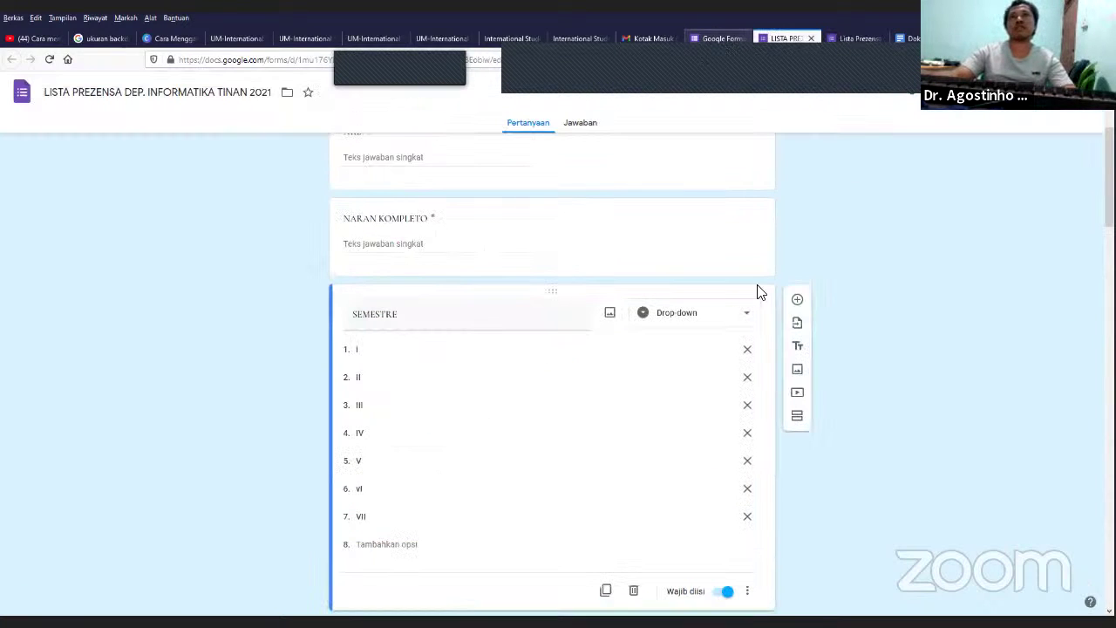
pyautogui.hotkey('ctrl', 'shift', 'Tab')
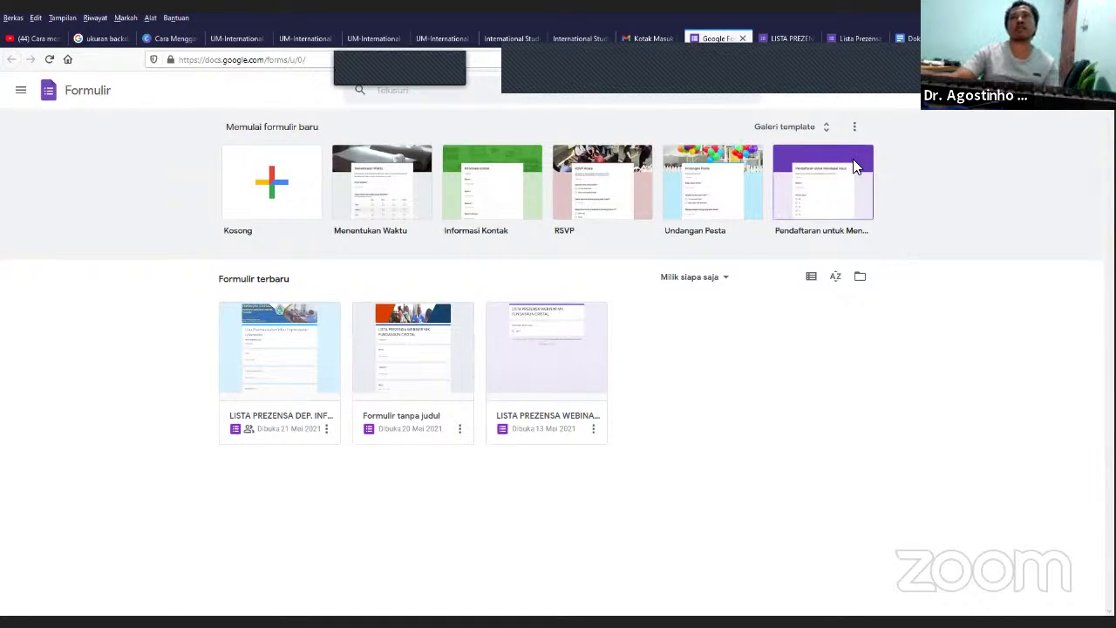
pyautogui.click(826, 136)
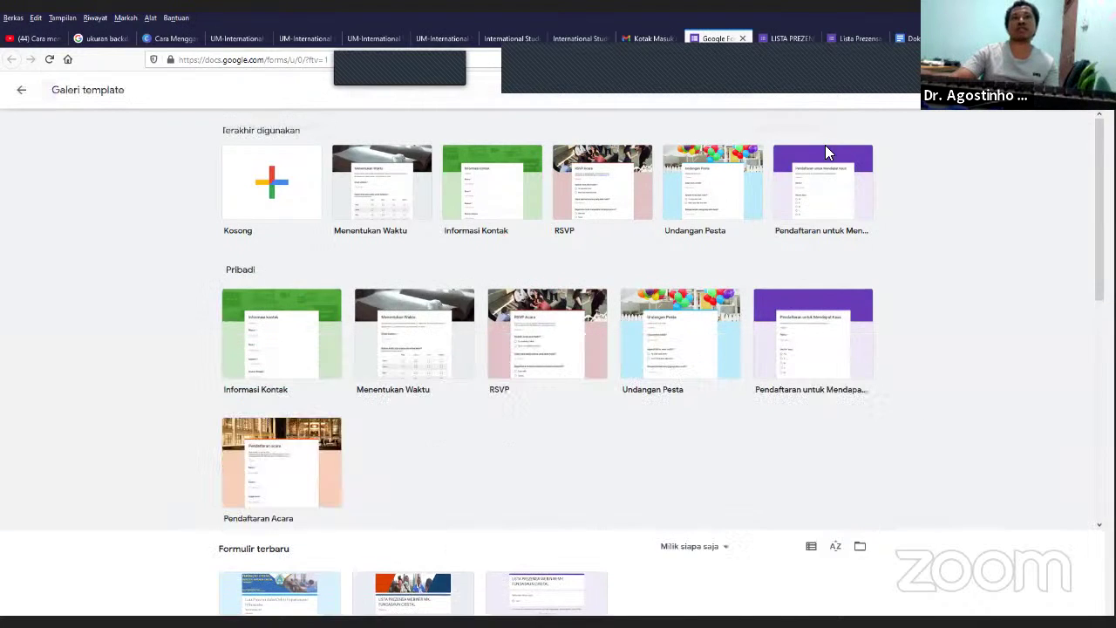
pyautogui.scroll(-2, 540, 404)
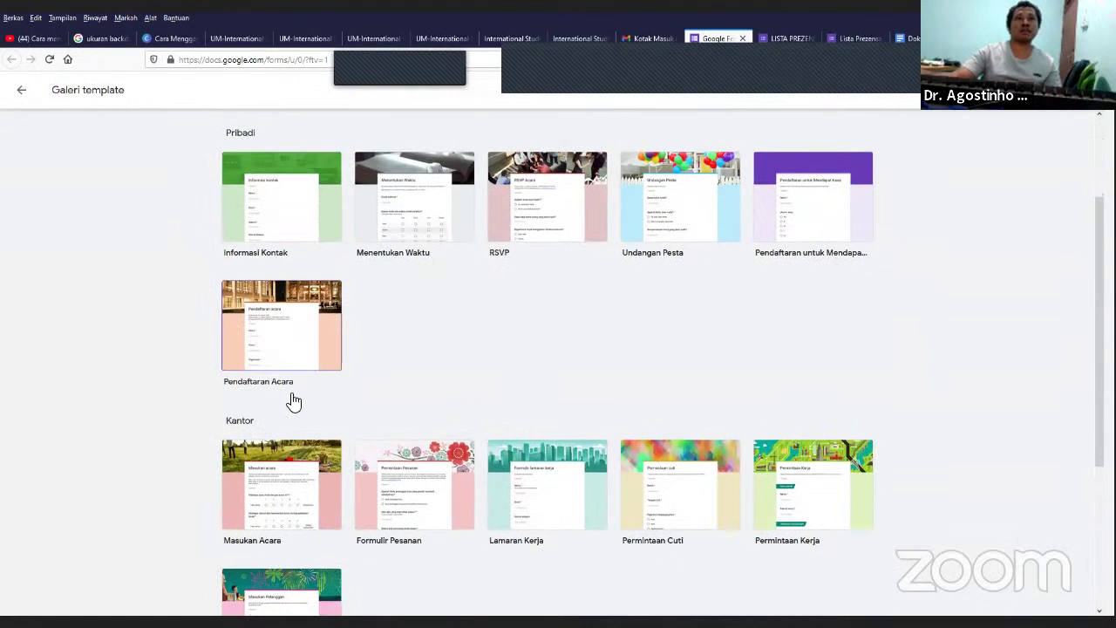
pyautogui.scroll(-2, 279, 392)
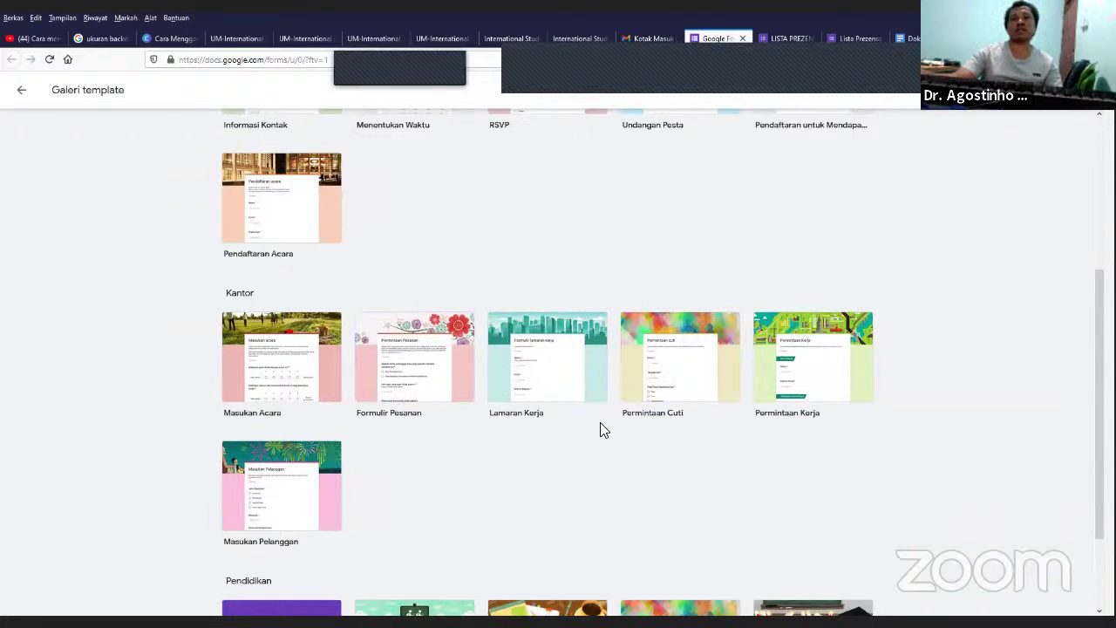
pyautogui.scroll(-3, 418, 394)
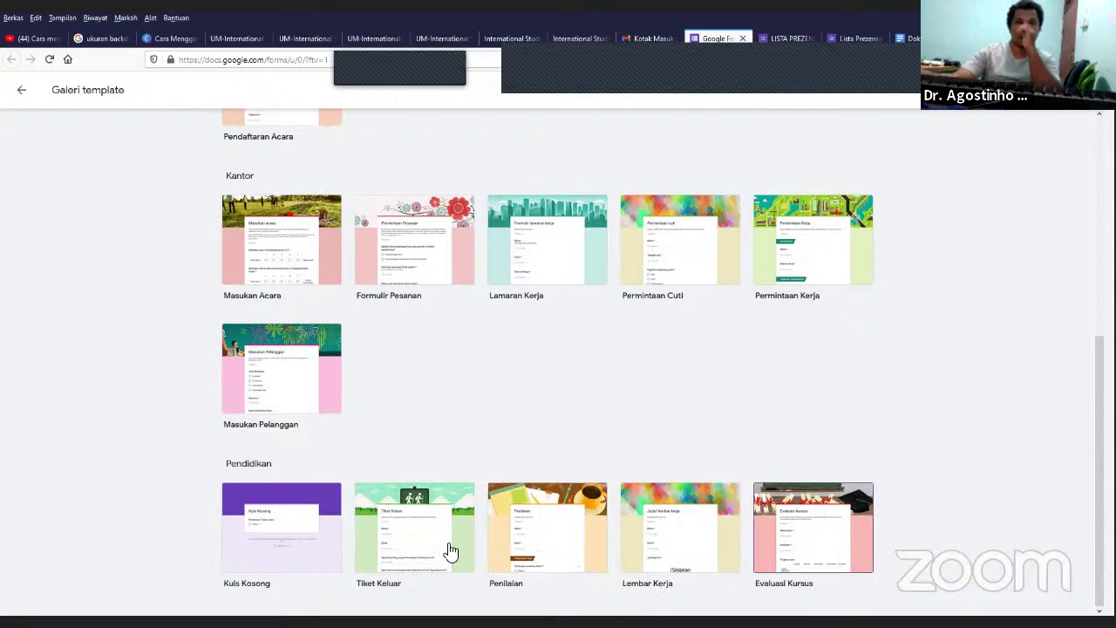
pyautogui.rightClick(551, 555)
pyautogui.click(592, 455)
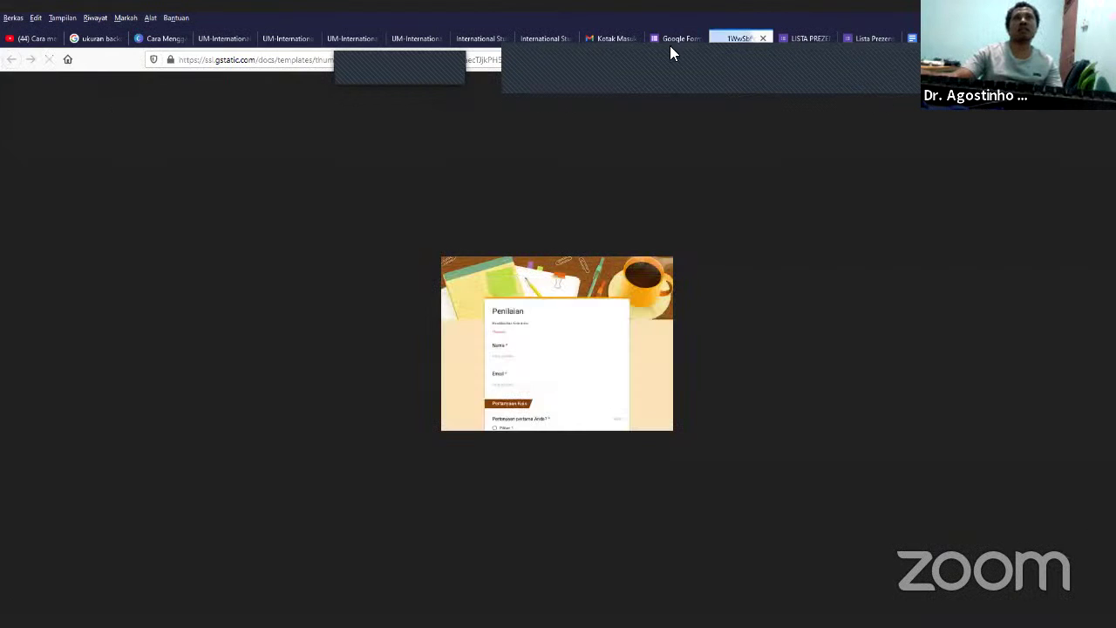
pyautogui.click(681, 38)
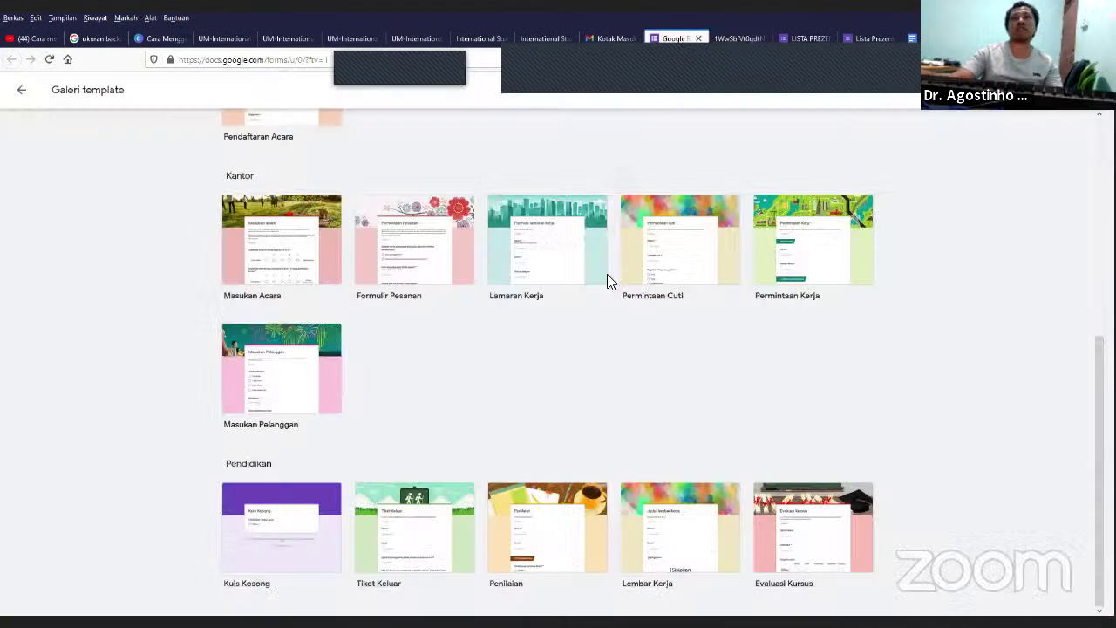
# Step: Create a form from the Penilaian template, close the template's thumbnail image tab and switch to the new form
pyautogui.click(521, 570)
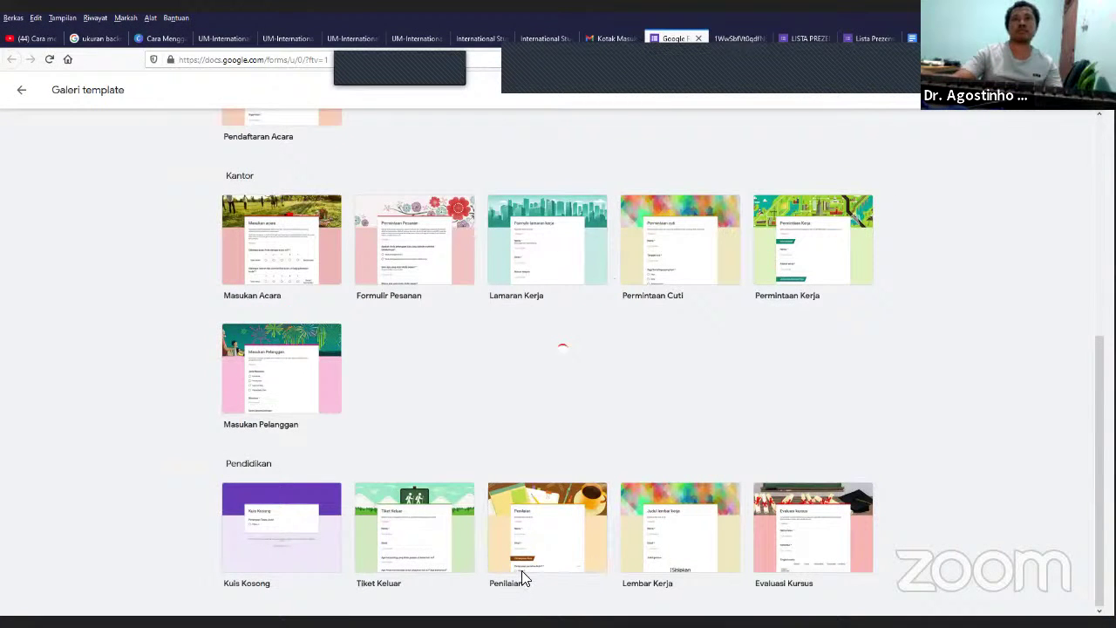
pyautogui.click(753, 39)
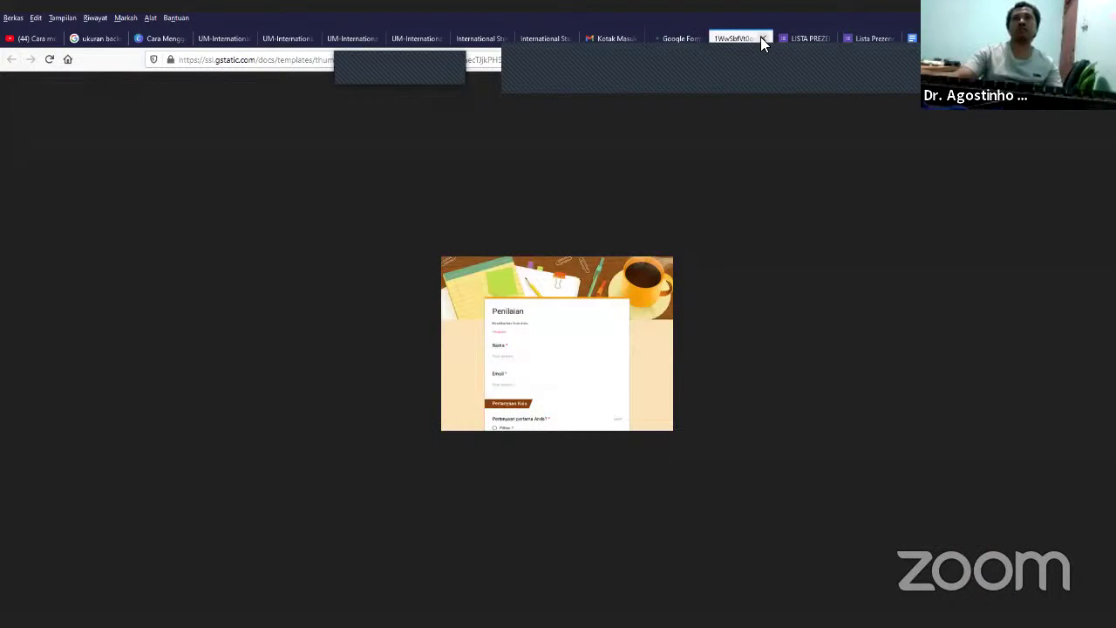
pyautogui.click(763, 39)
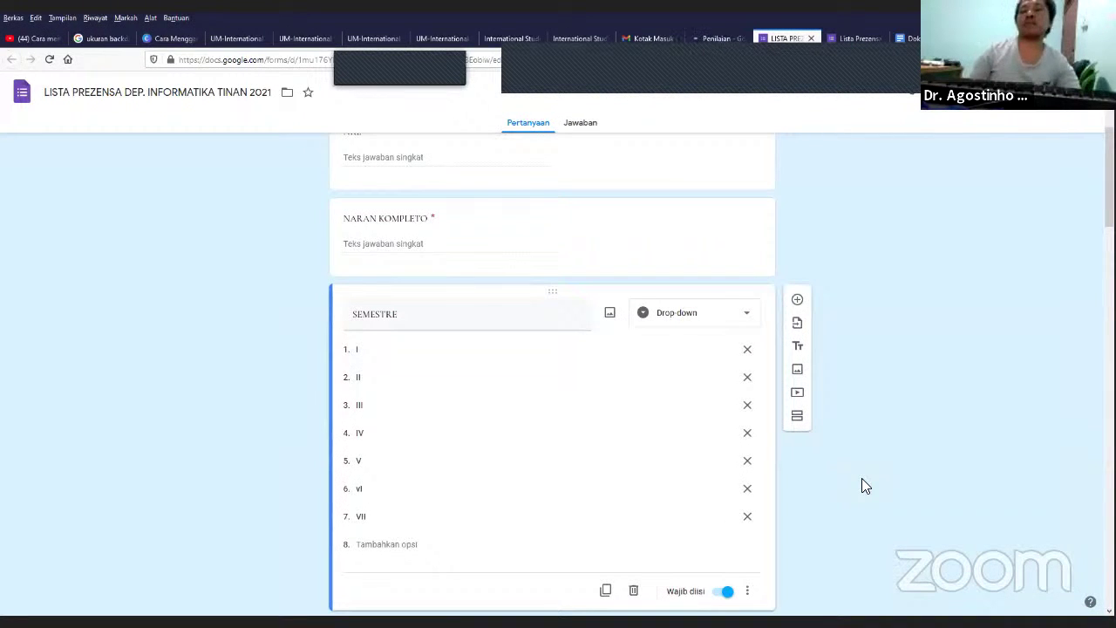
pyautogui.click(716, 38)
pyautogui.click(784, 38)
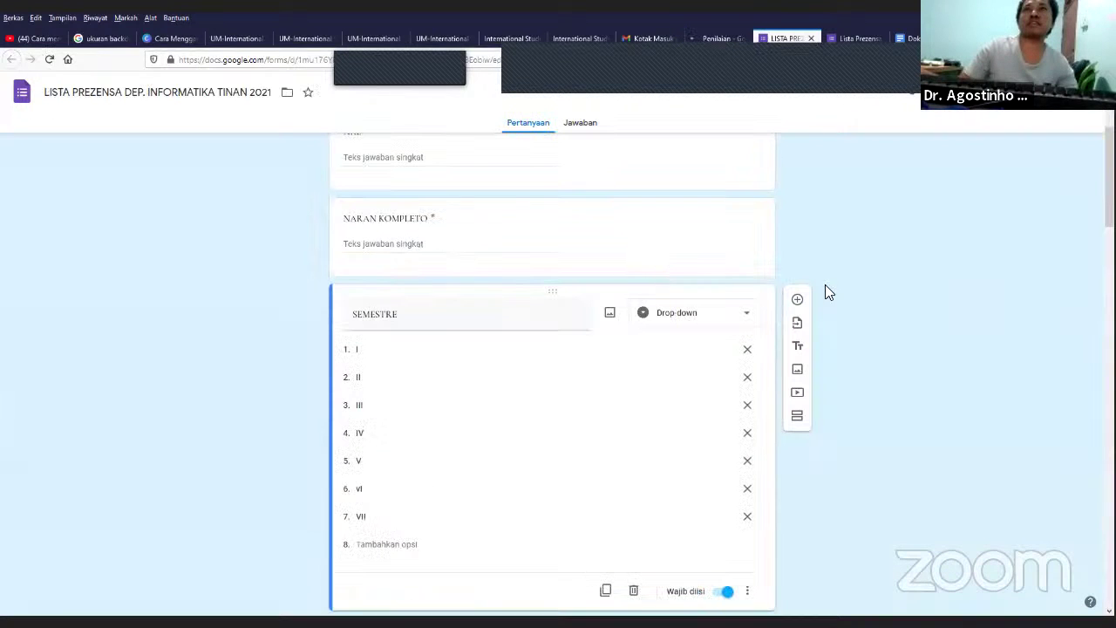
pyautogui.click(728, 39)
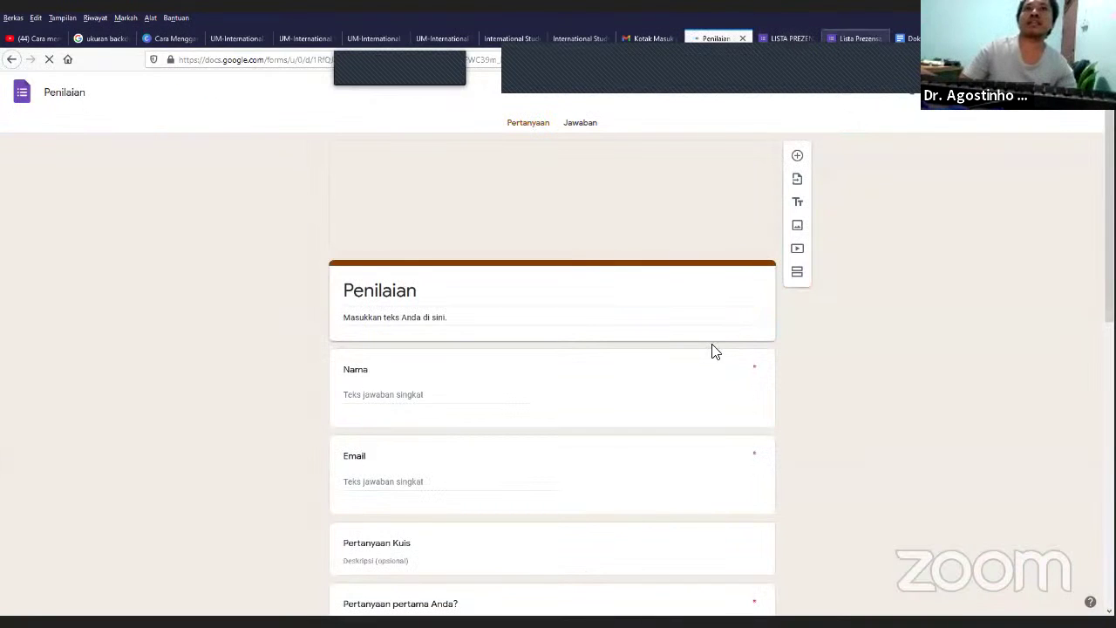
# Step: Examine the Penilaian form's quiz questions, reloading the page and opening the first and second questions for editing
pyautogui.scroll(-2, 602, 312)
pyautogui.scroll(-2, 489, 296)
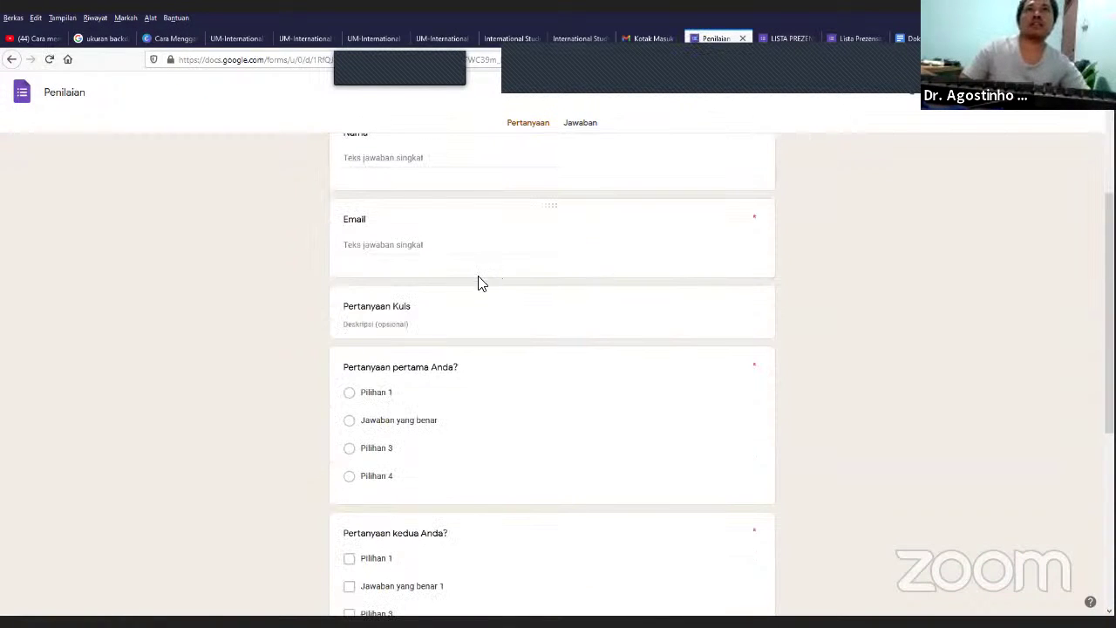
pyautogui.scroll(2, 421, 281)
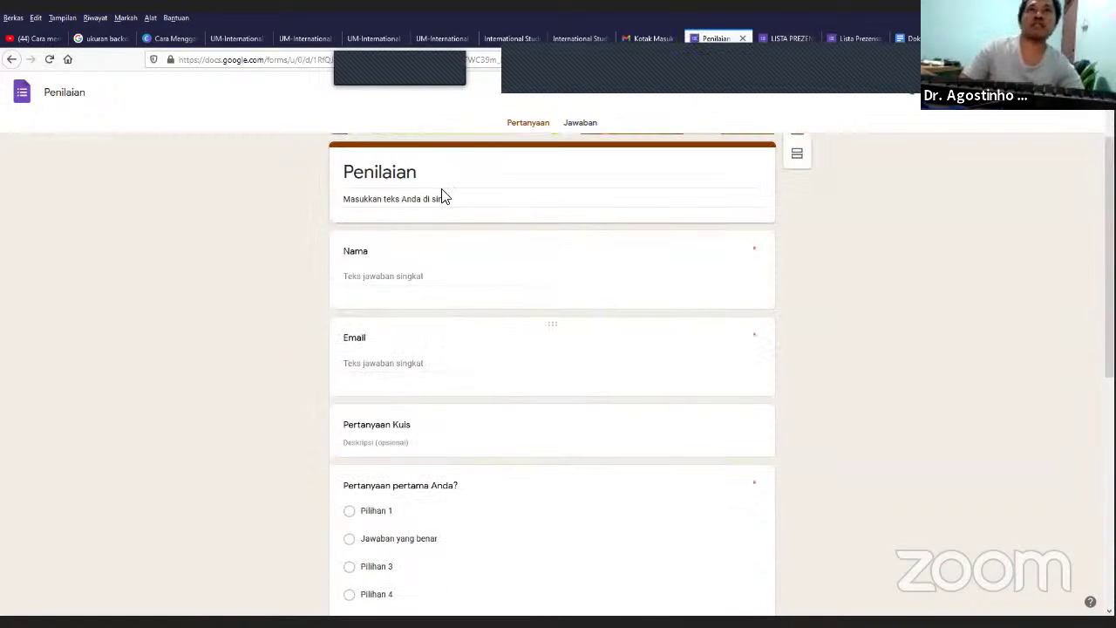
pyautogui.press('F5')
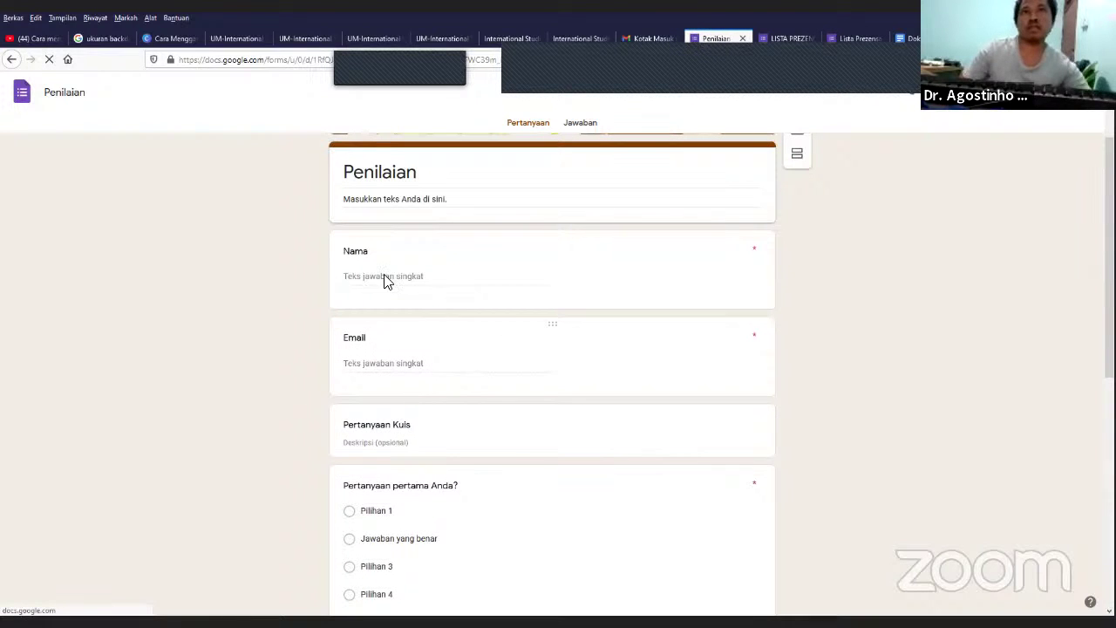
pyautogui.scroll(-1, 462, 377)
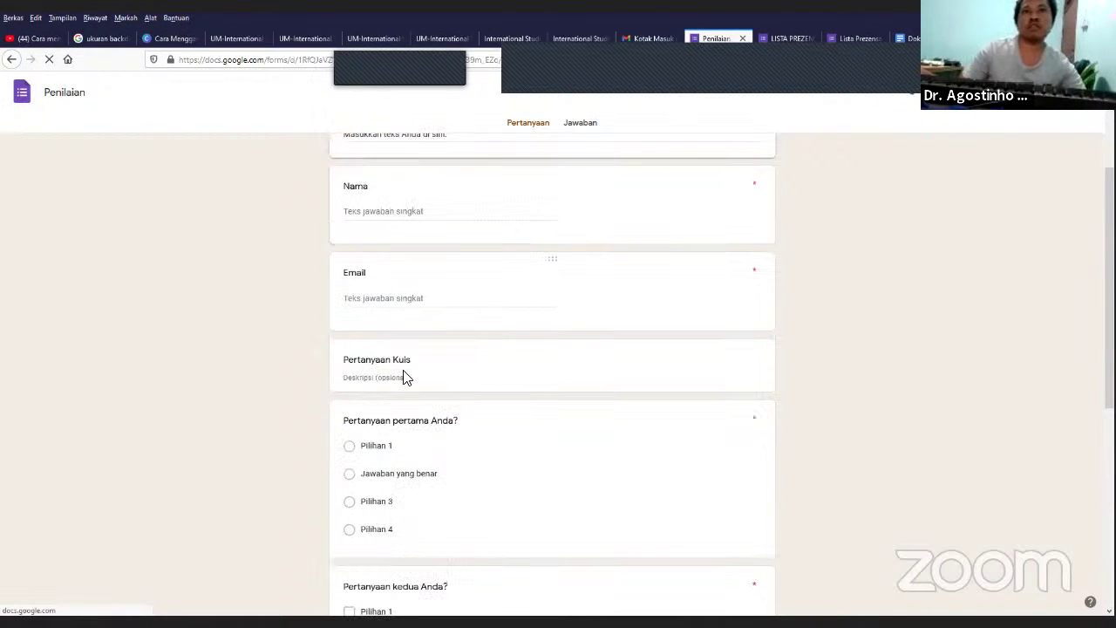
pyautogui.scroll(-1, 389, 378)
pyautogui.scroll(-1, 379, 329)
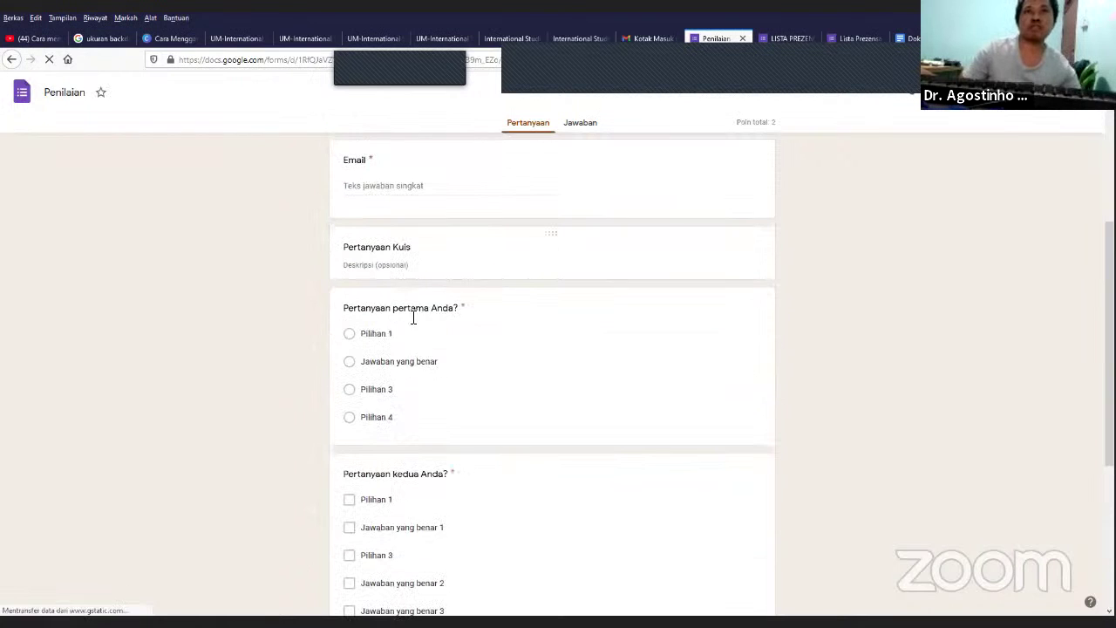
pyautogui.click(429, 439)
pyautogui.scroll(-5, 429, 439)
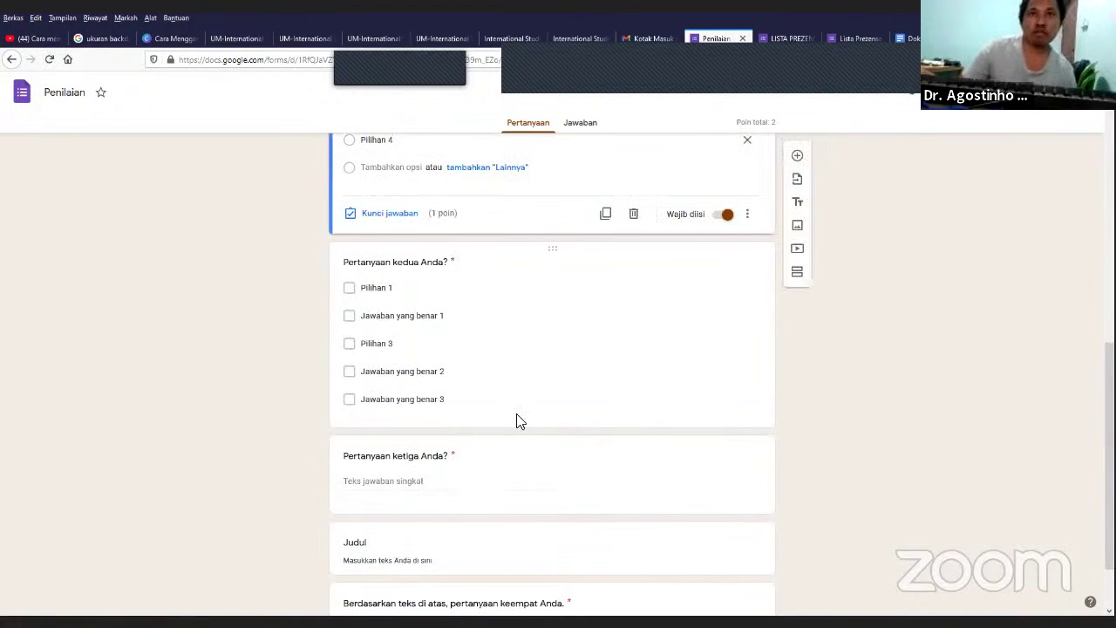
pyautogui.click(428, 336)
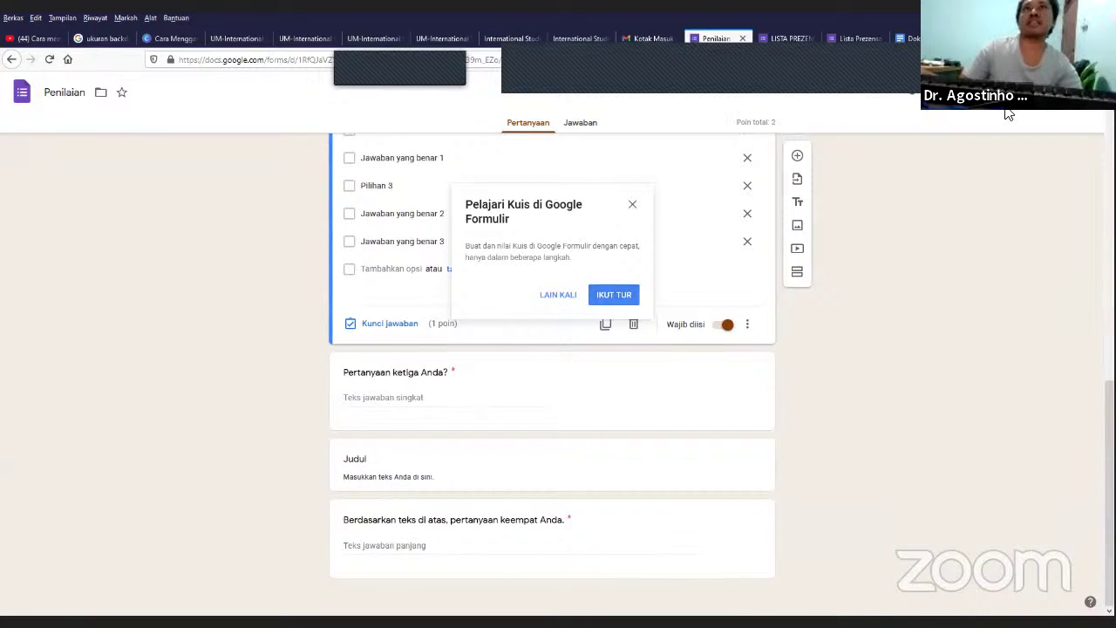
# Step: Visit the Gmail inbox and go back through the attendance form's editor to its respondent view
pyautogui.hotkey('ctrl', 'shift', 'Tab')
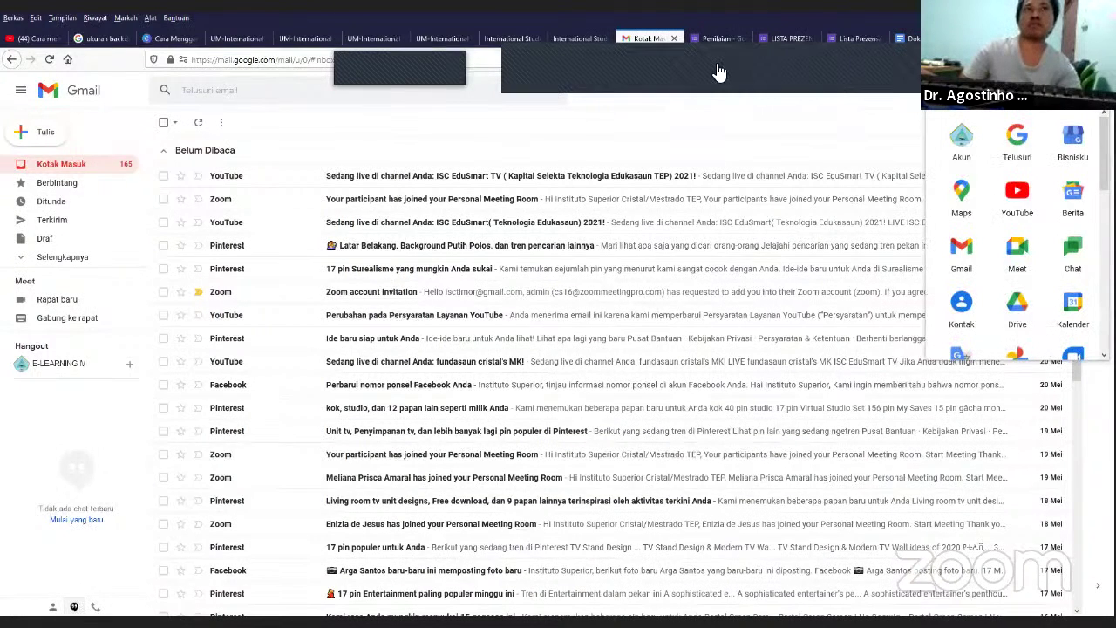
pyautogui.click(693, 199)
pyautogui.click(771, 35)
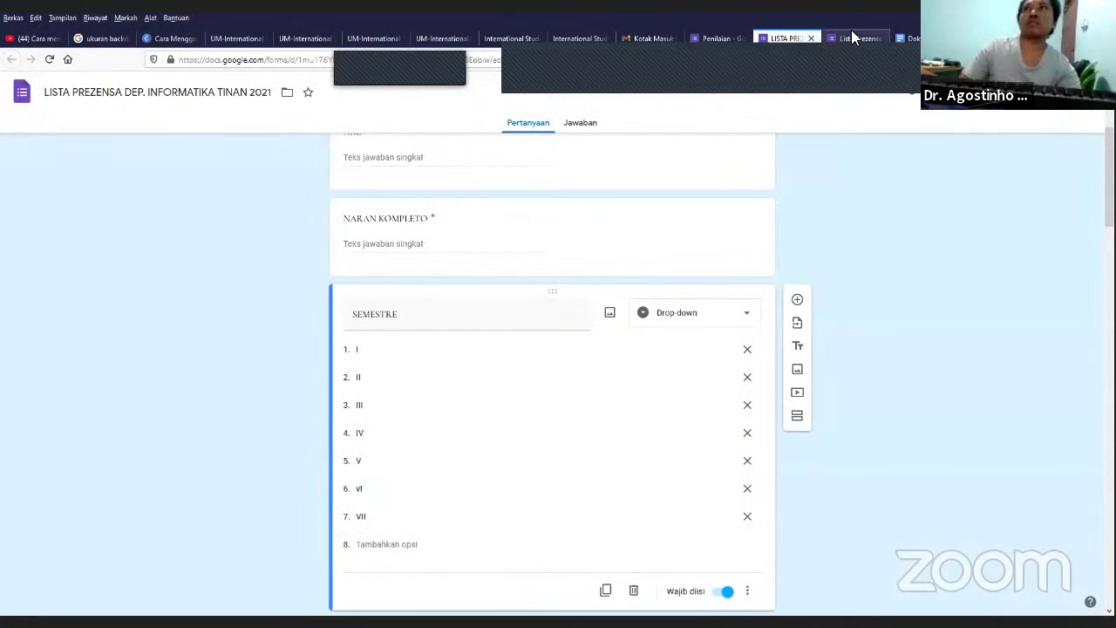
pyautogui.hotkey('ctrl', 'Tab')
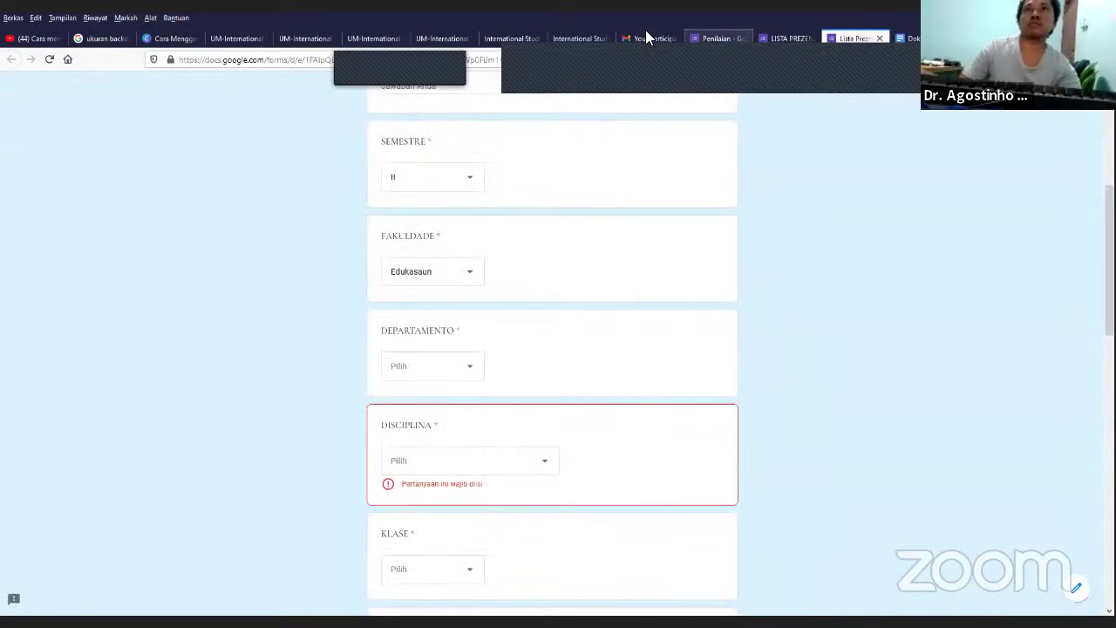
# Step: Leave the Penilaian quiz for the Forms home page, glance at the attendance form meanwhile, and create a blank form
pyautogui.click(663, 35)
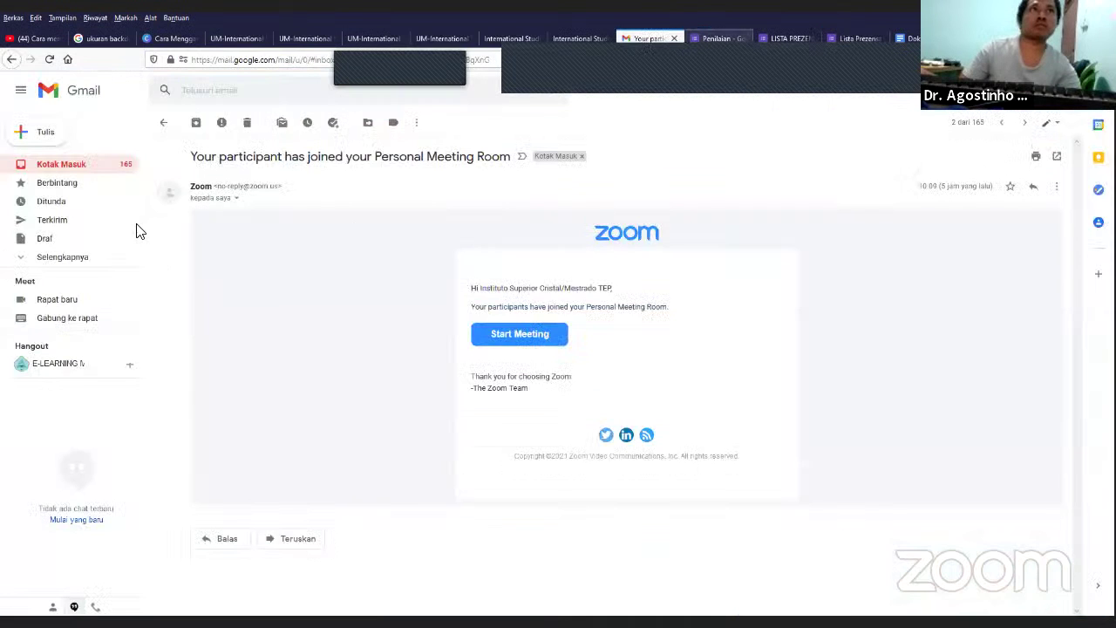
pyautogui.hotkey('ctrl', 'Tab')
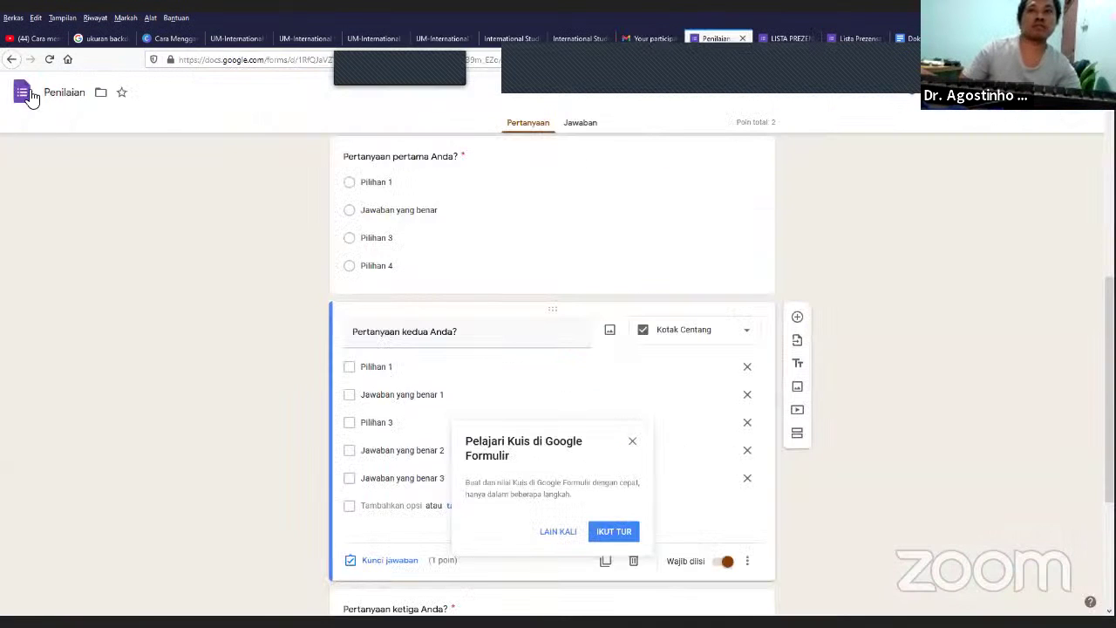
pyautogui.click(31, 99)
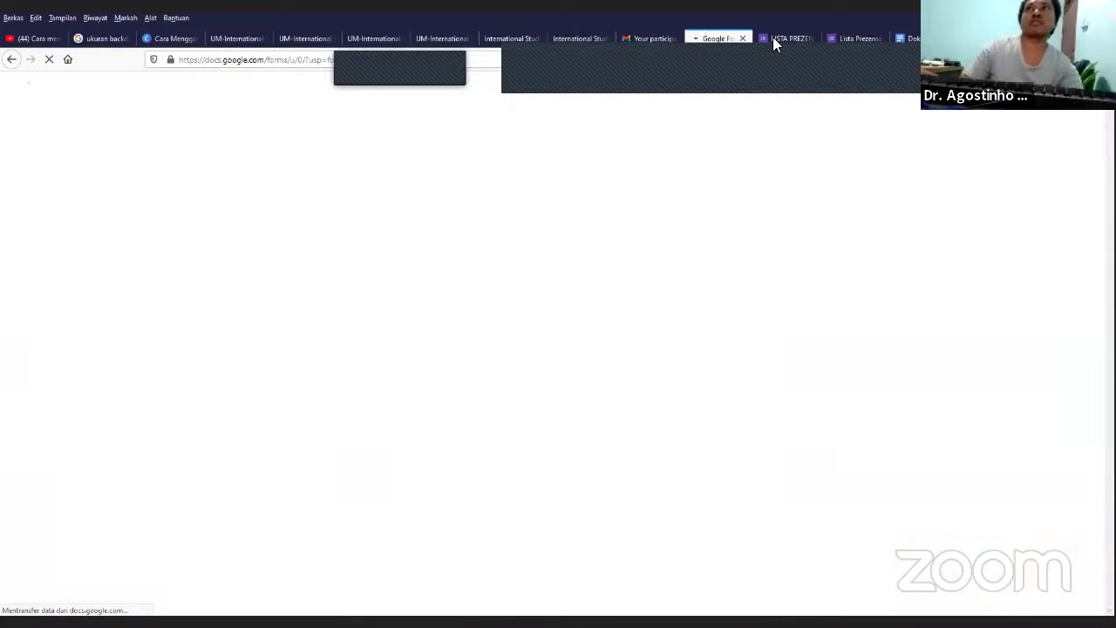
pyautogui.click(772, 39)
pyautogui.hotkey('ctrl', 'Tab')
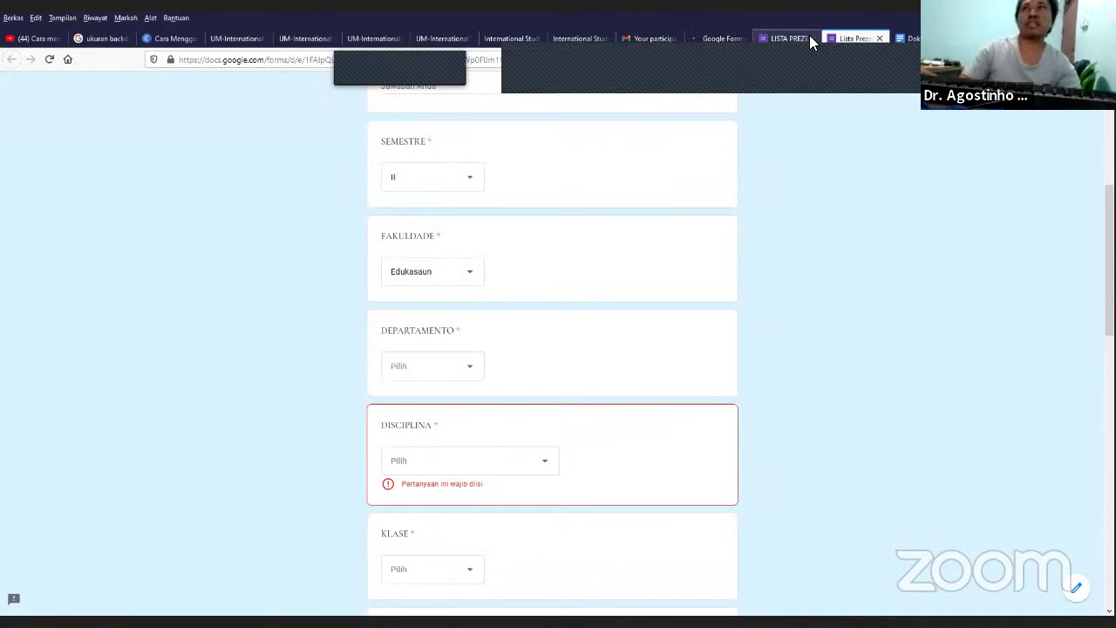
pyautogui.click(765, 38)
pyautogui.hotkey('ctrl', 'Tab')
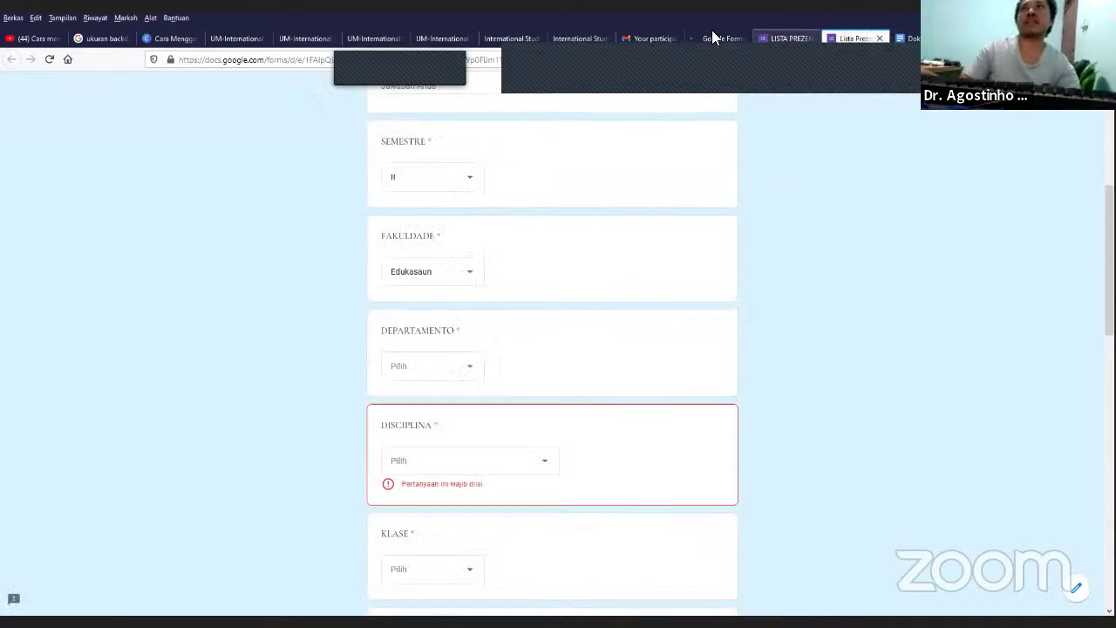
pyautogui.click(711, 39)
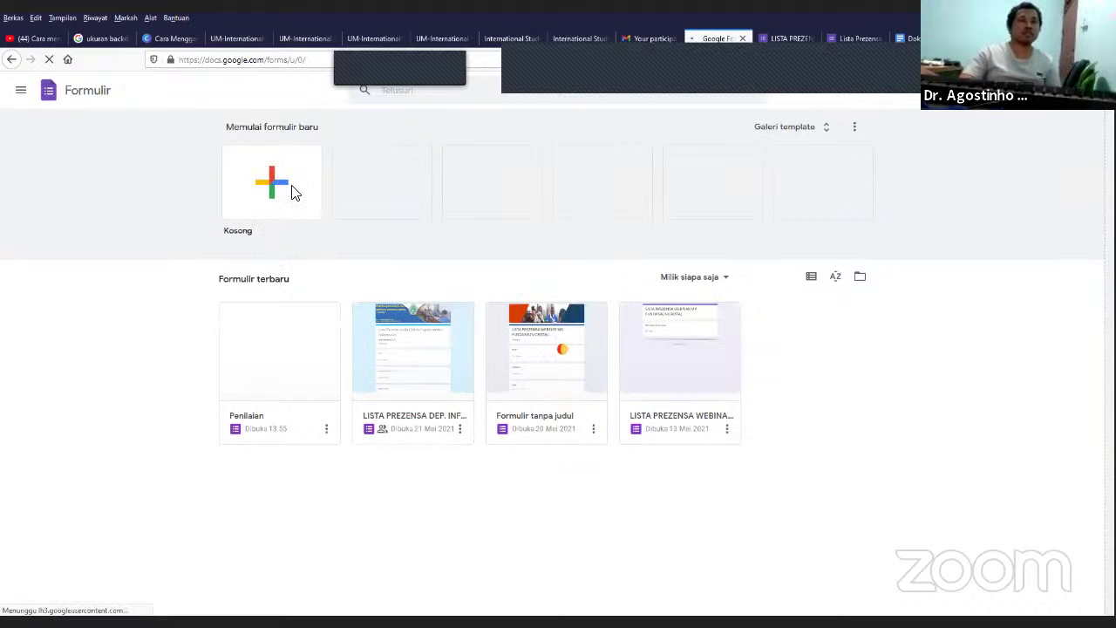
pyautogui.click(293, 190)
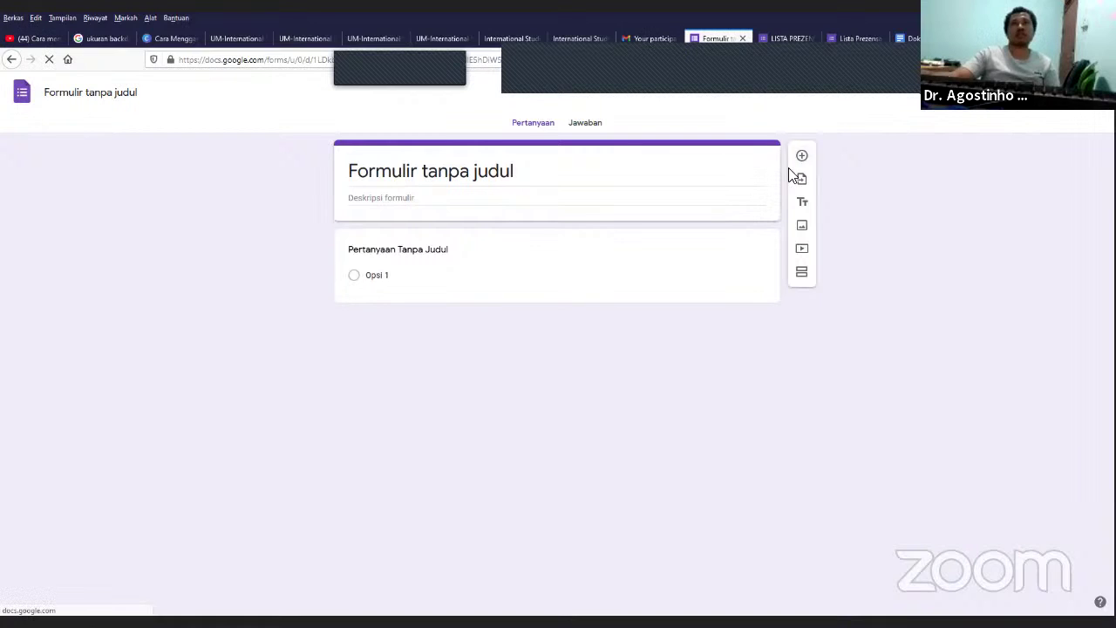
# Step: Add a new multiple-choice question directly below the form's title, above the existing untitled question
pyautogui.click(678, 190)
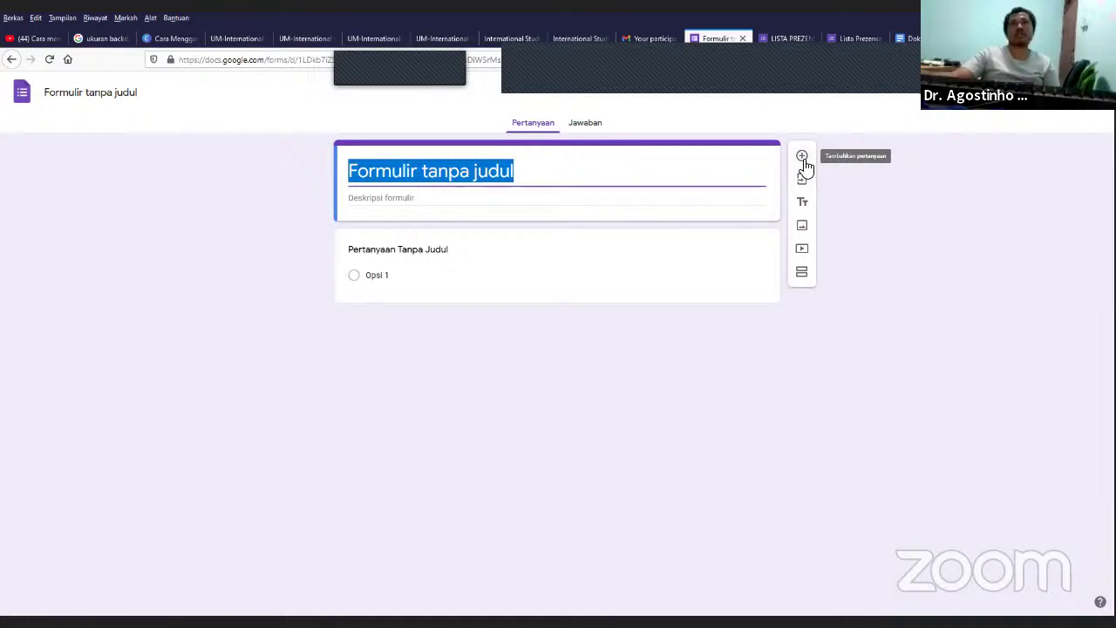
pyautogui.click(618, 190)
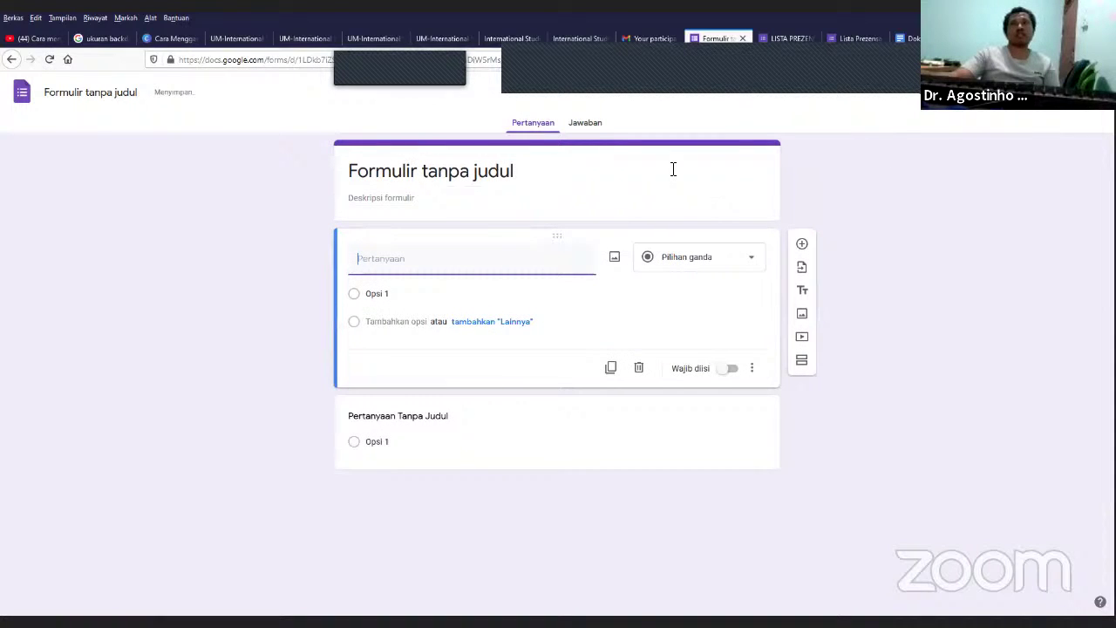
pyautogui.click(799, 159)
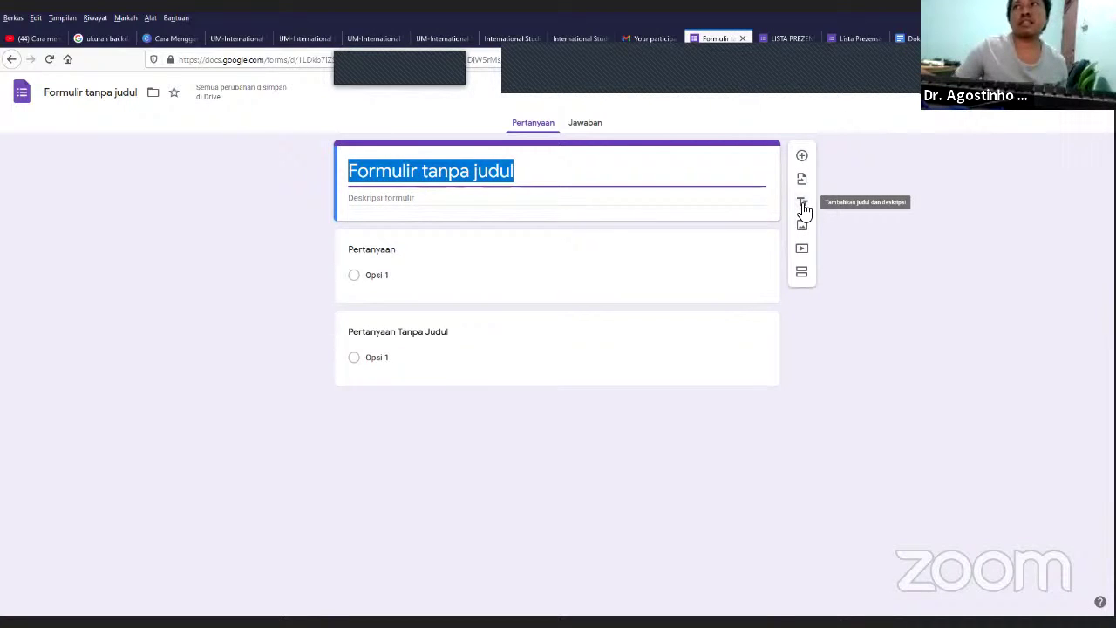
pyautogui.click(720, 224)
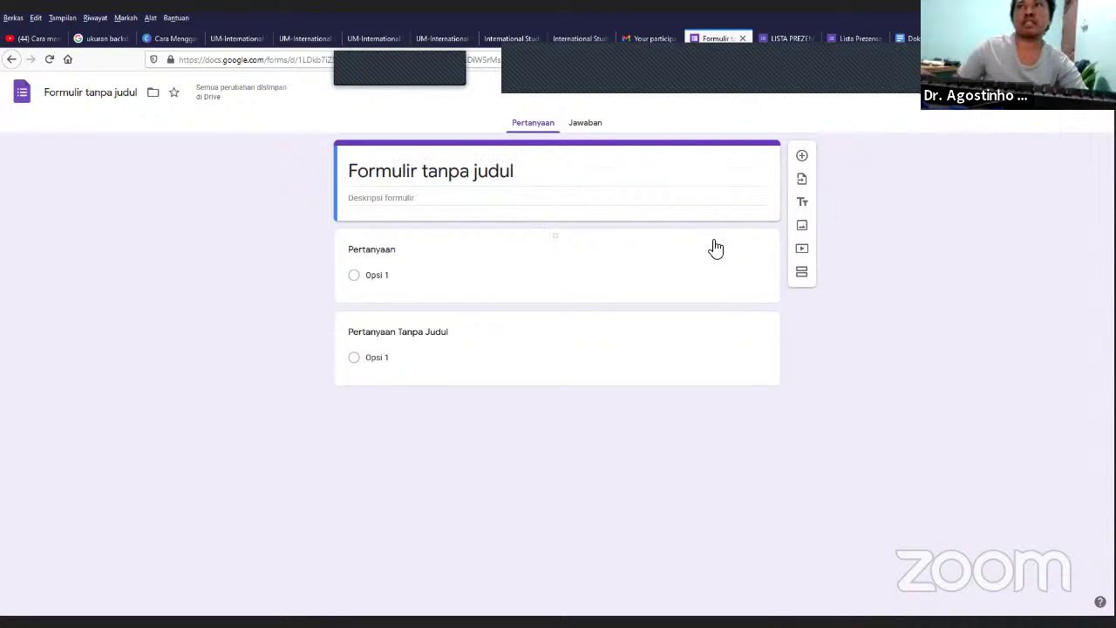
pyautogui.click(523, 232)
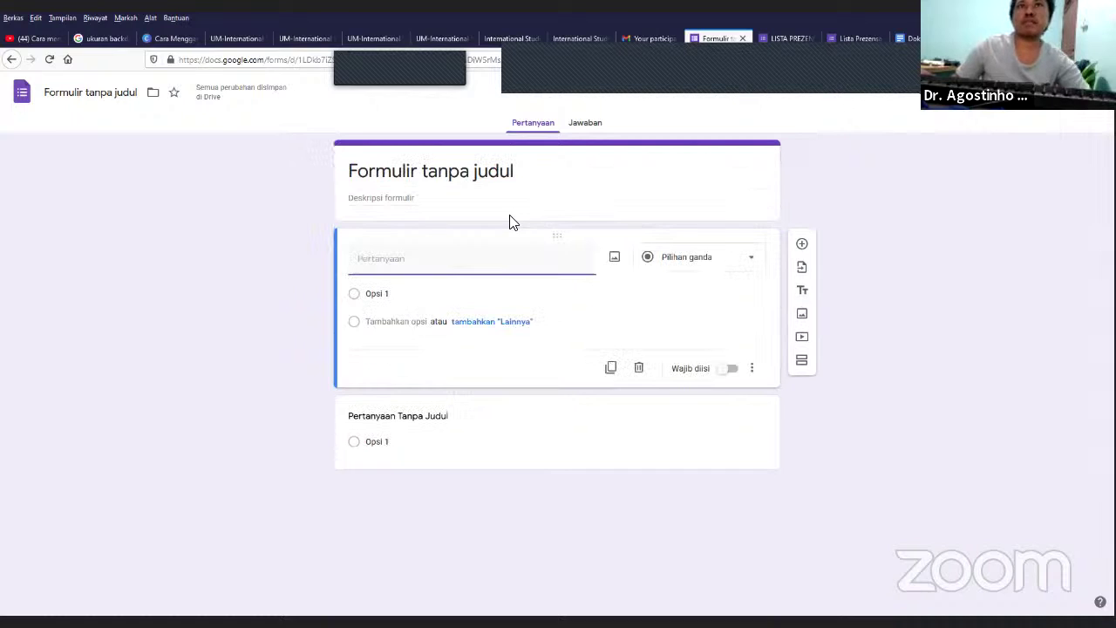
pyautogui.click(673, 218)
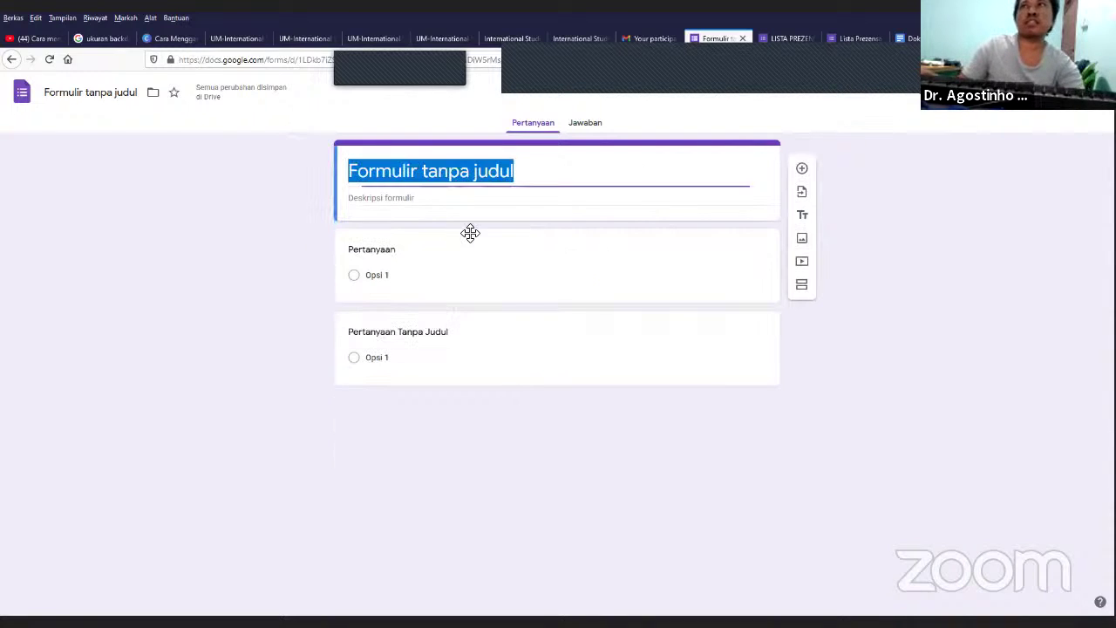
# Step: Set the new blank question's answer type to Jawaban singkat
pyautogui.click(723, 277)
pyautogui.click(727, 267)
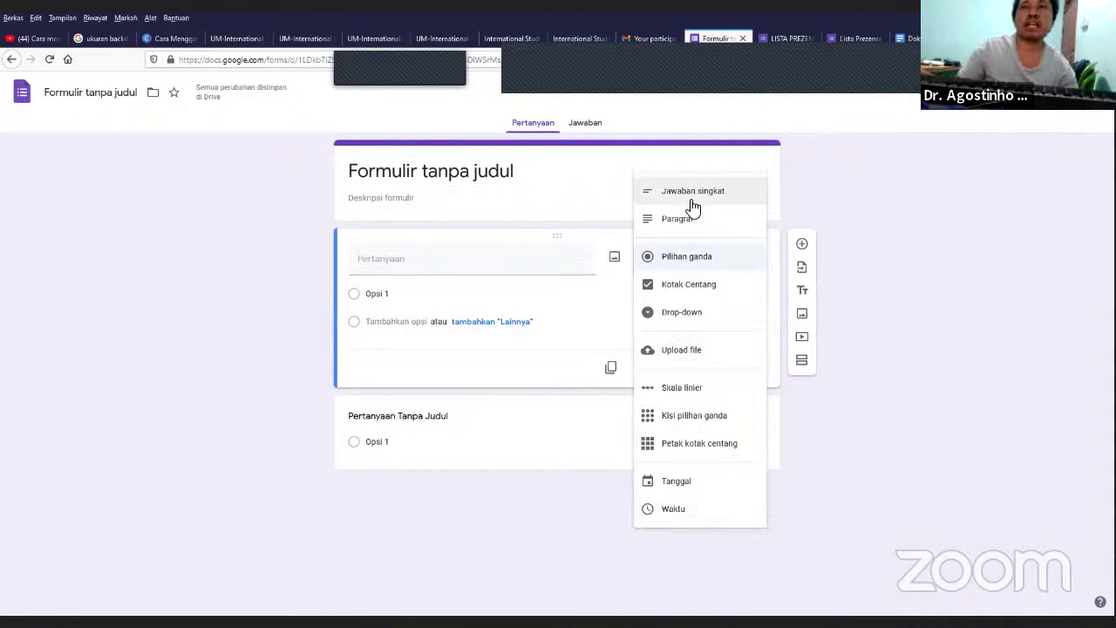
pyautogui.press('Return')
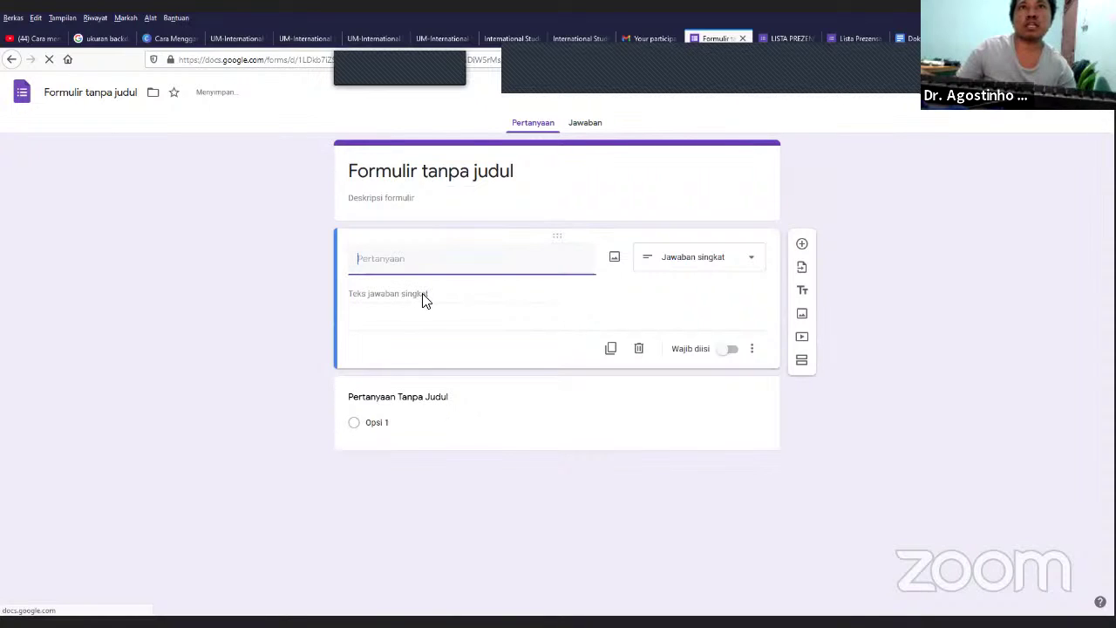
pyautogui.click(426, 293)
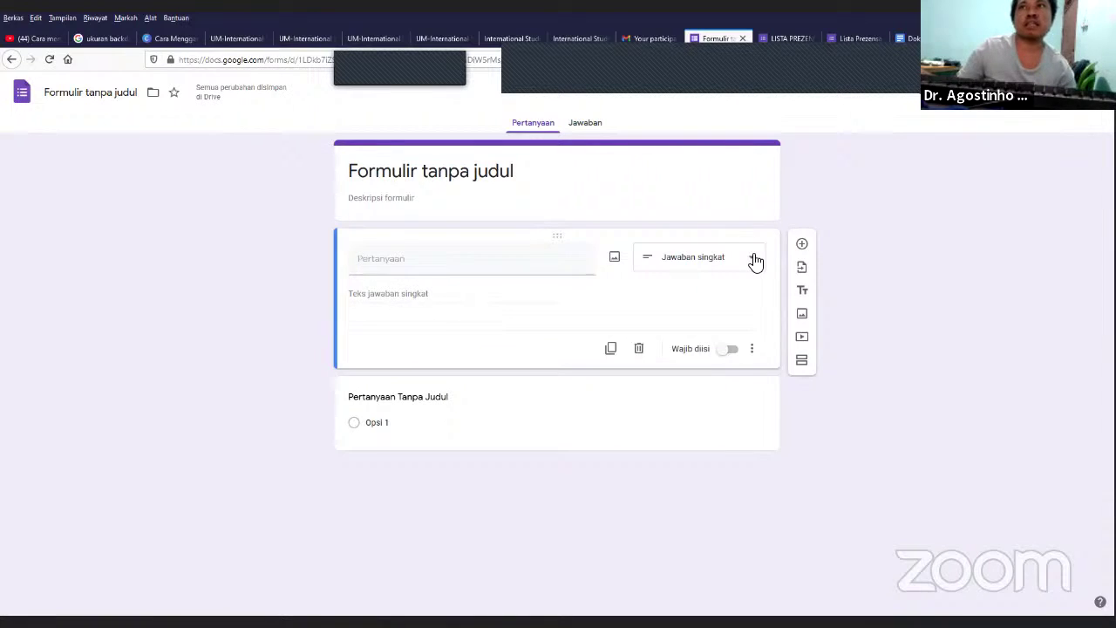
# Step: Change the blank question's answer type to Paragraf and enter "tes" as its question text
pyautogui.click(713, 262)
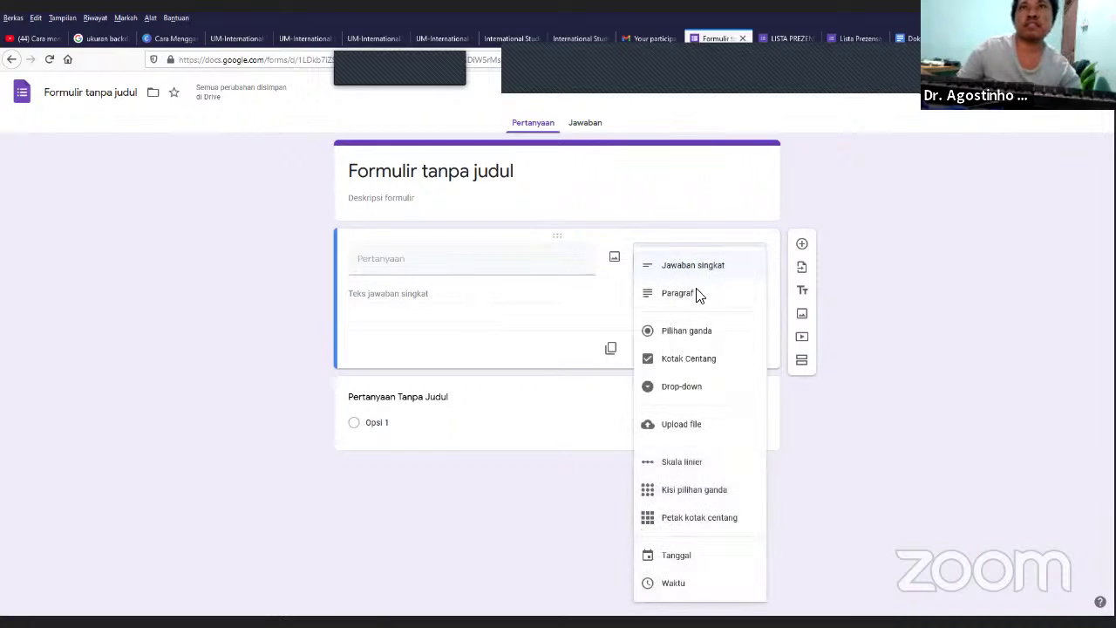
pyautogui.click(698, 294)
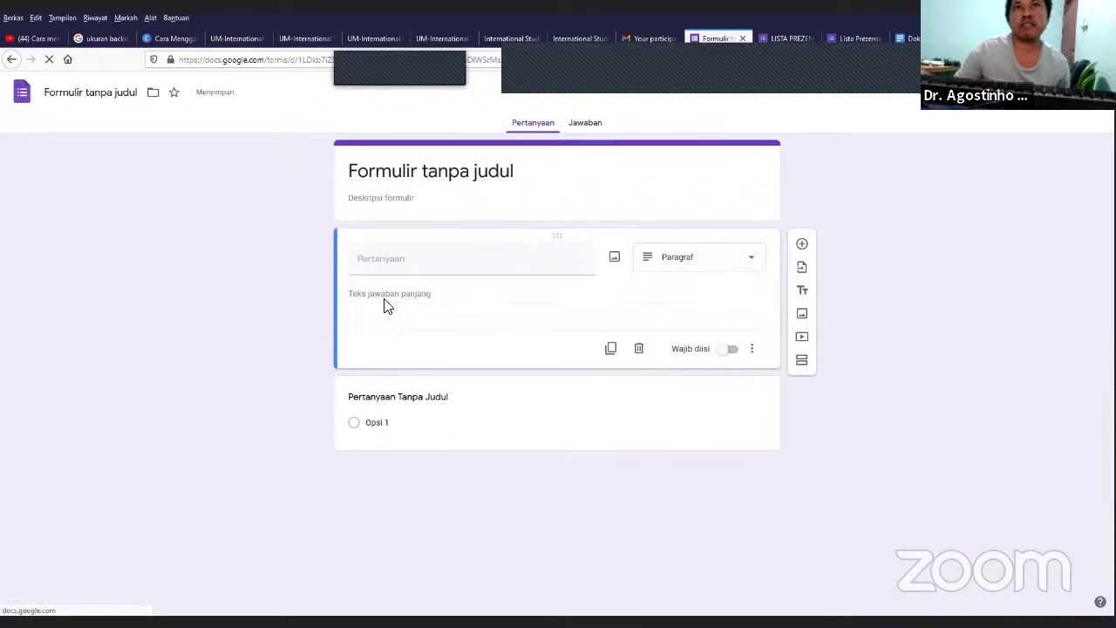
pyautogui.click(427, 260)
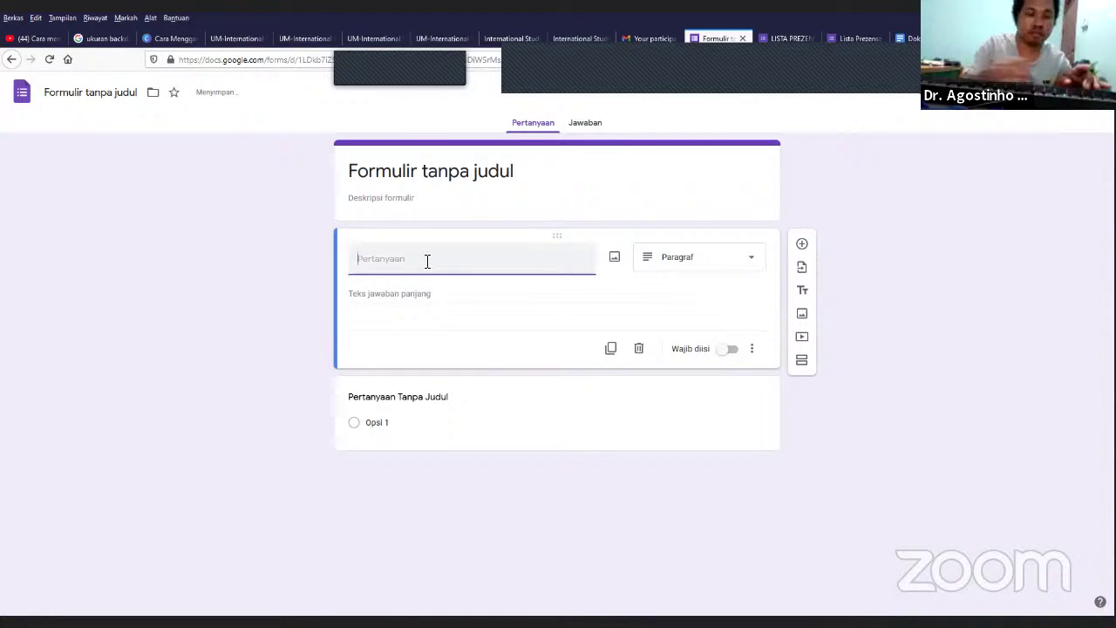
pyautogui.write('te')
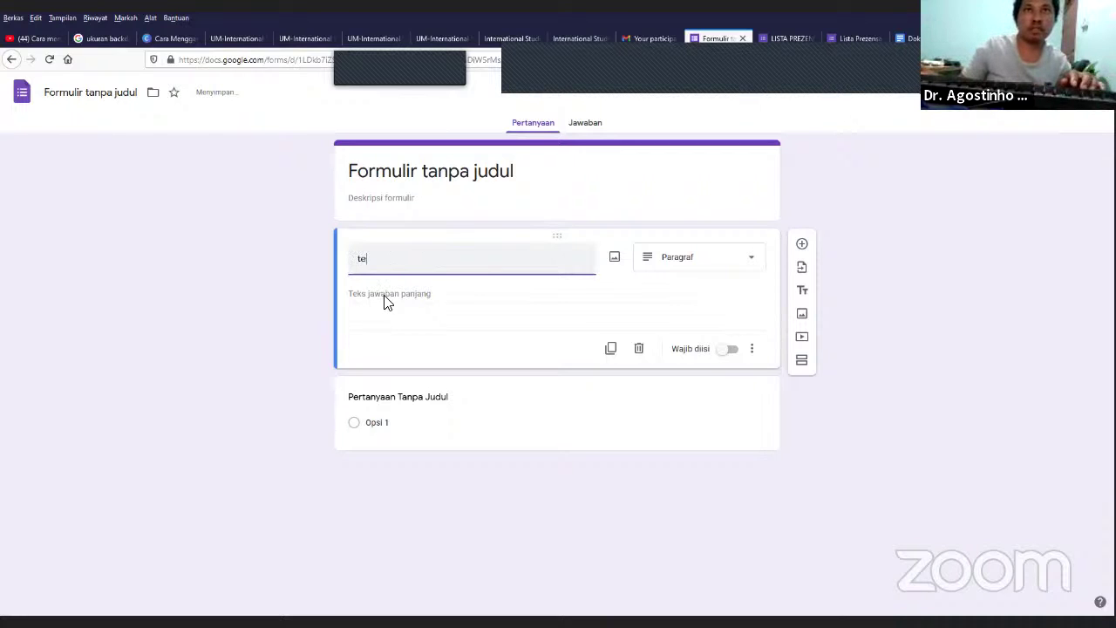
pyautogui.write('s')
pyautogui.click(425, 296)
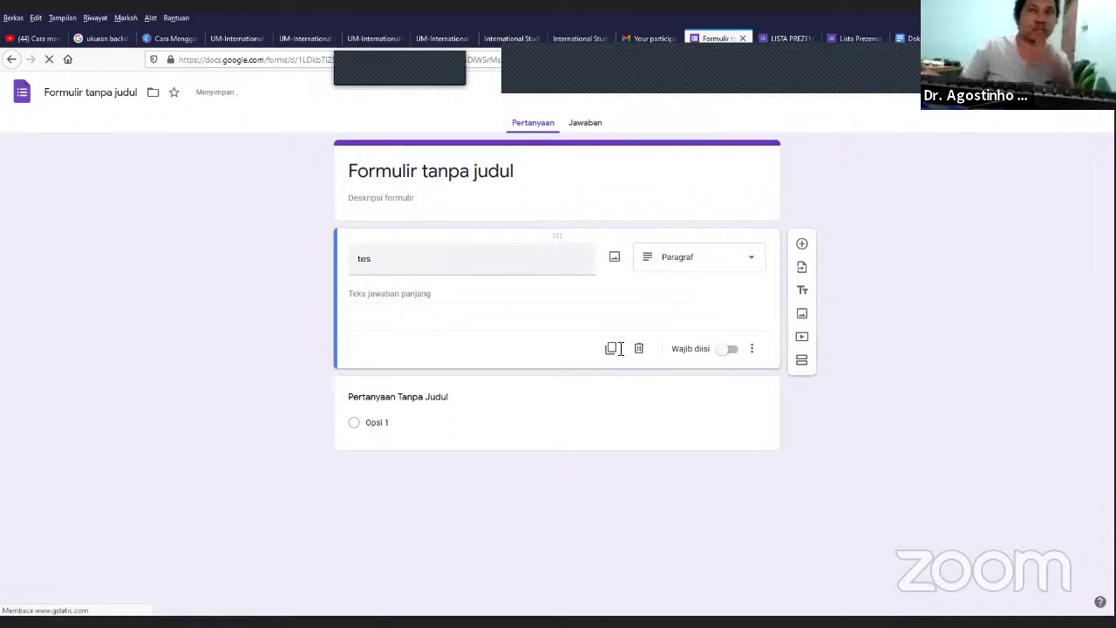
# Step: Make the "tes" question required, switching the setting off and on again, and compare it with the untitled question
pyautogui.click(738, 358)
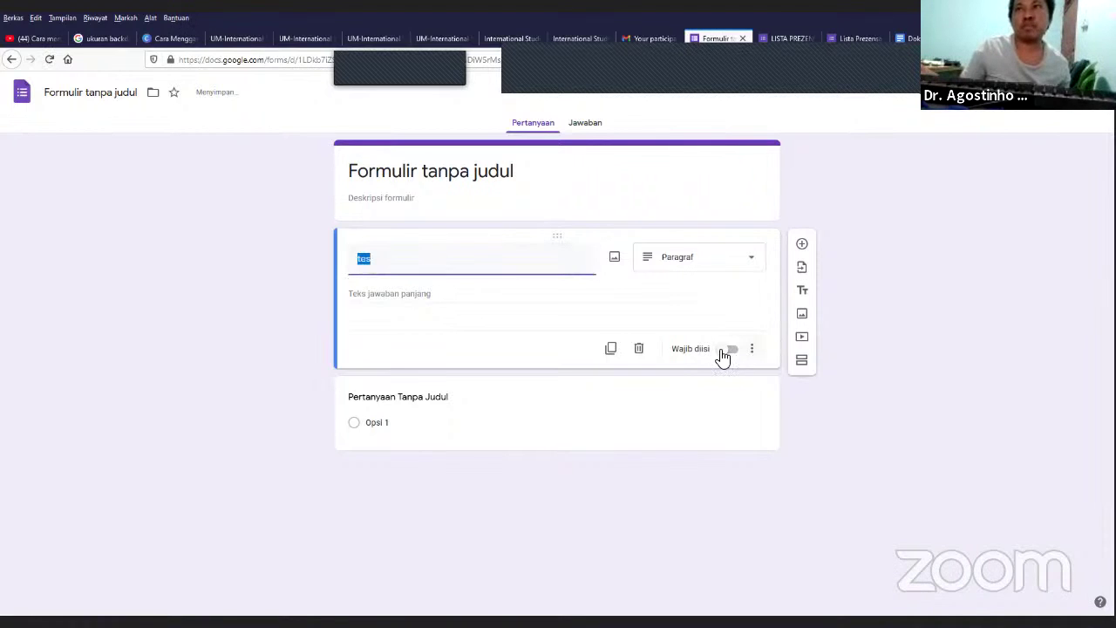
pyautogui.click(721, 352)
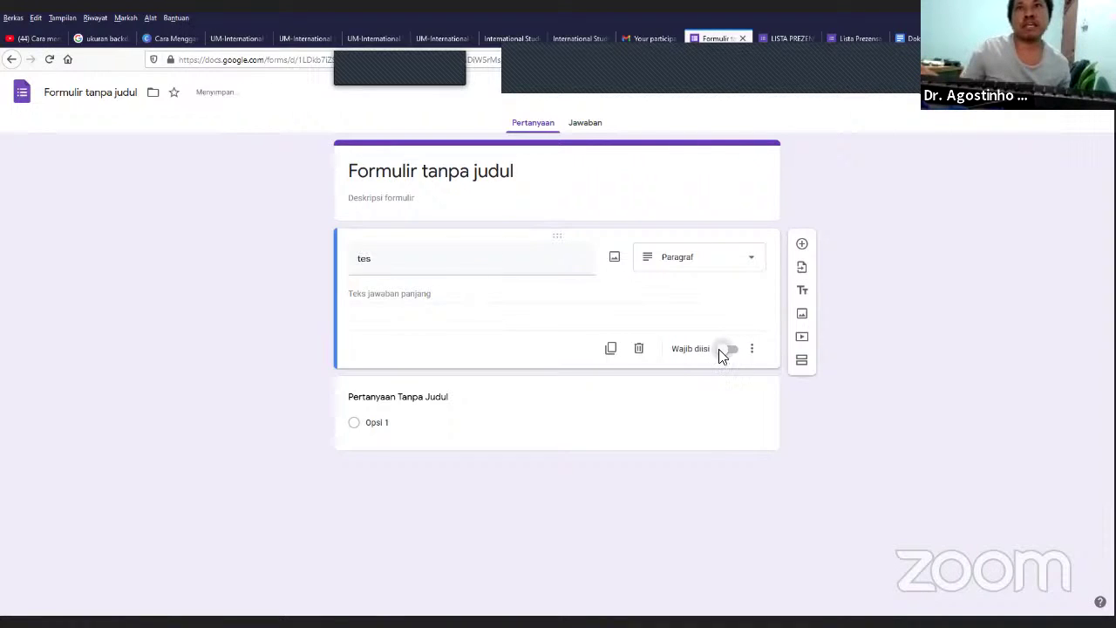
pyautogui.click(515, 344)
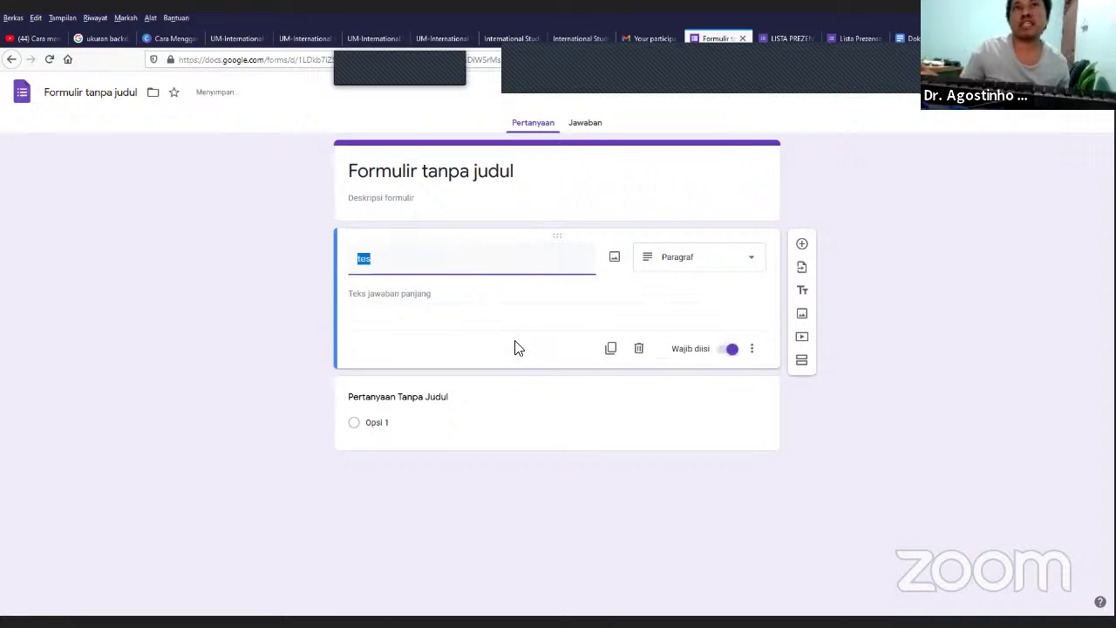
pyautogui.click(725, 350)
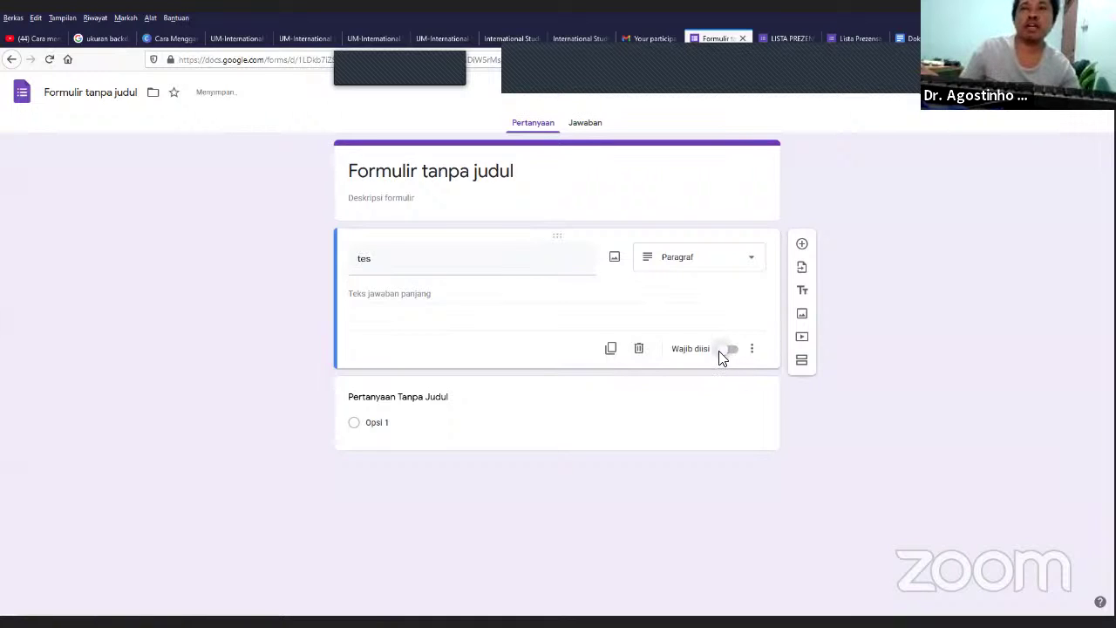
pyautogui.click(443, 276)
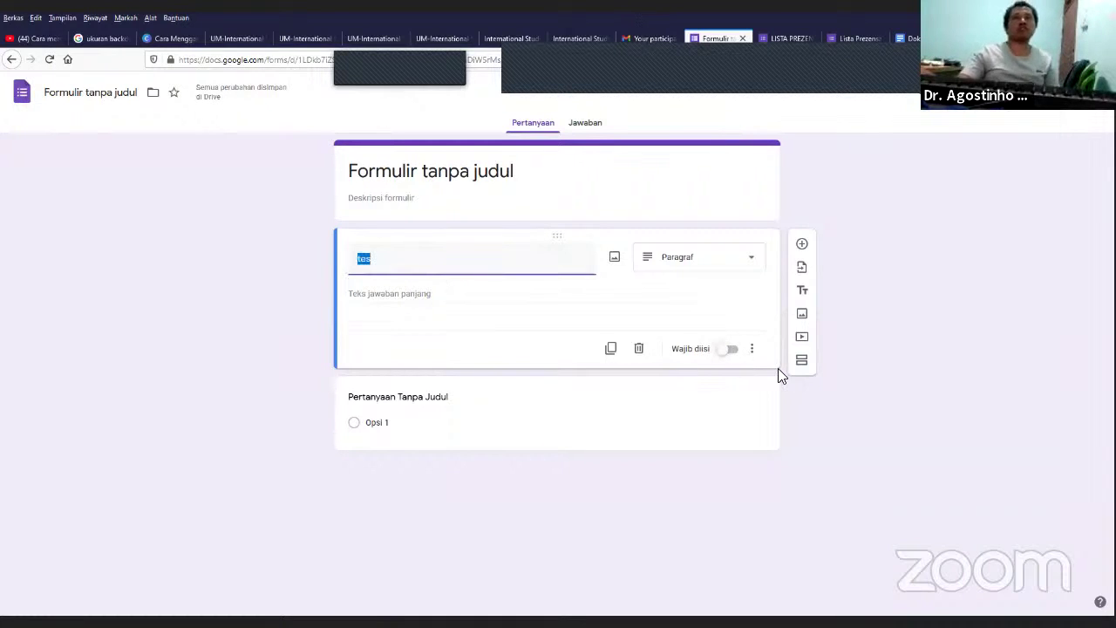
pyautogui.click(728, 353)
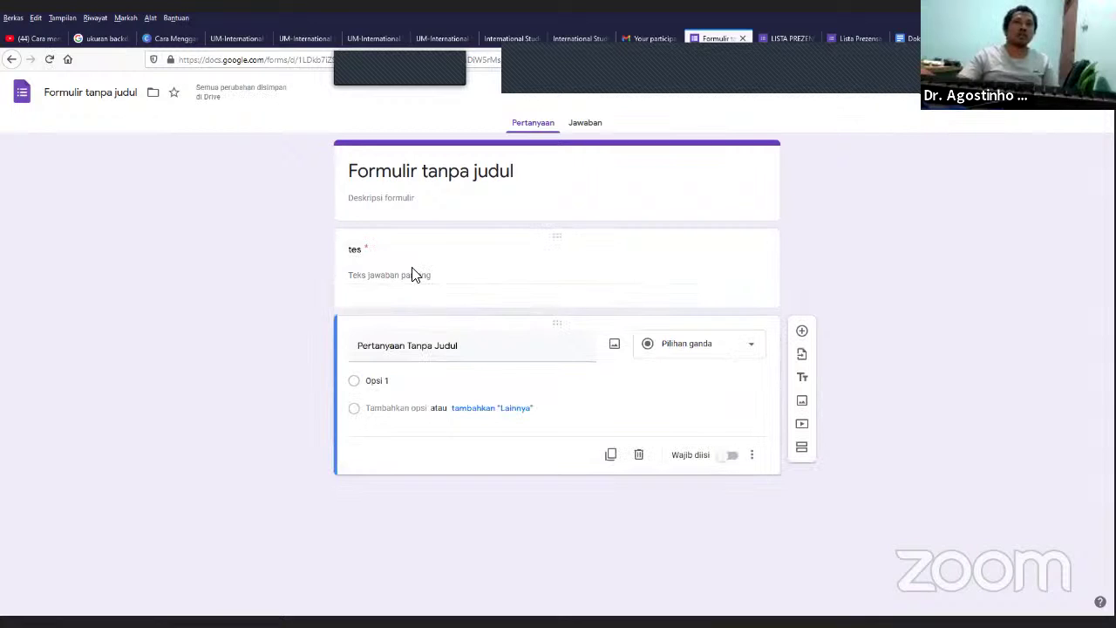
pyautogui.click(440, 271)
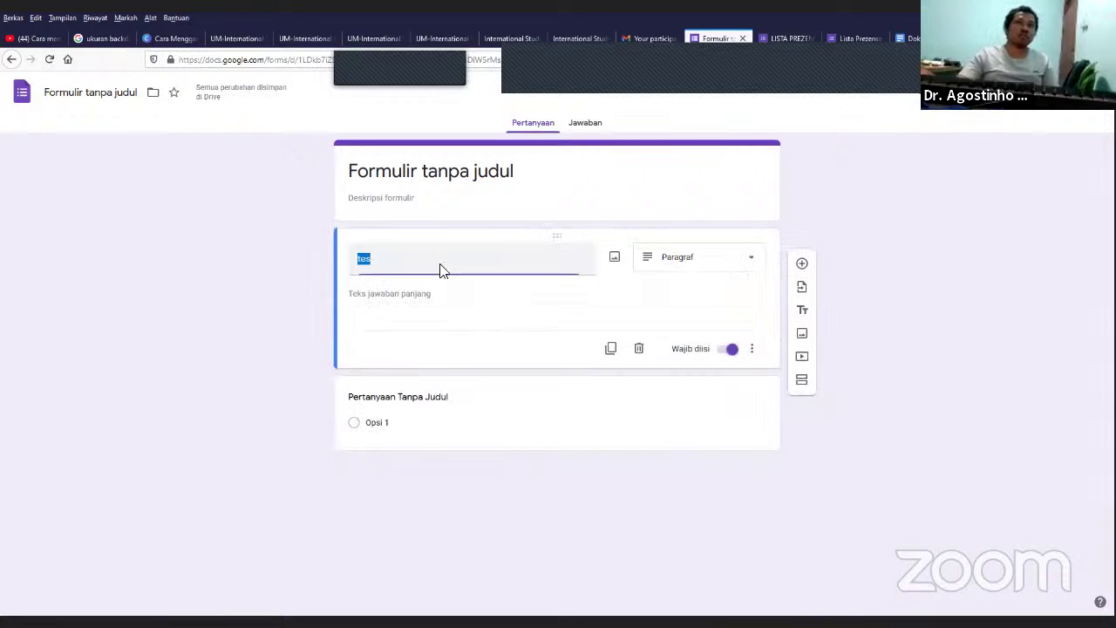
pyautogui.click(426, 421)
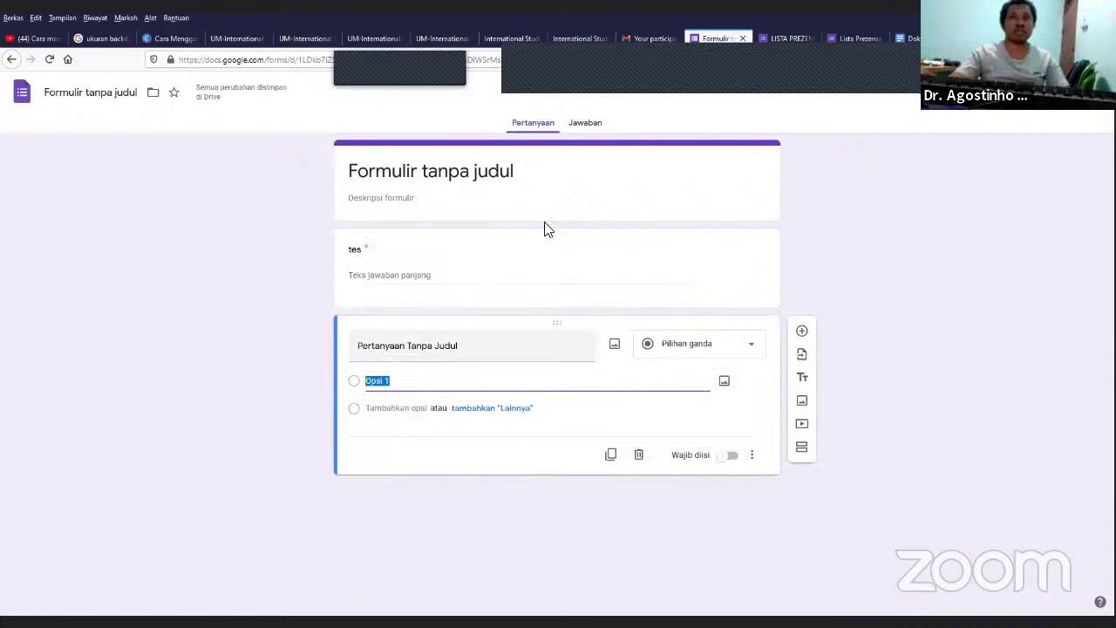
# Step: Change the "tes" question's answer type to Kotak Centang and open its question text for editing
pyautogui.click(404, 256)
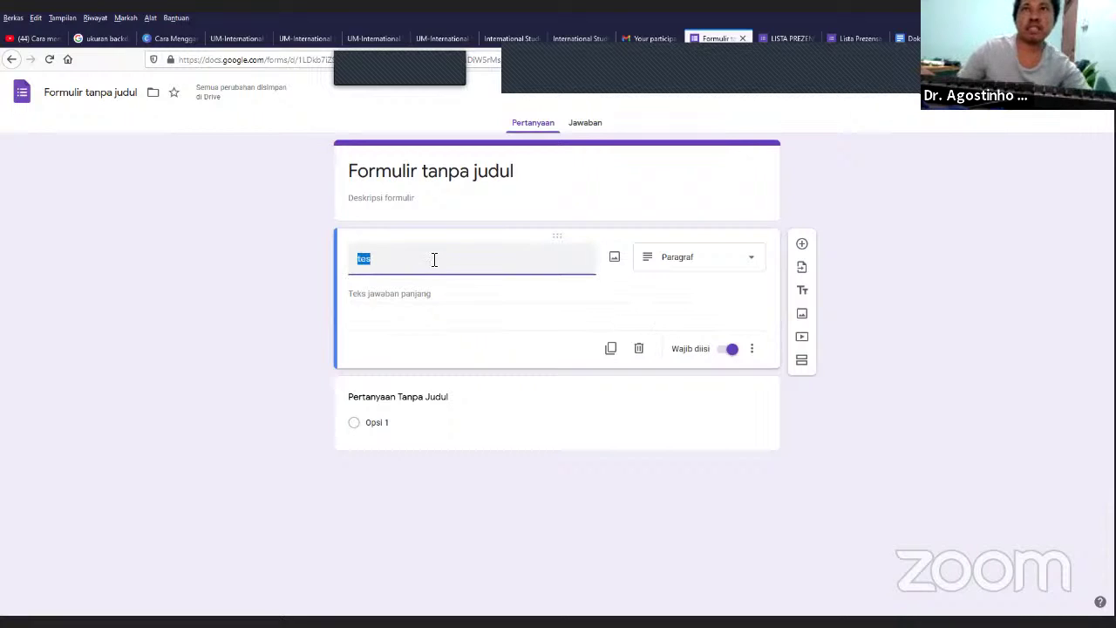
pyautogui.click(558, 307)
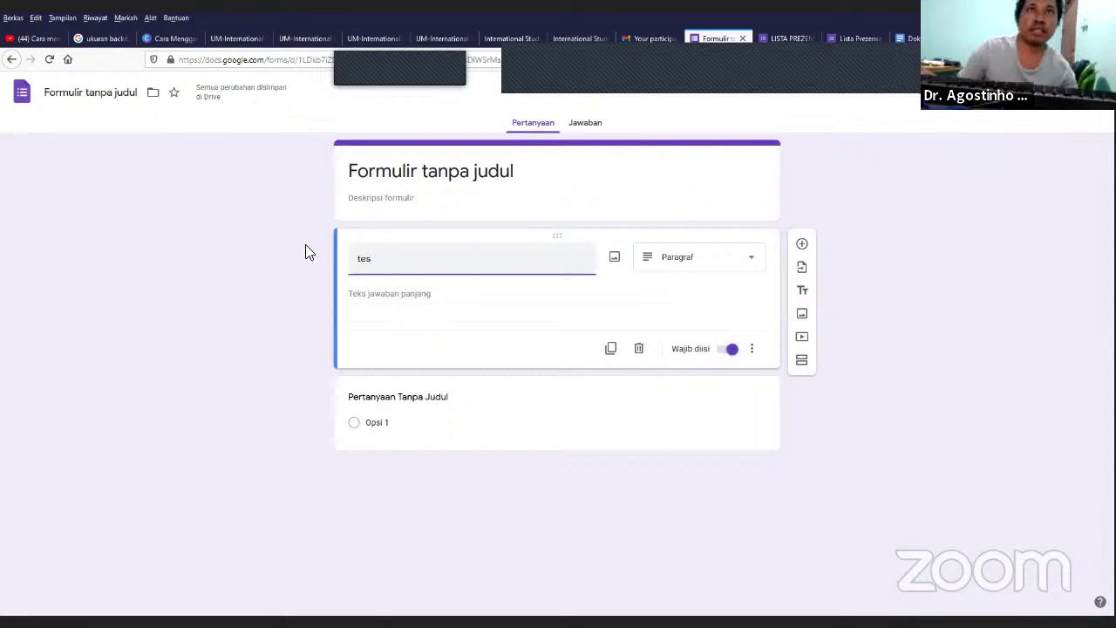
pyautogui.moveTo(351, 258); pyautogui.dragTo(451, 266)
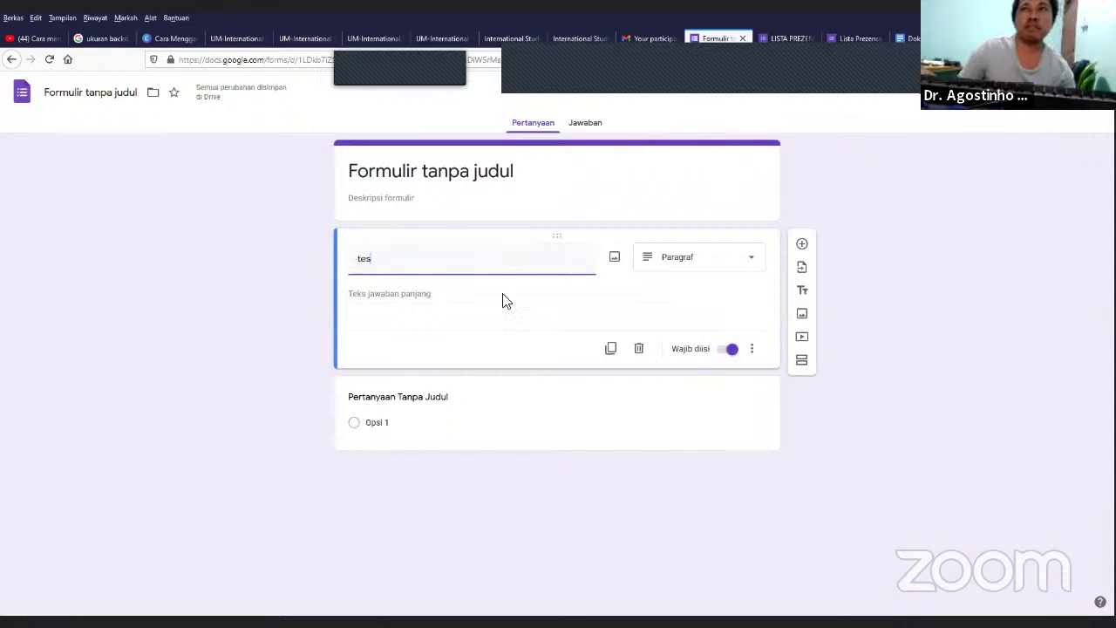
pyautogui.click(758, 266)
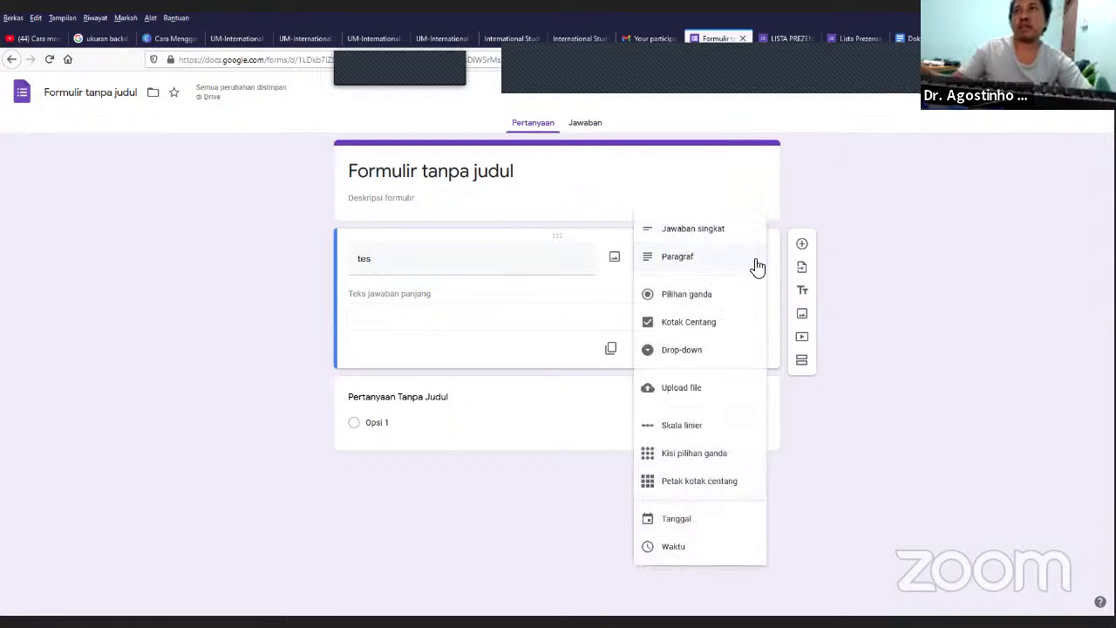
pyautogui.click(713, 332)
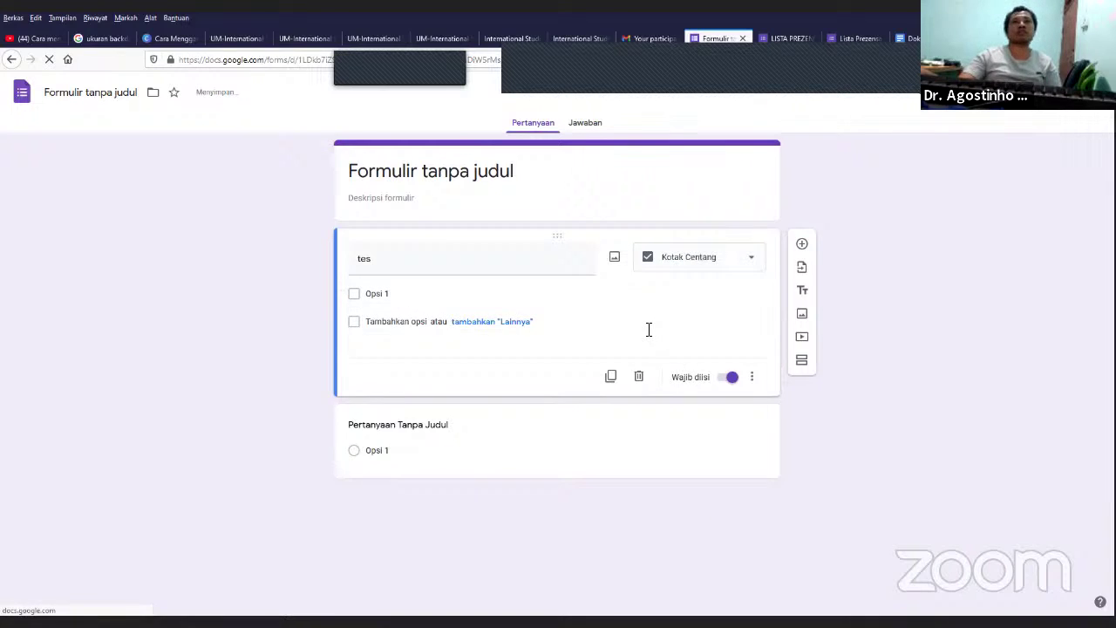
pyautogui.doubleClick(409, 266)
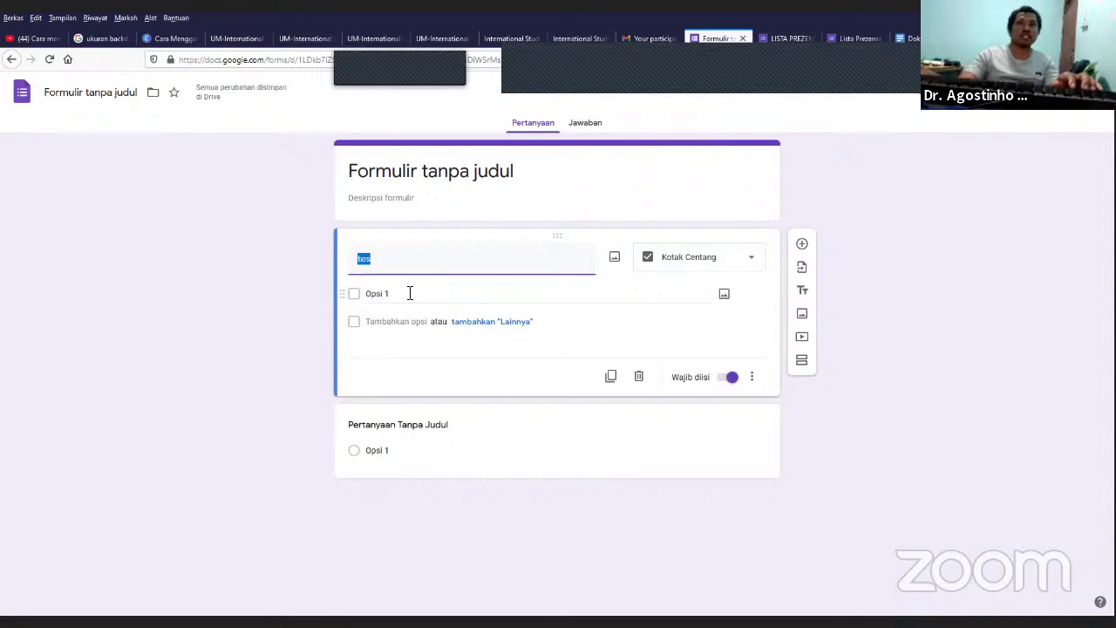
# Step: Add a Lainnya choice and the options "dfgdfhgtfgjg", "Opsi 3" and "ghjghj" to the "tes" checkbox question
pyautogui.click(409, 294)
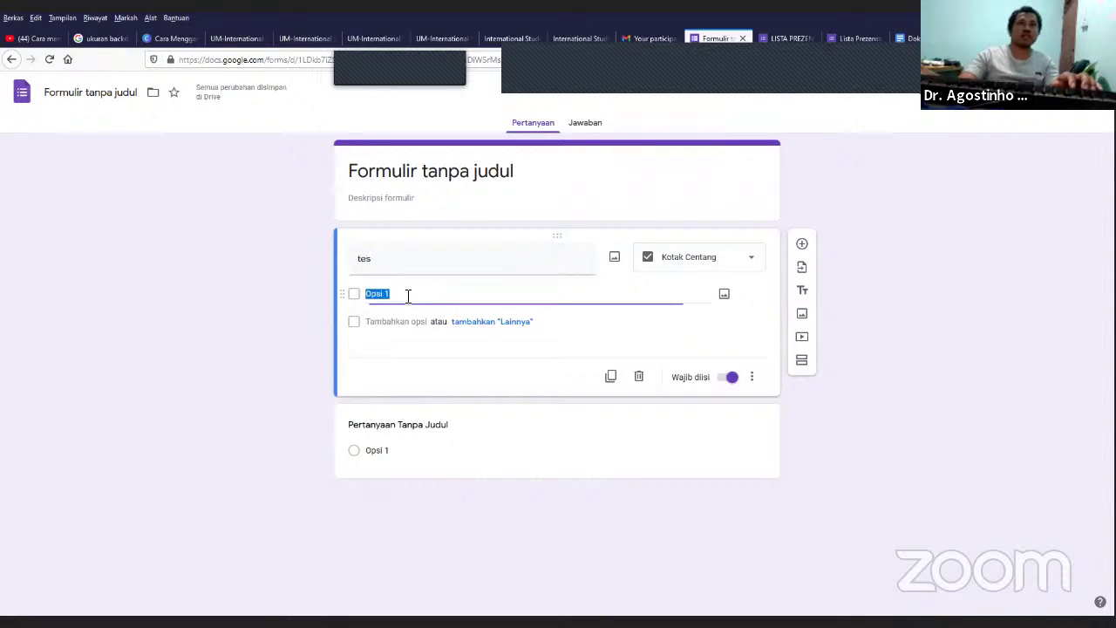
pyautogui.click(490, 326)
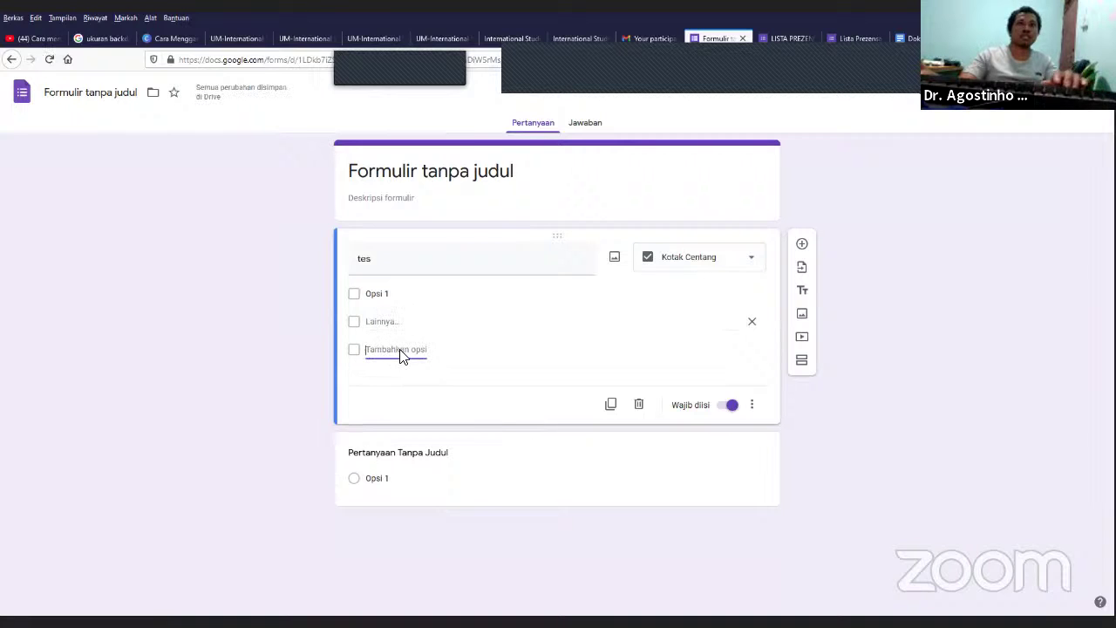
pyautogui.click(401, 350)
pyautogui.write('dfgdfhgtfgjg')
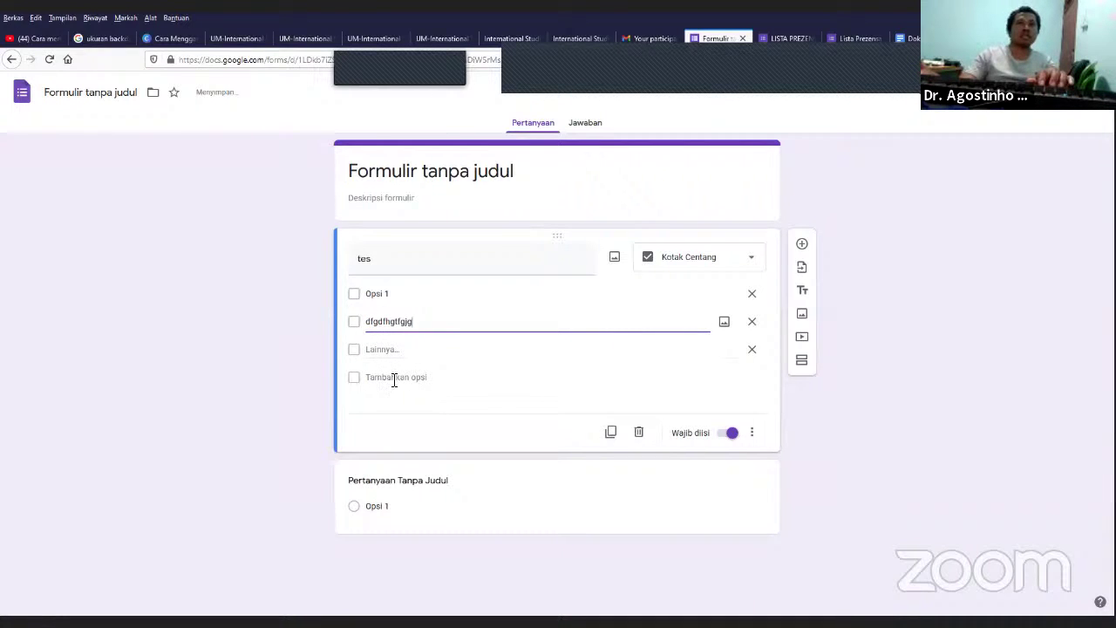
pyautogui.click(375, 379)
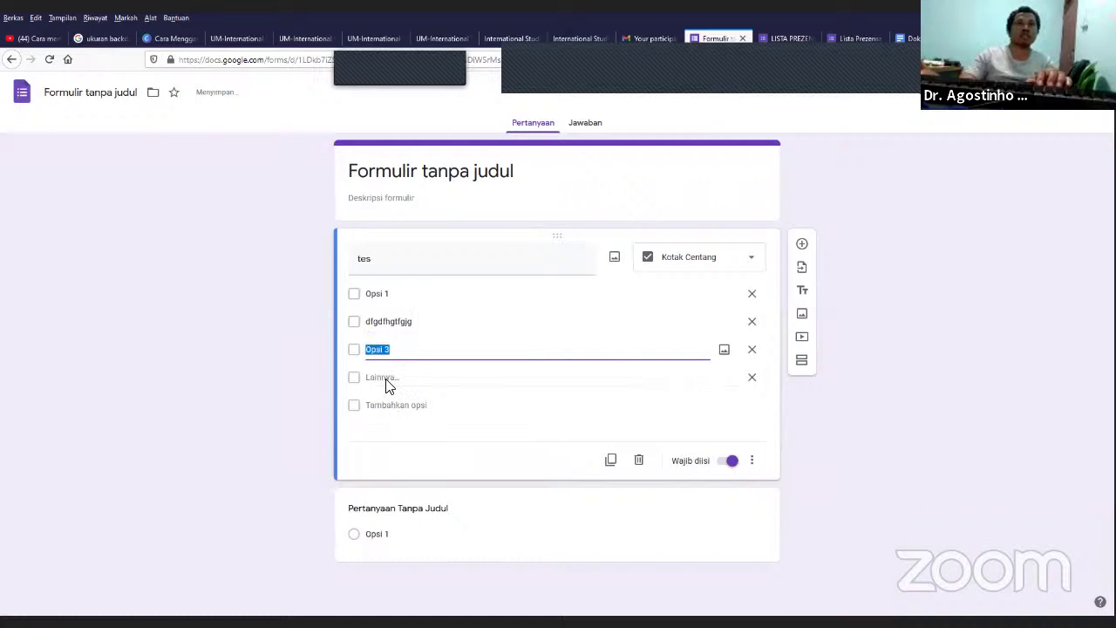
pyautogui.click(386, 355)
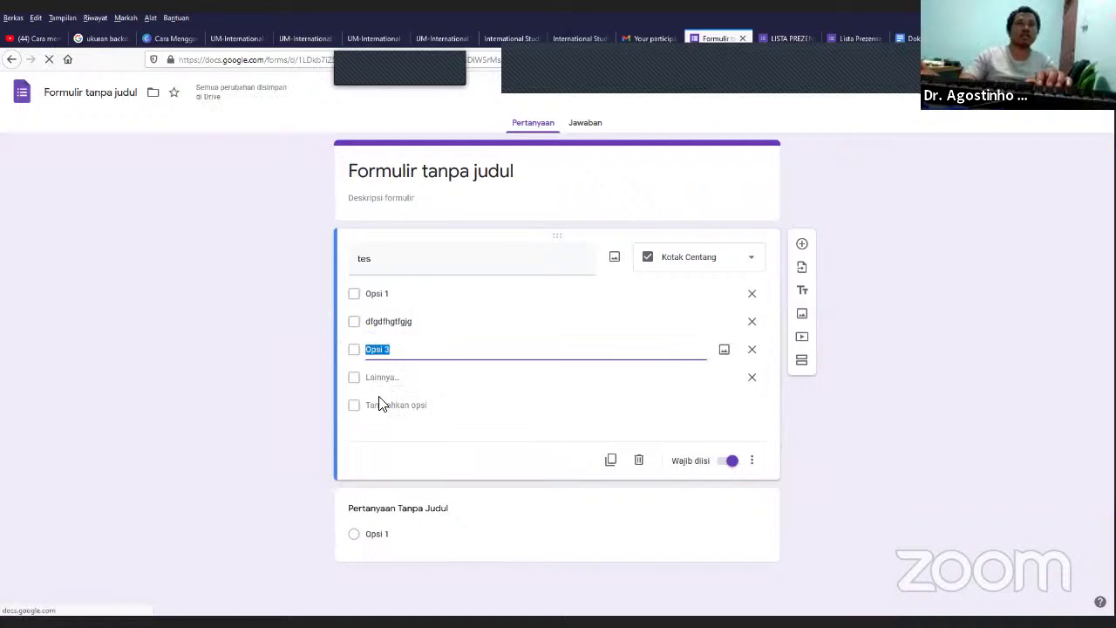
pyautogui.click(375, 407)
pyautogui.write('g')
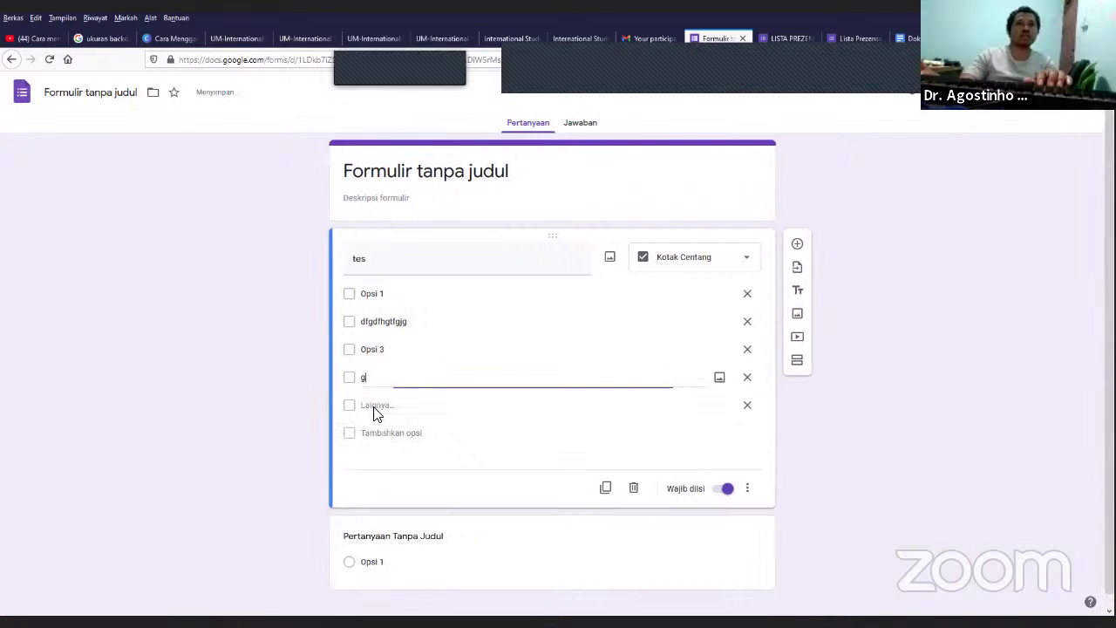
pyautogui.write('hjghj')
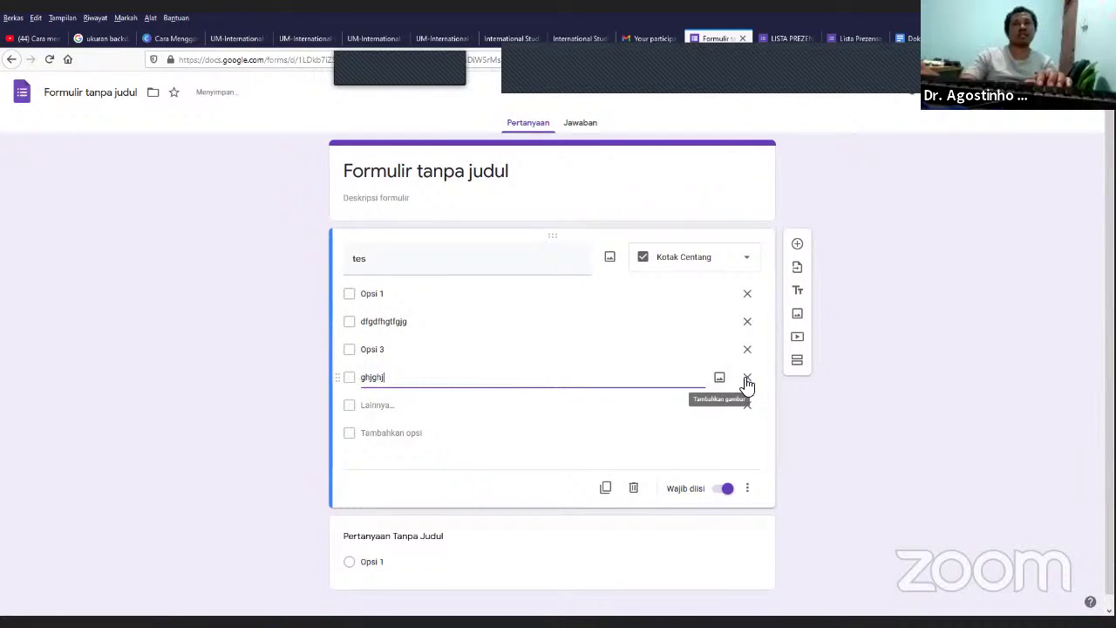
# Step: Consult the existing LISTA PREZENSA form's heading and title the untitled form "lista Prezensa"
pyautogui.click(800, 36)
pyautogui.scroll(-1, 457, 353)
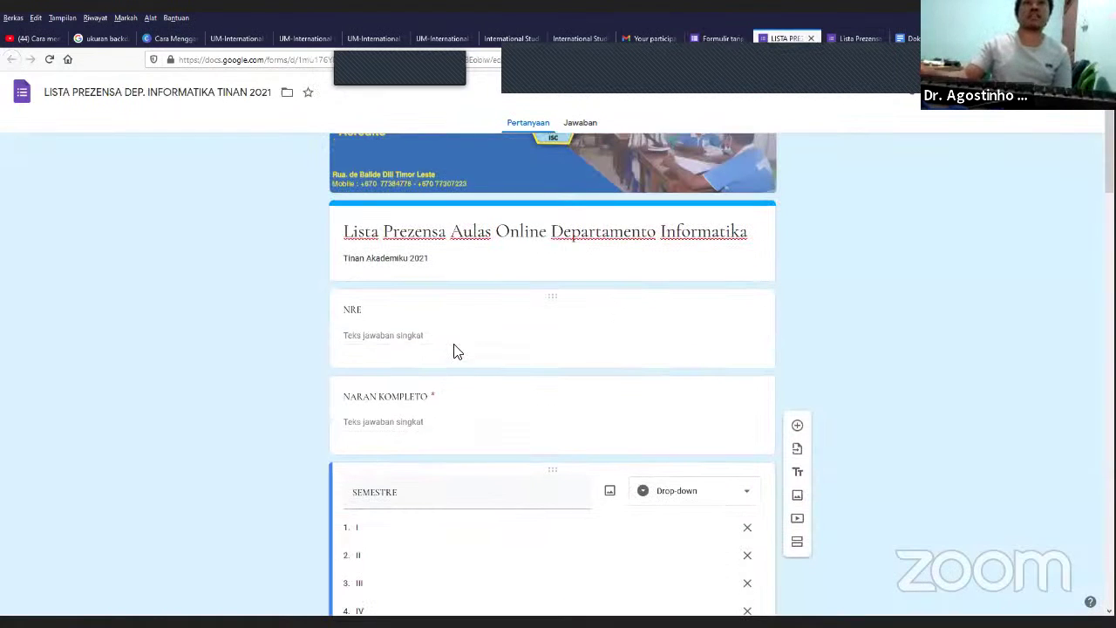
pyautogui.scroll(-1, 392, 366)
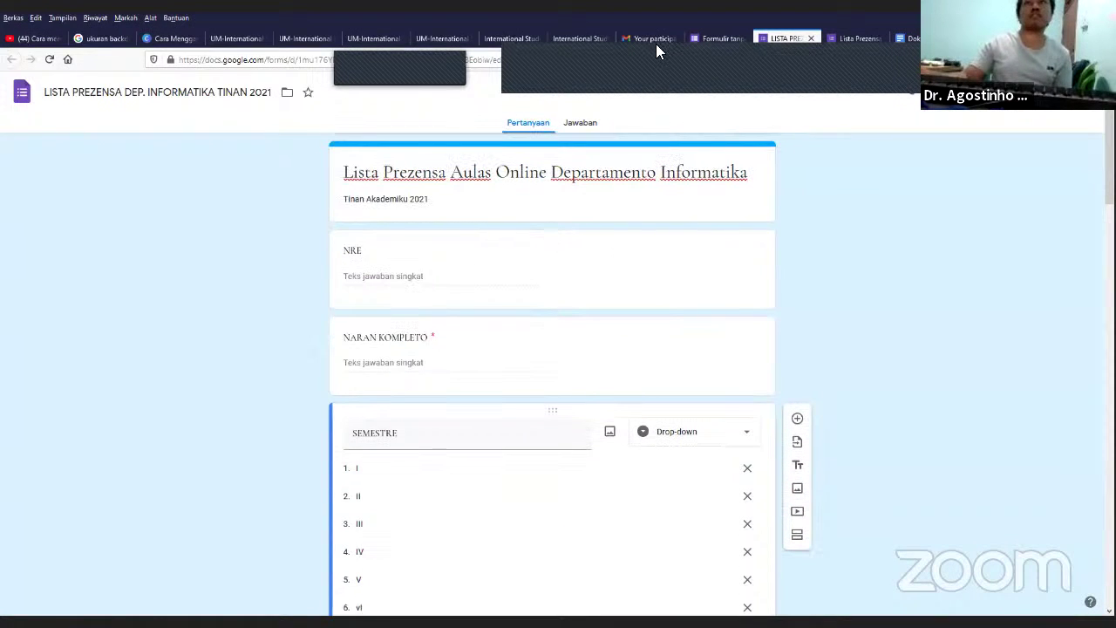
pyautogui.click(692, 38)
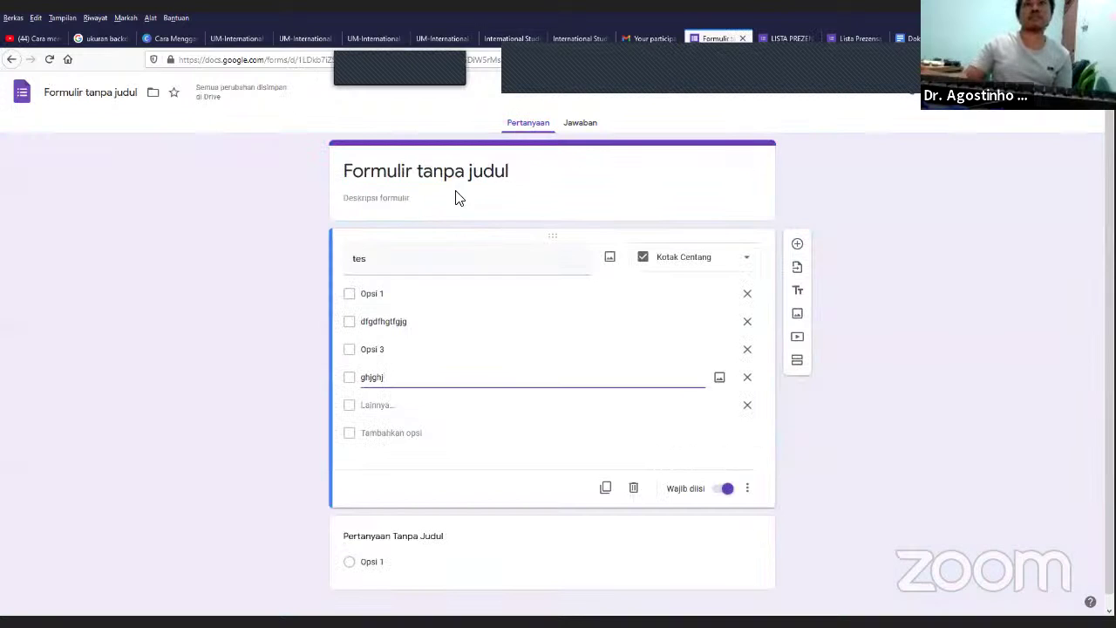
pyautogui.click(453, 196)
pyautogui.tripleClick(528, 174)
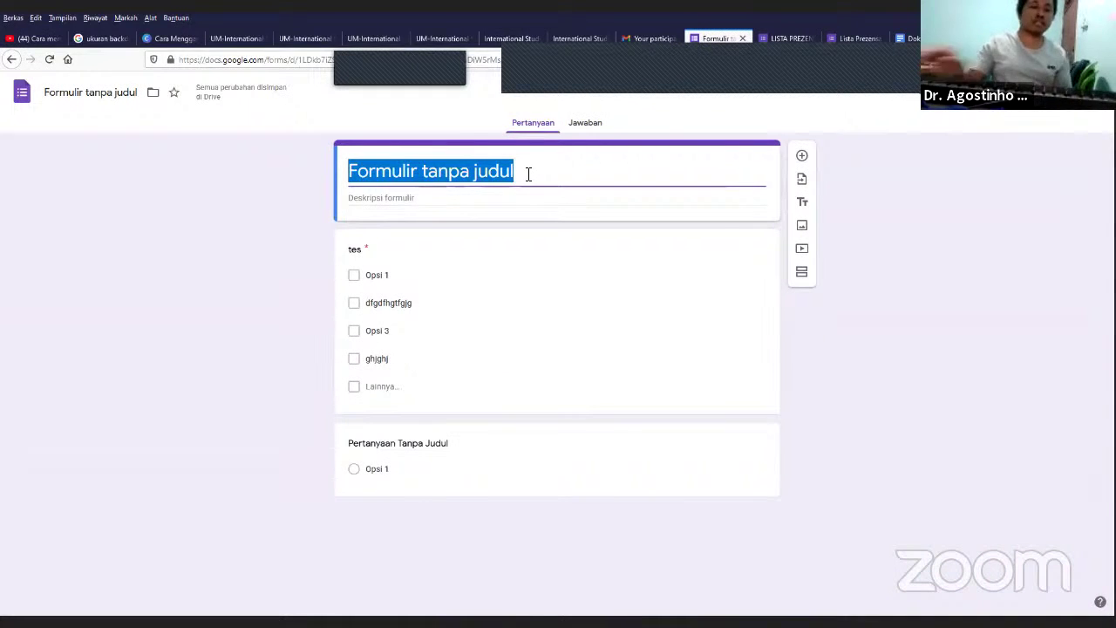
pyautogui.write('lista P')
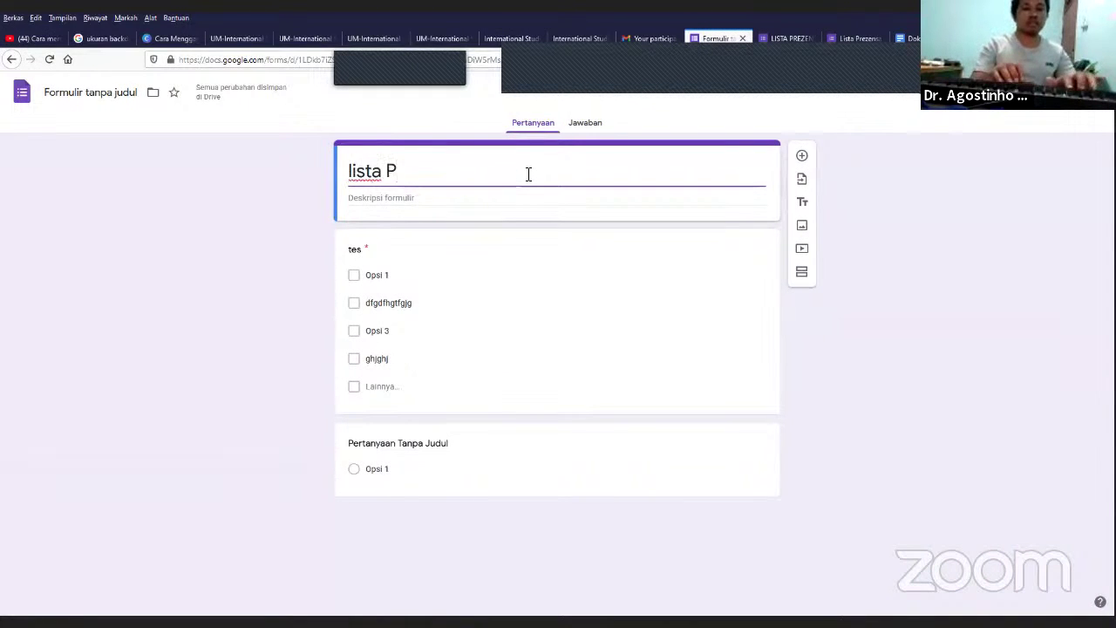
pyautogui.write('rezensa')
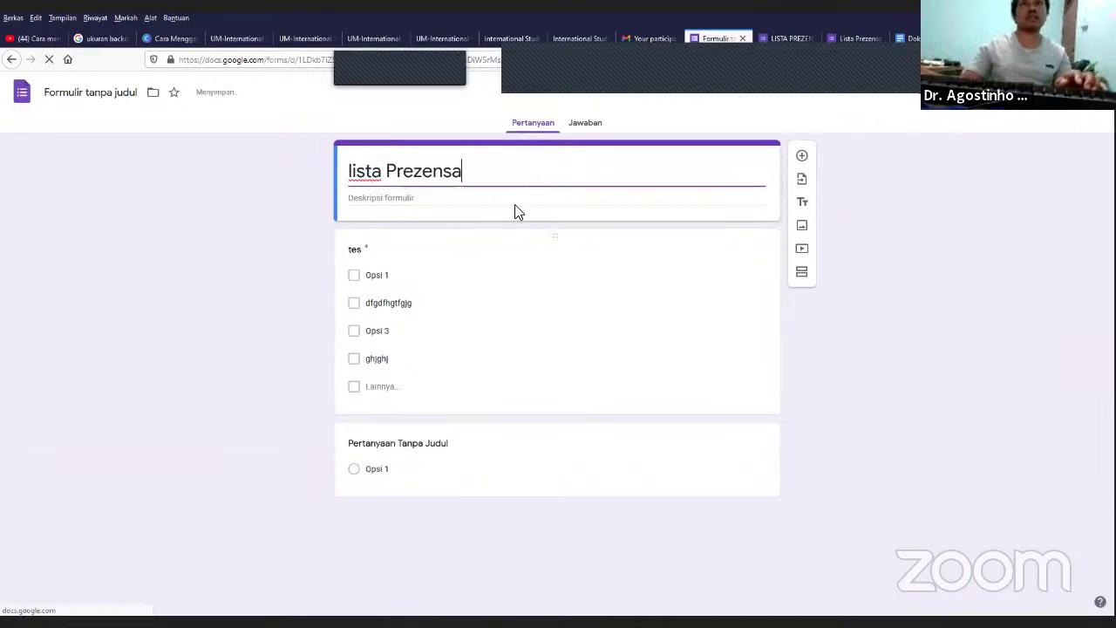
pyautogui.click(455, 201)
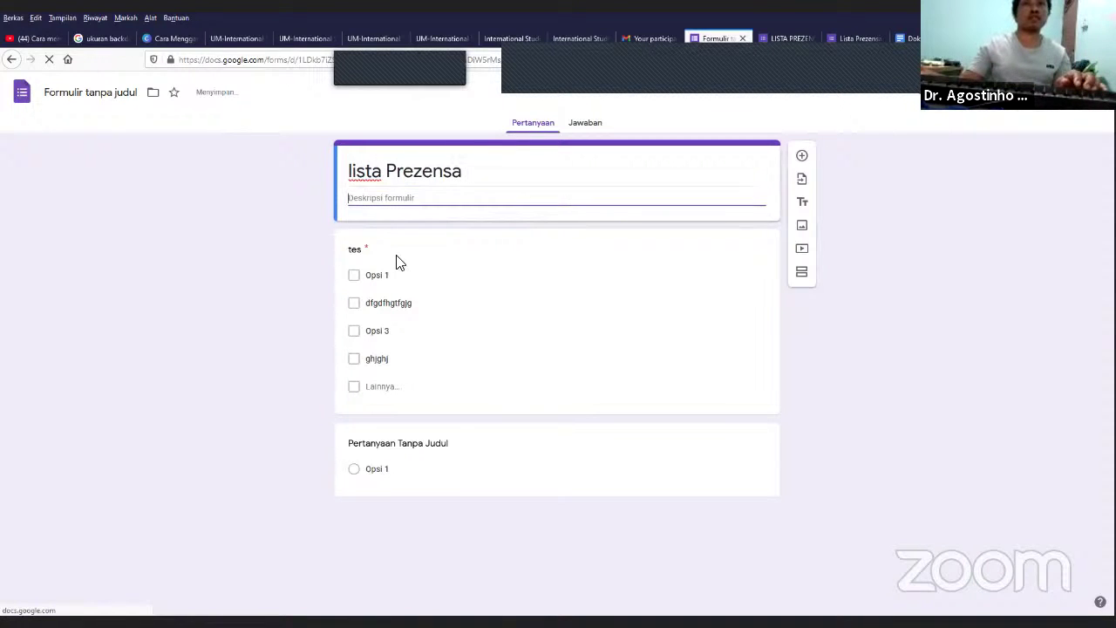
# Step: Change the "tes" question's text to "naran Estudante" and set its answer type to Jawaban singkat
pyautogui.click(364, 250)
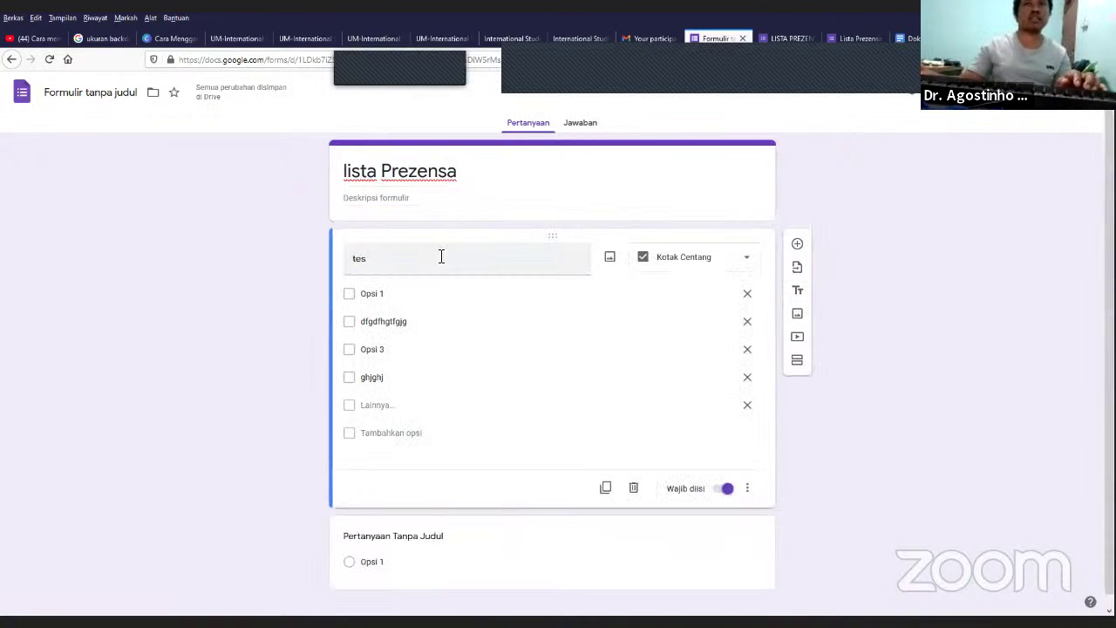
pyautogui.write('n')
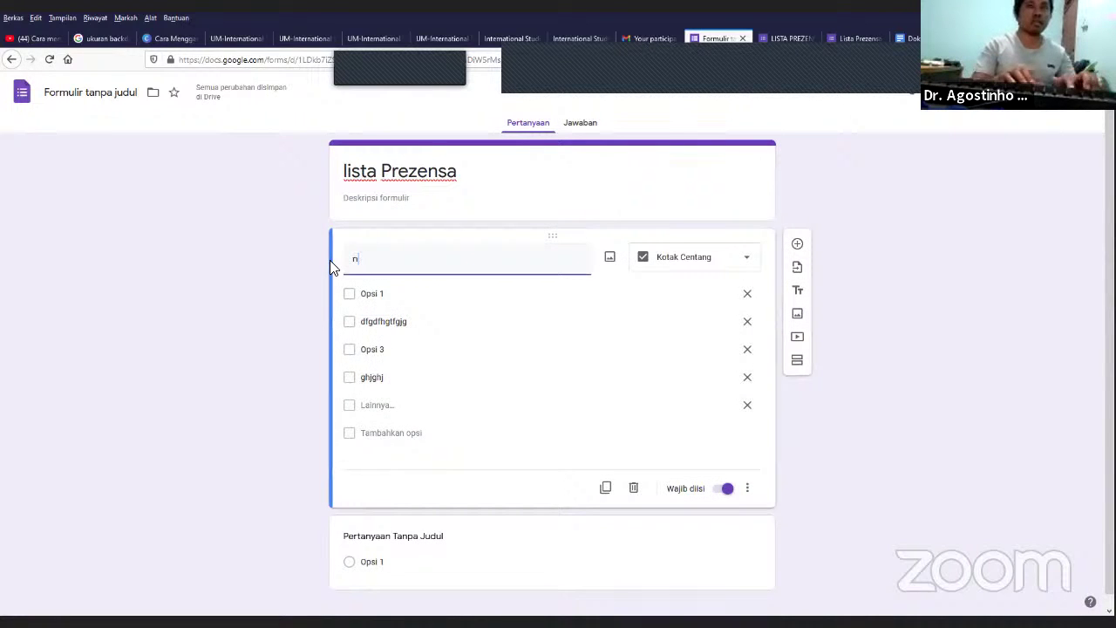
pyautogui.write('aran Estudante')
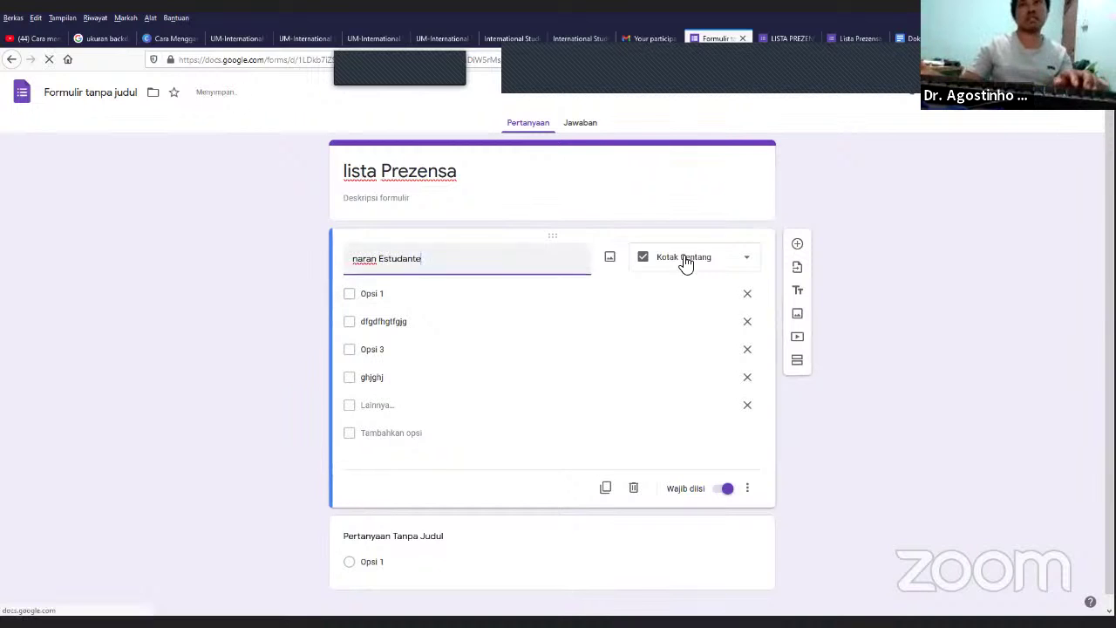
pyautogui.click(738, 260)
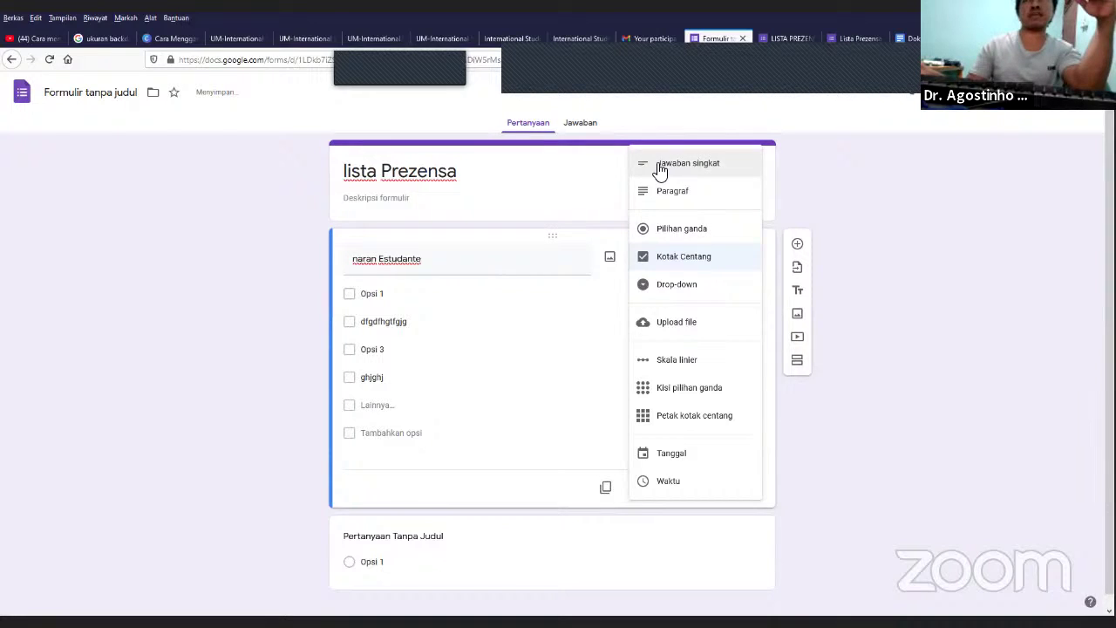
pyautogui.click(688, 171)
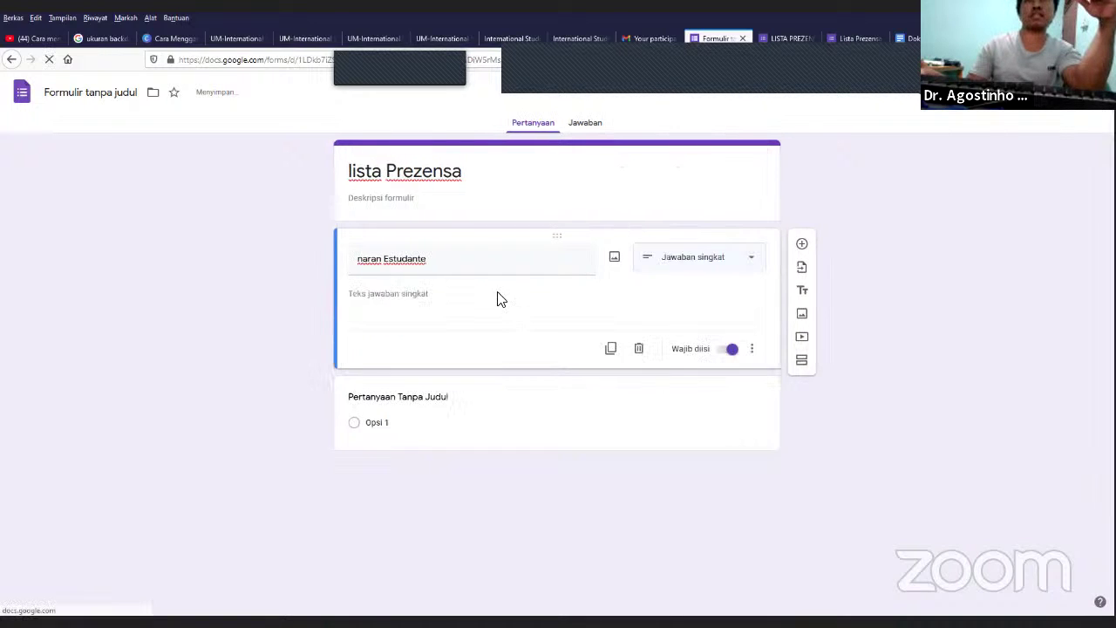
pyautogui.click(431, 258)
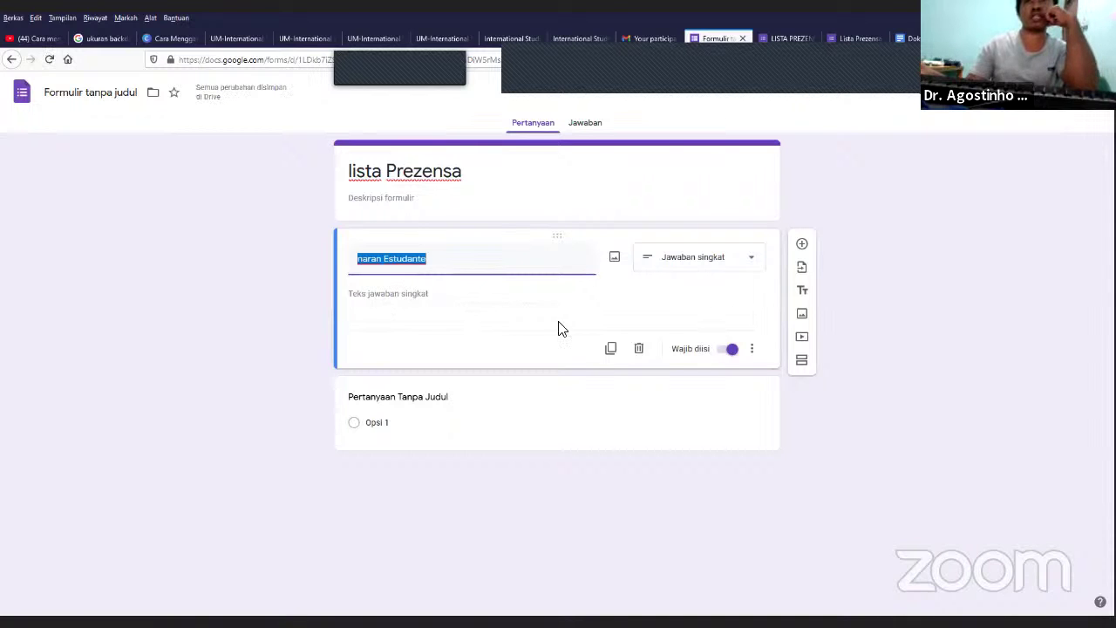
# Step: Rename the untitled multiple-choice question as "semetre", using the LISTA PREZENSA form's questions as reference
pyautogui.click(518, 415)
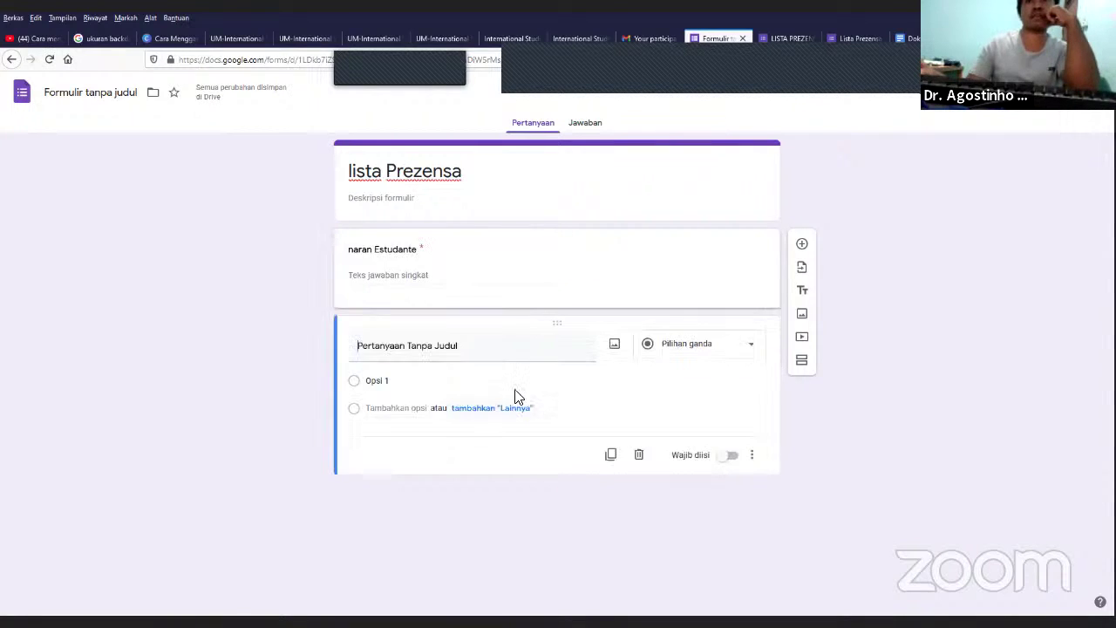
pyautogui.click(790, 39)
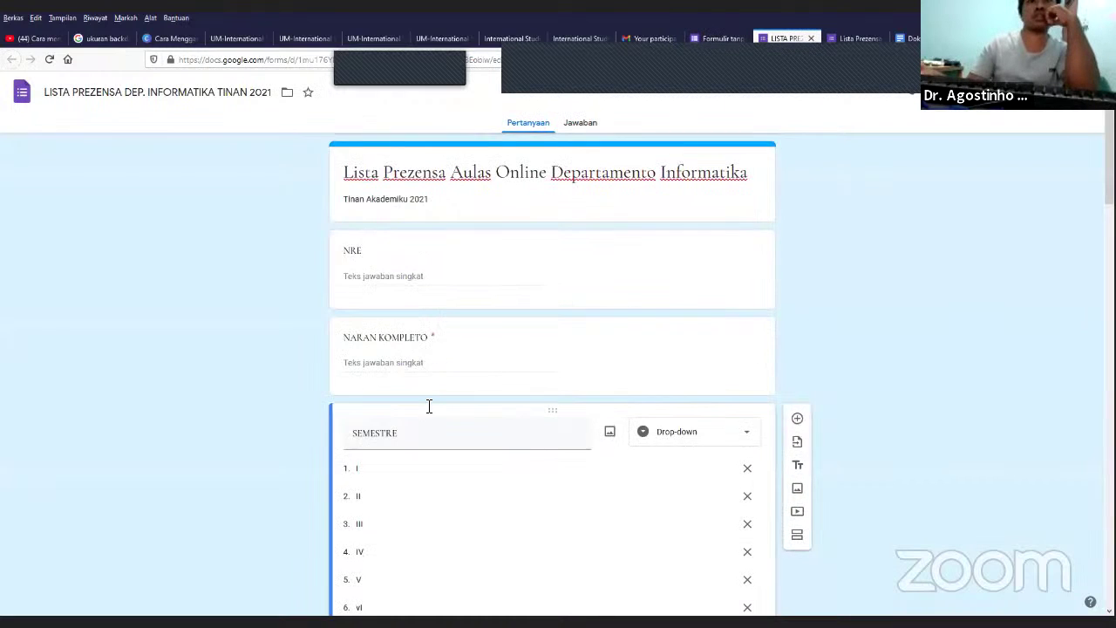
pyautogui.click(716, 38)
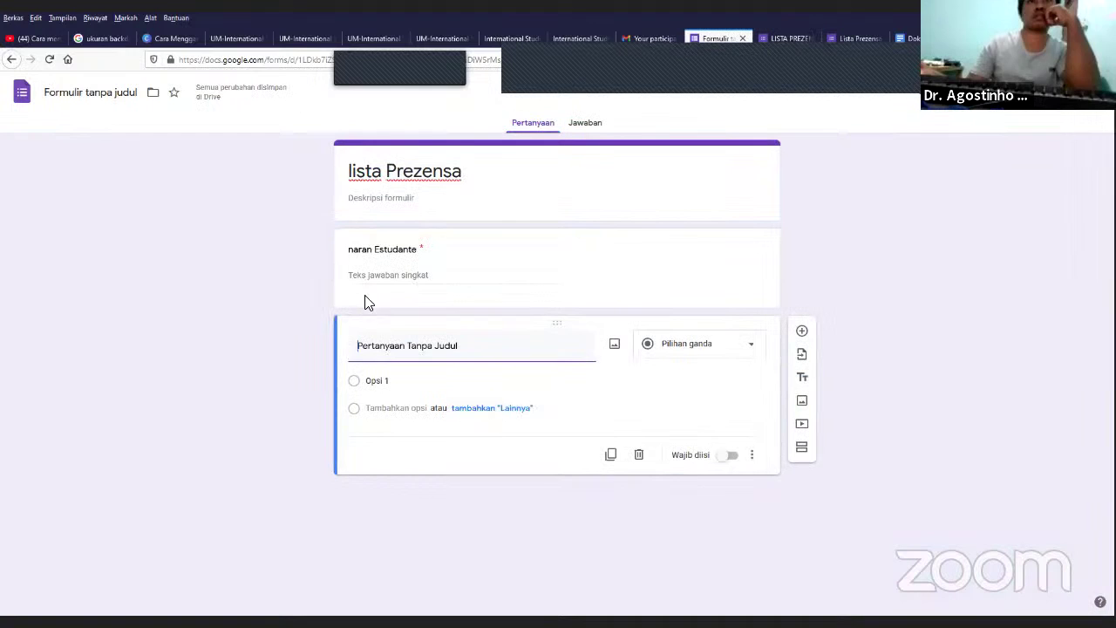
pyautogui.write('se')
pyautogui.tripleClick(395, 343)
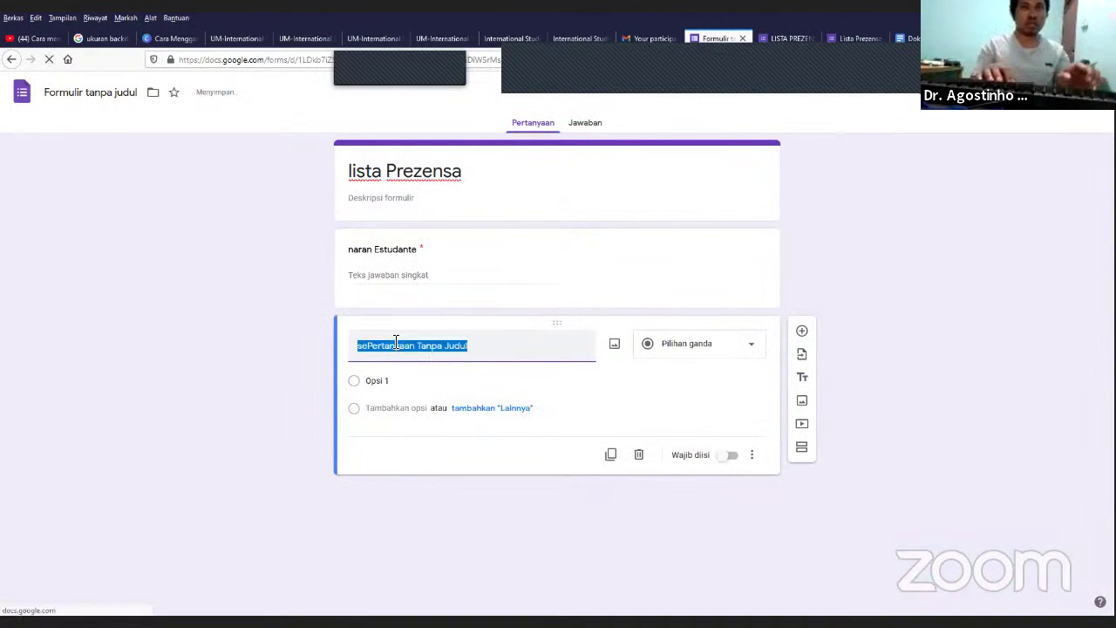
pyautogui.write('semetre')
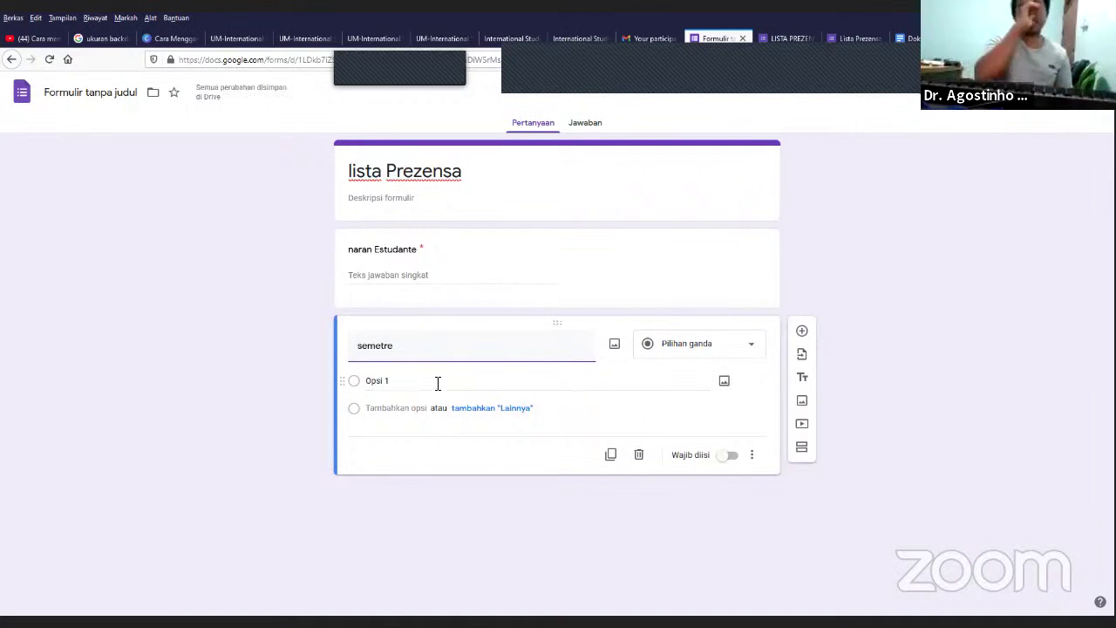
# Step: Open the "semetre" question's answer-type choices and examine the FAKULDADE drop-down in the respondent view of the attendance form
pyautogui.click(754, 350)
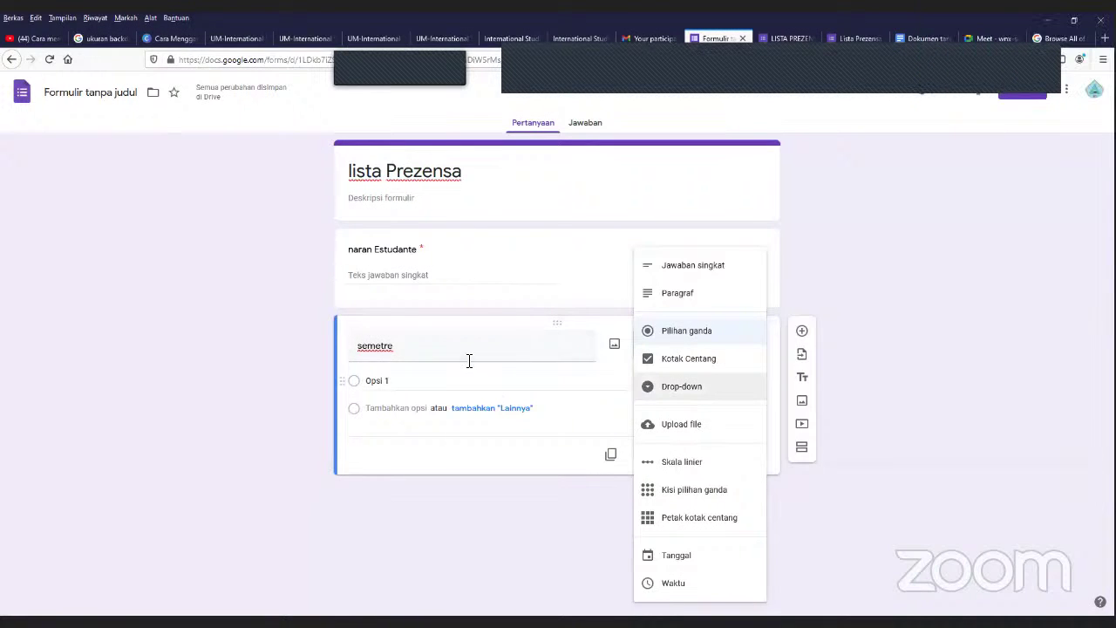
pyautogui.click(863, 40)
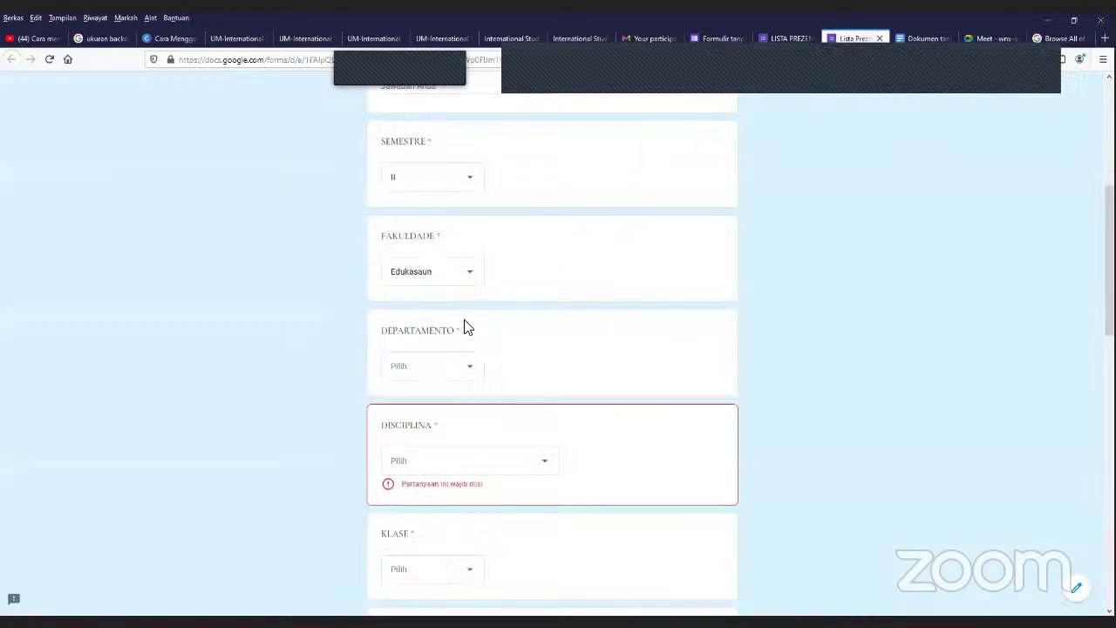
pyautogui.click(473, 272)
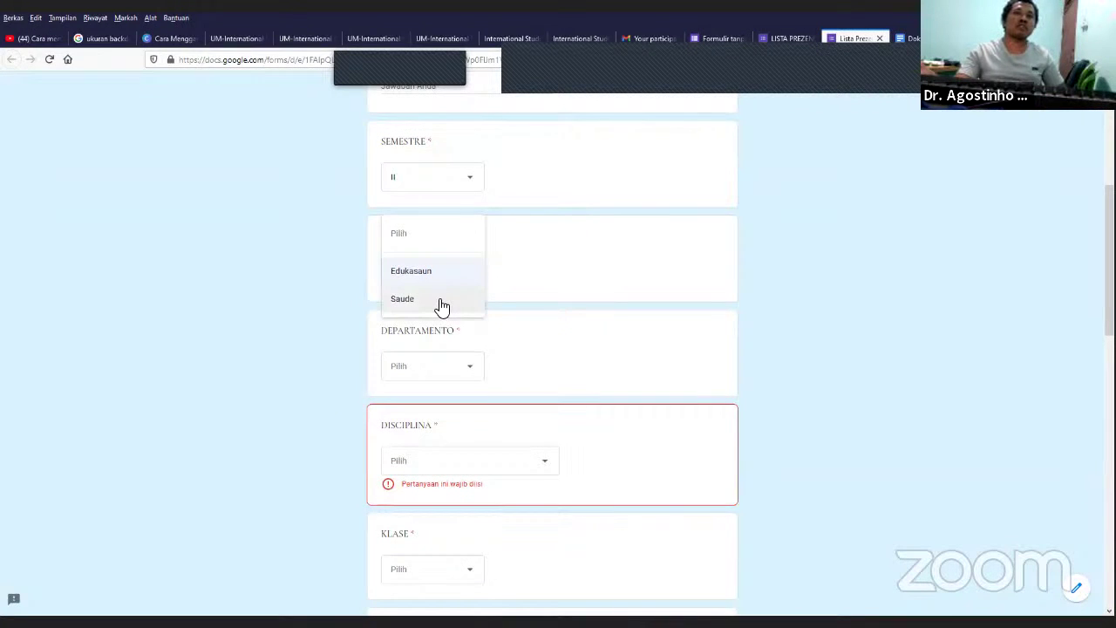
pyautogui.press('Up')
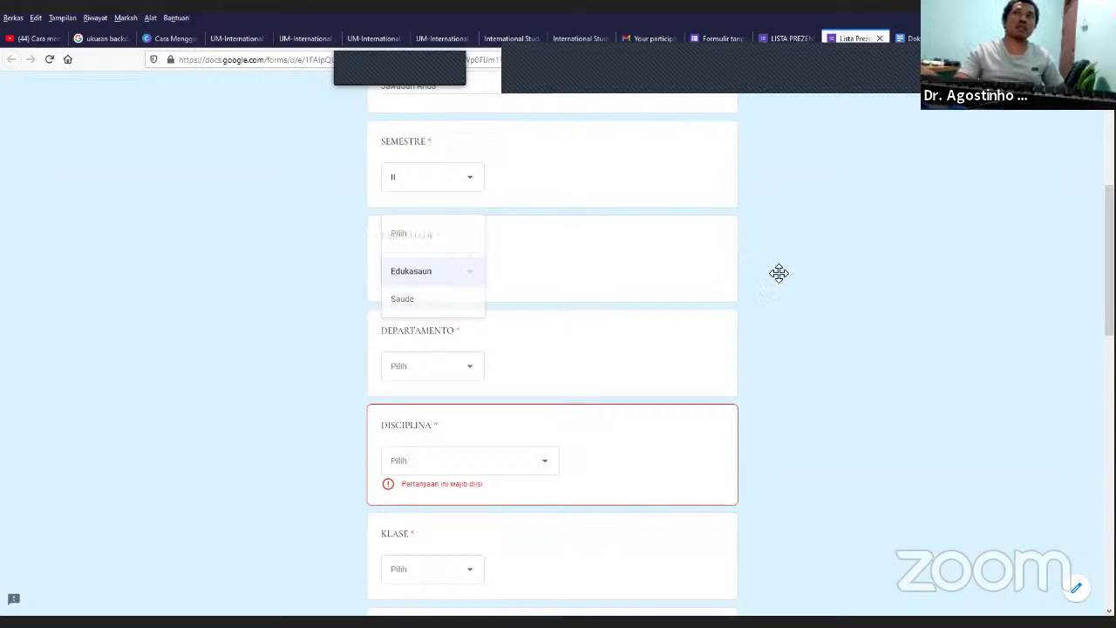
pyautogui.press('Return')
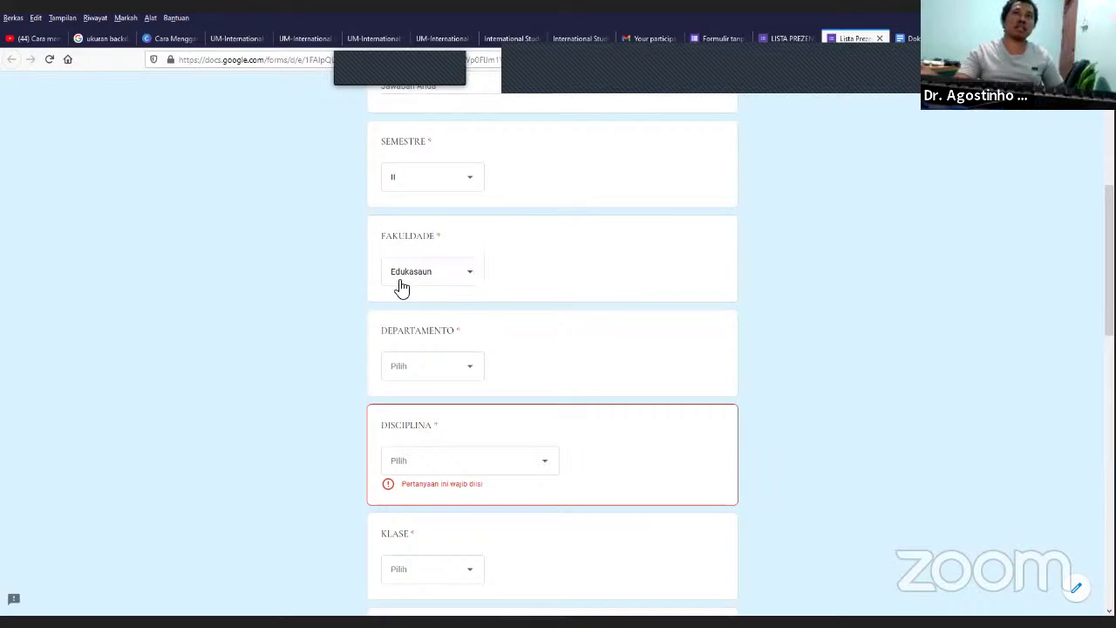
pyautogui.click(461, 284)
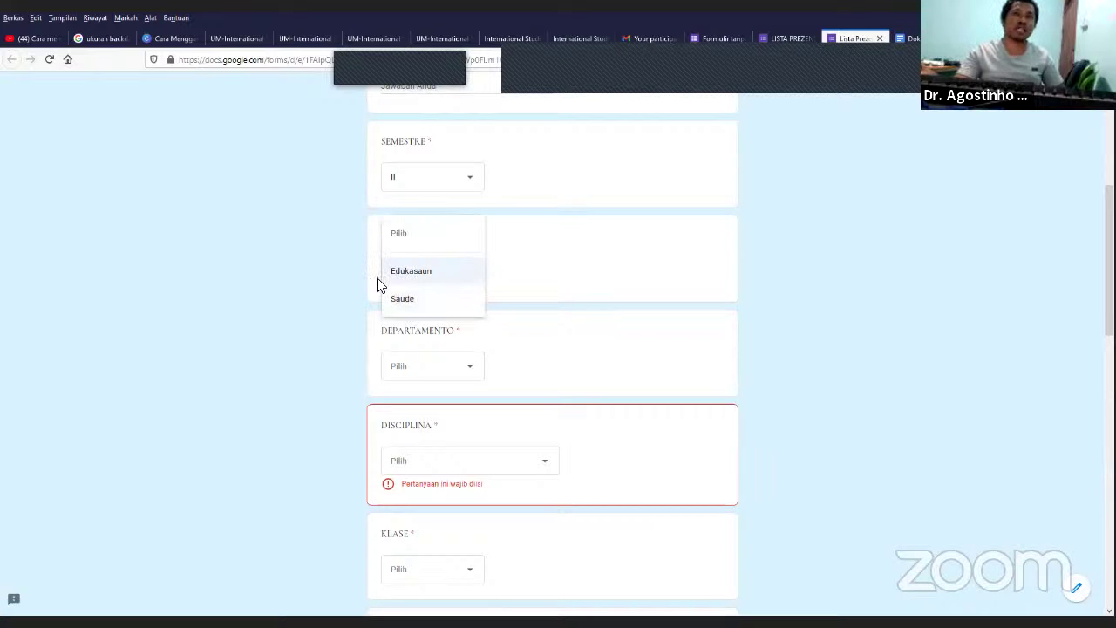
pyautogui.click(718, 38)
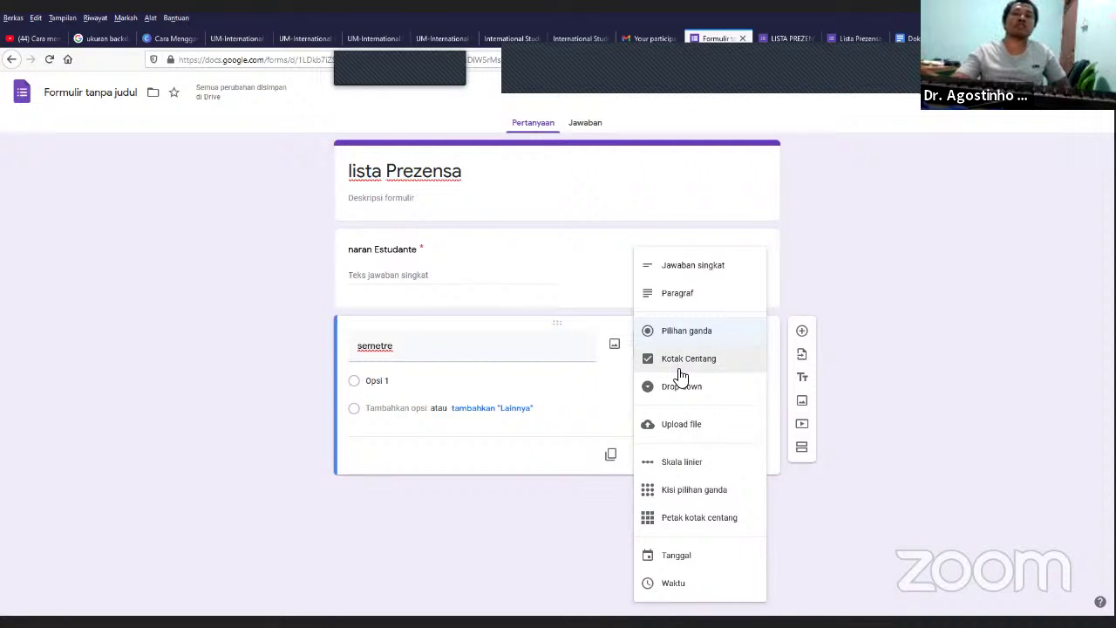
# Step: Review the questions in the LISTA PREZENSA form's editor and open the PLATAFORMA APRENDIZAJEN checkbox question
pyautogui.click(789, 38)
pyautogui.scroll(-6, 493, 431)
pyautogui.scroll(-7, 494, 430)
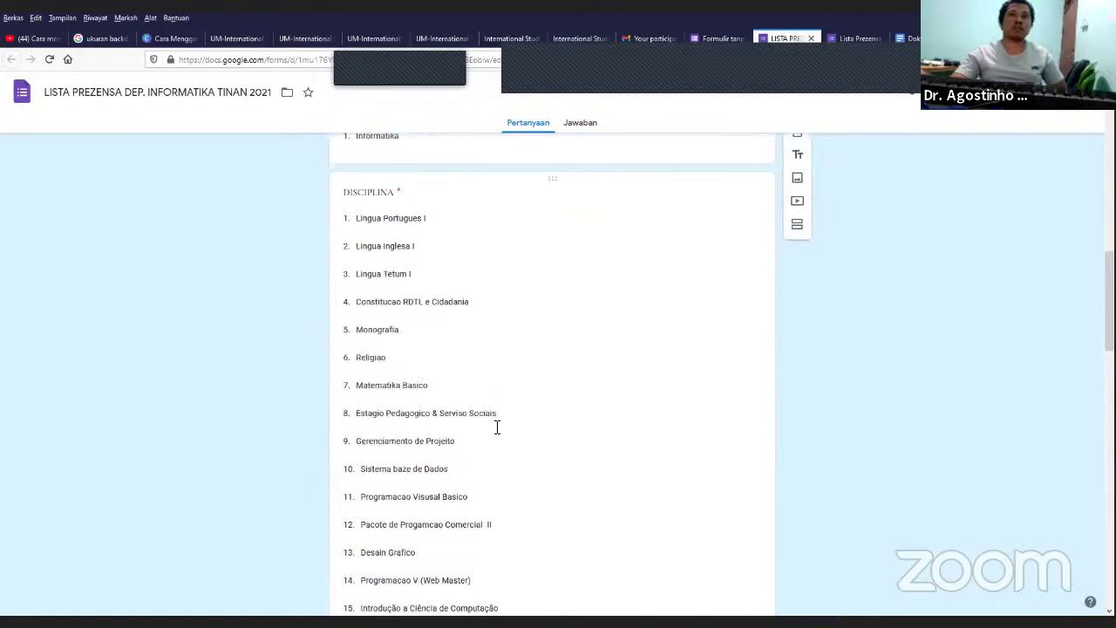
pyautogui.scroll(-4, 495, 428)
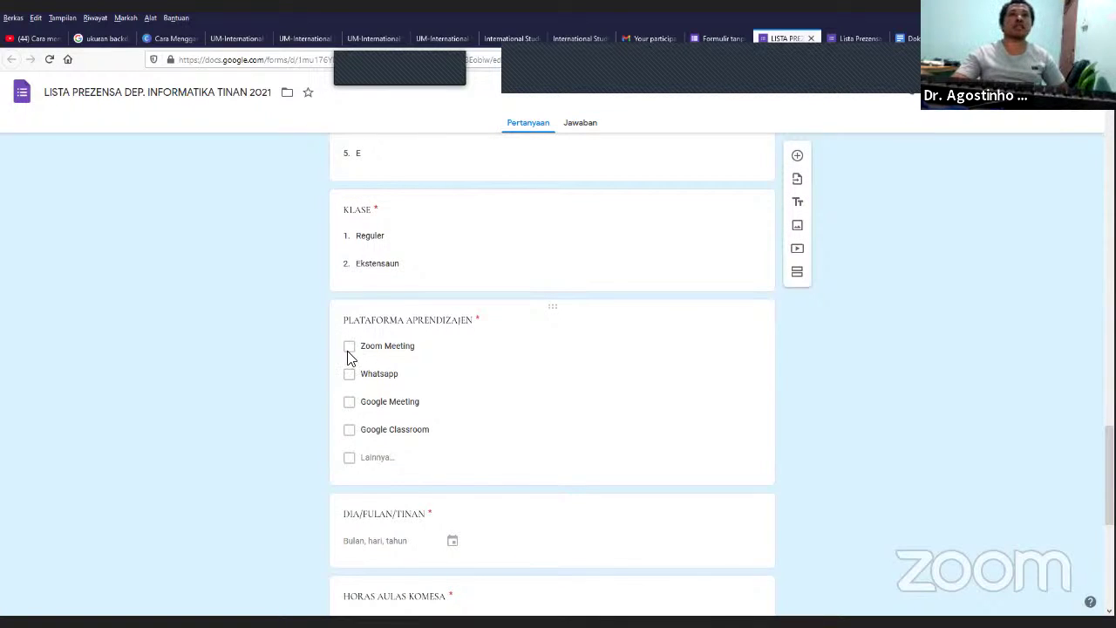
pyautogui.click(348, 384)
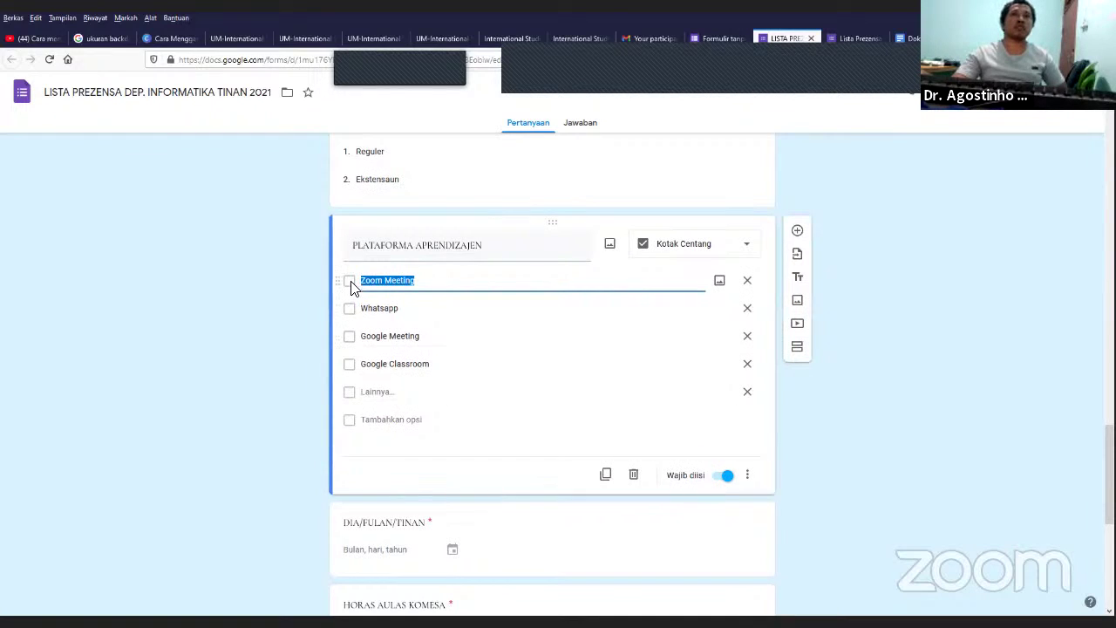
# Step: Return to the lista Prezensa form's editor and try Upload file as the "semetre" question's answer type
pyautogui.click(280, 322)
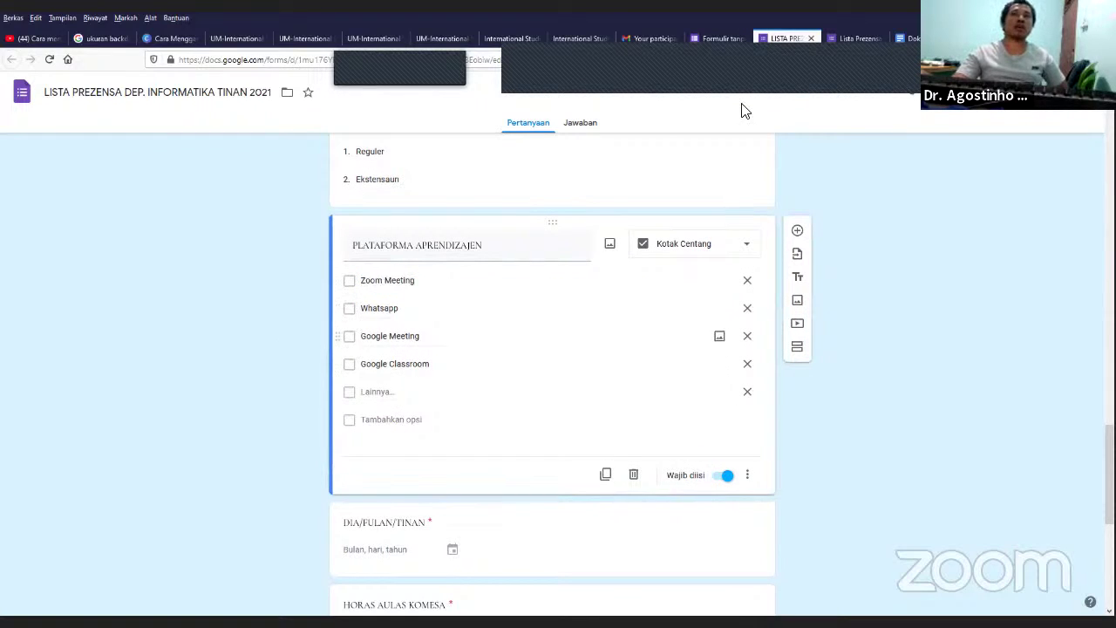
pyautogui.click(716, 38)
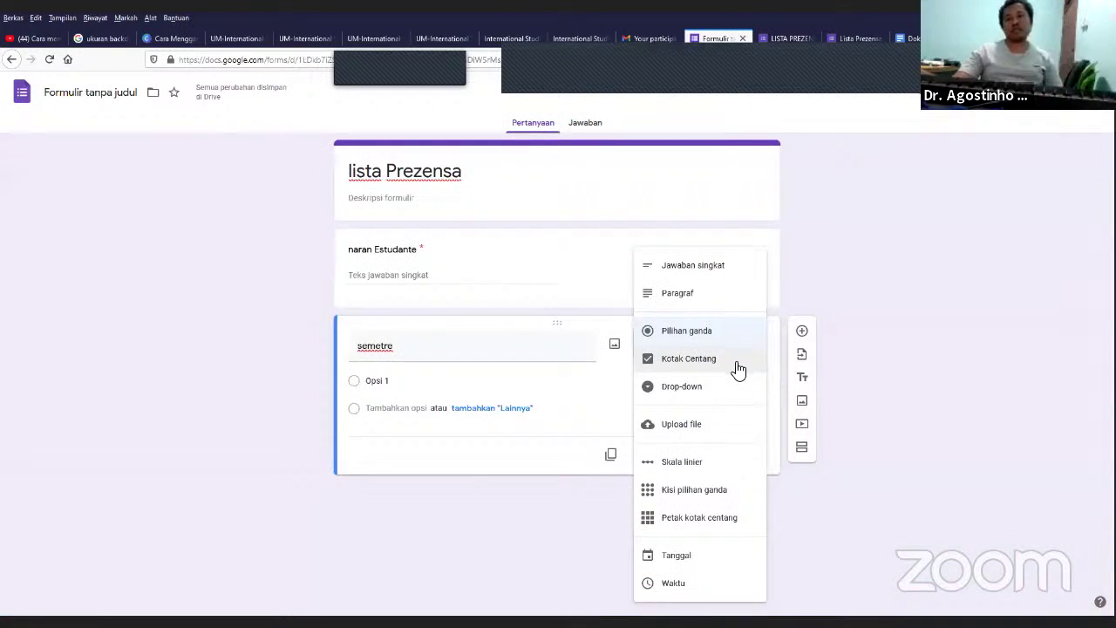
pyautogui.click(691, 427)
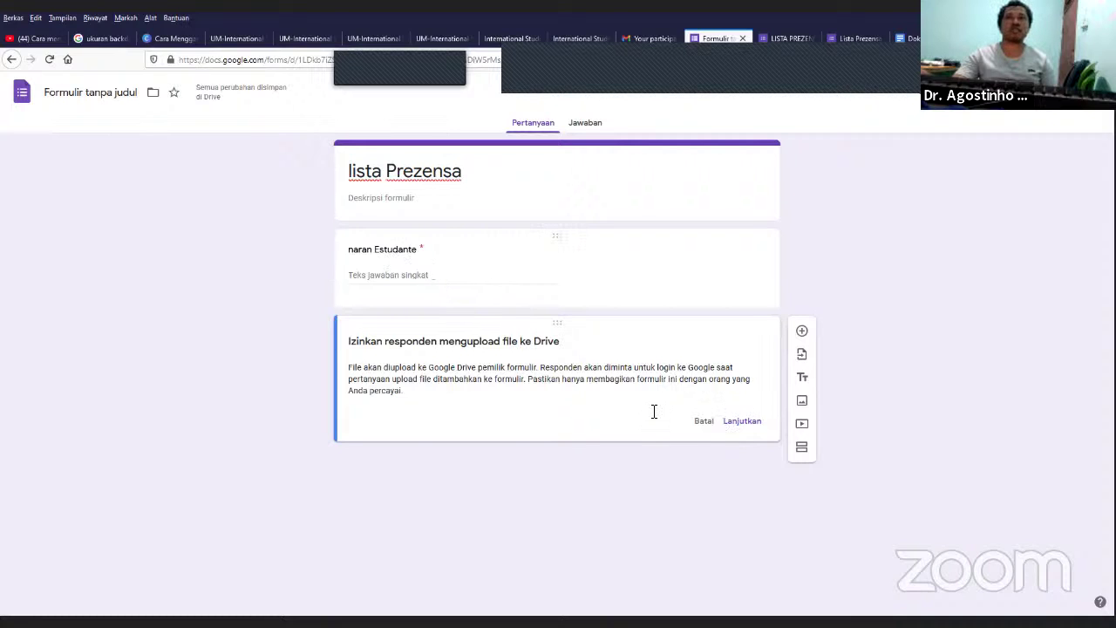
pyautogui.click(703, 420)
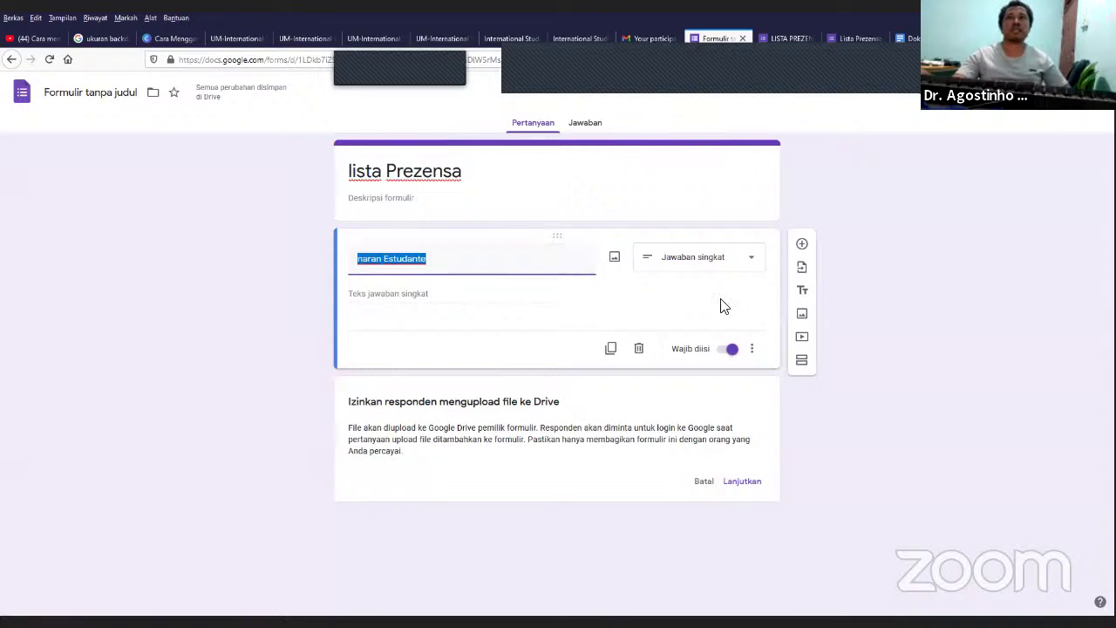
# Step: Add a new question below "naran Estudante" and set its answer type to Petak kotak centang
pyautogui.press('Tab')
pyautogui.press('Tab')
pyautogui.press('Return')
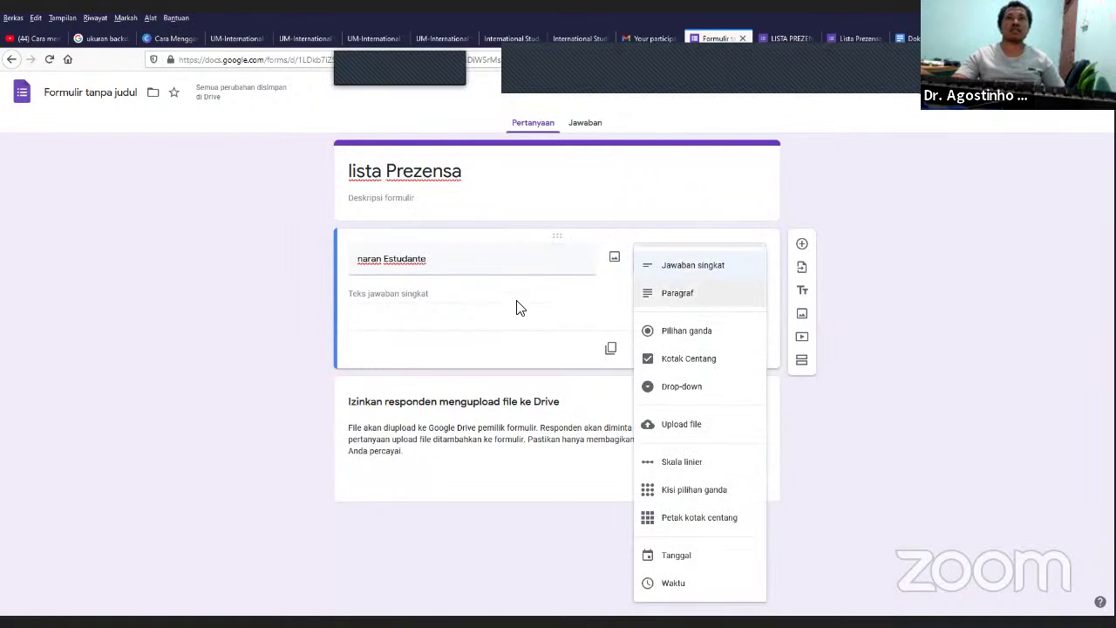
pyautogui.click(809, 270)
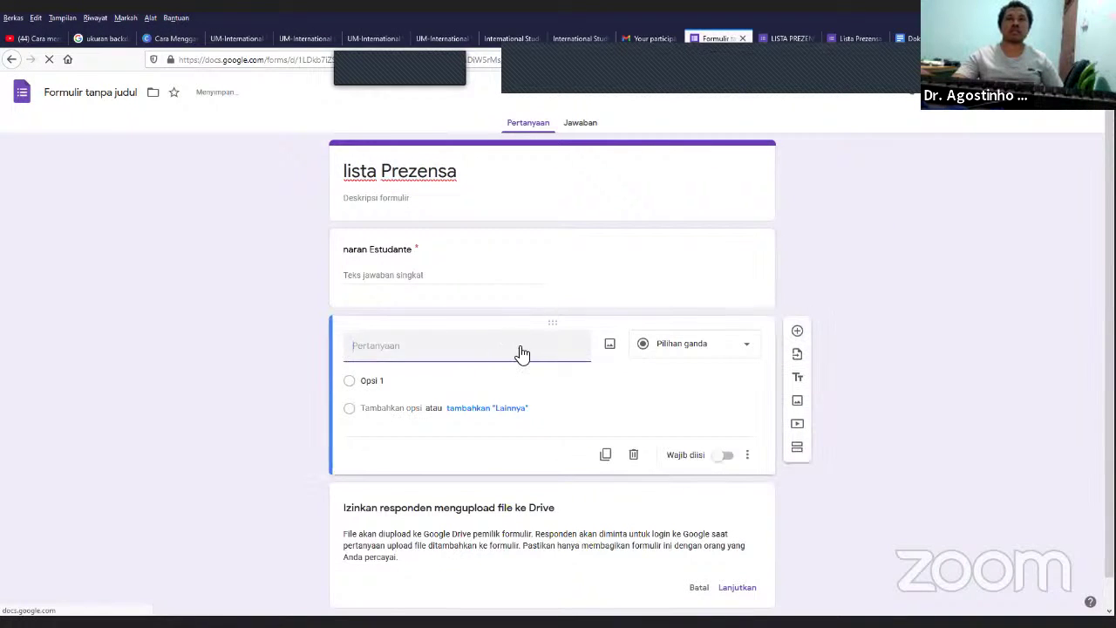
pyautogui.click(743, 347)
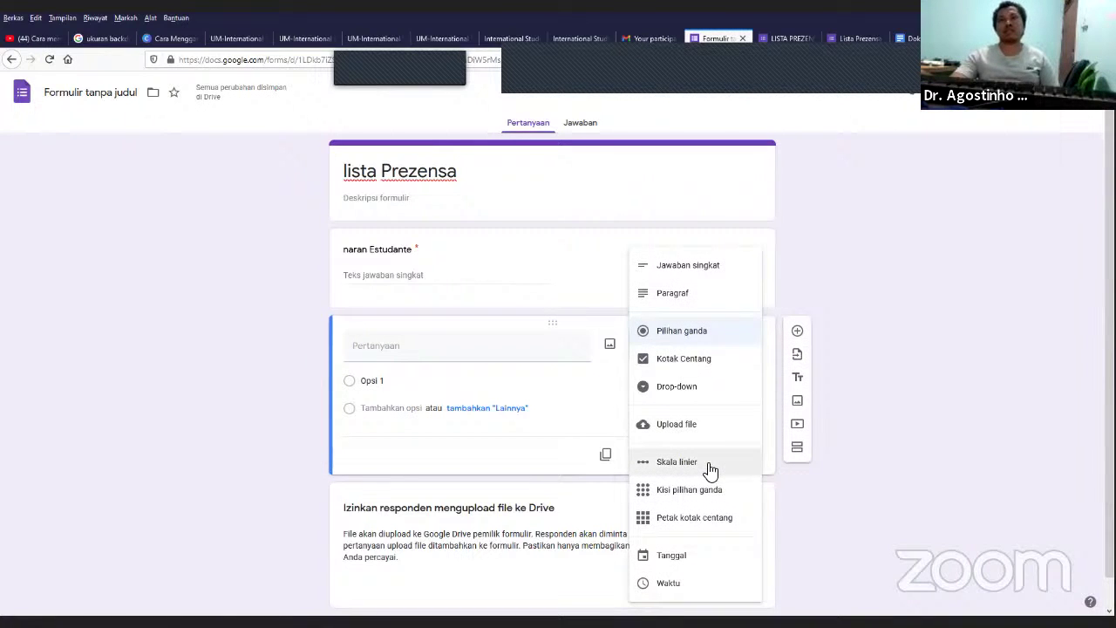
pyautogui.click(718, 523)
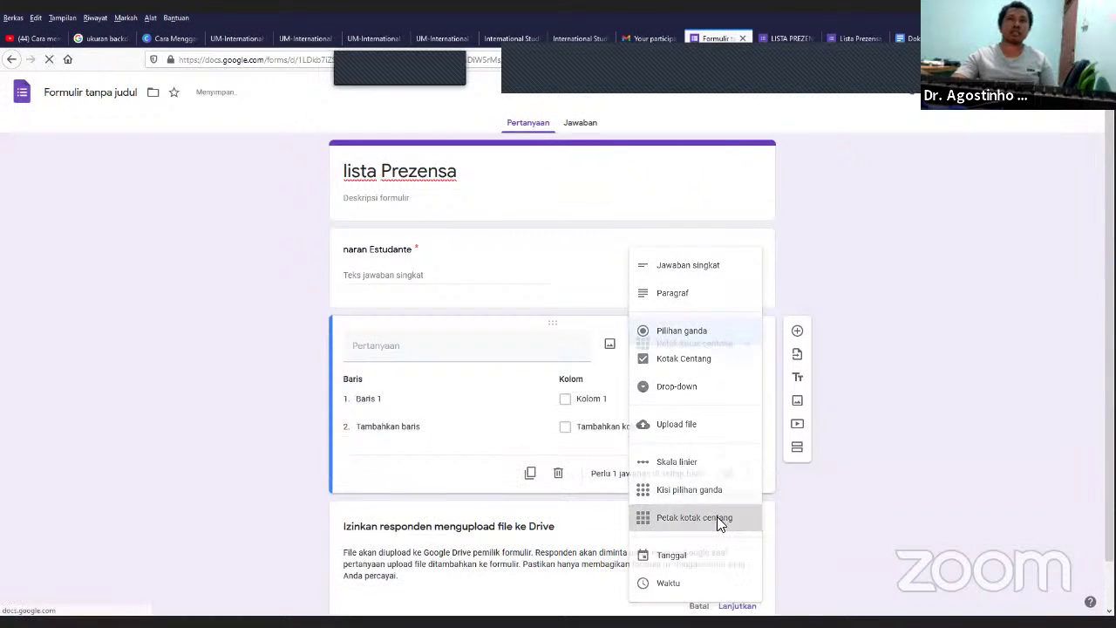
# Step: Add a second row, Baris 2, to the checkbox grid and title the question "tes"
pyautogui.click(394, 425)
pyautogui.click(463, 406)
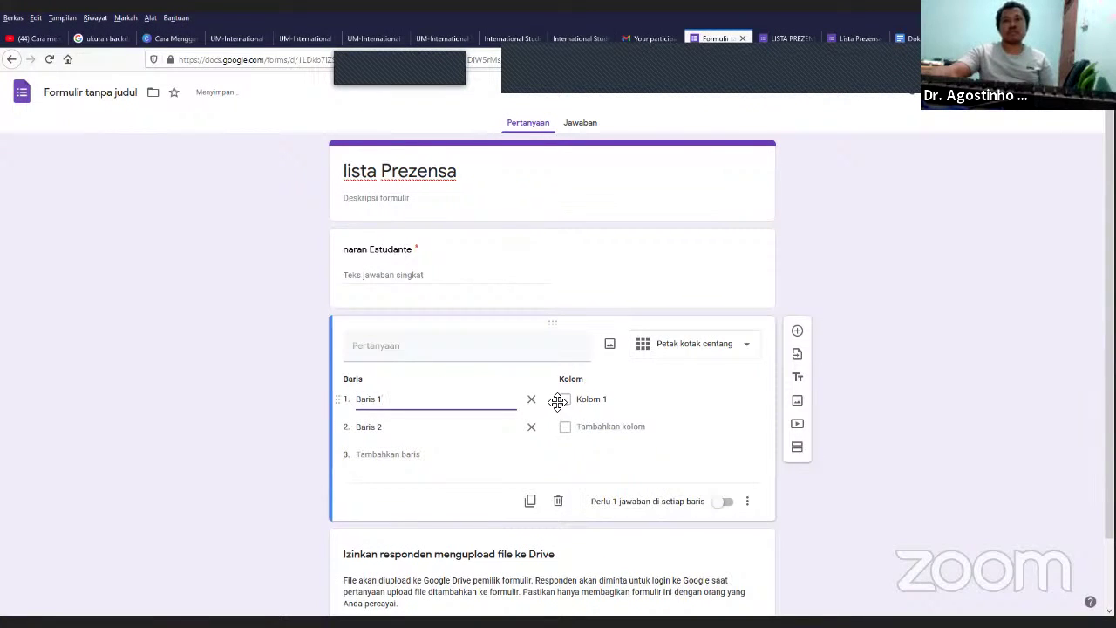
pyautogui.click(376, 385)
pyautogui.write('tes')
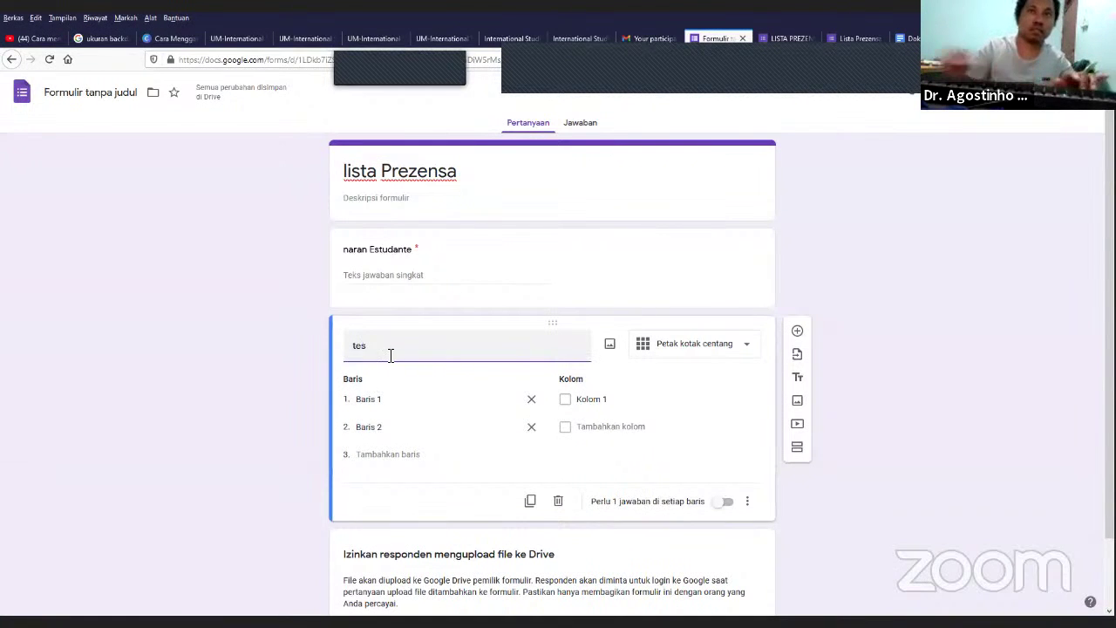
pyautogui.click(397, 403)
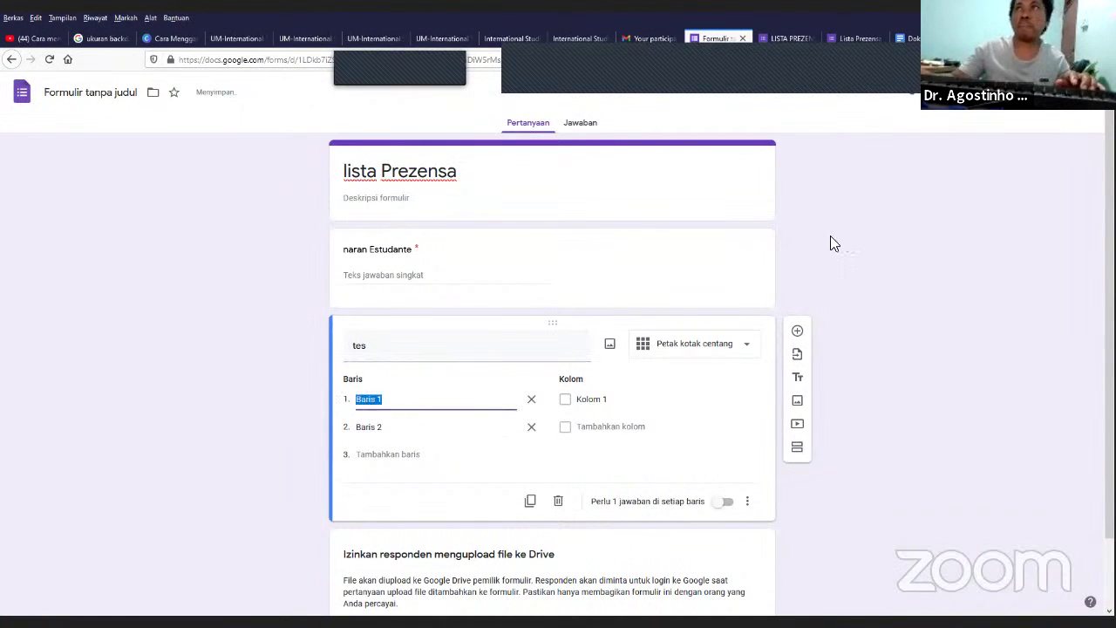
# Step: Preview the form and test the "tes" grid by ticking and clearing the Kolom 1 boxes for Baris 1 and Baris 2
pyautogui.rightClick(958, 110)
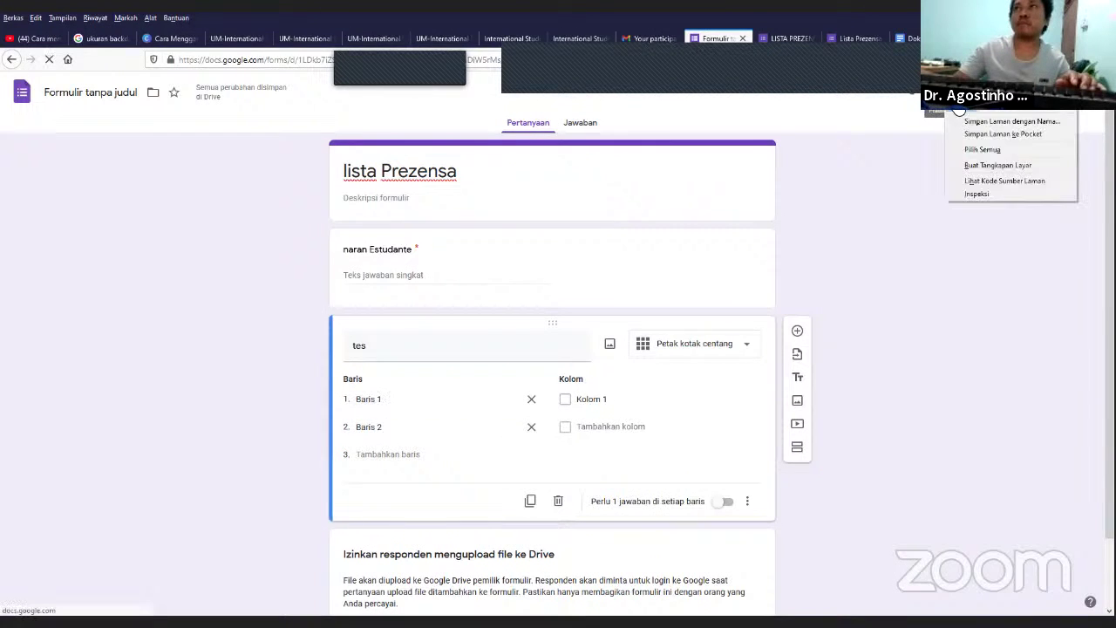
pyautogui.click(958, 95)
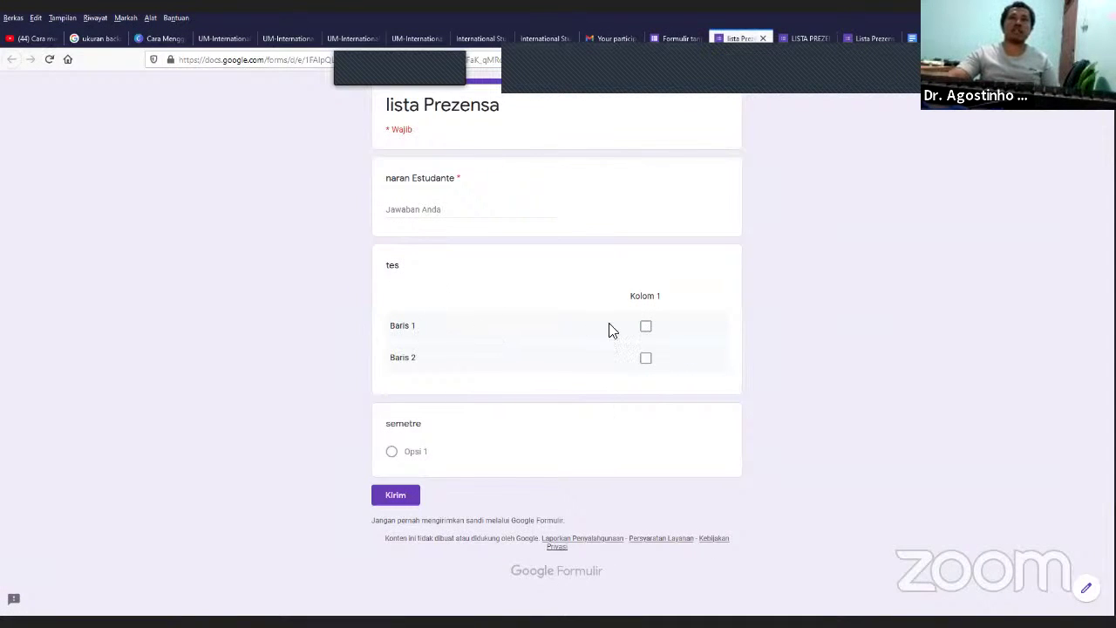
pyautogui.click(646, 327)
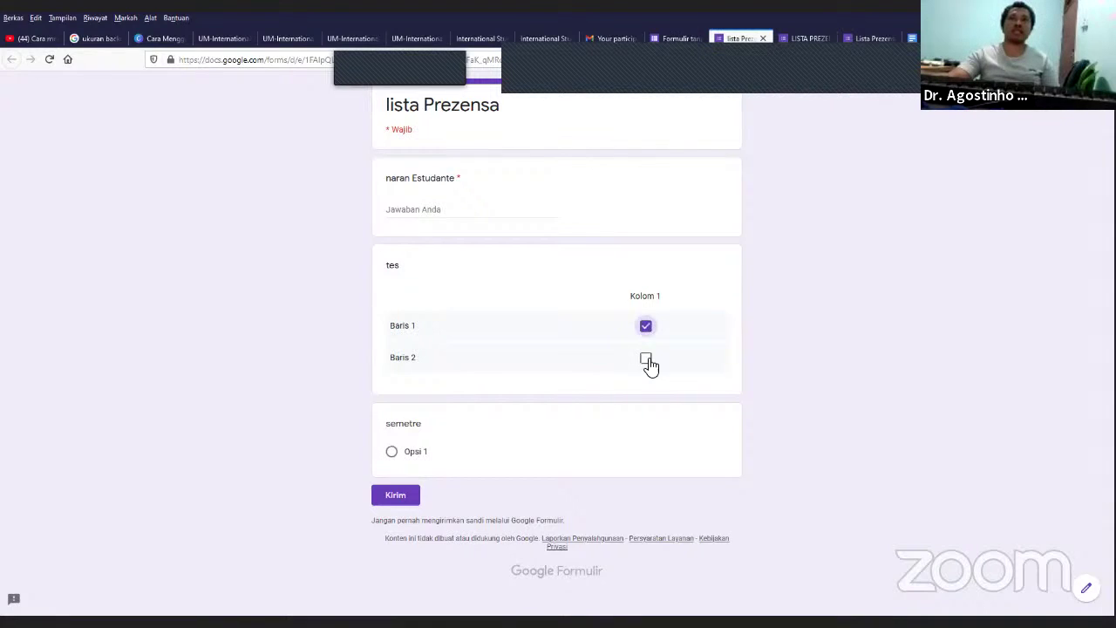
pyautogui.click(646, 357)
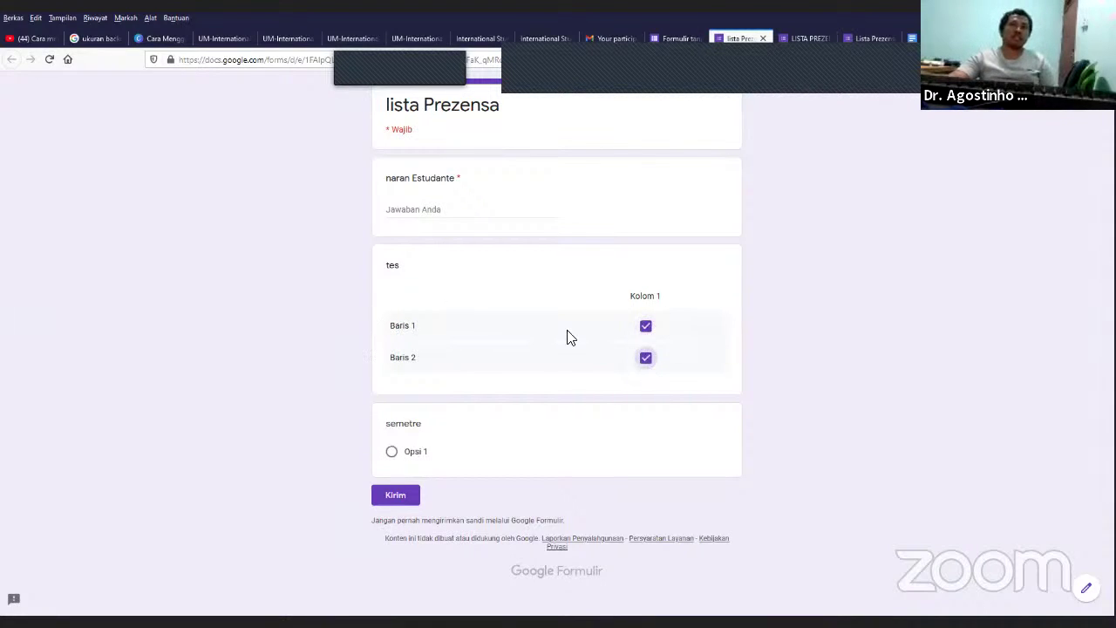
pyautogui.click(645, 326)
pyautogui.click(643, 358)
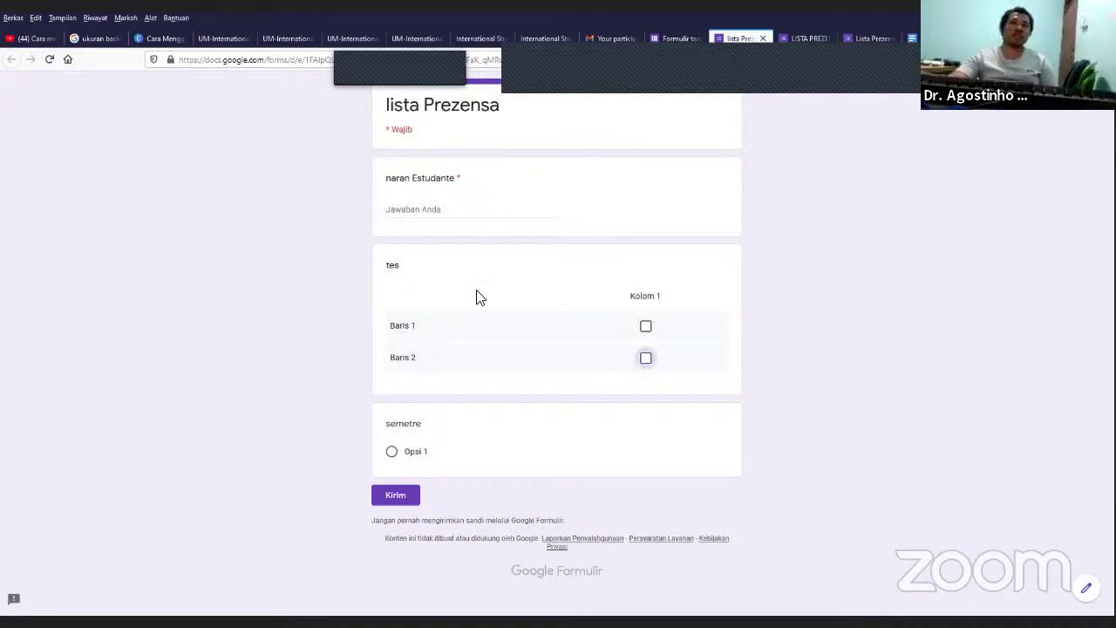
# Step: Back in the form's editor, change the "tes" question to Skala linier with a range from 0 to 6
pyautogui.click(654, 39)
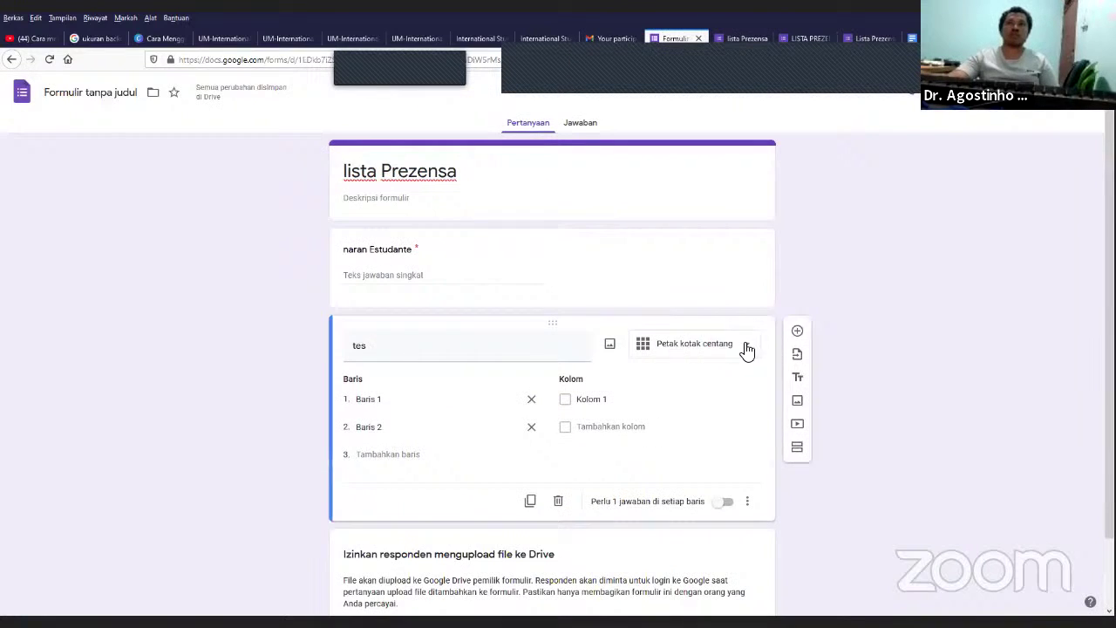
pyautogui.click(746, 348)
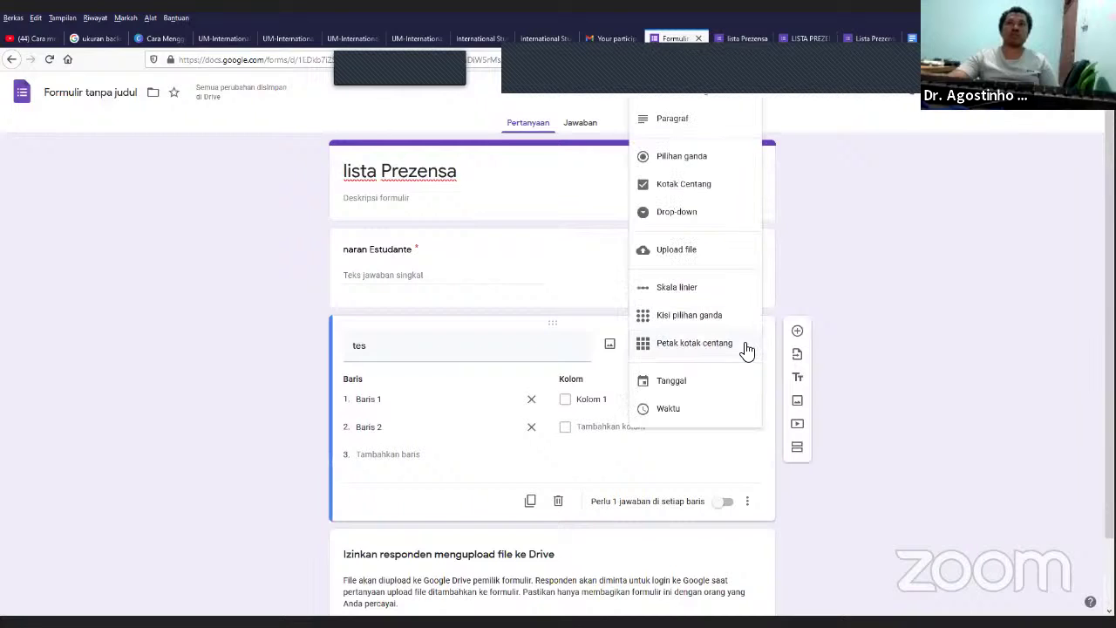
pyautogui.click(706, 296)
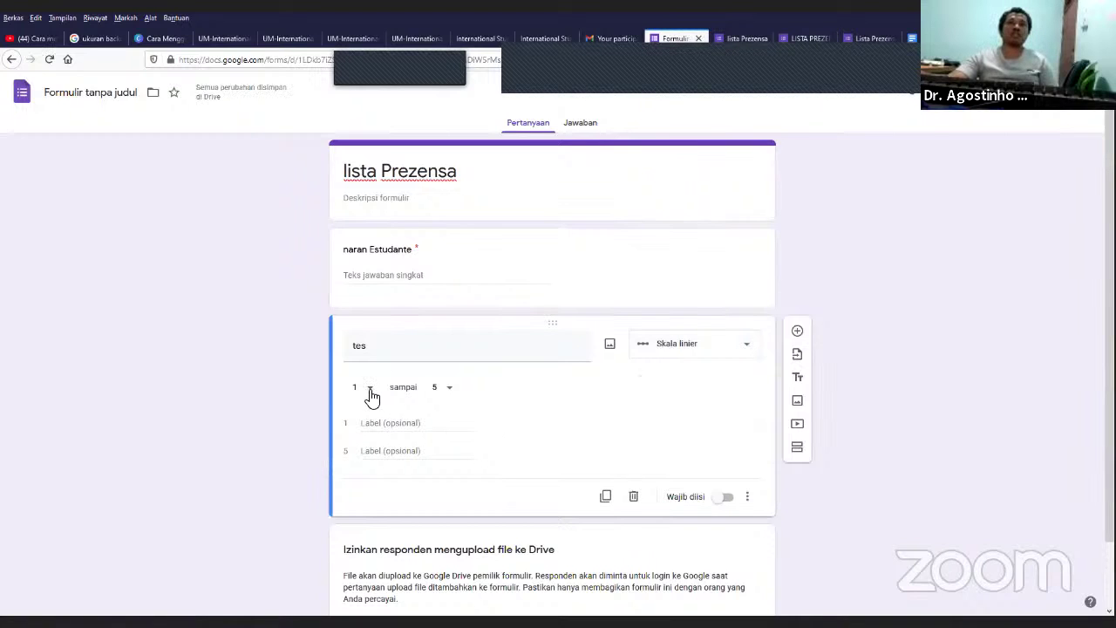
pyautogui.click(459, 395)
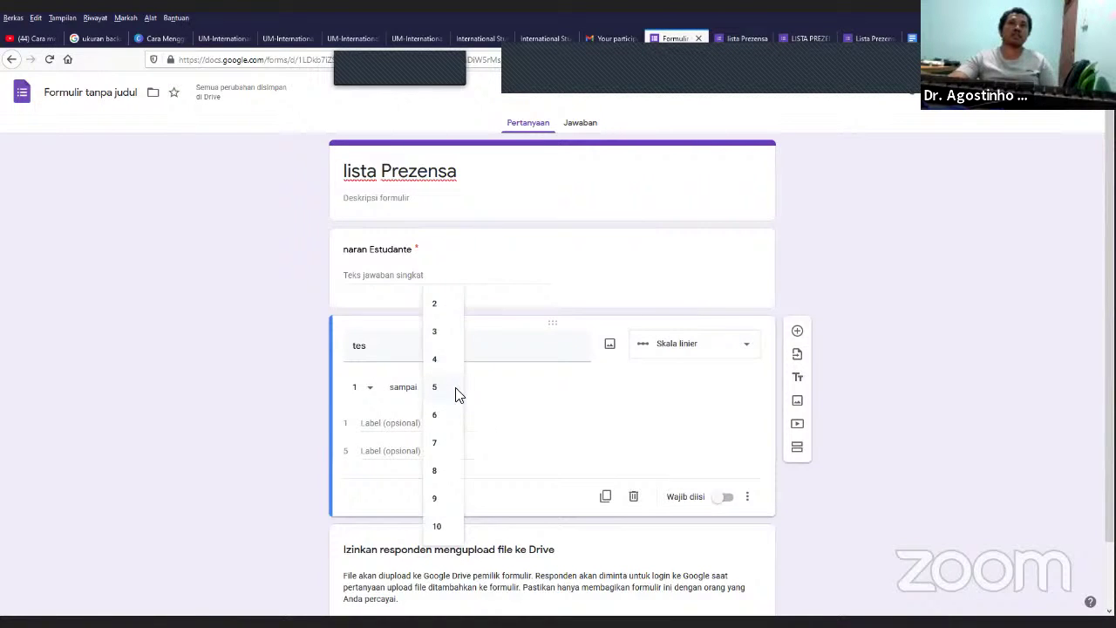
pyautogui.click(373, 397)
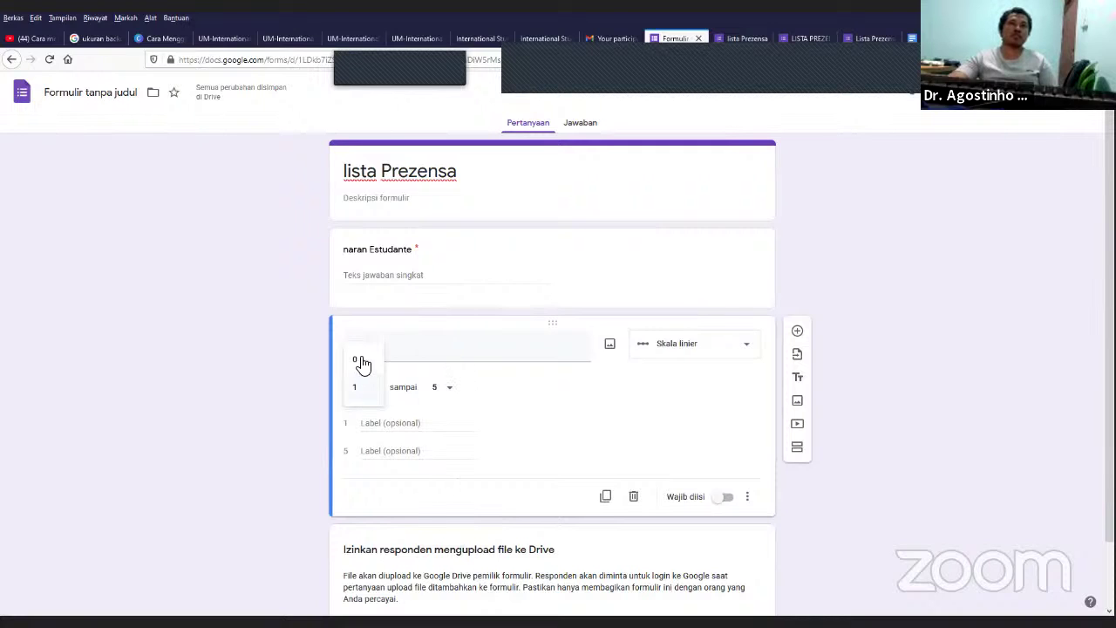
pyautogui.click(361, 359)
pyautogui.click(453, 395)
pyautogui.click(440, 417)
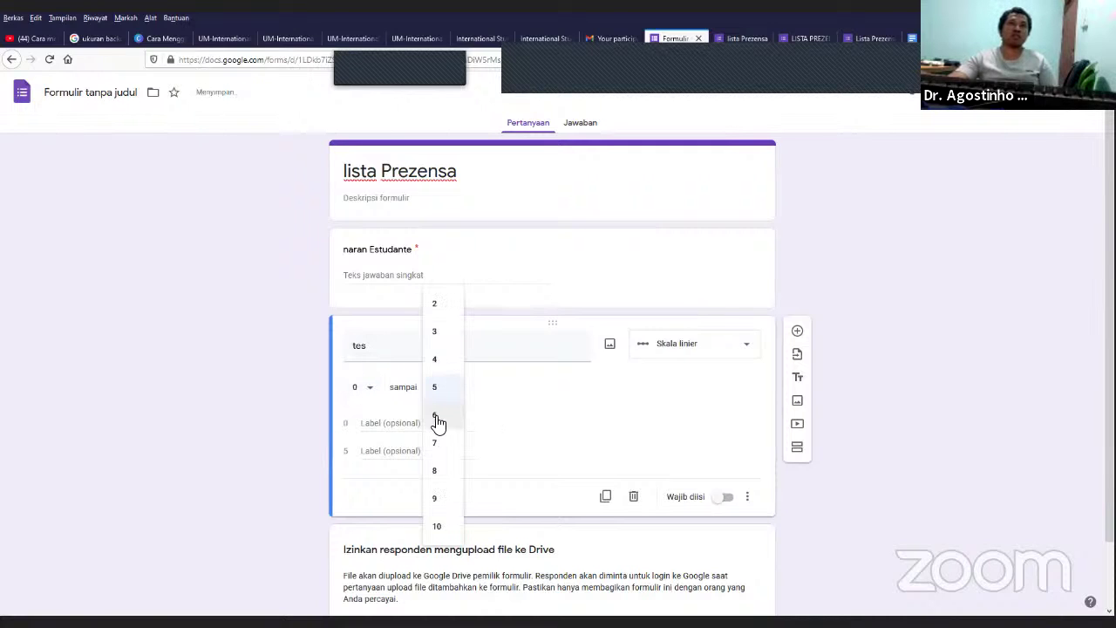
# Step: Label the low end of the "tes" scale 1 and the high end 2
pyautogui.click(394, 423)
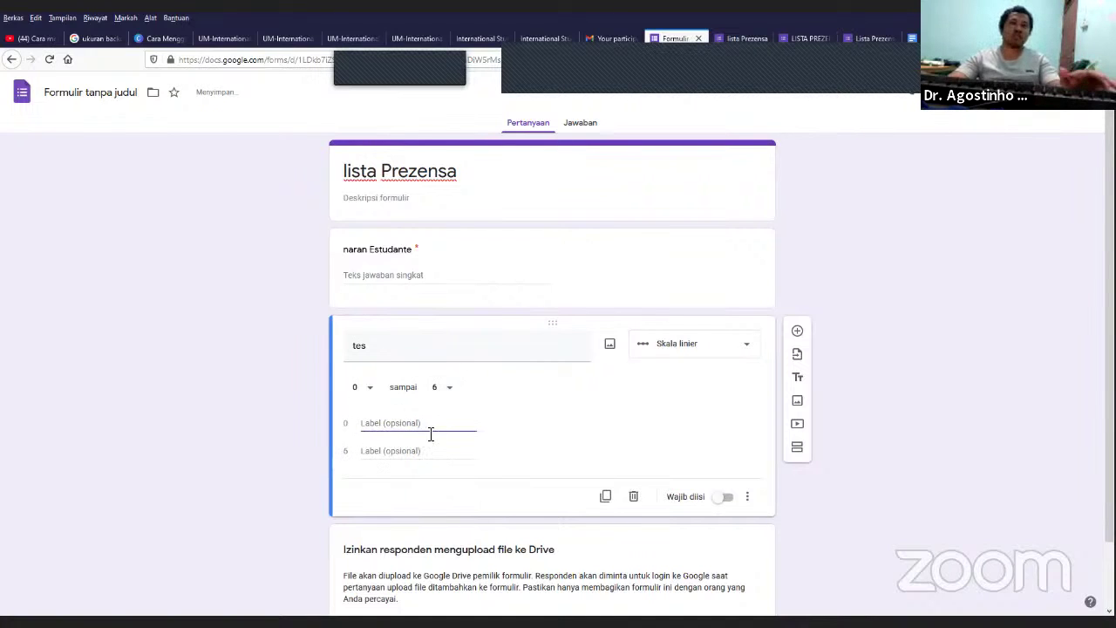
pyautogui.write('1')
pyautogui.click(407, 450)
pyautogui.write('1')
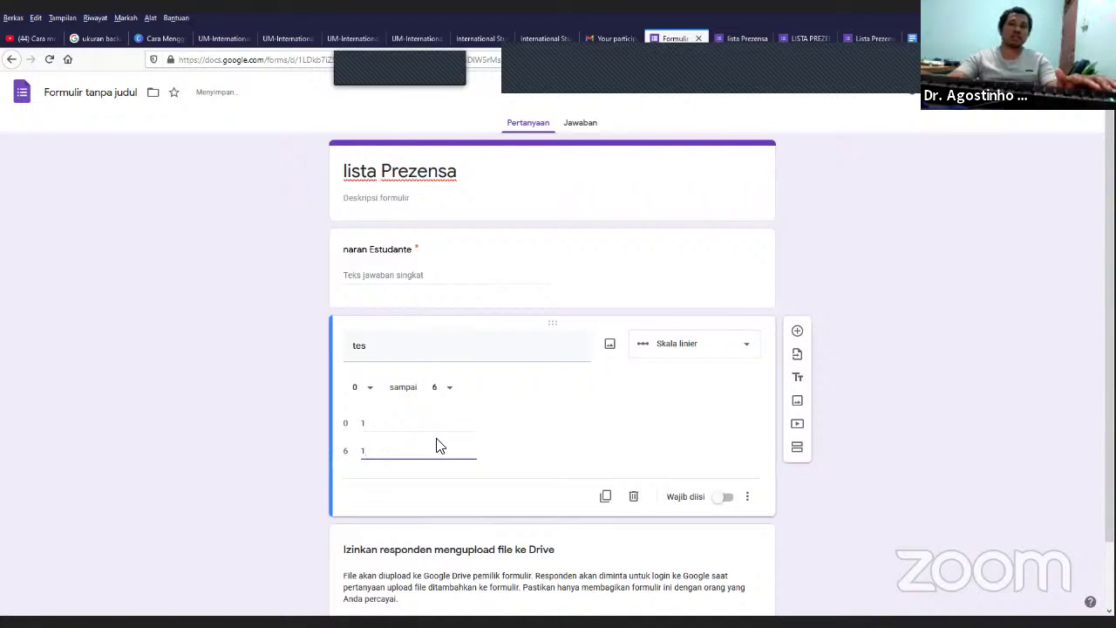
pyautogui.press('BackSpace')
pyautogui.write('2')
pyautogui.click(378, 471)
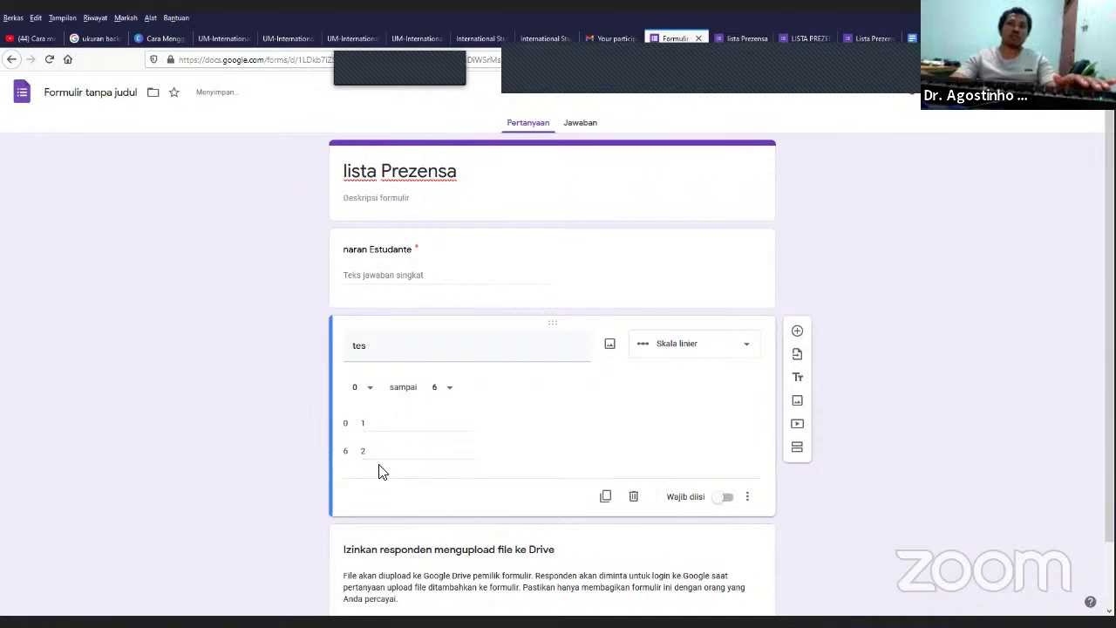
pyautogui.scroll(-2, 427, 414)
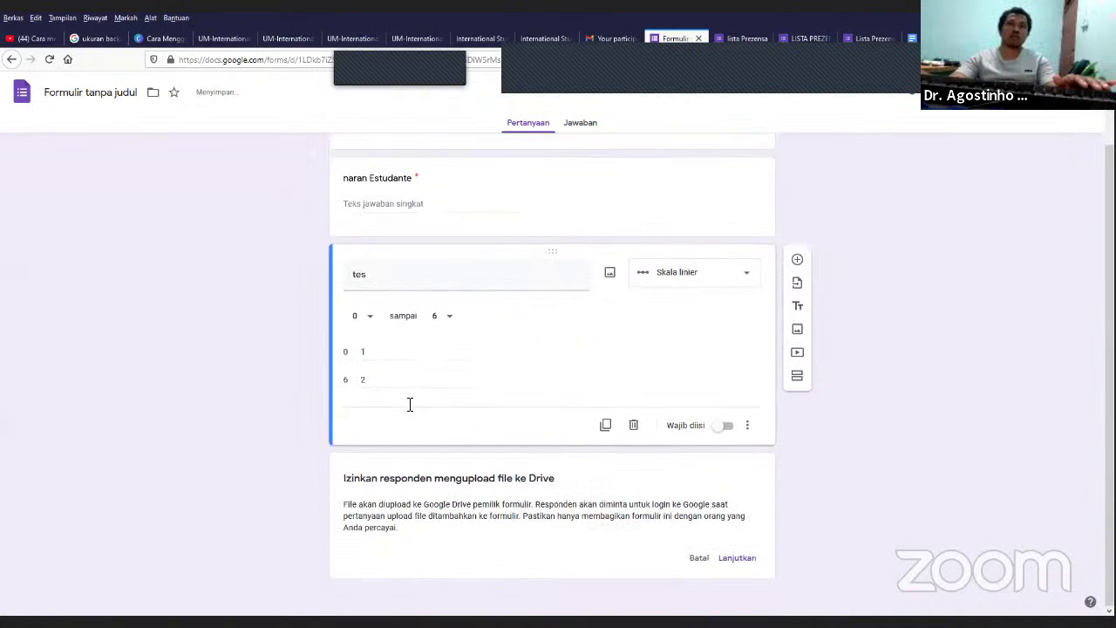
pyautogui.doubleClick(398, 388)
pyautogui.click(397, 389)
pyautogui.click(375, 357)
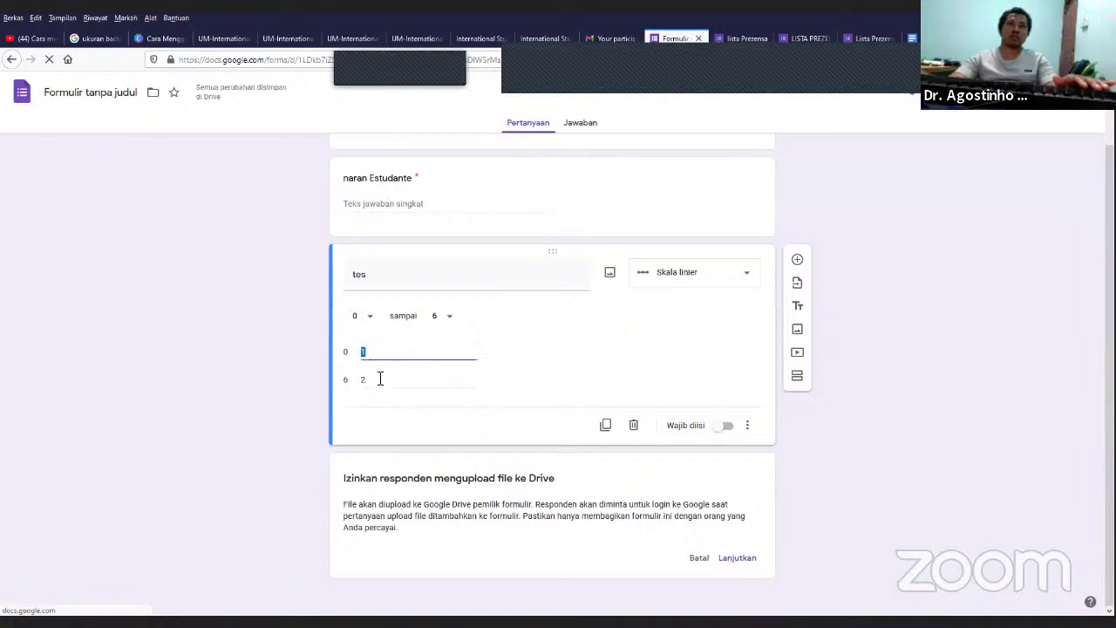
pyautogui.press('Tab')
pyautogui.click(378, 359)
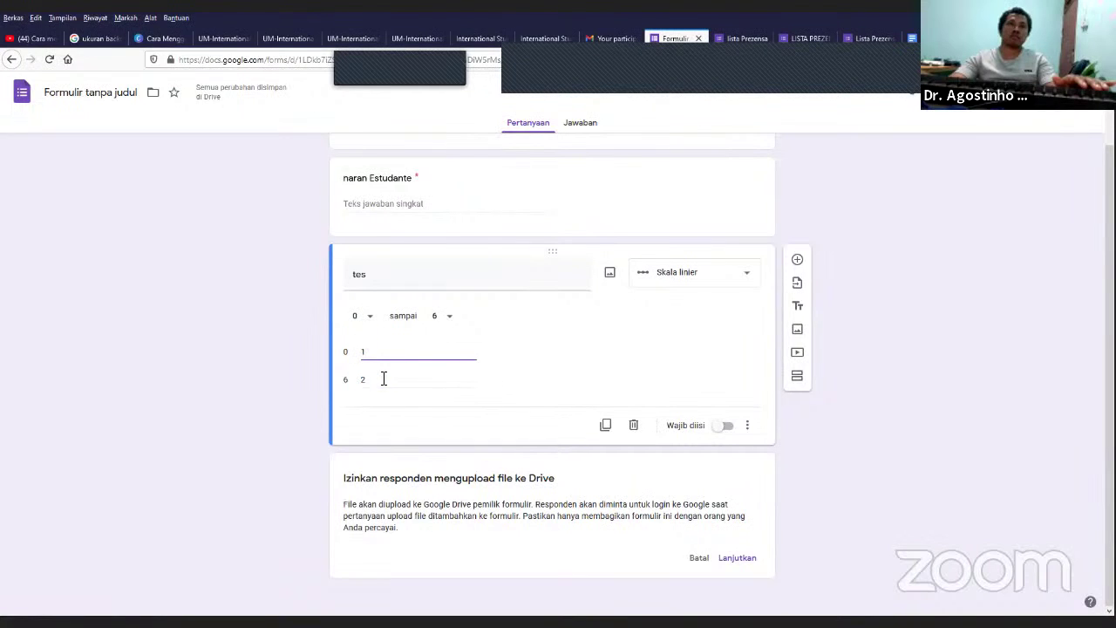
pyautogui.doubleClick(384, 378)
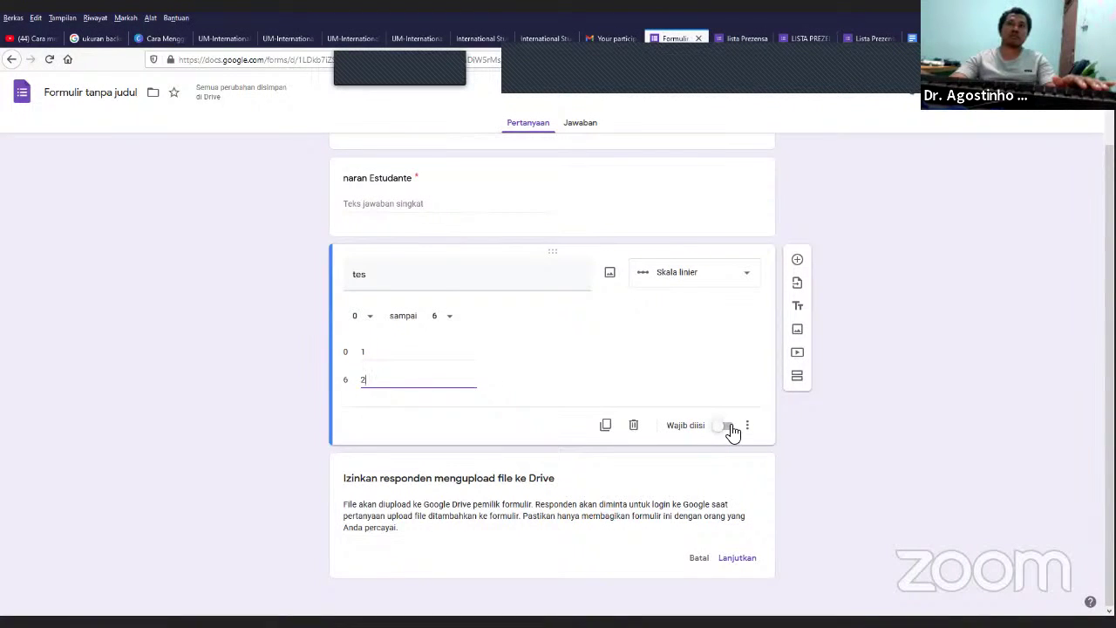
# Step: Make the "tes" question required
pyautogui.click(730, 427)
pyautogui.click(743, 281)
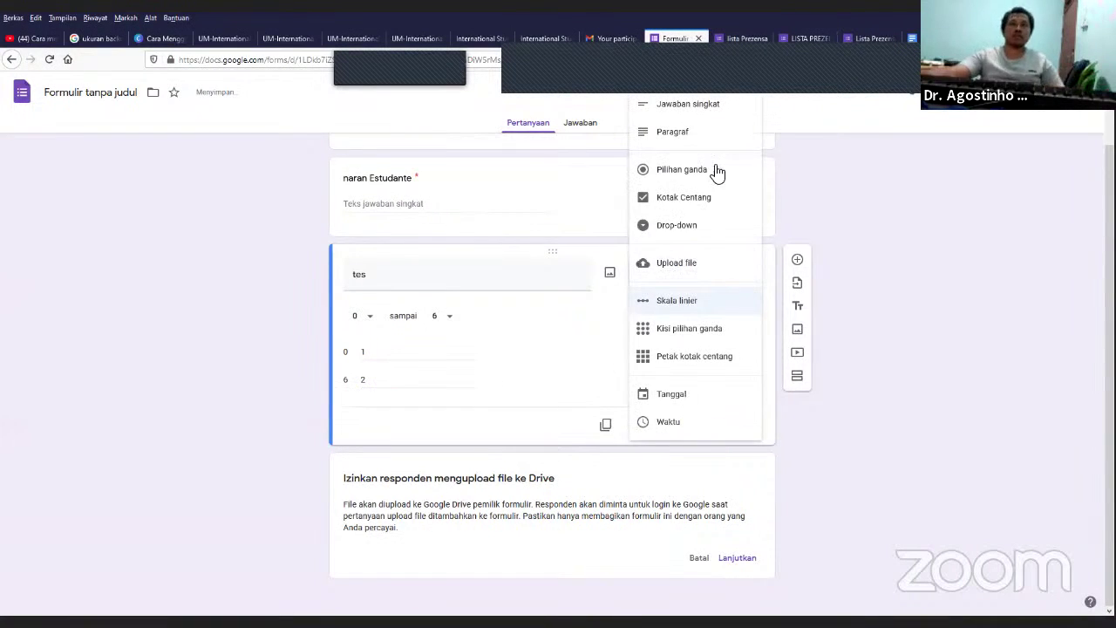
pyautogui.click(939, 150)
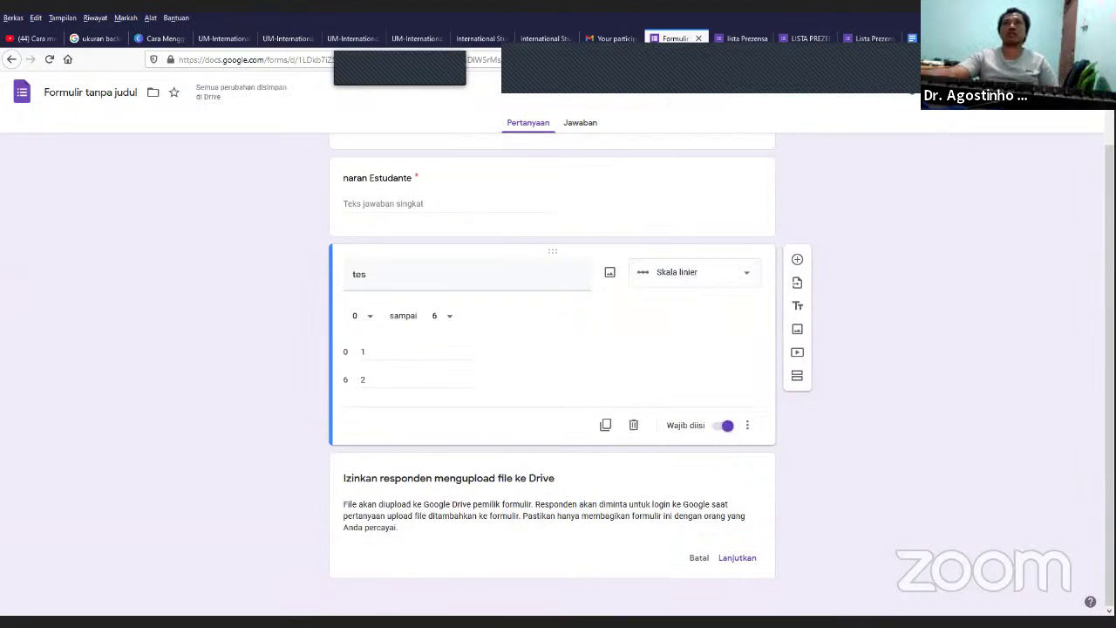
# Step: Preview the form and test the "tes" linear scale by selecting several points, ending on 3
pyautogui.click(736, 557)
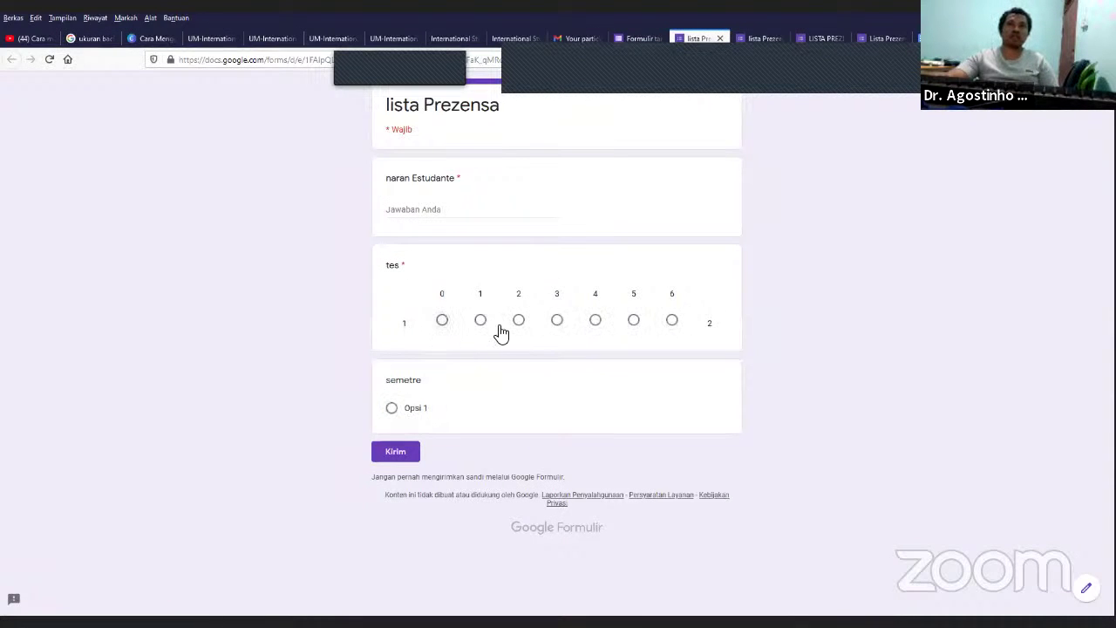
pyautogui.click(443, 321)
pyautogui.click(480, 321)
pyautogui.click(518, 322)
pyautogui.click(633, 321)
pyautogui.click(672, 321)
pyautogui.click(559, 321)
# Step: Return to the form's editor and change the "tes" question's answer type to Kisi pilihan ganda
pyautogui.click(635, 38)
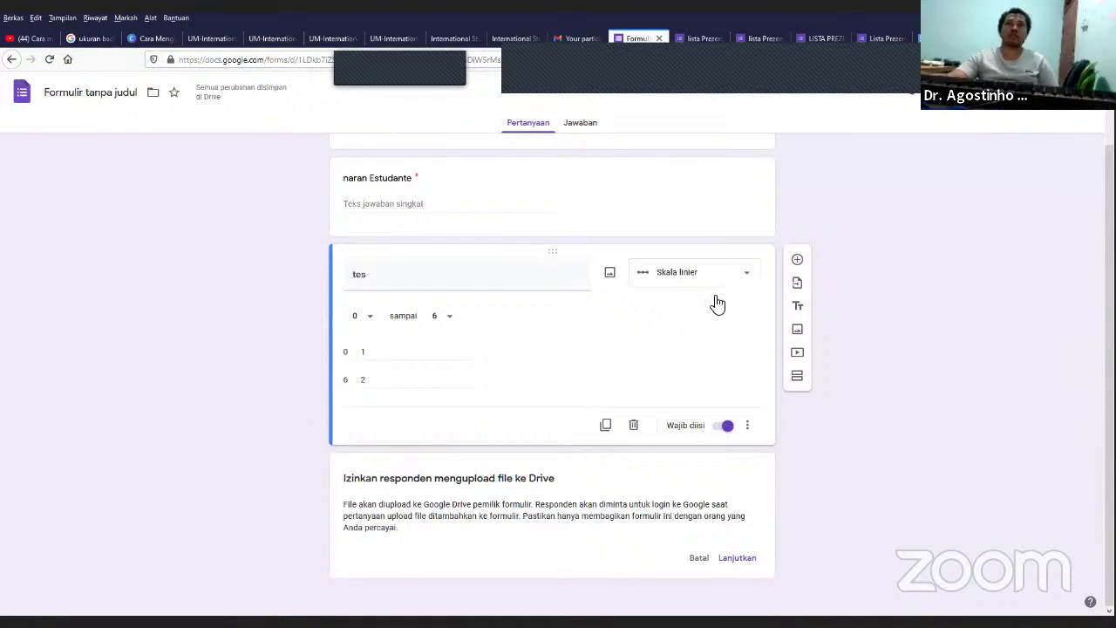
pyautogui.click(716, 279)
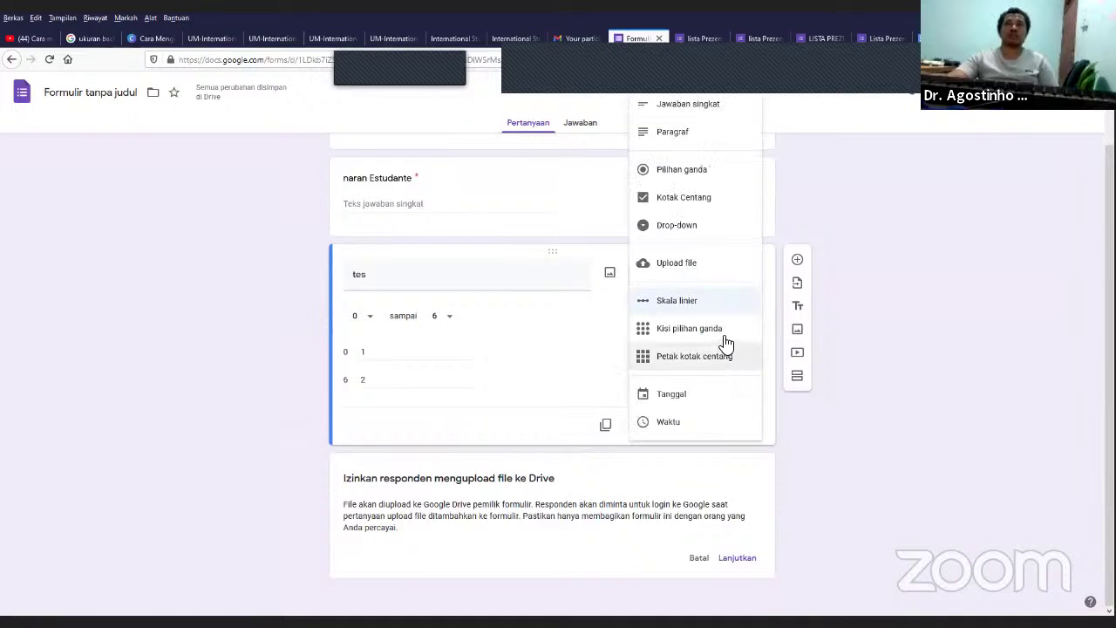
pyautogui.click(666, 337)
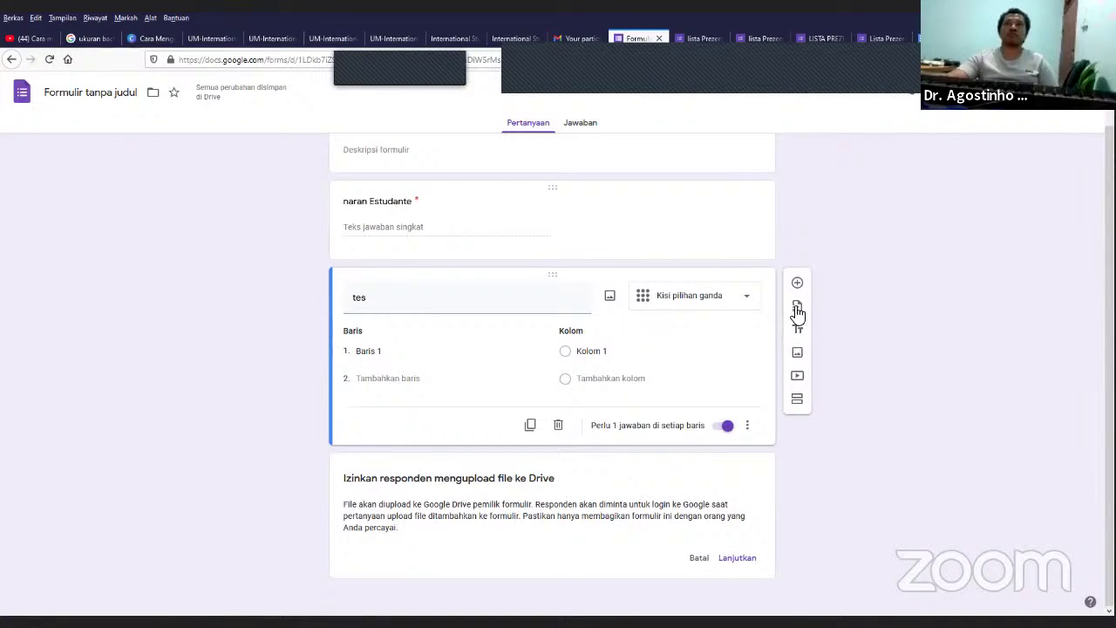
# Step: Try the Tanggal answer type on the "tes" question and finish with its type set to Waktu
pyautogui.click(747, 302)
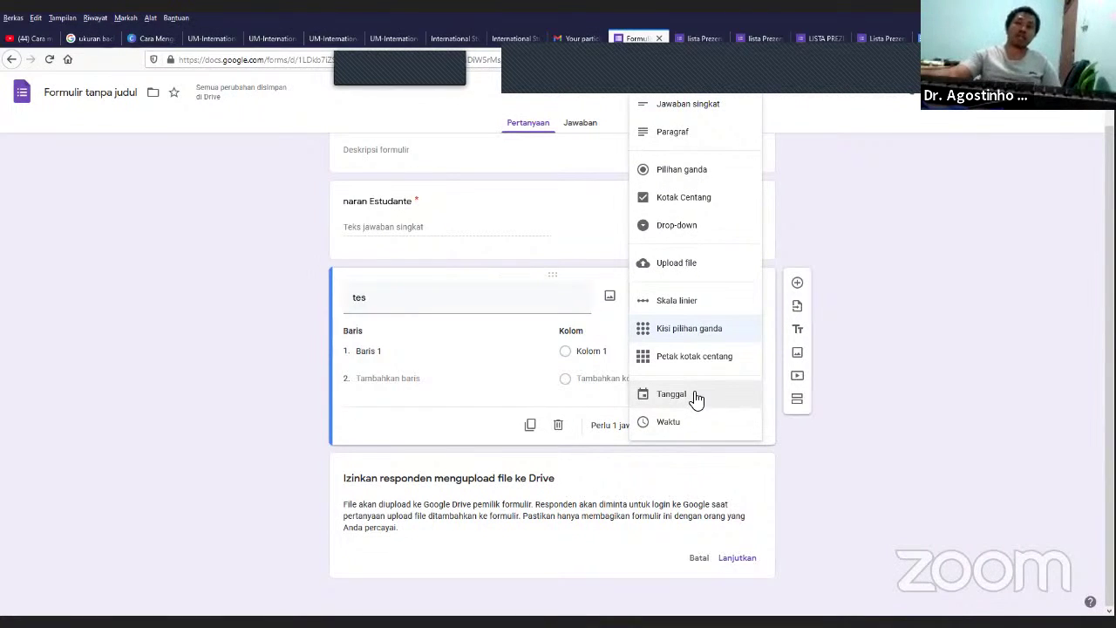
pyautogui.click(696, 397)
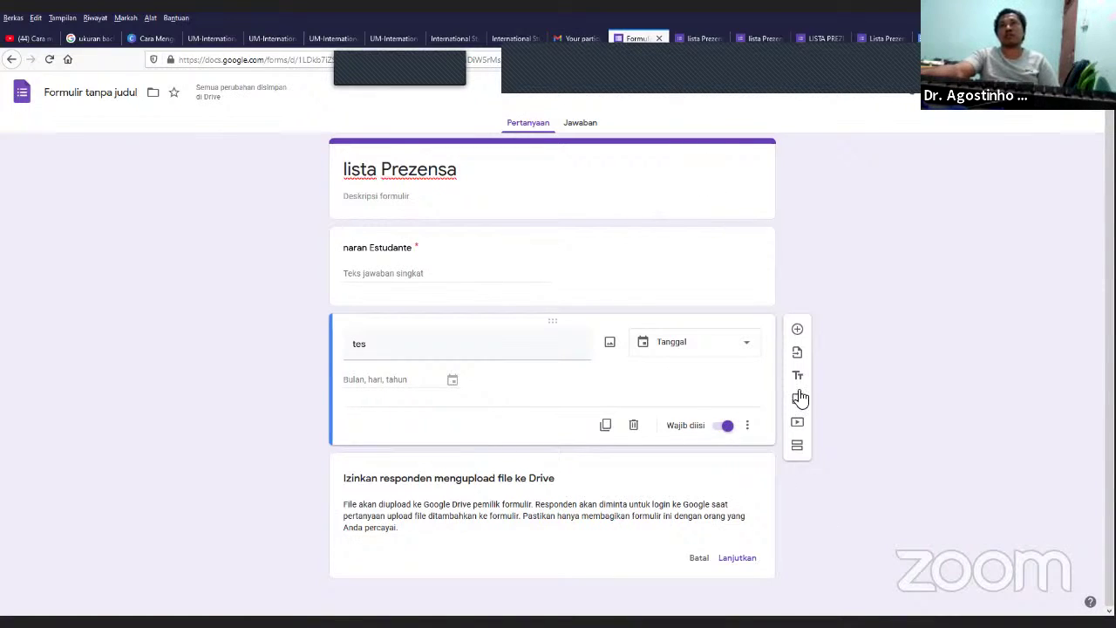
pyautogui.click(743, 342)
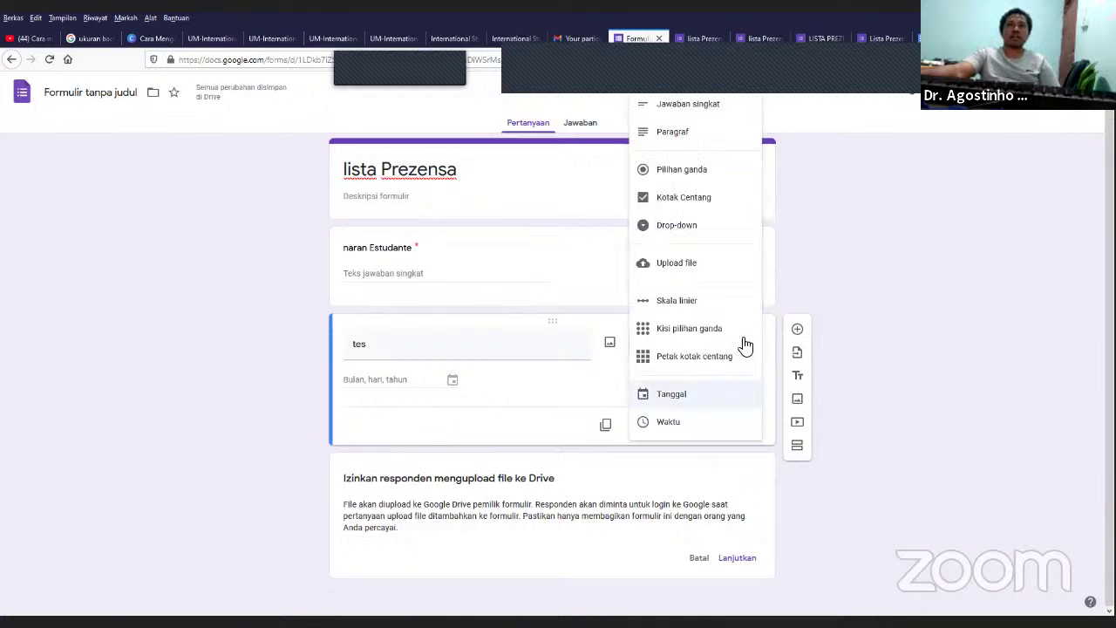
pyautogui.click(693, 422)
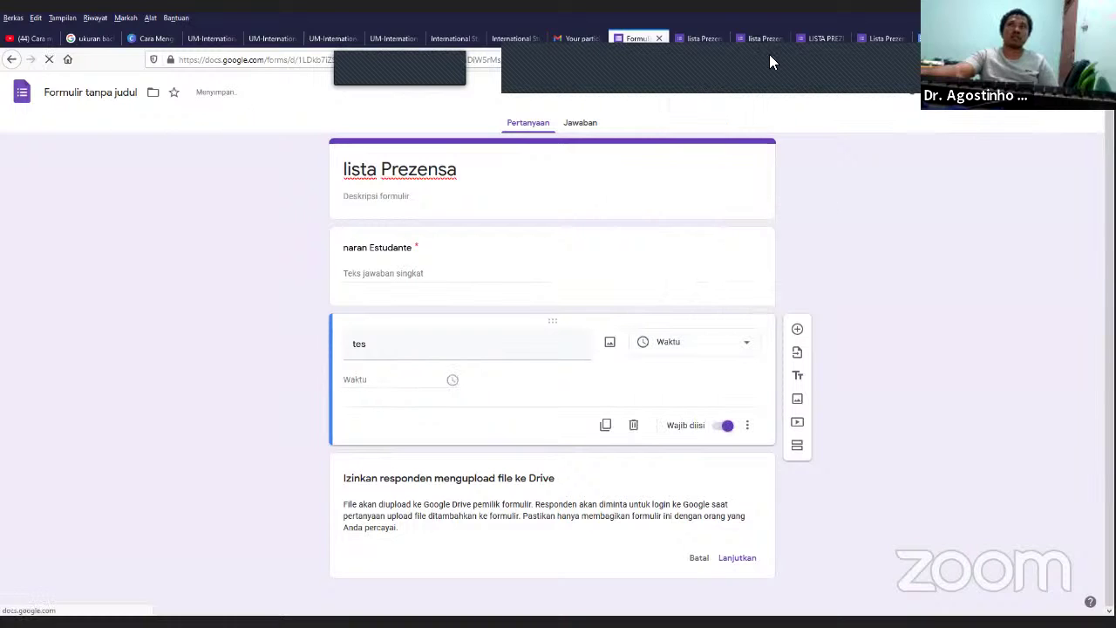
# Step: Switch to the LISTA PREZENSA DEP. INFORMATIKA TINAN 2021 form and review its questions up to the header banner
pyautogui.click(734, 39)
pyautogui.click(811, 38)
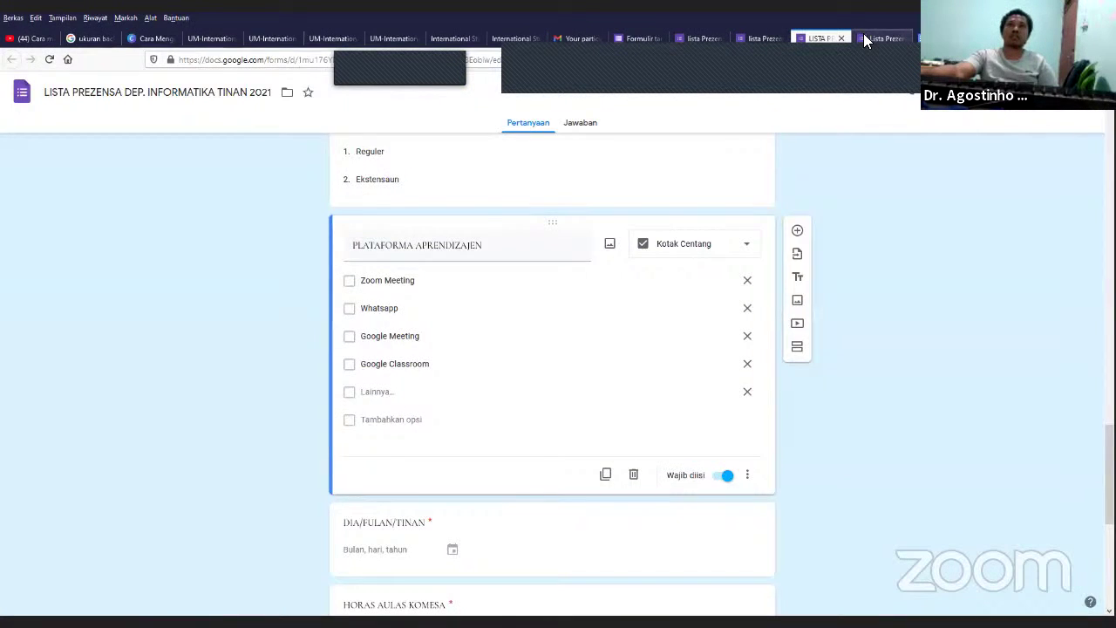
pyautogui.click(864, 37)
pyautogui.click(826, 37)
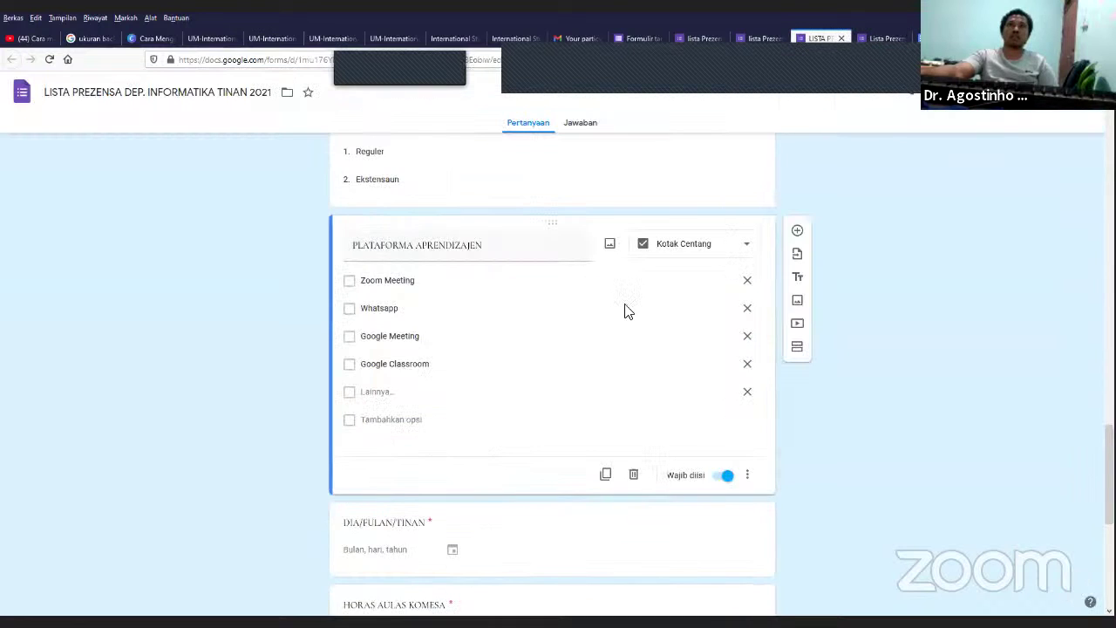
pyautogui.scroll(10, 626, 318)
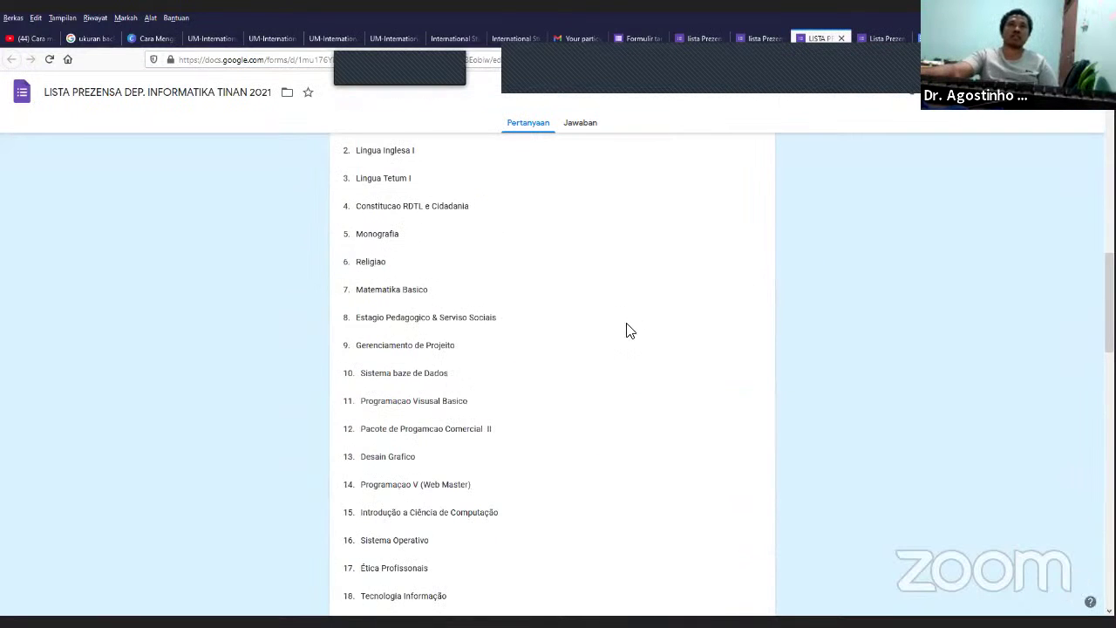
pyautogui.scroll(6, 631, 325)
pyautogui.scroll(-3, 631, 325)
pyautogui.scroll(7, 631, 326)
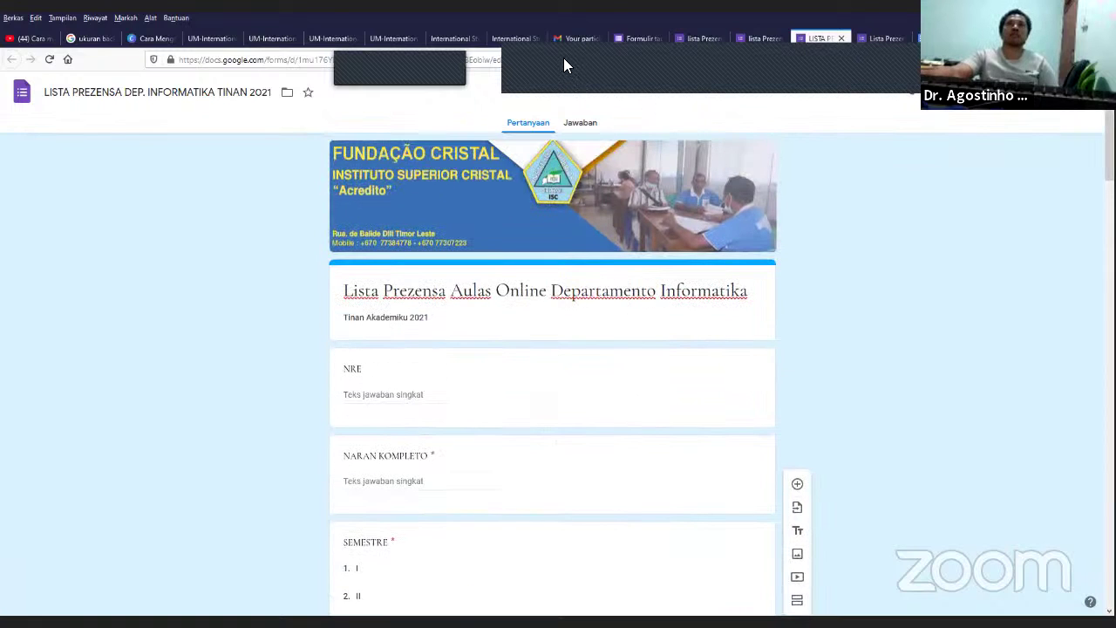
# Step: Return to the untitled form, name its file "lista Prezensa" after the form title, and show its responses
pyautogui.click(621, 36)
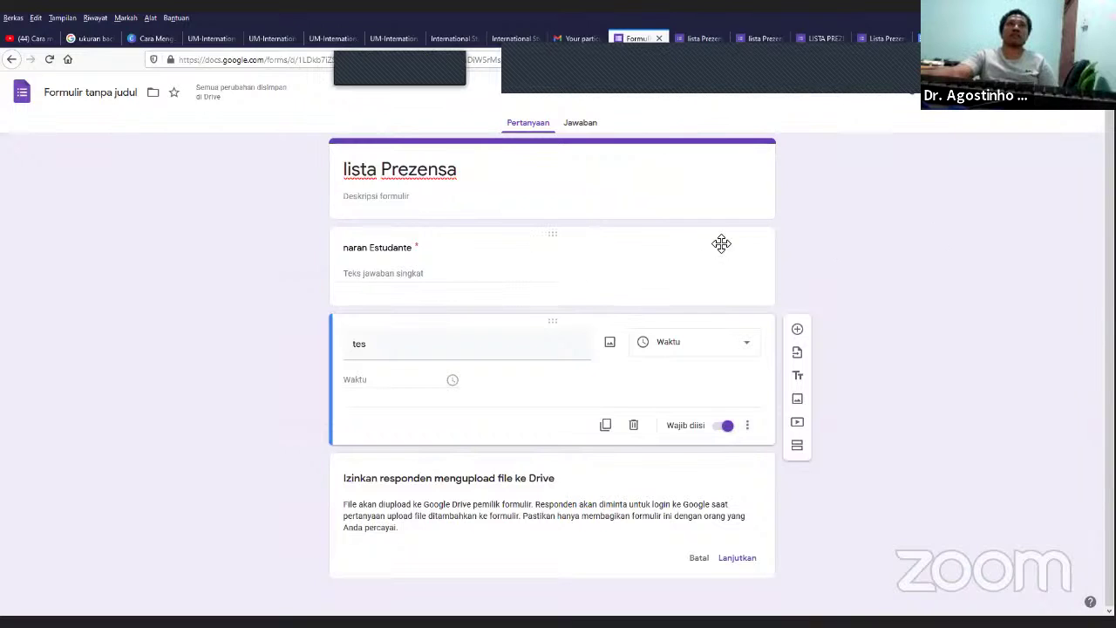
pyautogui.click(111, 97)
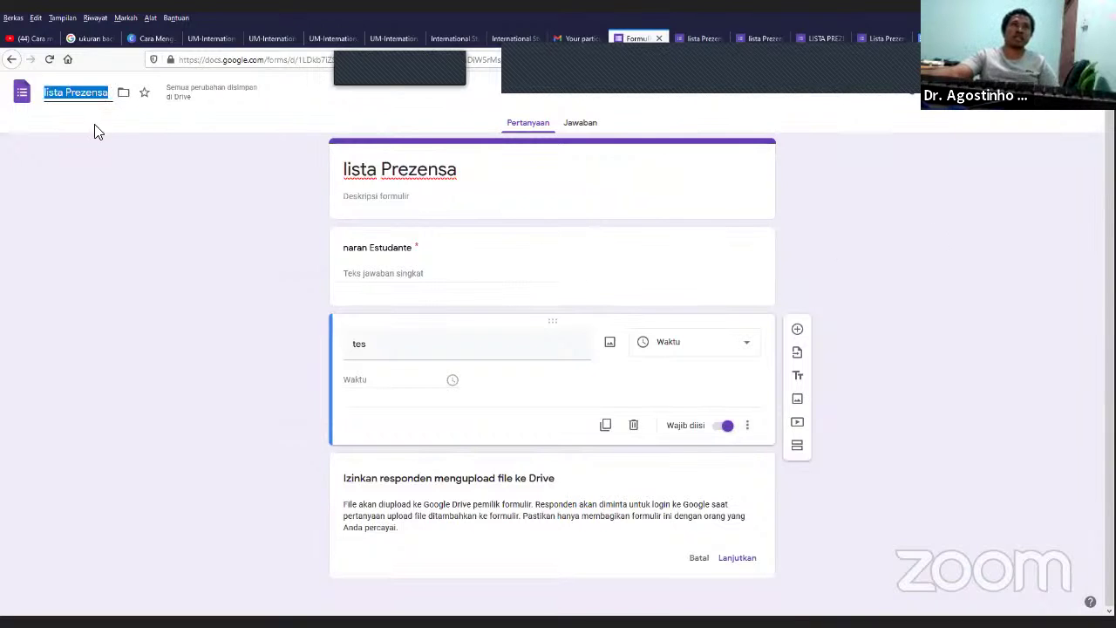
pyautogui.click(180, 177)
pyautogui.click(384, 173)
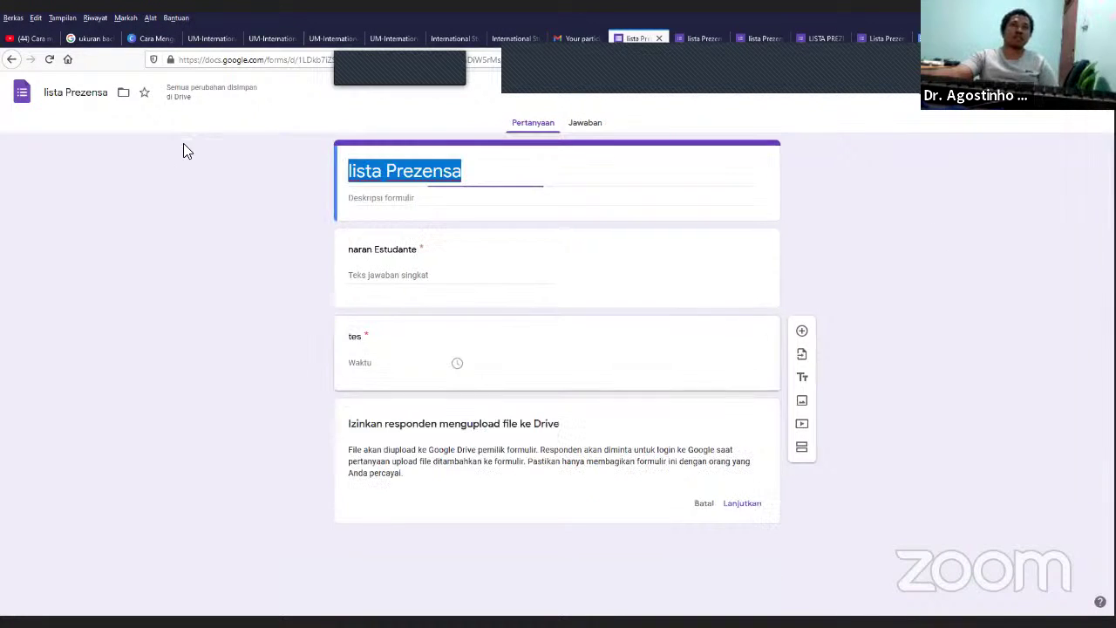
pyautogui.click(591, 125)
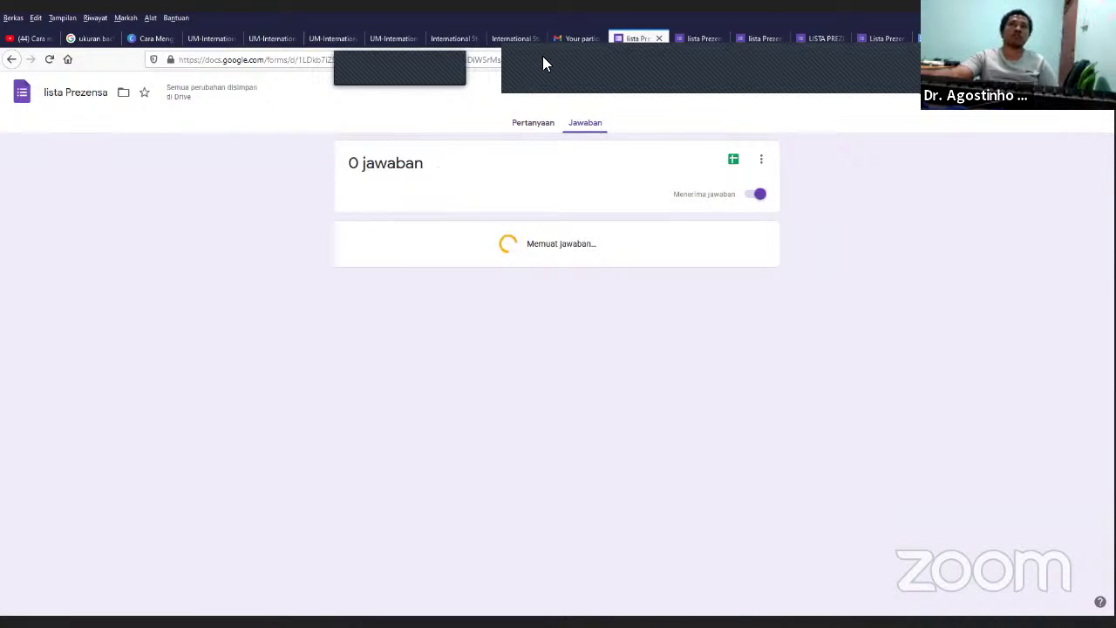
# Step: Switch to Gmail and open Google Drive in a new tab from the Google apps
pyautogui.click(567, 37)
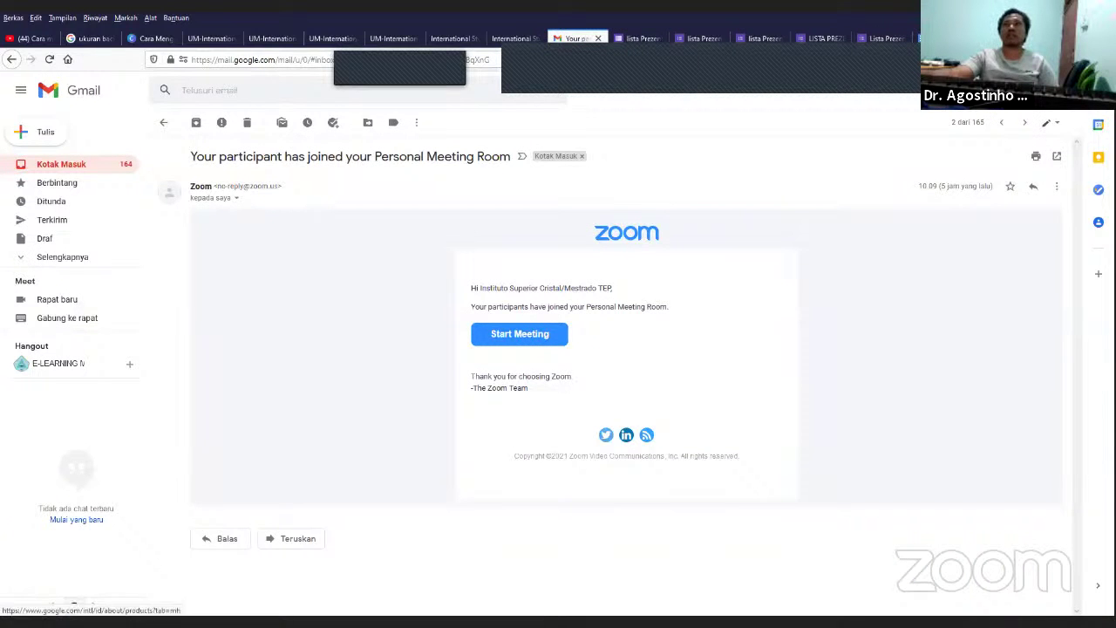
pyautogui.click(1052, 89)
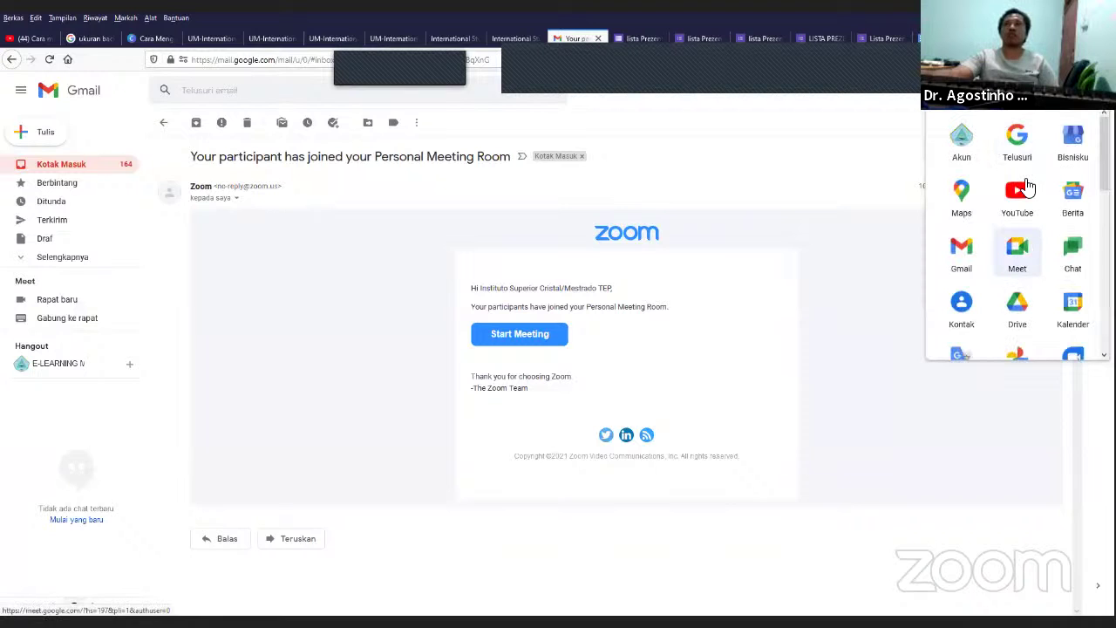
pyautogui.click(1004, 309)
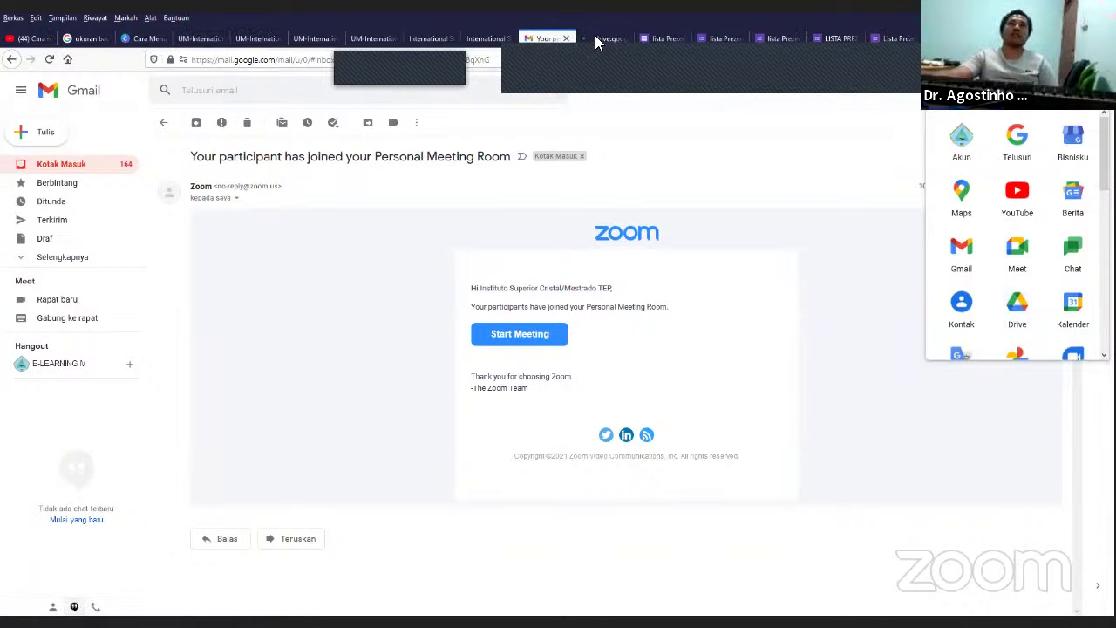
pyautogui.click(596, 38)
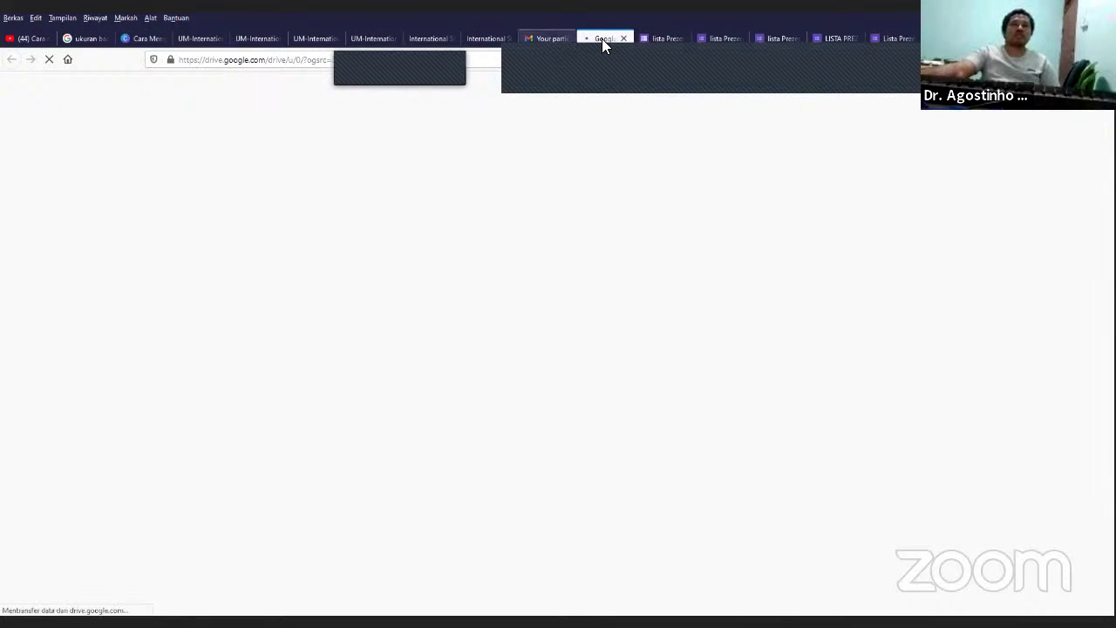
pyautogui.click(546, 38)
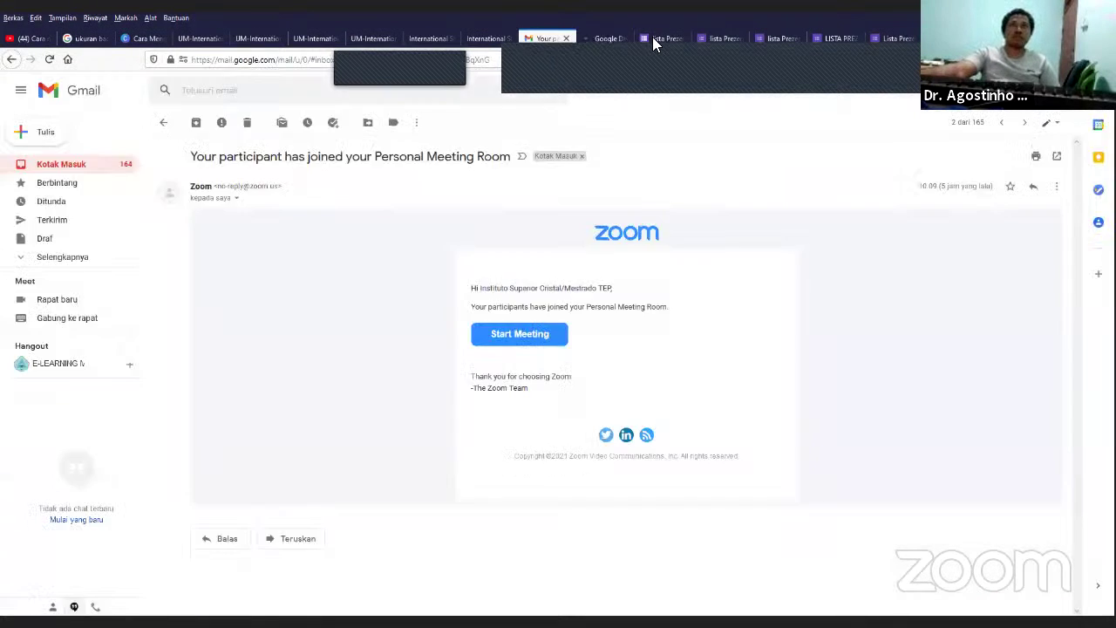
pyautogui.click(603, 38)
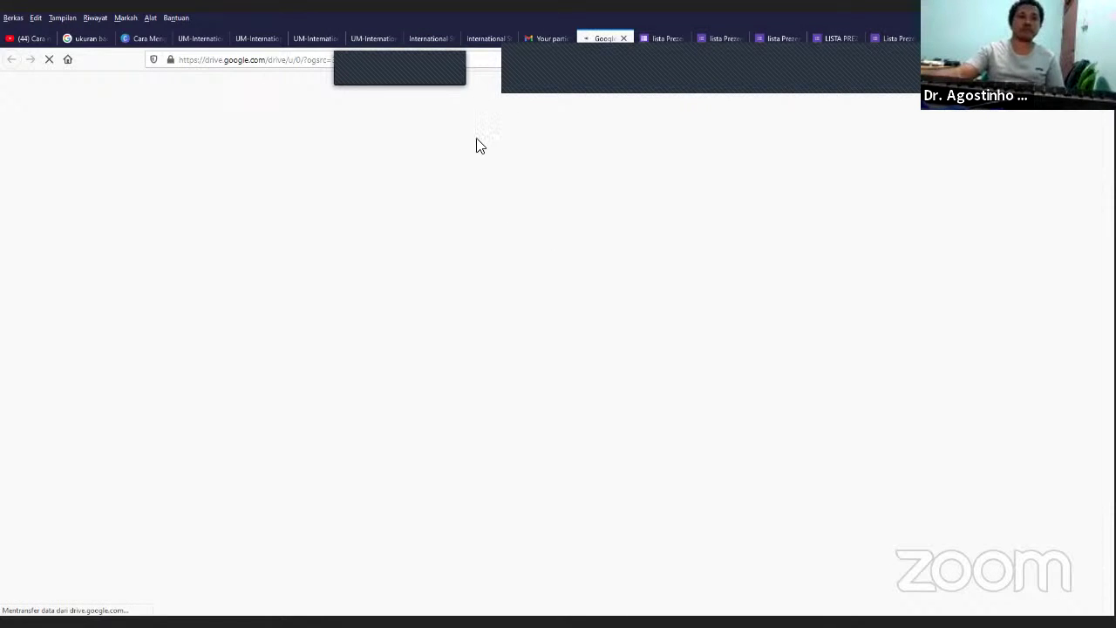
# Step: Return to the "lista Prezensa" form and look over its Jawaban and Pertanyaan views, ending on Pertanyaan
pyautogui.click(675, 37)
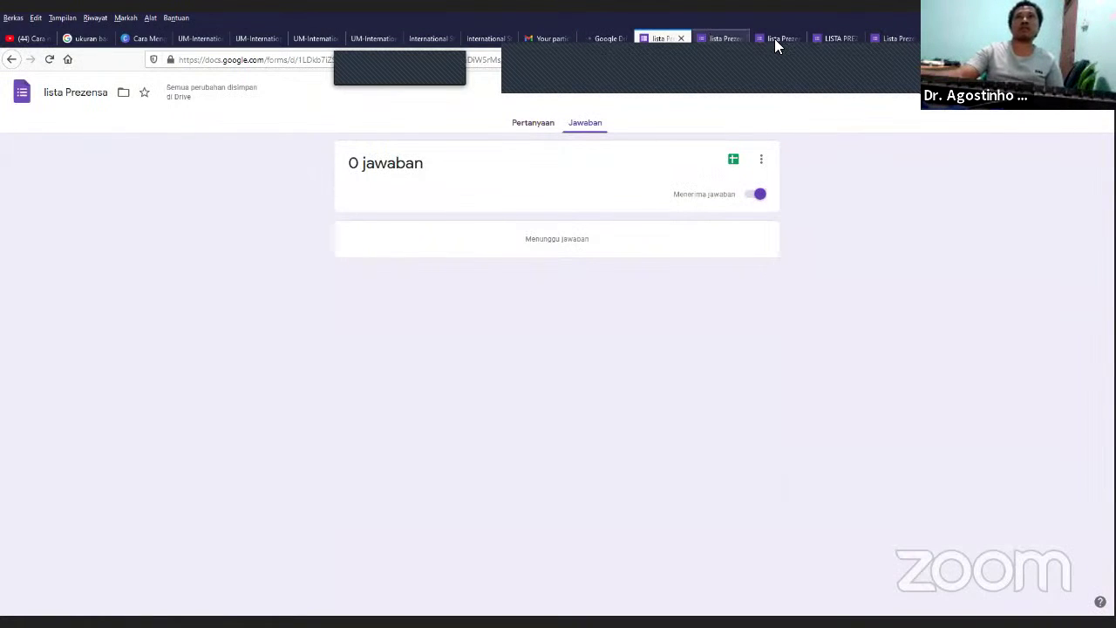
pyautogui.click(708, 38)
pyautogui.click(660, 39)
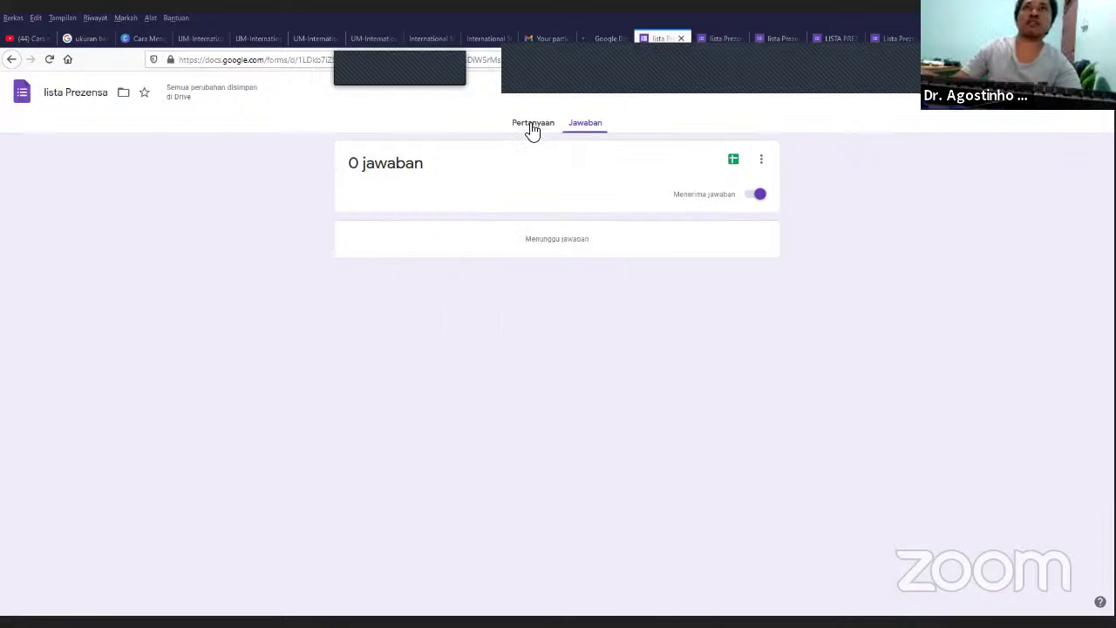
pyautogui.click(531, 124)
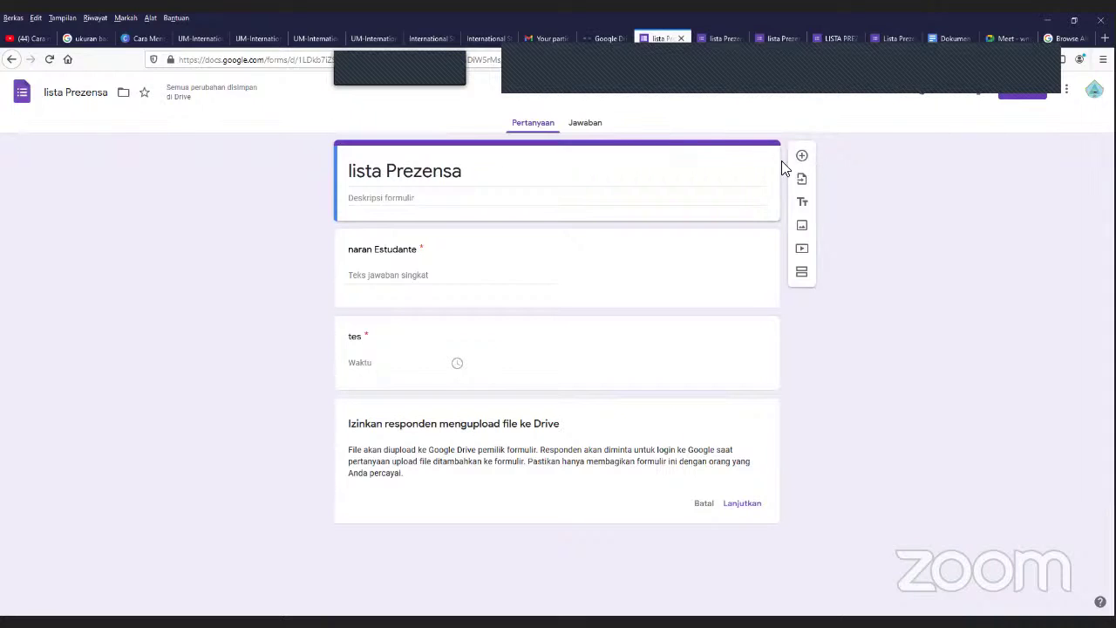
pyautogui.click(601, 128)
pyautogui.click(543, 125)
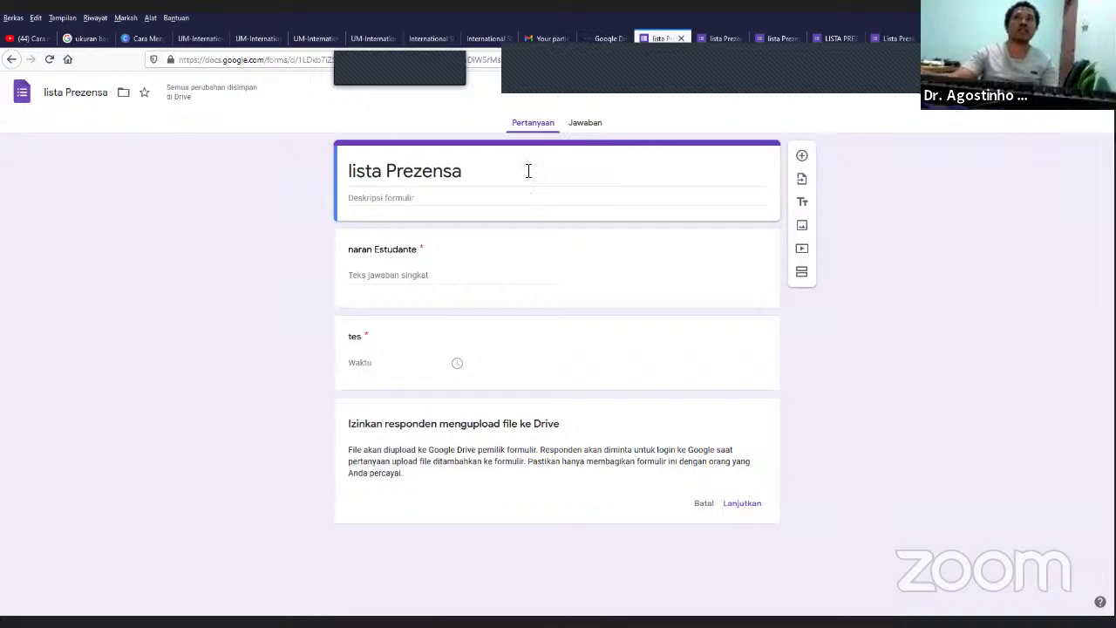
pyautogui.click(558, 166)
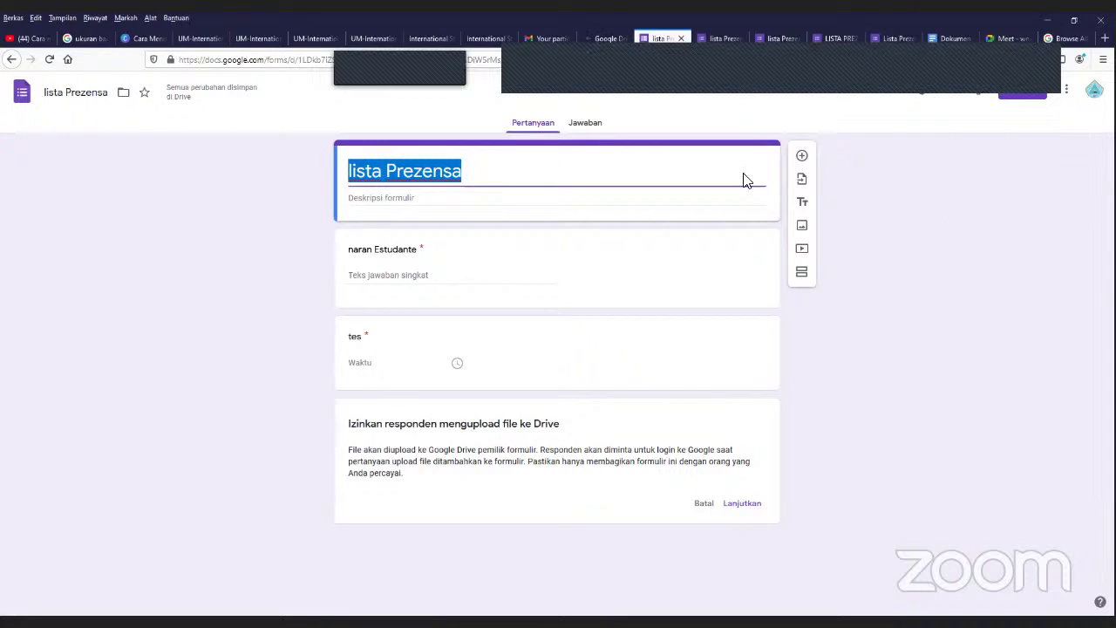
pyautogui.click(698, 162)
pyautogui.click(659, 100)
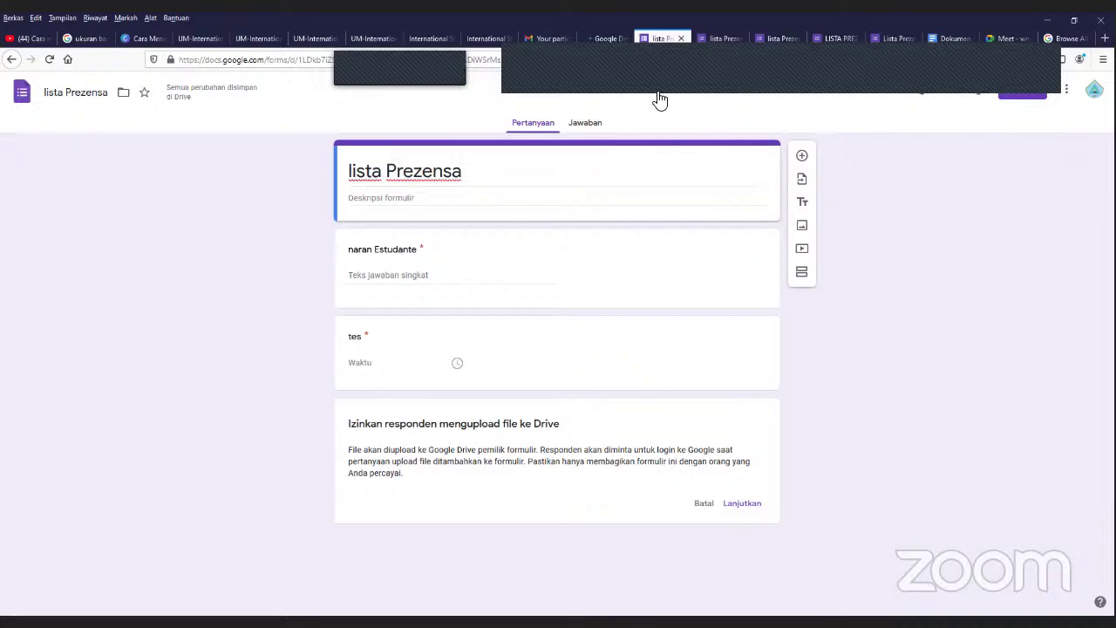
pyautogui.click(606, 38)
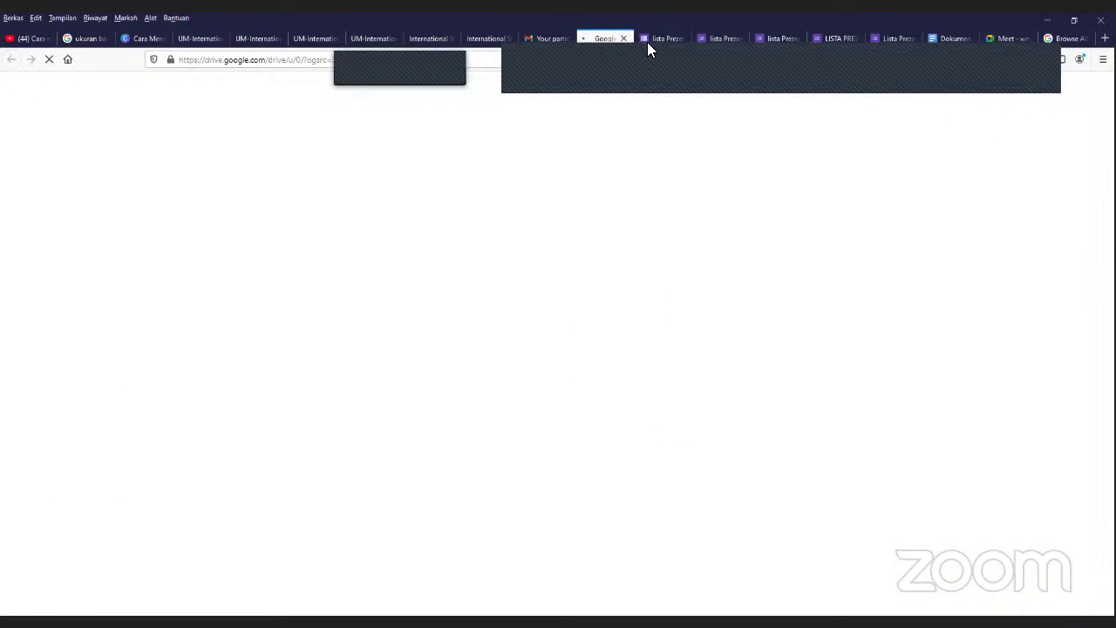
pyautogui.click(659, 38)
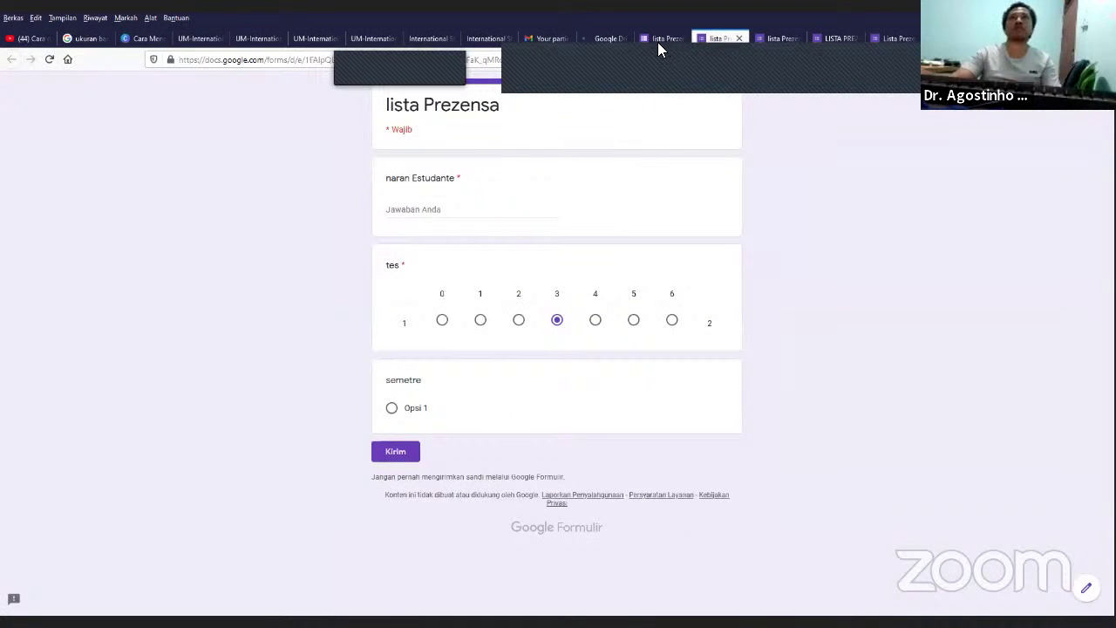
pyautogui.click(659, 38)
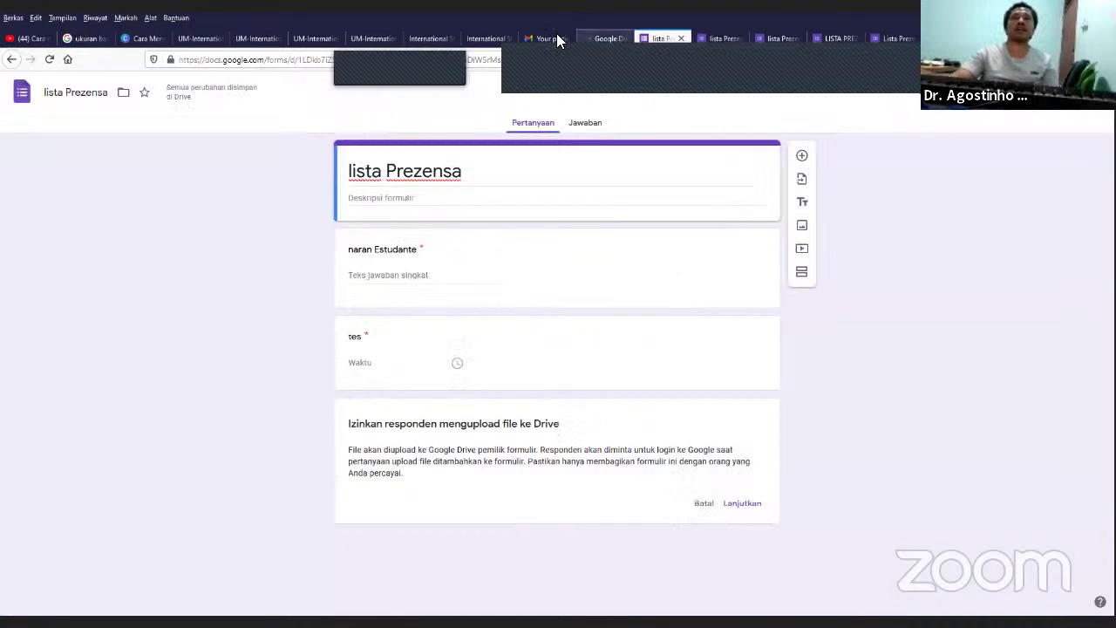
# Step: Switch to Google Drive and look through the folders and files in Drive Saya down to the end of the list
pyautogui.click(597, 38)
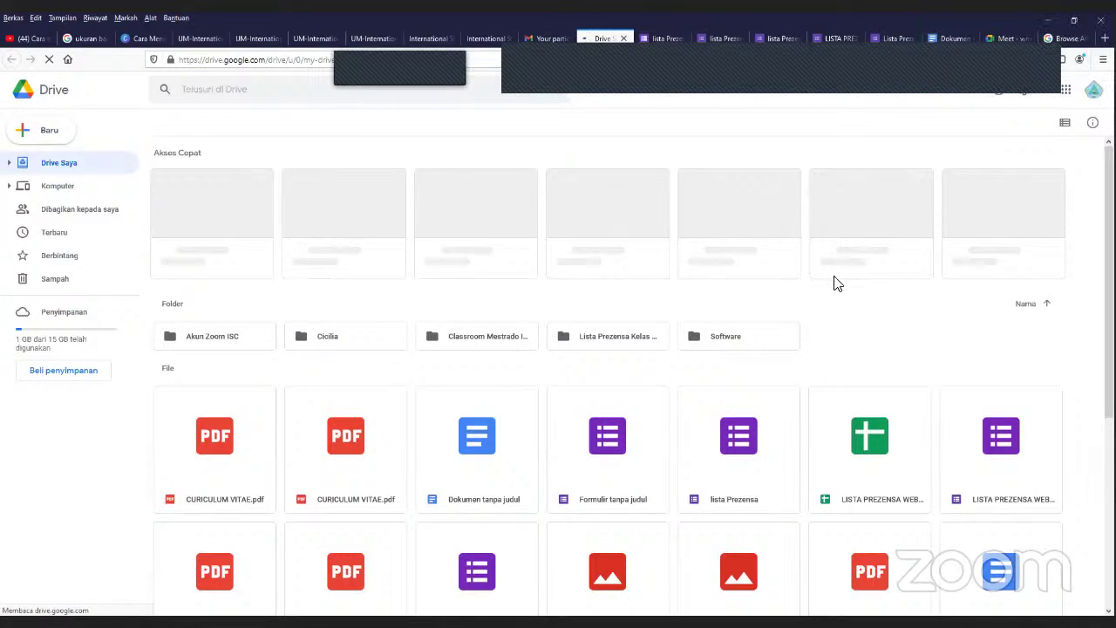
pyautogui.scroll(-1, 515, 277)
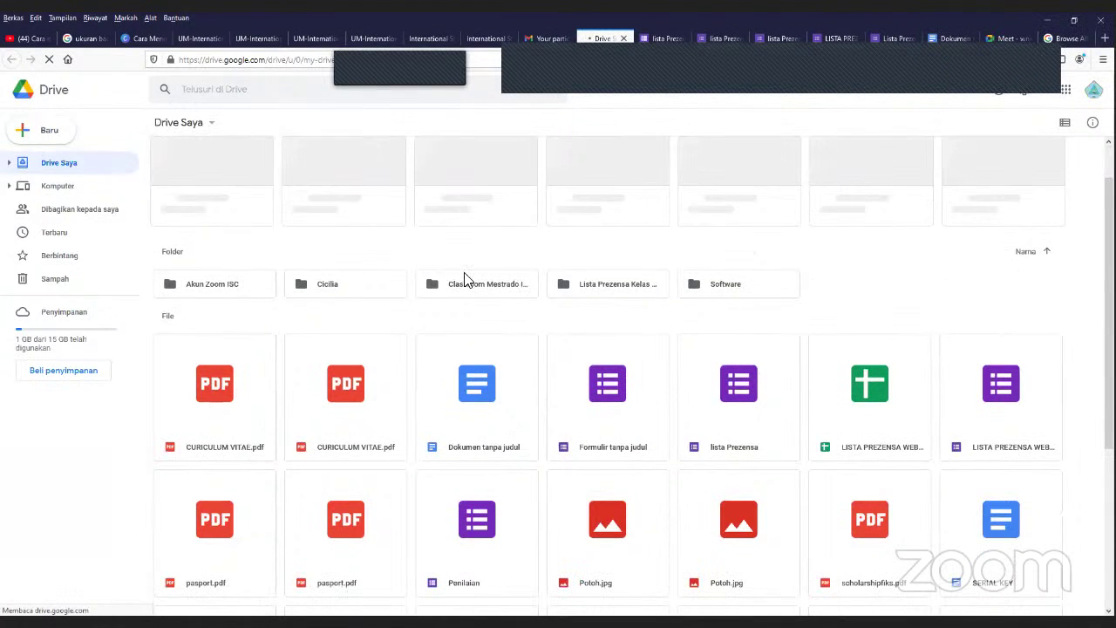
pyautogui.scroll(1, 465, 279)
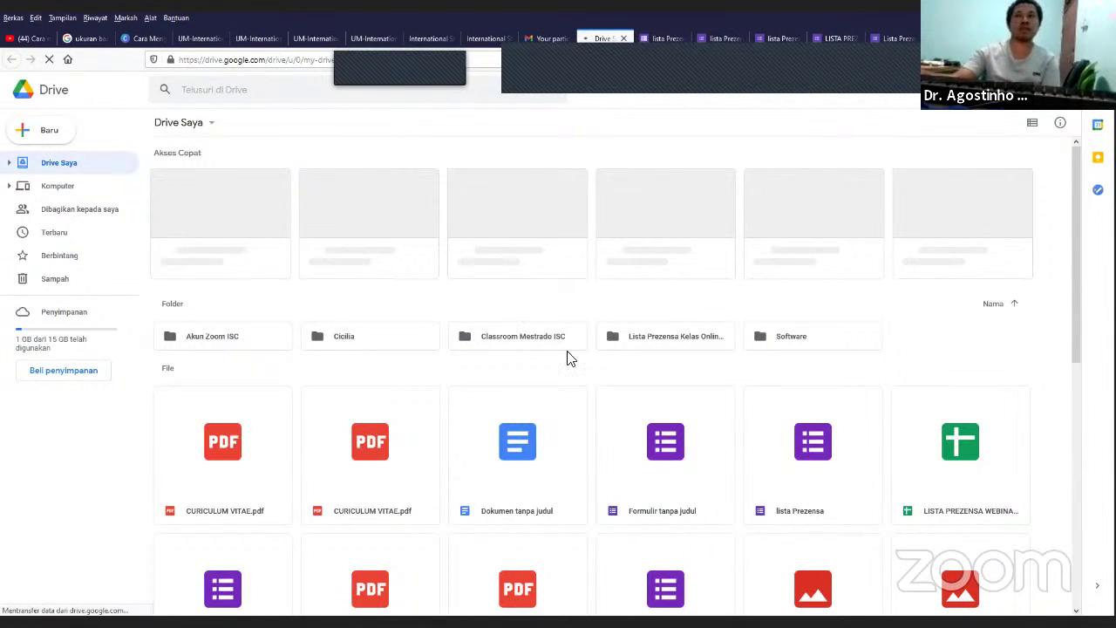
pyautogui.scroll(-1, 586, 369)
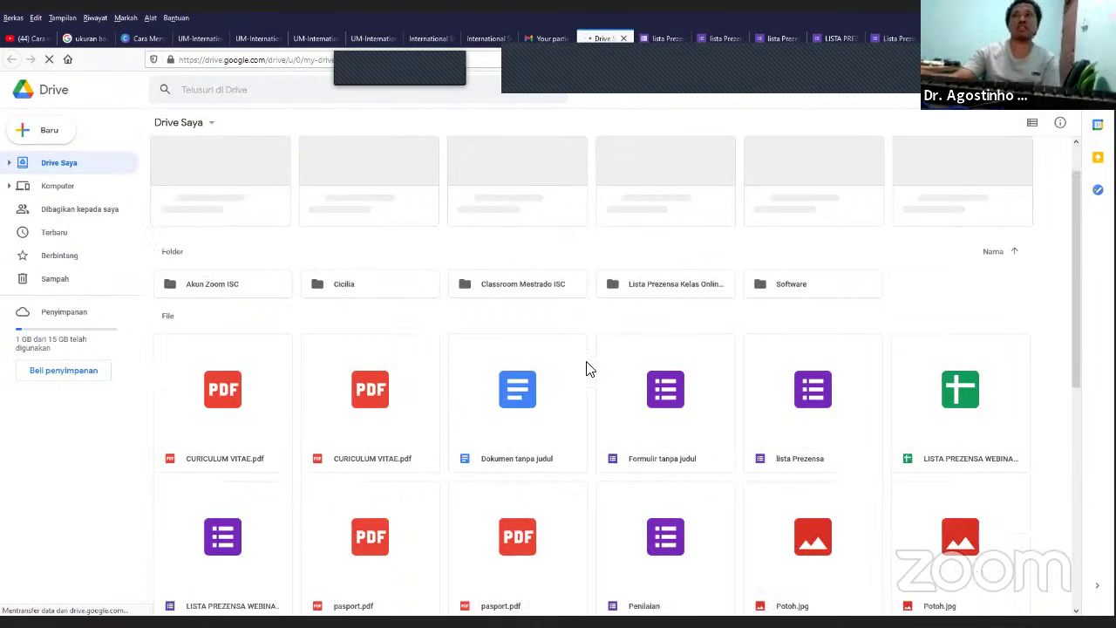
pyautogui.scroll(-1, 911, 386)
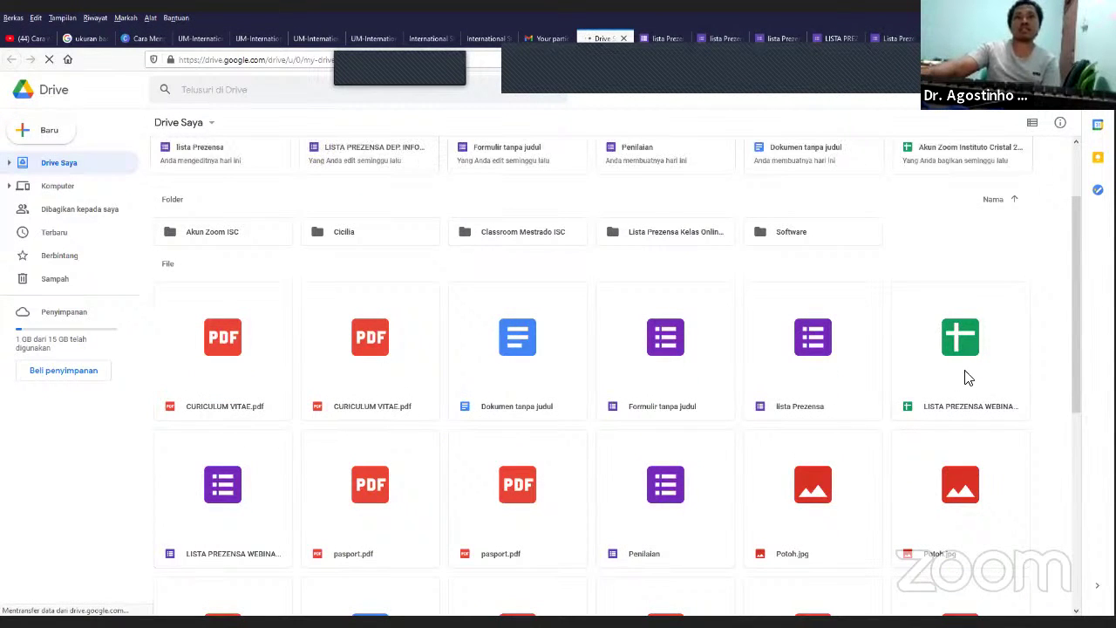
pyautogui.scroll(-1, 968, 377)
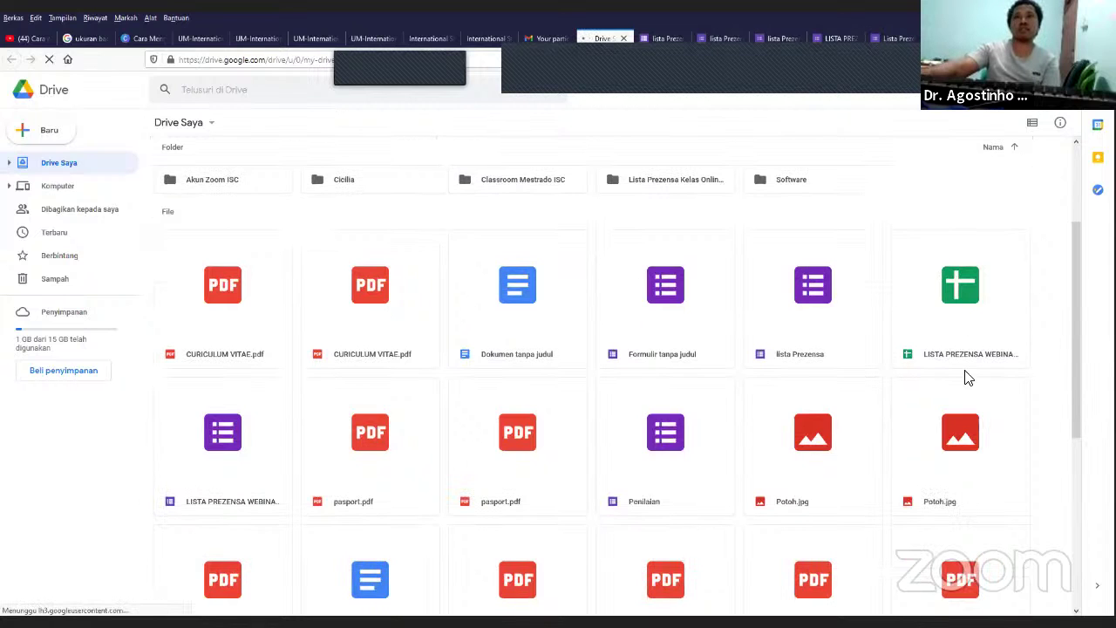
pyautogui.scroll(-3, 967, 378)
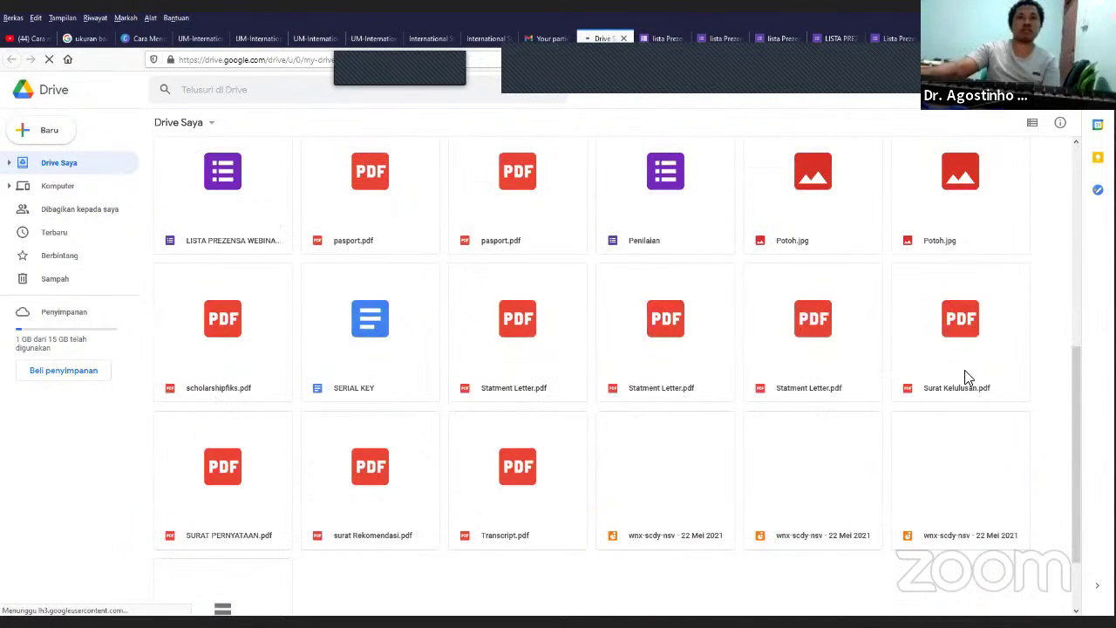
pyautogui.scroll(-2, 964, 376)
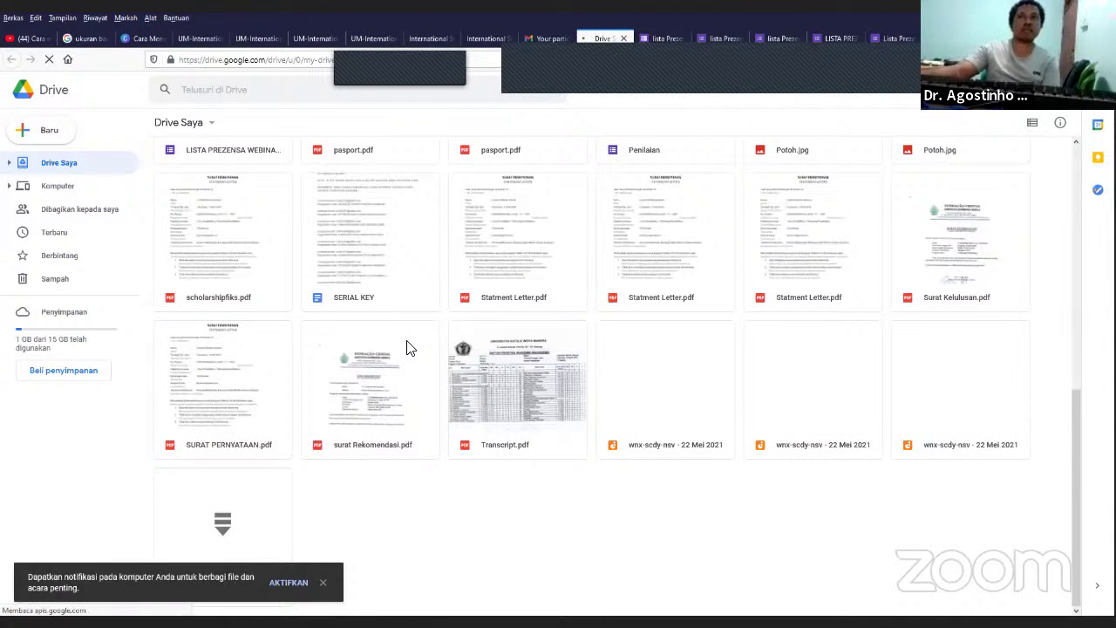
# Step: Find the "LISTA PREZENSA WEBINAR MK FUNDASAUN CRISTAL" form among the Drive Saya files and open it
pyautogui.scroll(2, 407, 348)
pyautogui.scroll(1, 406, 347)
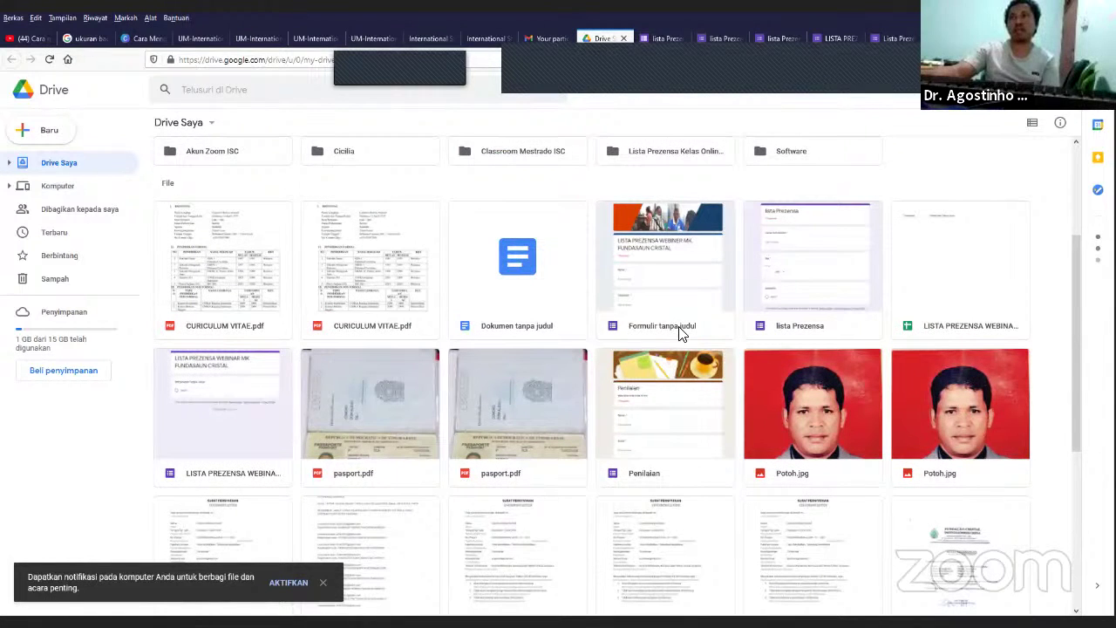
pyautogui.rightClick(713, 312)
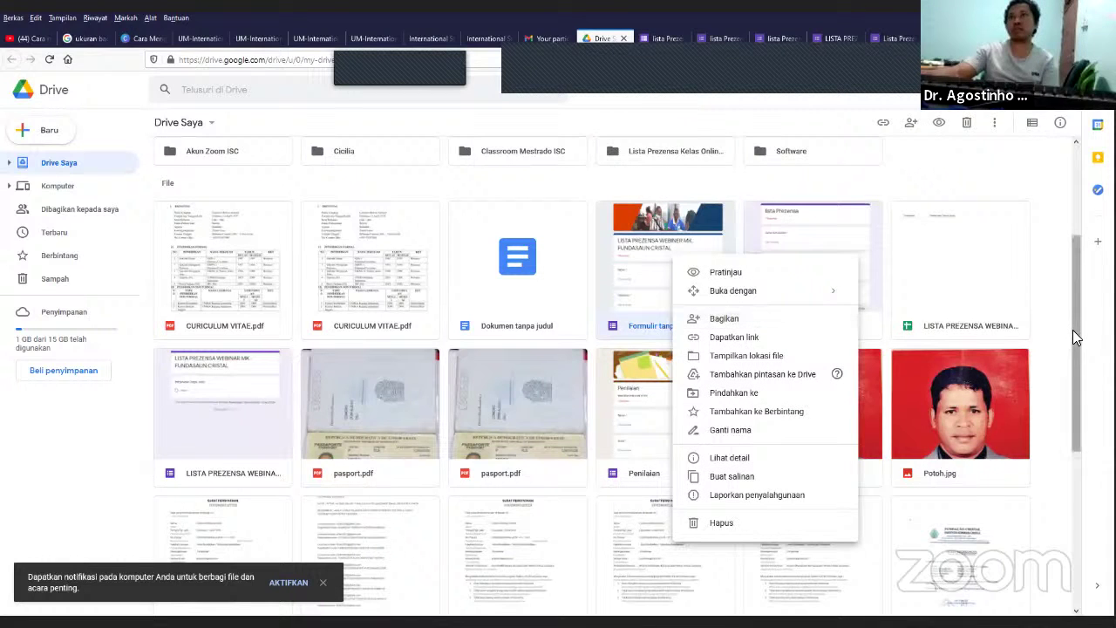
pyautogui.click(994, 323)
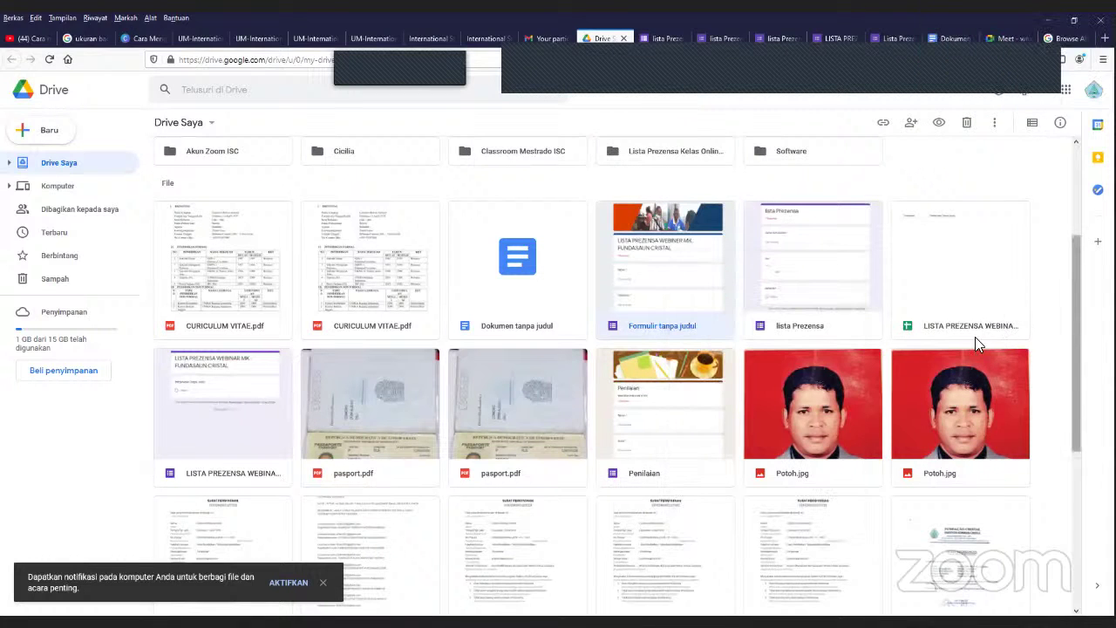
pyautogui.click(239, 436)
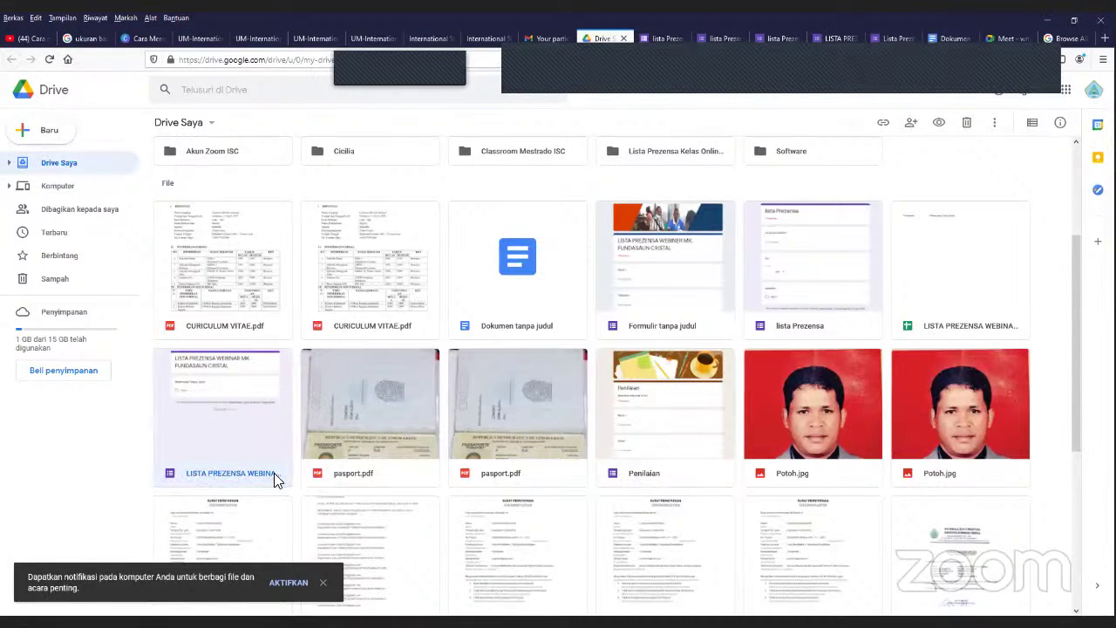
pyautogui.doubleClick(274, 473)
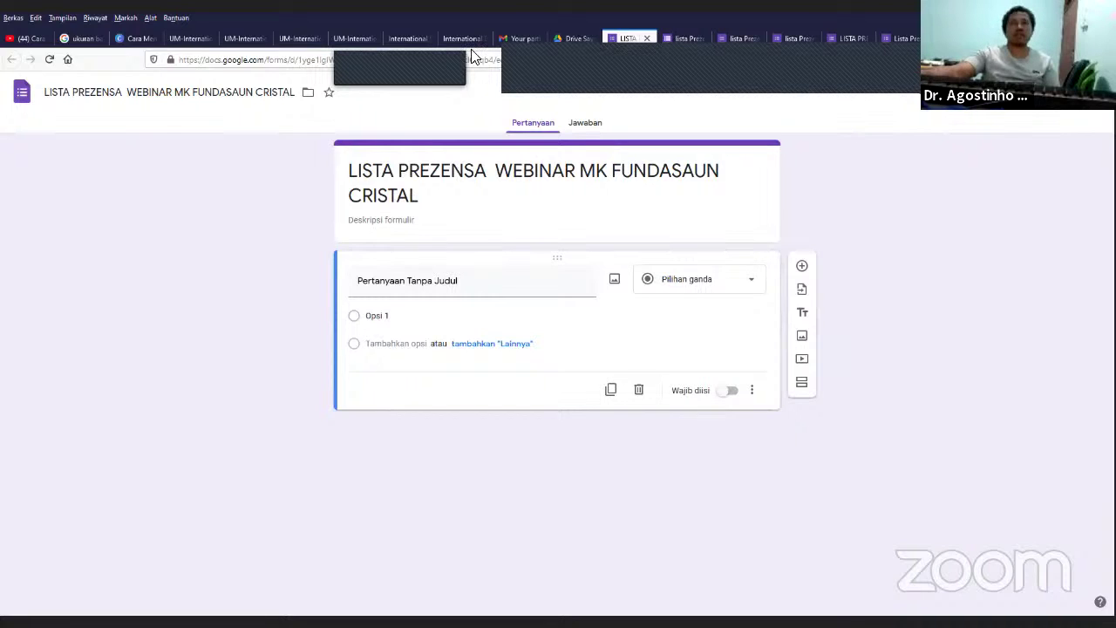
# Step: Return to Google Drive, look over the files in Drive Saya, and open the "Formulir tanpa judul" form from Akses Cepat
pyautogui.click(578, 38)
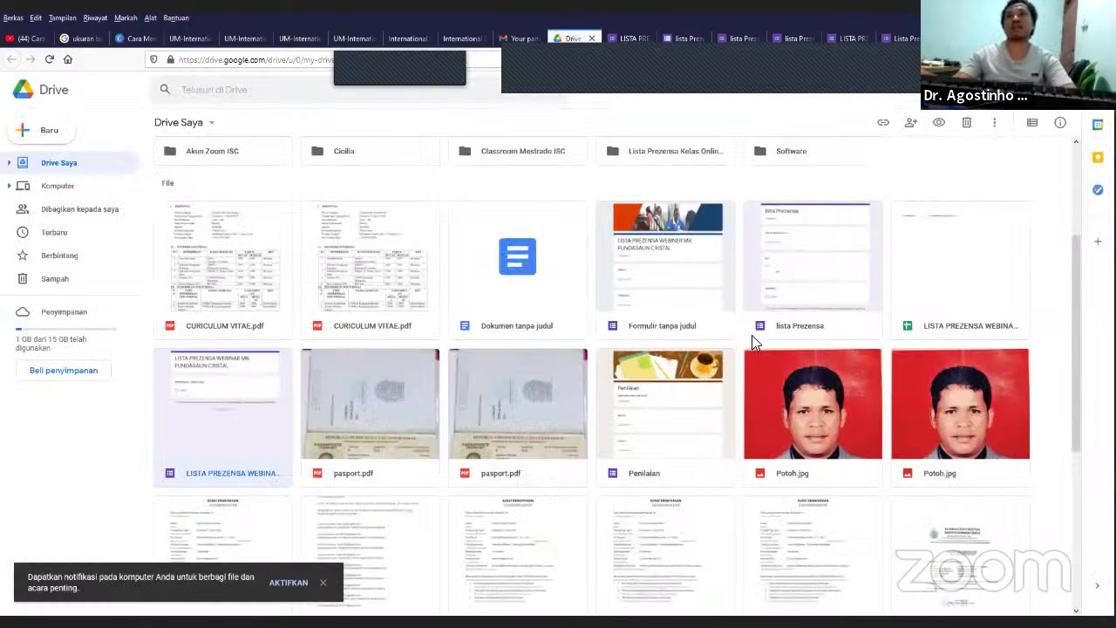
pyautogui.scroll(-1, 683, 379)
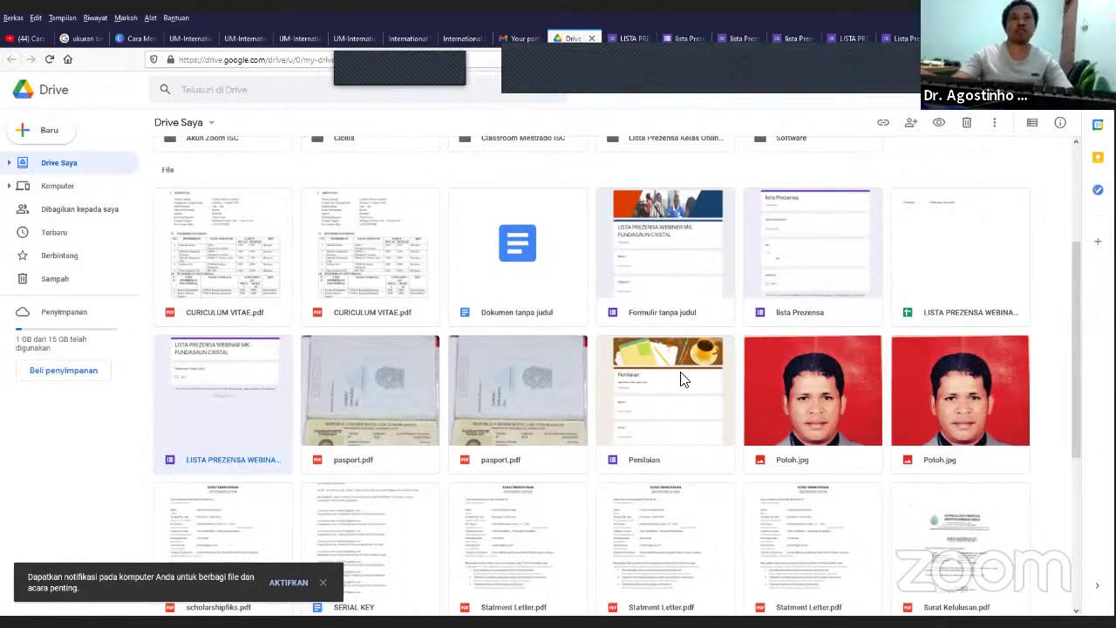
pyautogui.scroll(-3, 682, 379)
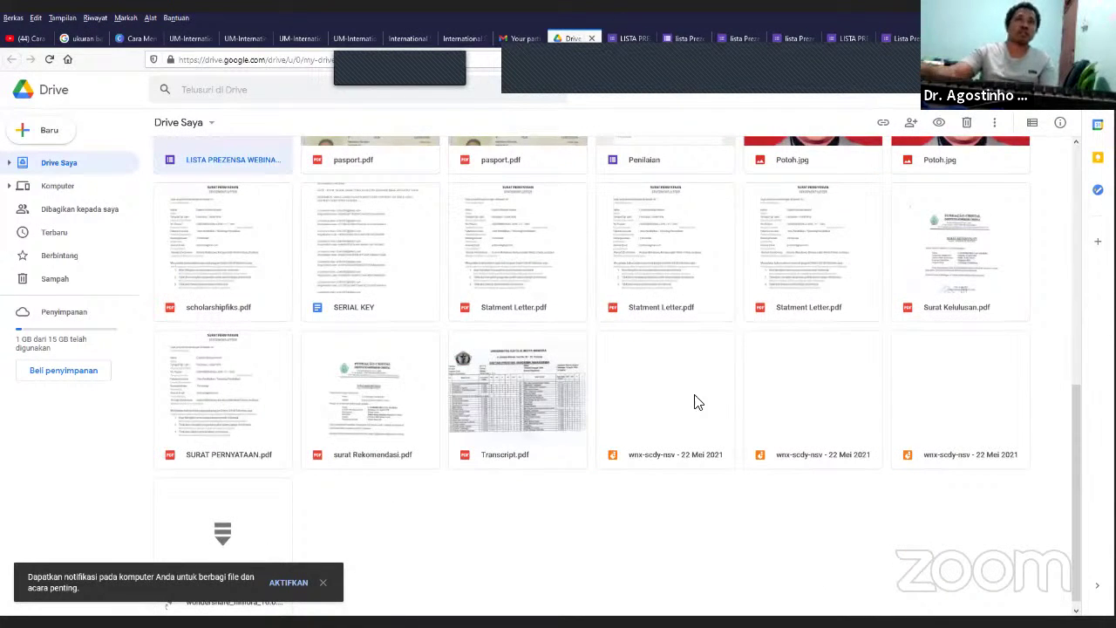
pyautogui.scroll(3, 695, 401)
pyautogui.scroll(3, 694, 401)
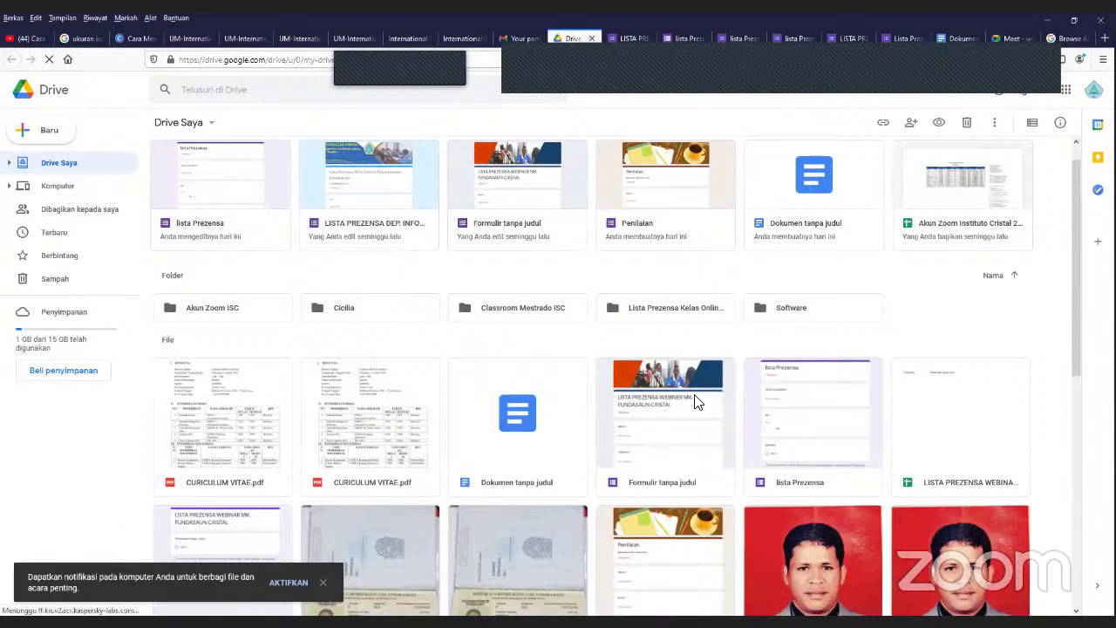
pyautogui.scroll(1, 694, 401)
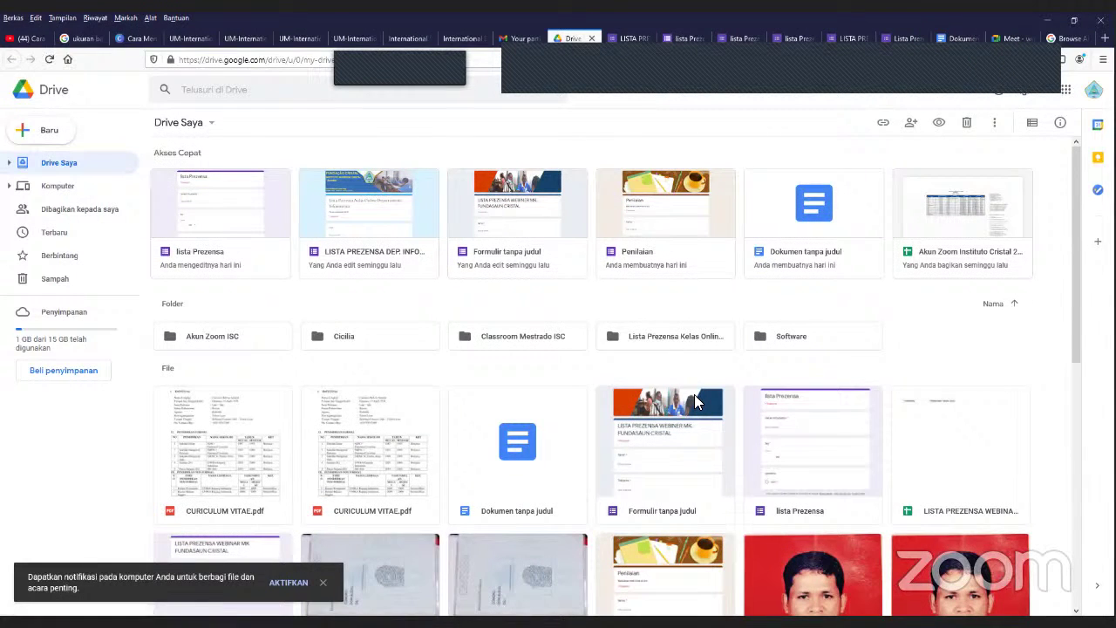
pyautogui.doubleClick(529, 269)
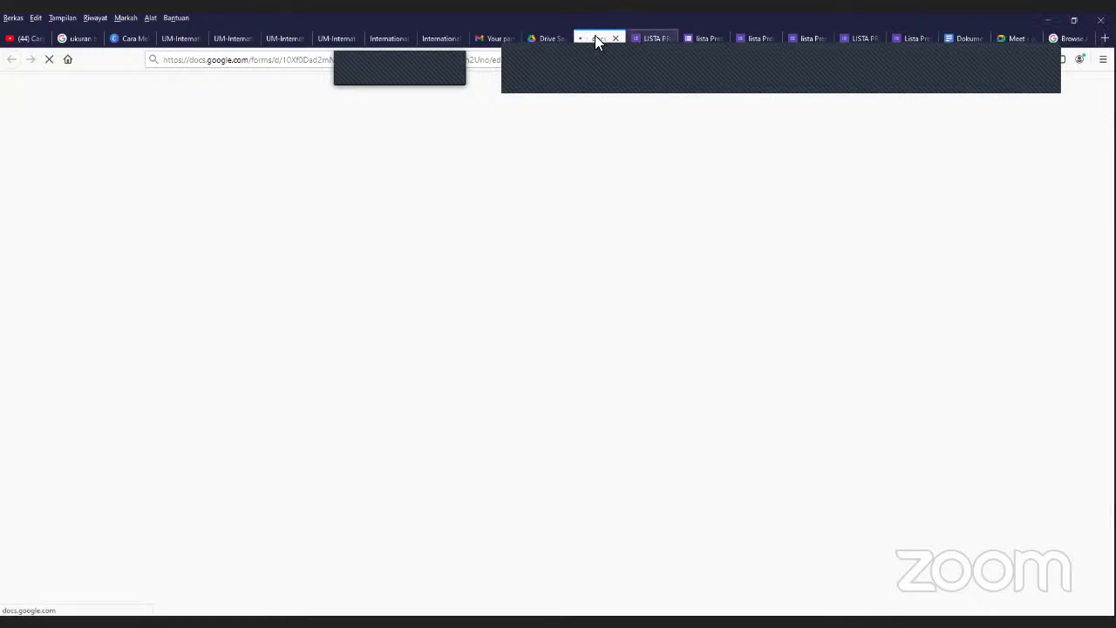
pyautogui.hotkey('ctrl', 'Tab')
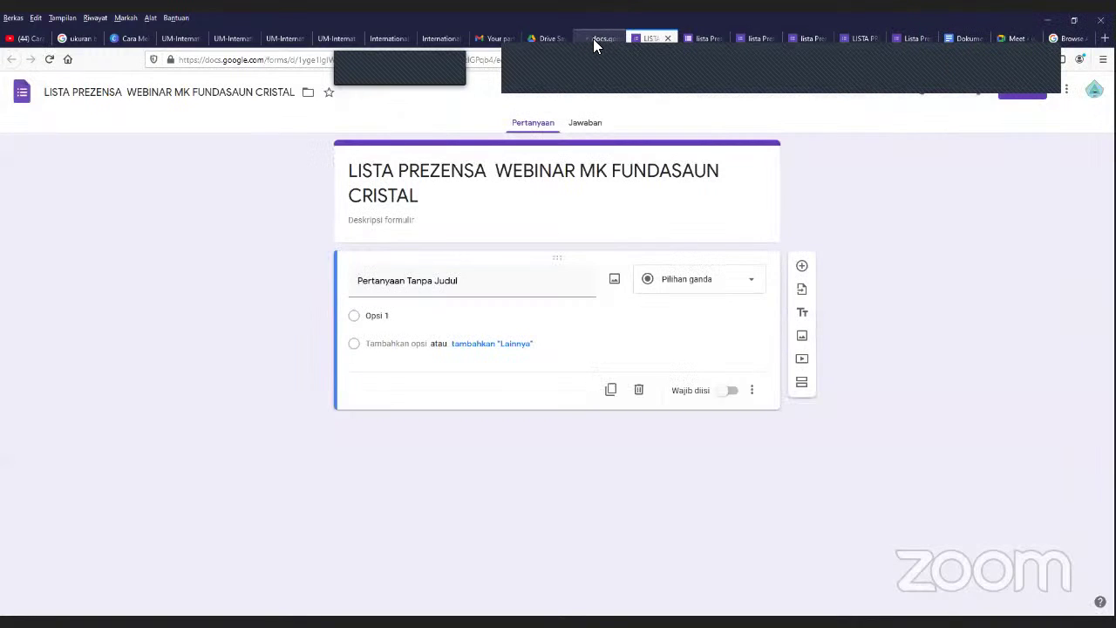
pyautogui.click(600, 38)
pyautogui.click(652, 39)
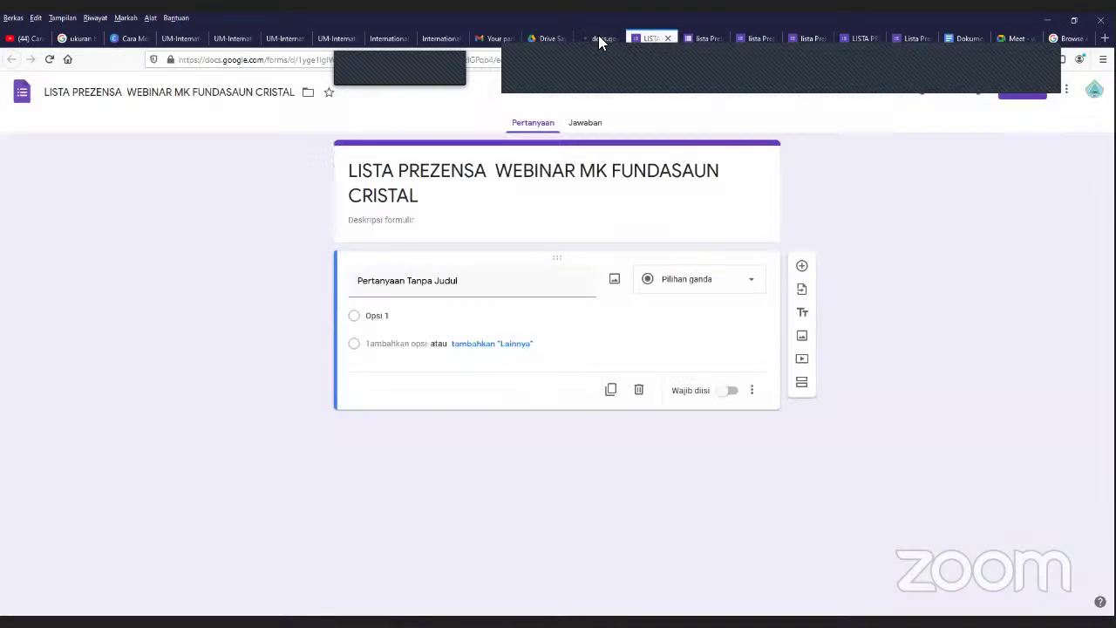
pyautogui.click(598, 39)
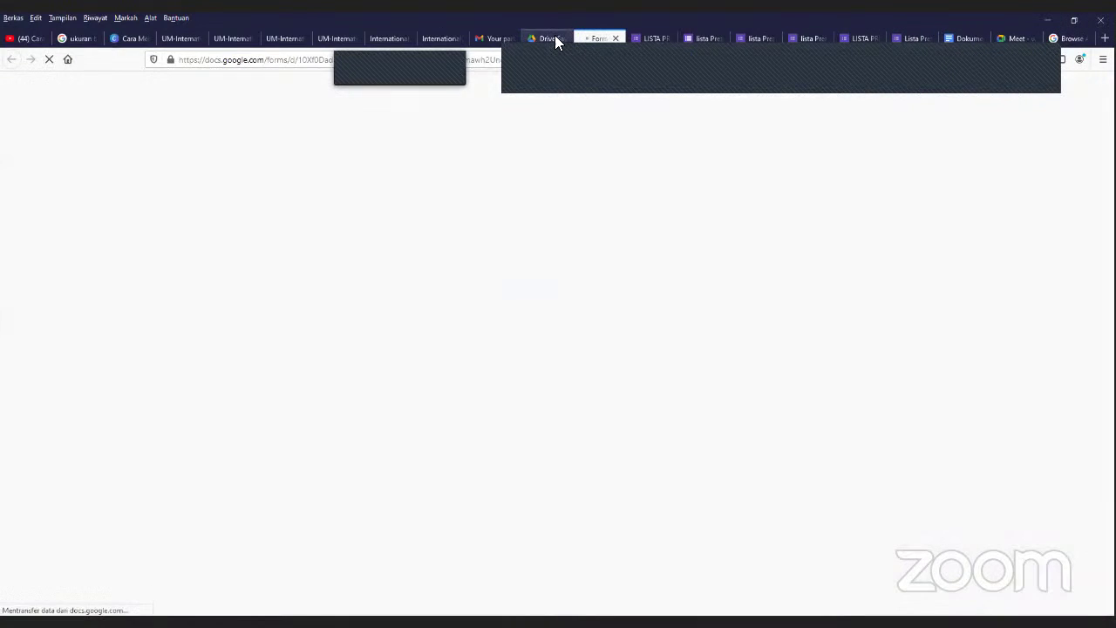
# Step: Go back to Google Drive and open the "Classroom Mestrado ISC" folder
pyautogui.hotkey('ctrl', 'shift', 'Tab')
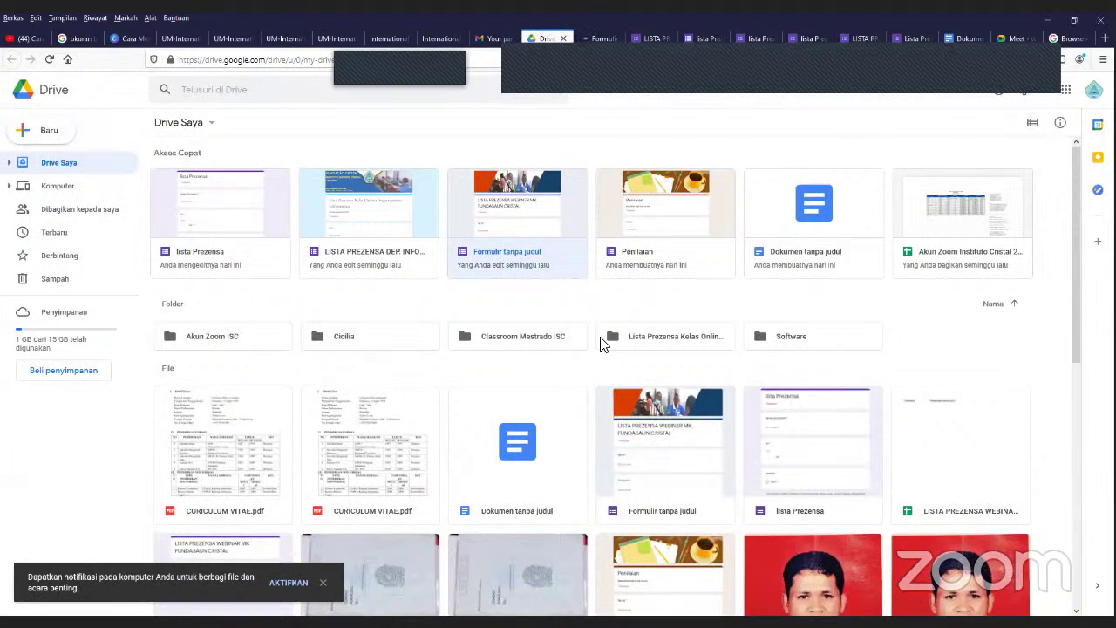
pyautogui.click(526, 342)
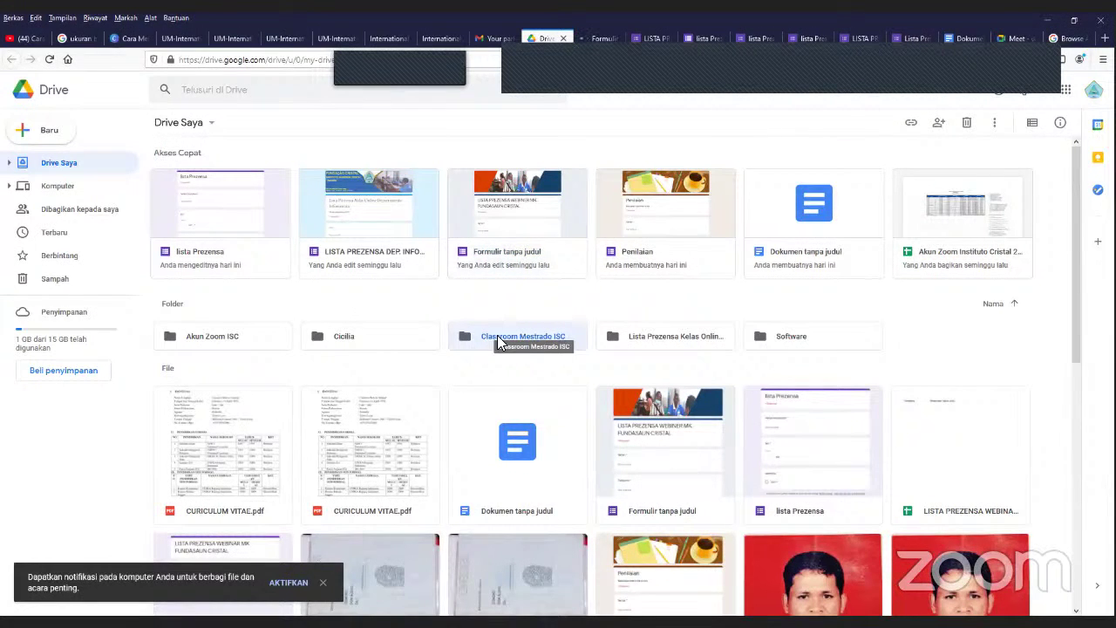
pyautogui.doubleClick(485, 340)
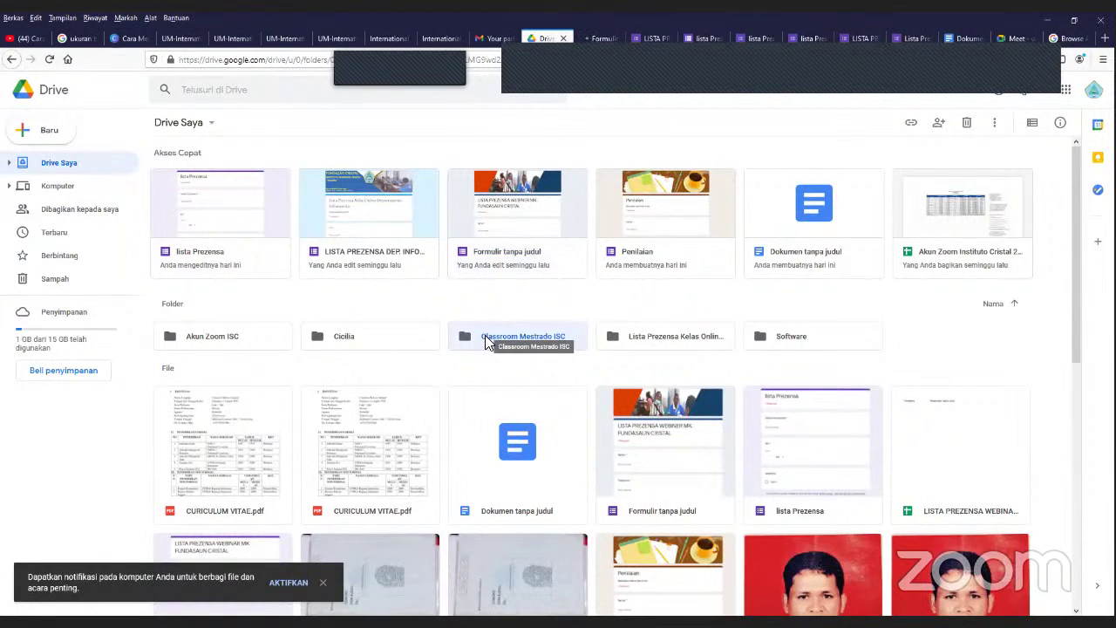
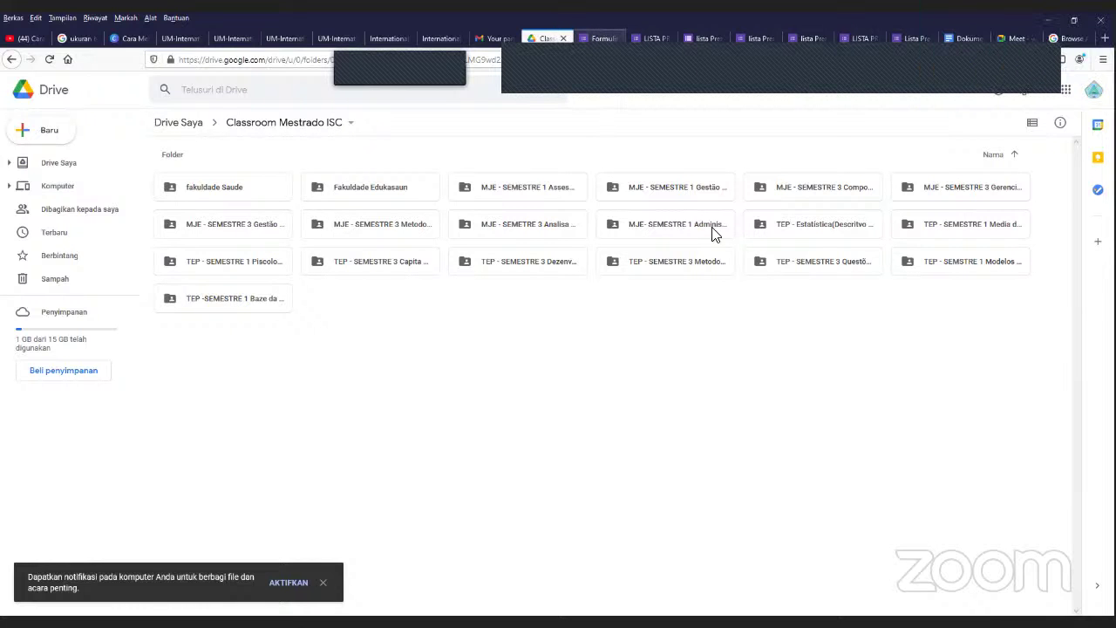
# Step: Switch to the "Formulir tanpa judul" form and look through its questions, ending back at the form title
pyautogui.hotkey('ctrl', 'Tab')
pyautogui.scroll(-4, 777, 249)
pyautogui.scroll(-2, 777, 248)
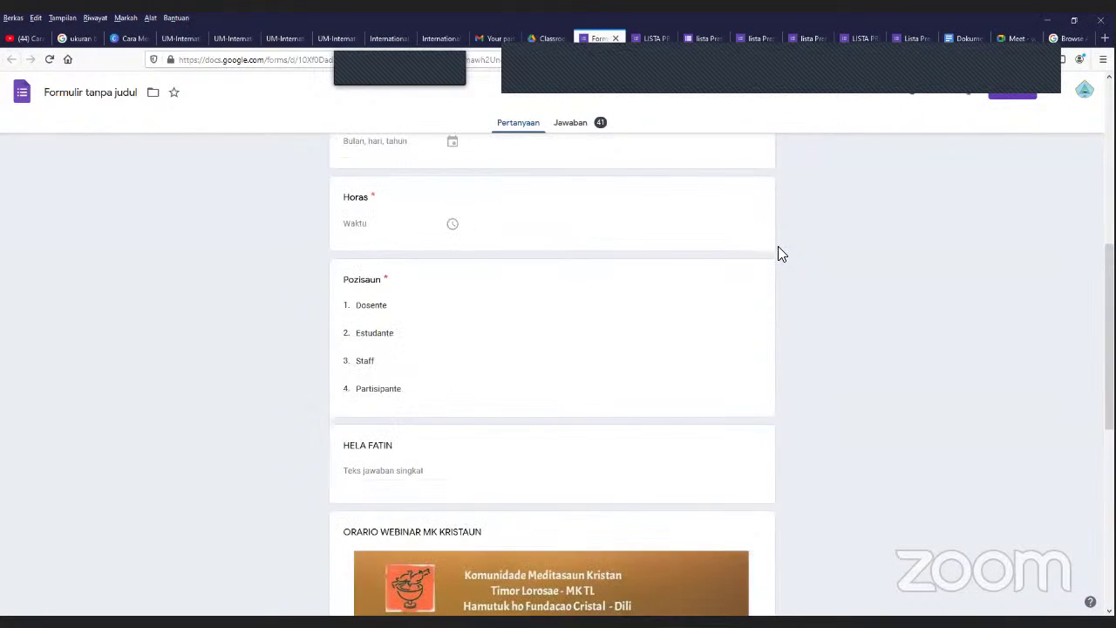
pyautogui.scroll(6, 578, 167)
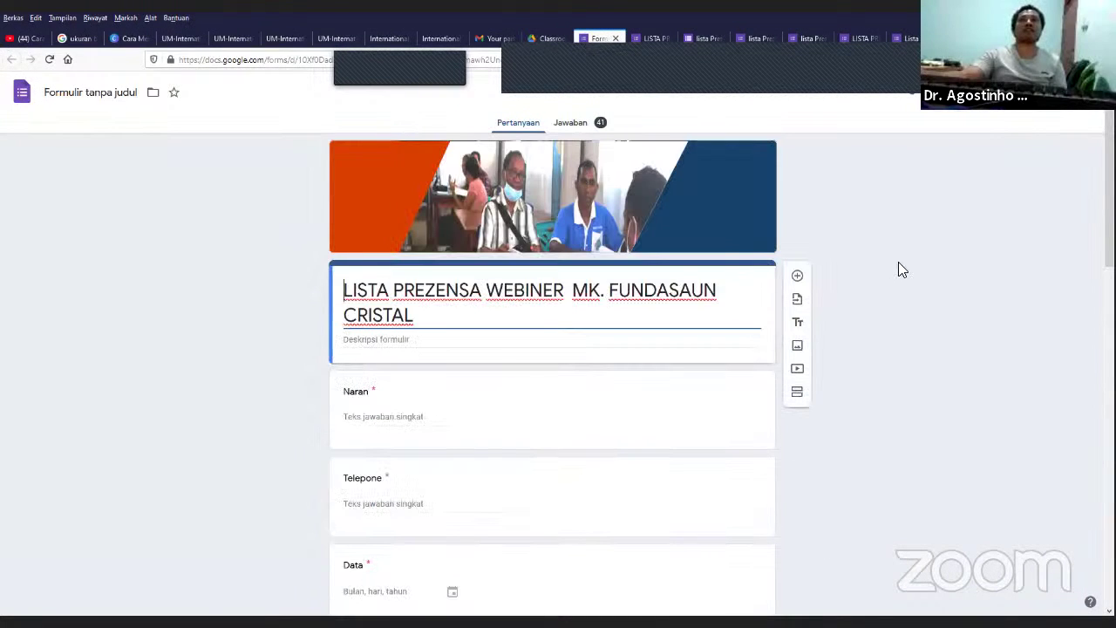
# Step: Show the form's Jawaban summary and examine the charts from Naran to HELA FATIN, including the Pozisaun pie chart
pyautogui.click(572, 125)
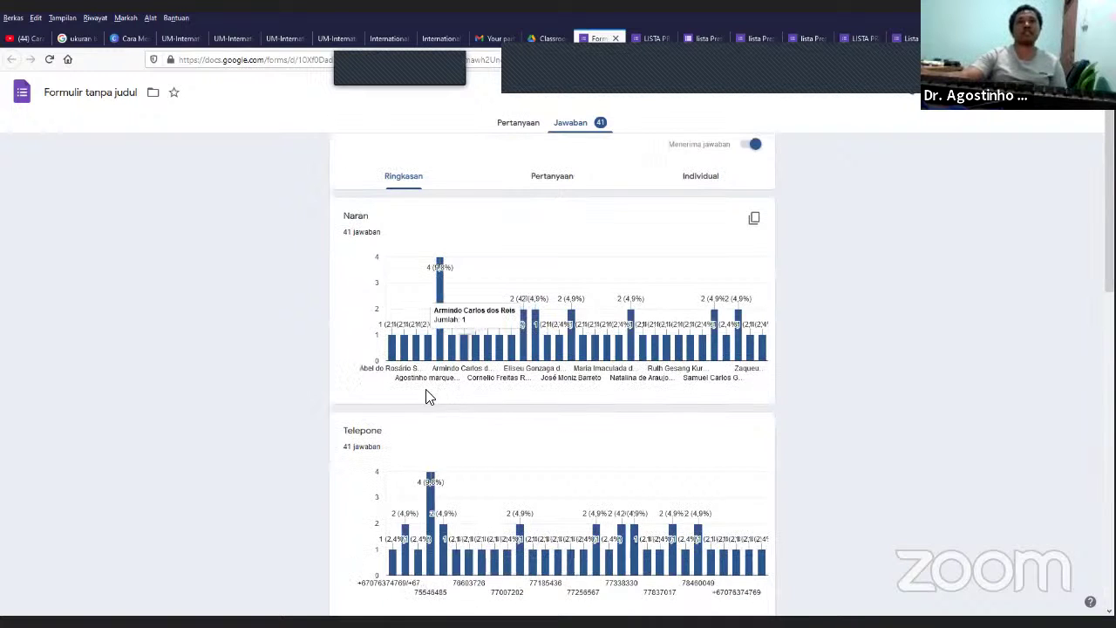
pyautogui.scroll(-1, 375, 384)
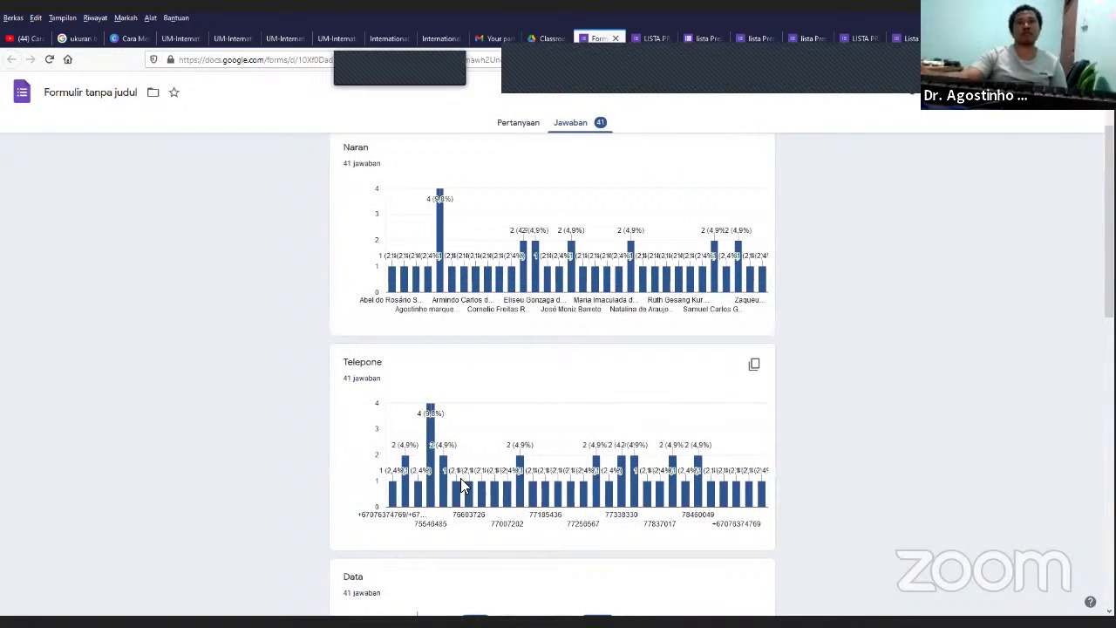
pyautogui.scroll(-2, 438, 475)
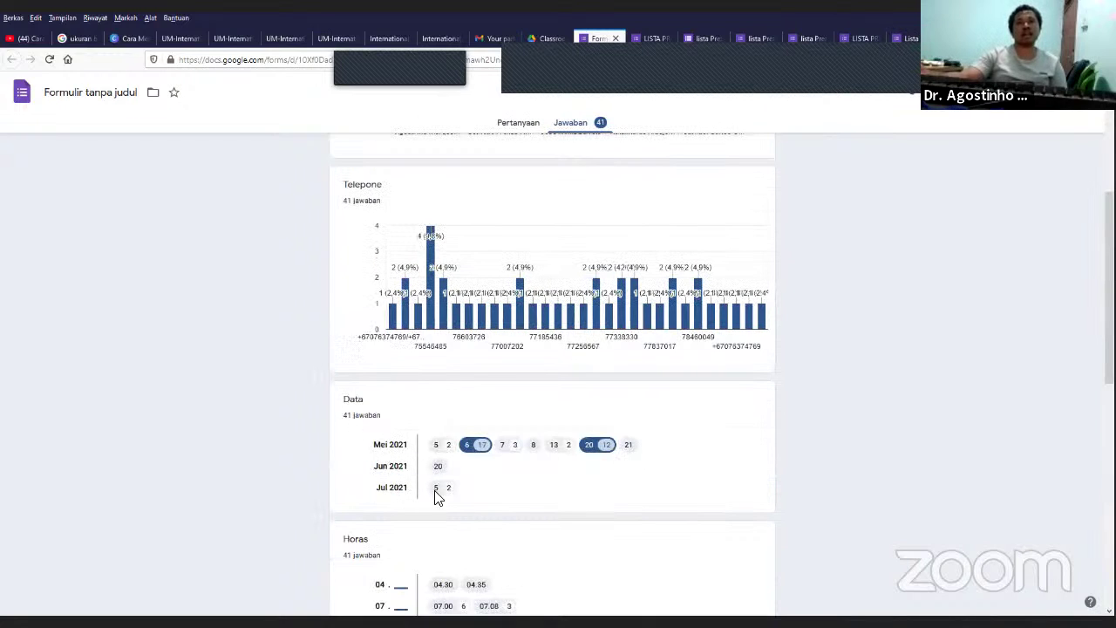
pyautogui.scroll(-1, 366, 460)
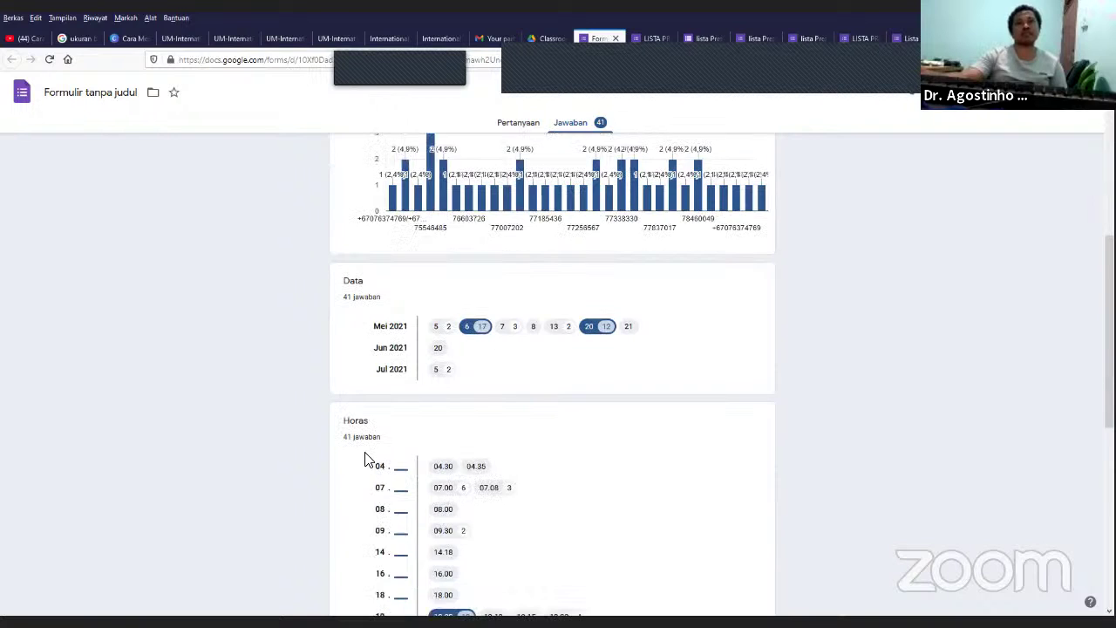
pyautogui.scroll(-1, 366, 454)
pyautogui.scroll(-3, 390, 460)
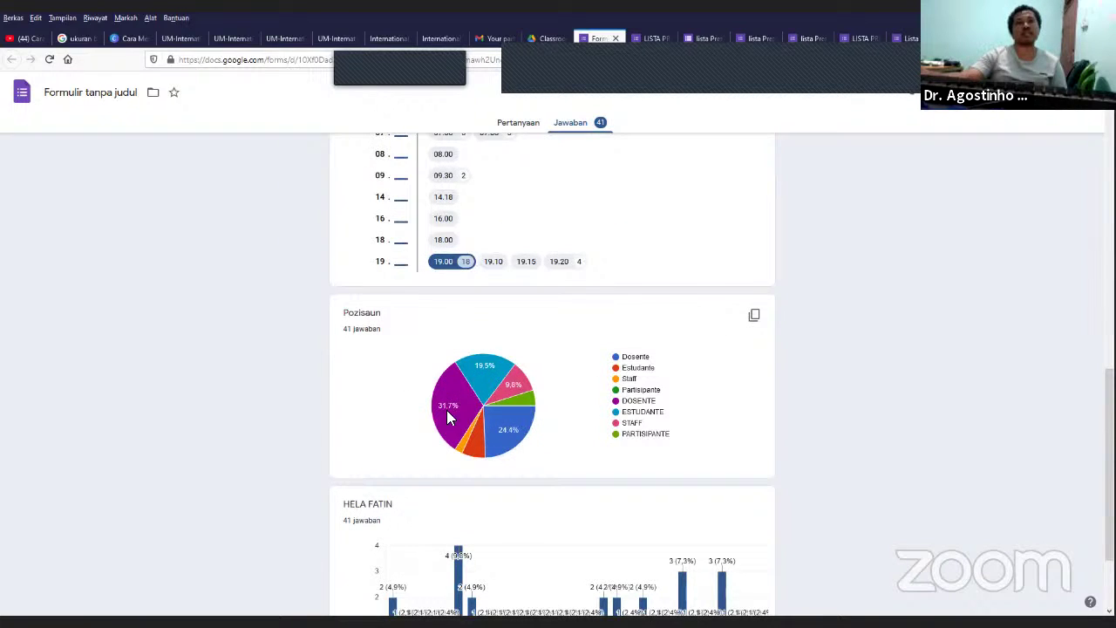
pyautogui.moveTo(458, 408)
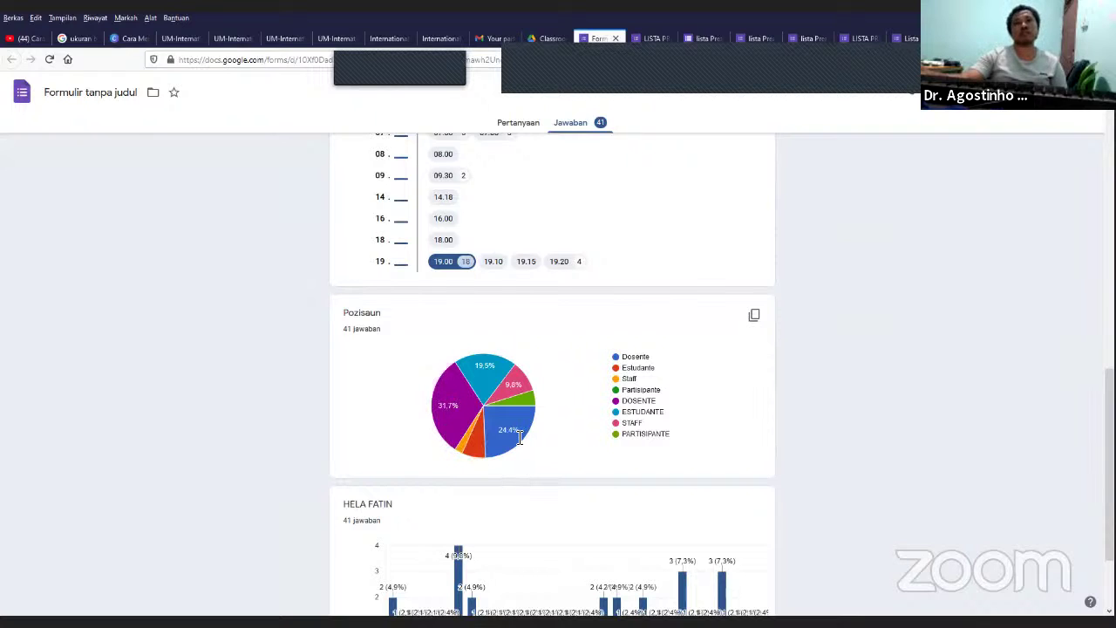
pyautogui.moveTo(513, 430)
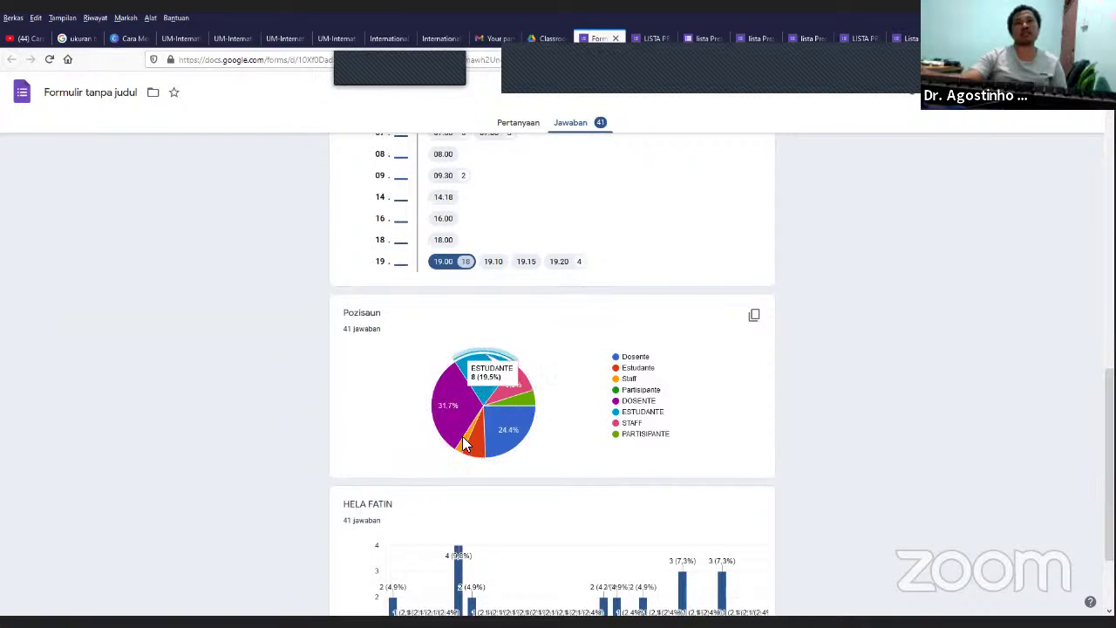
pyautogui.scroll(-2, 462, 453)
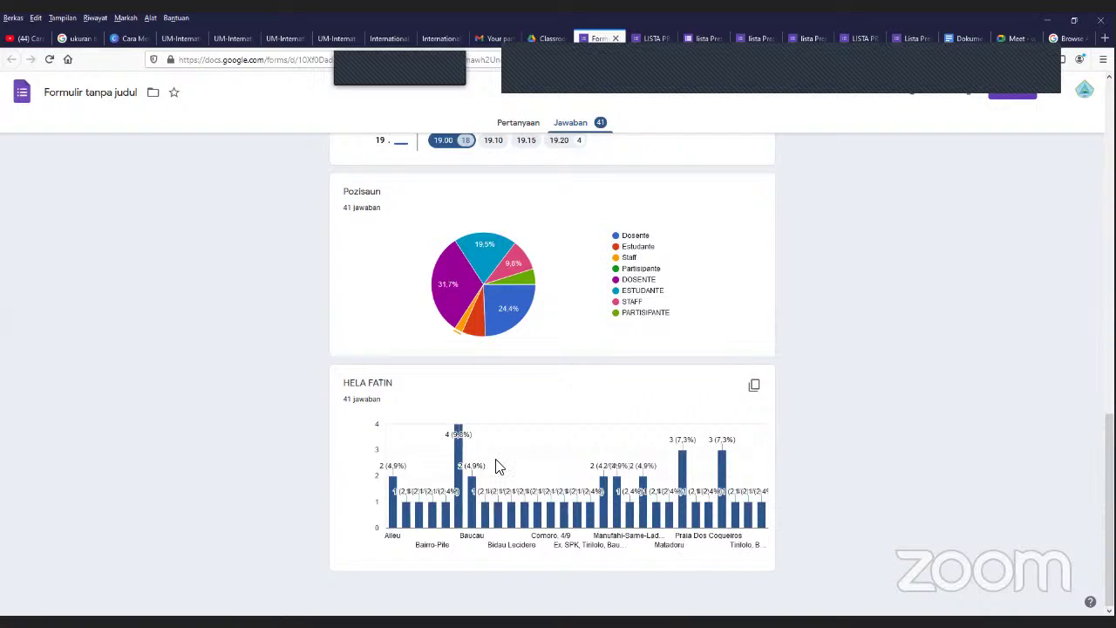
pyautogui.scroll(5, 561, 257)
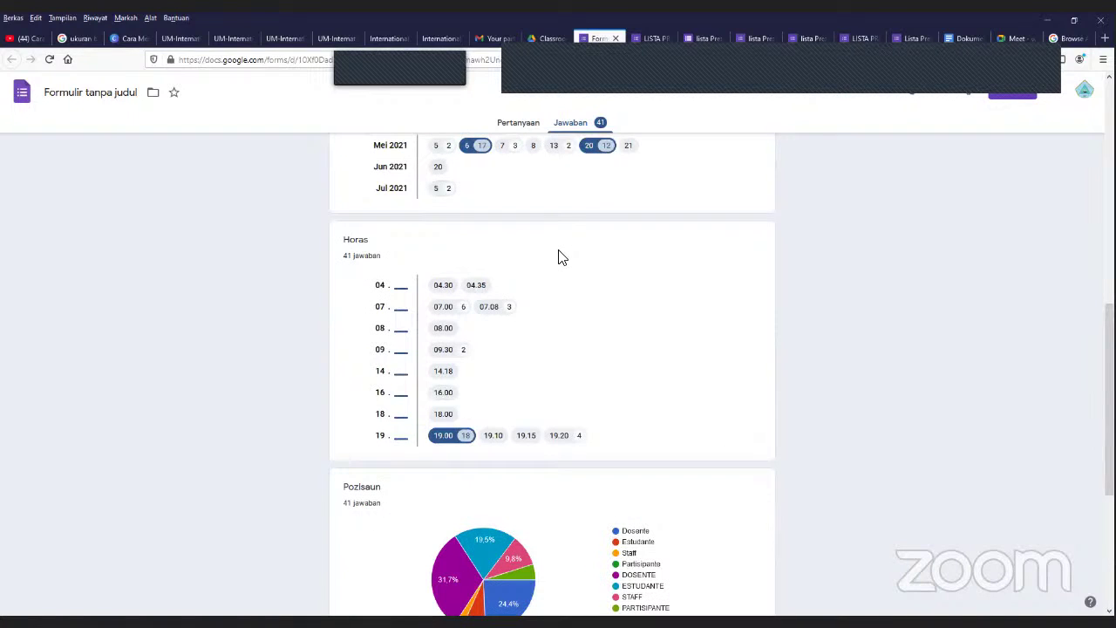
pyautogui.scroll(10, 561, 257)
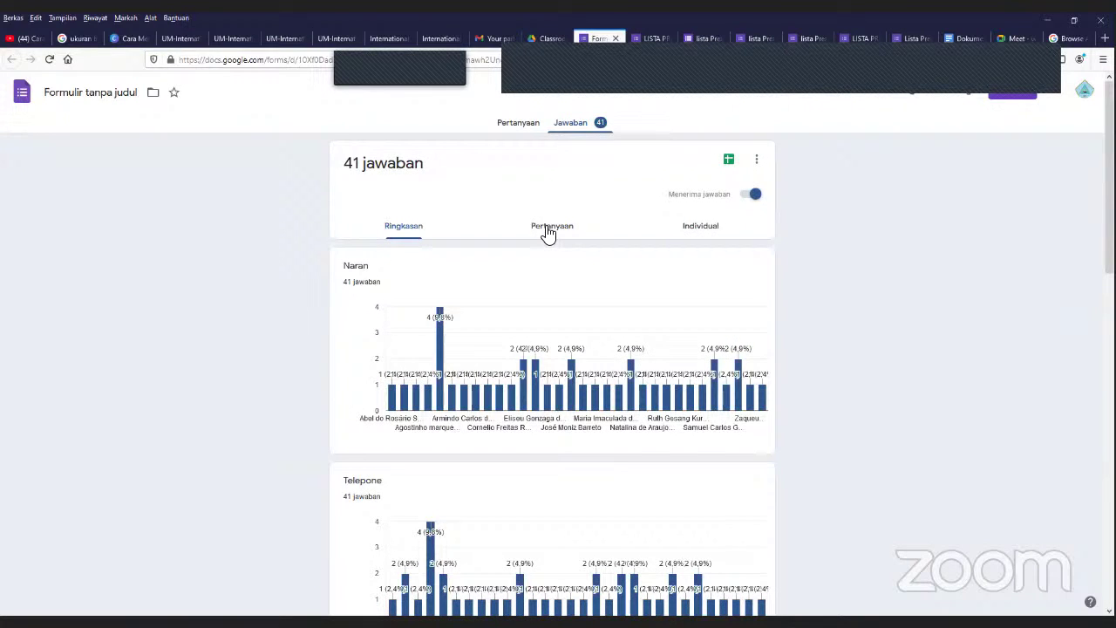
# Step: View the responses by question, choose the Telepone question, and look through its answers
pyautogui.click(548, 230)
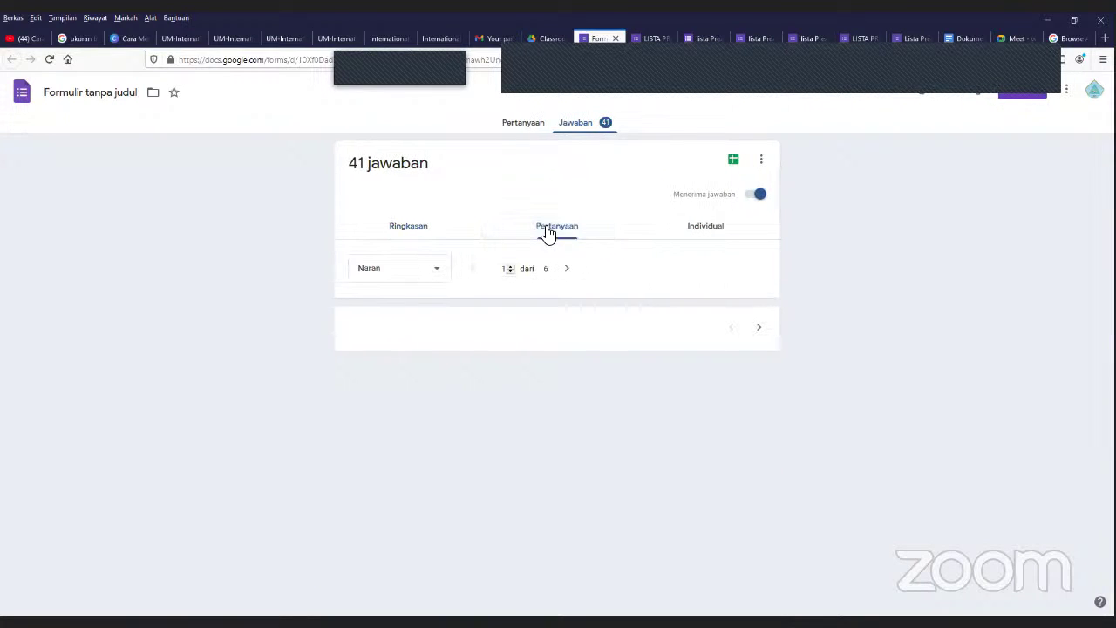
pyautogui.click(439, 271)
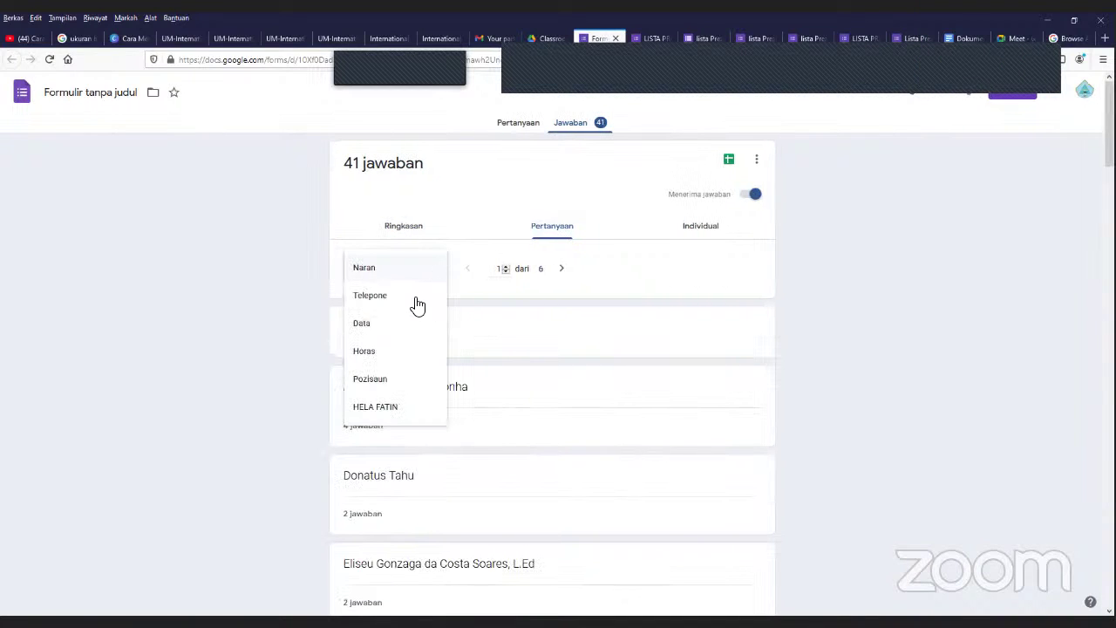
pyautogui.click(415, 297)
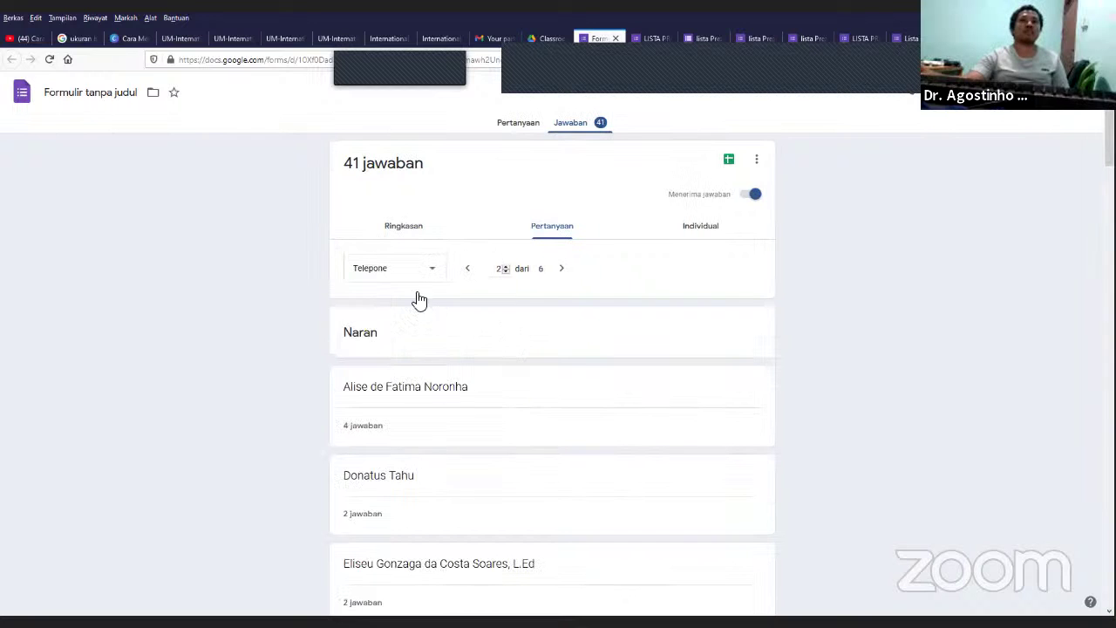
pyautogui.click(403, 267)
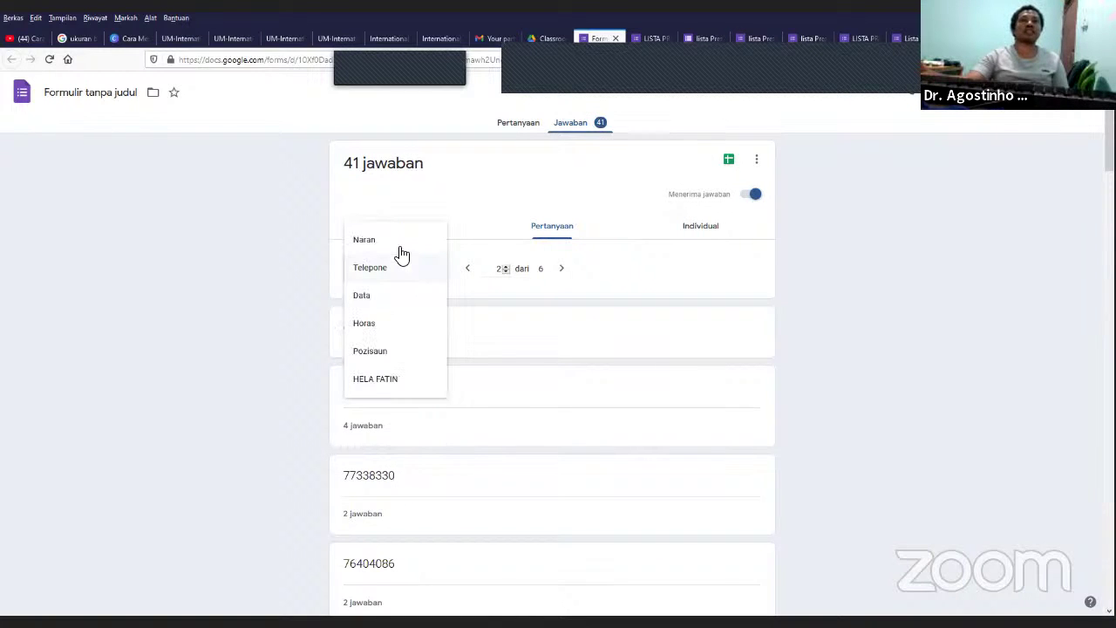
pyautogui.click(502, 396)
pyautogui.scroll(-2, 501, 397)
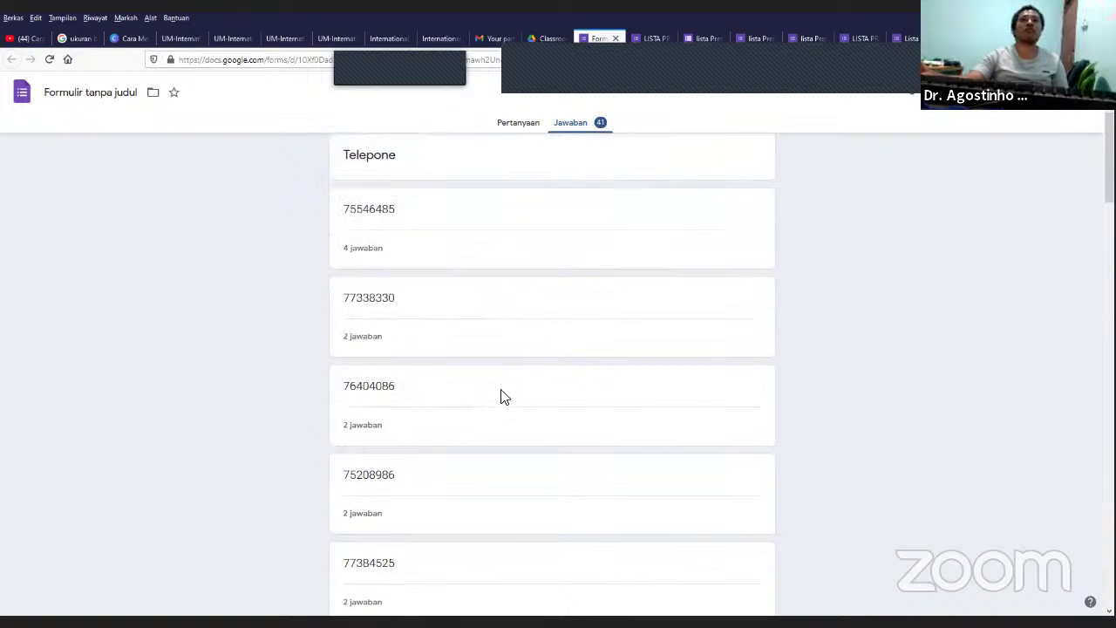
# Step: Look through the answers to the Naran question, and examine the first individual response down to the webinar schedule image
pyautogui.scroll(-15, 501, 396)
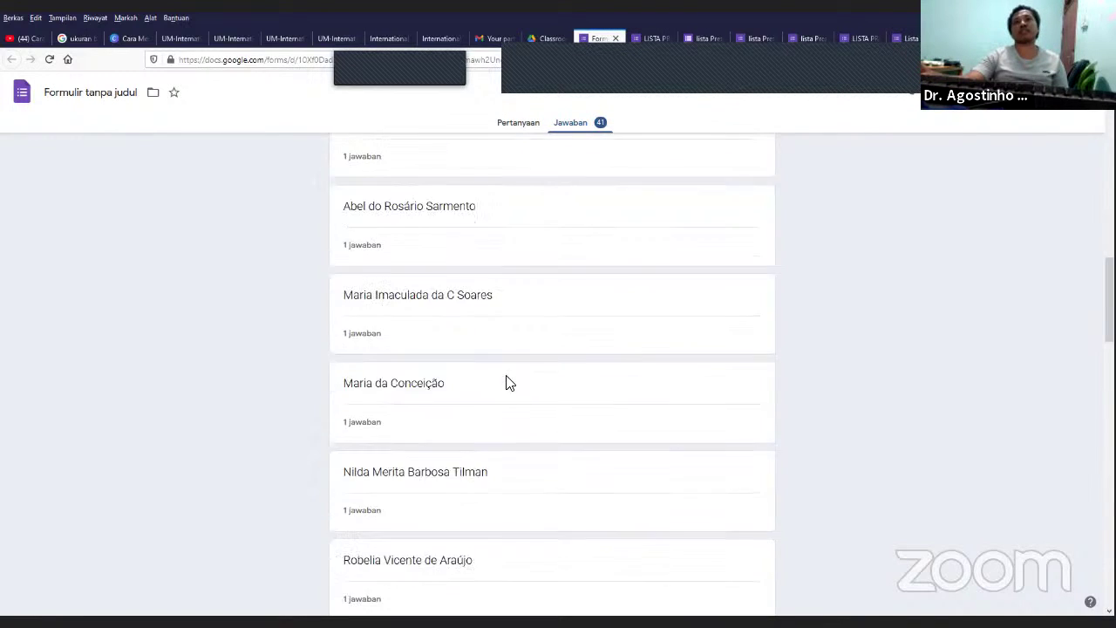
pyautogui.scroll(15, 509, 383)
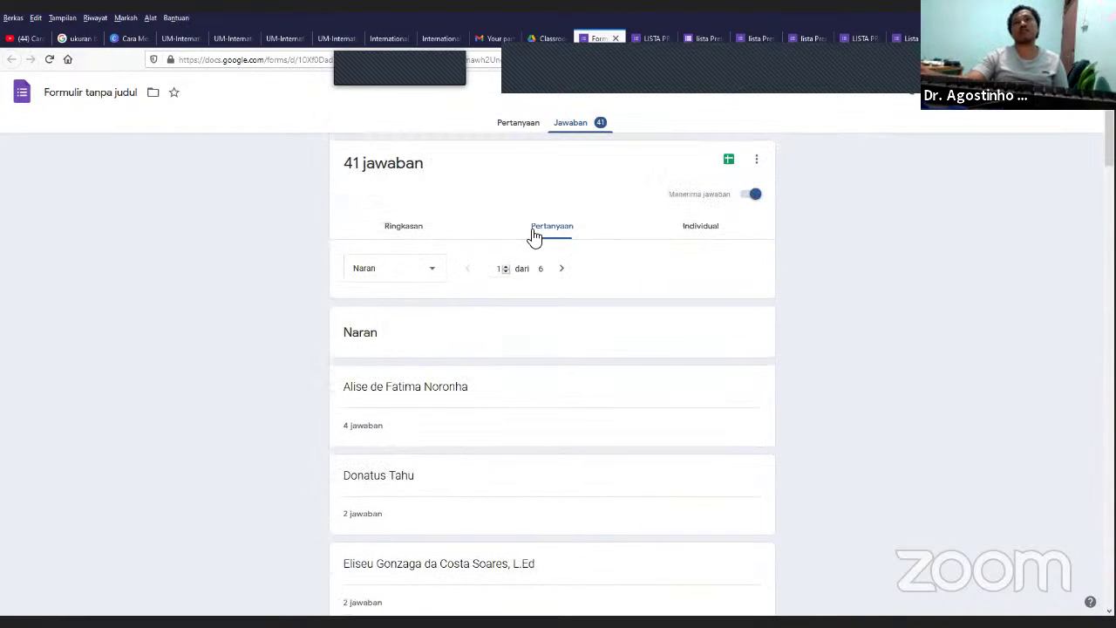
pyautogui.click(711, 230)
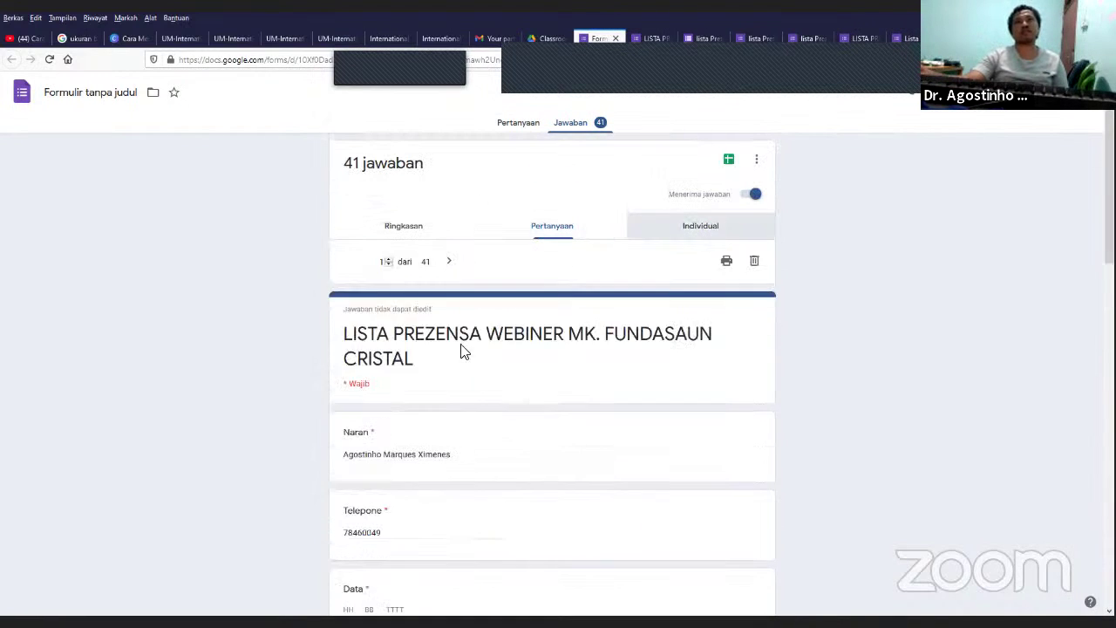
pyautogui.scroll(-5, 488, 393)
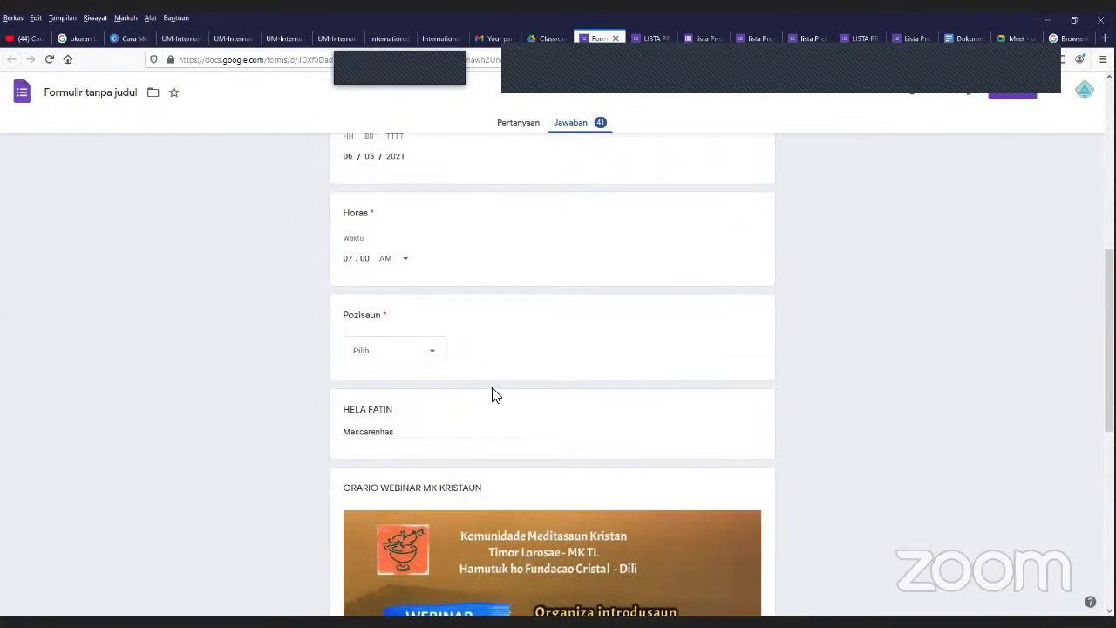
pyautogui.scroll(-3, 492, 396)
pyautogui.scroll(8, 498, 256)
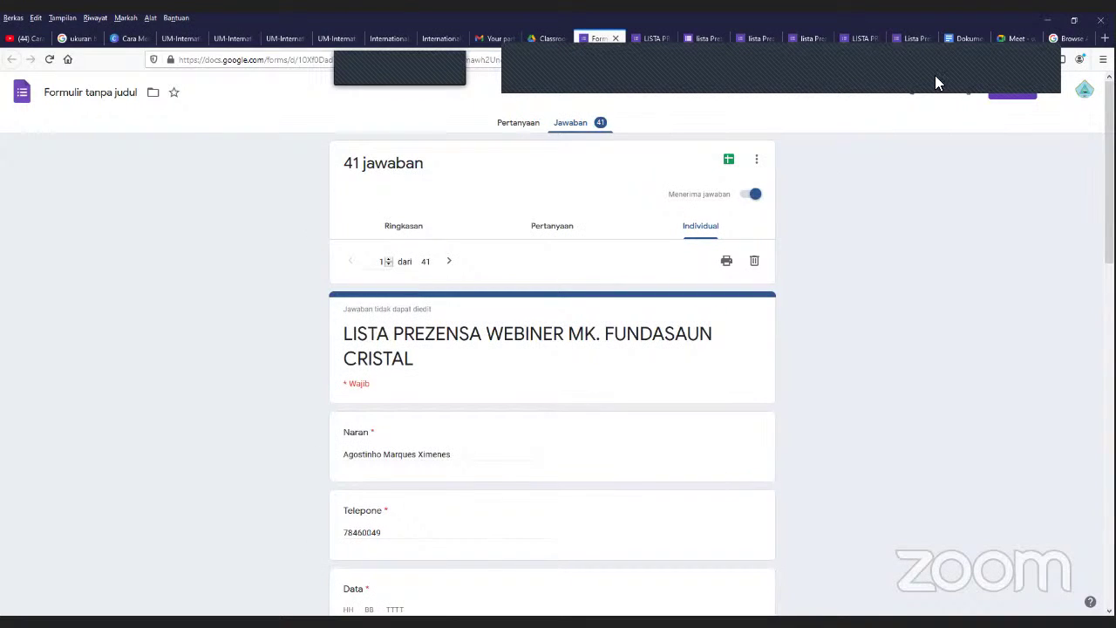
# Step: Return to Google Drive, open Google Classroom in a new tab from the Google apps, and open the "fakuldade Saude" folder
pyautogui.click(1007, 37)
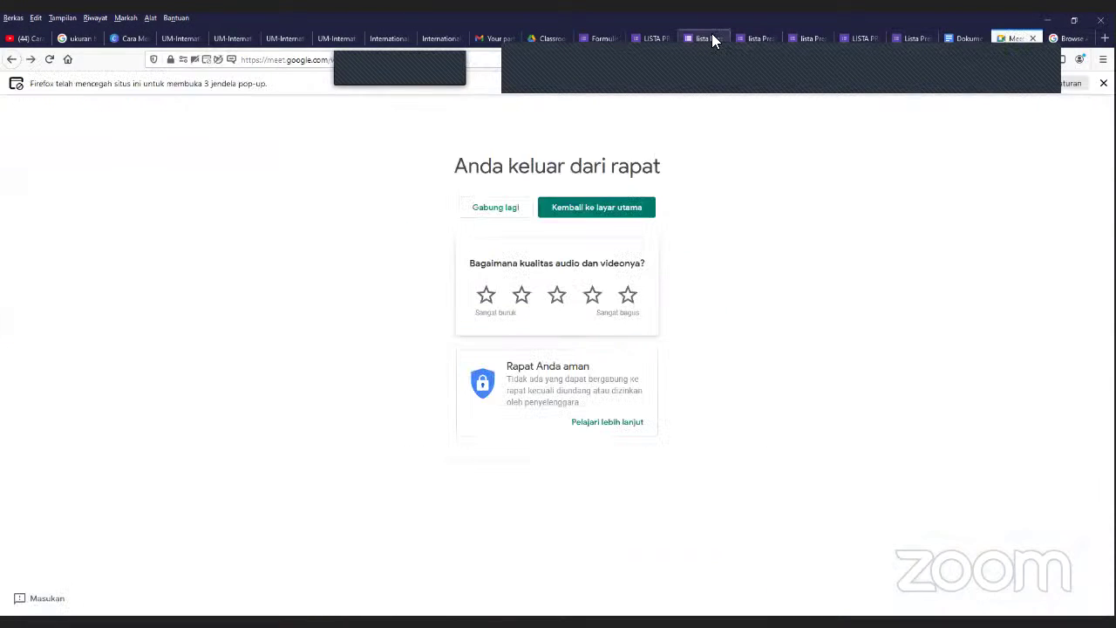
pyautogui.click(711, 37)
pyautogui.click(554, 37)
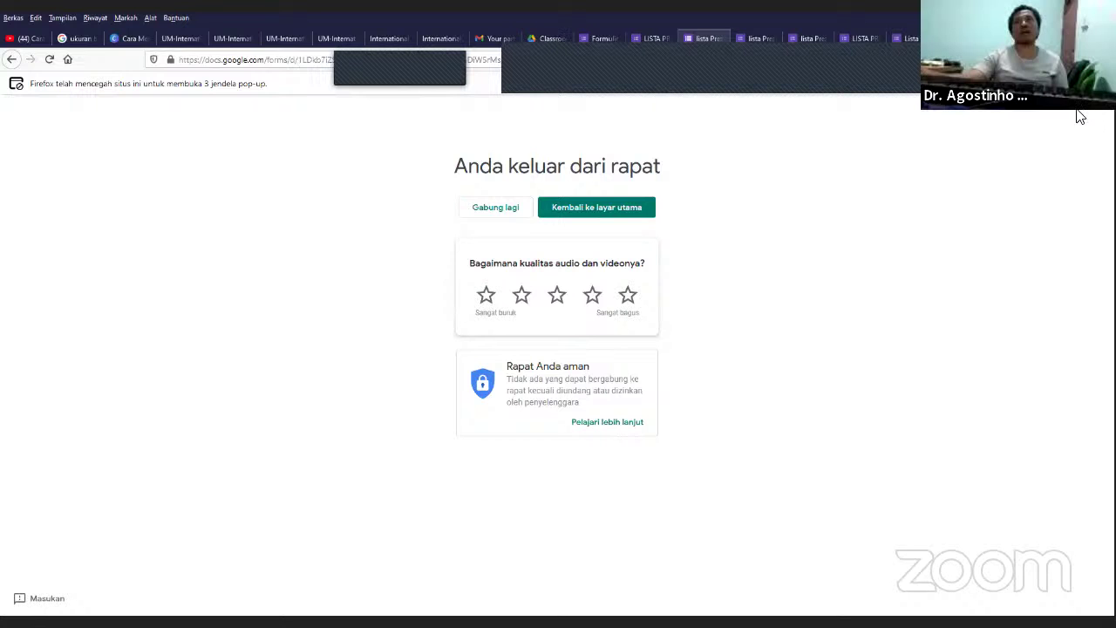
pyautogui.click(1065, 89)
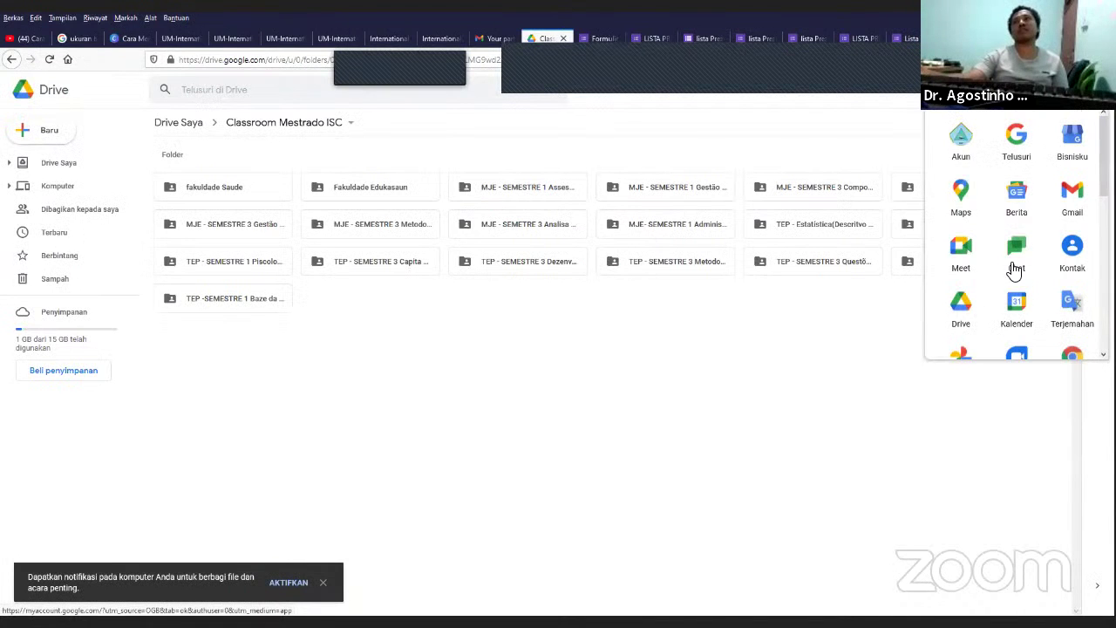
pyautogui.scroll(-2, 1090, 305)
pyautogui.scroll(-3, 1075, 218)
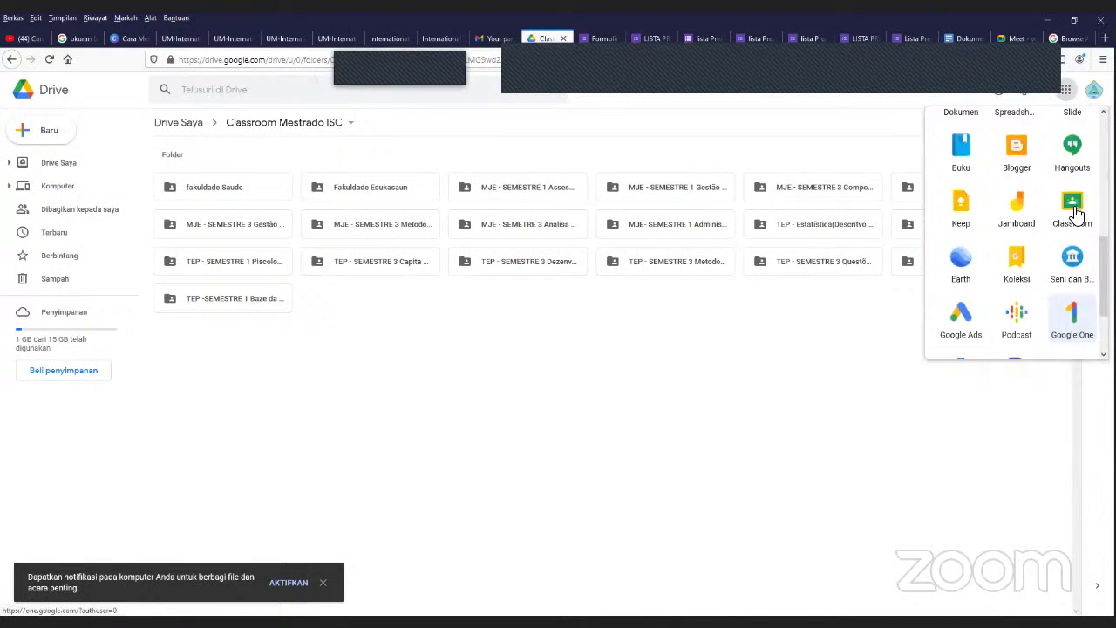
pyautogui.rightClick(1072, 210)
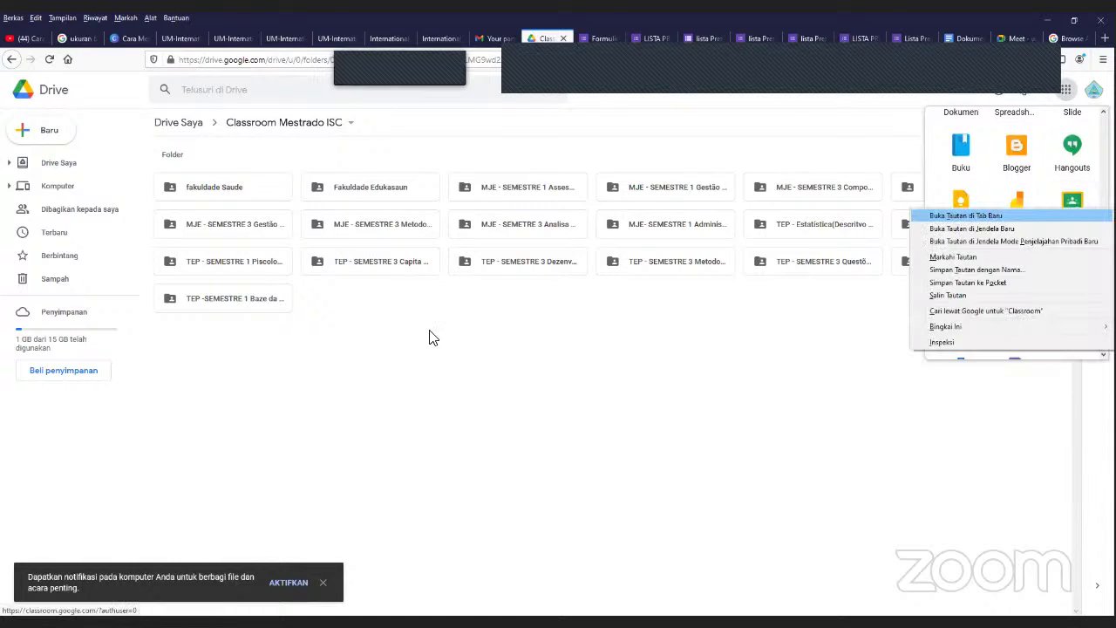
pyautogui.press('Return')
pyautogui.click(216, 194)
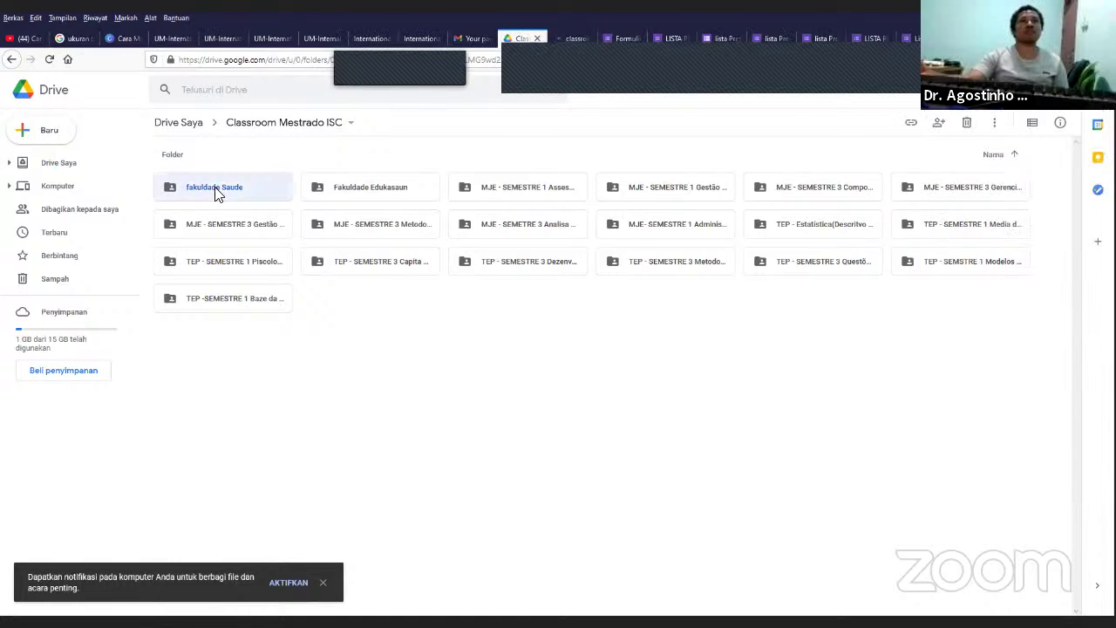
# Step: Switch to Google Classroom, look through the class cards, and open the TEP - SEMESTRE 1 Estatística (Descritvo E Infrencial) class
pyautogui.click(572, 40)
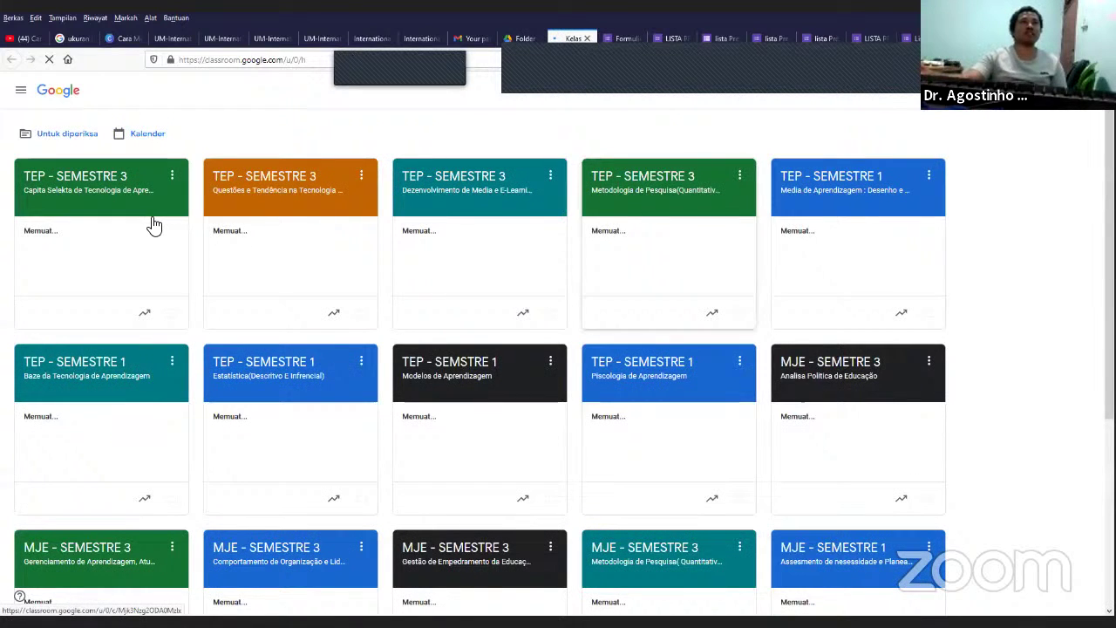
pyautogui.scroll(-3, 149, 209)
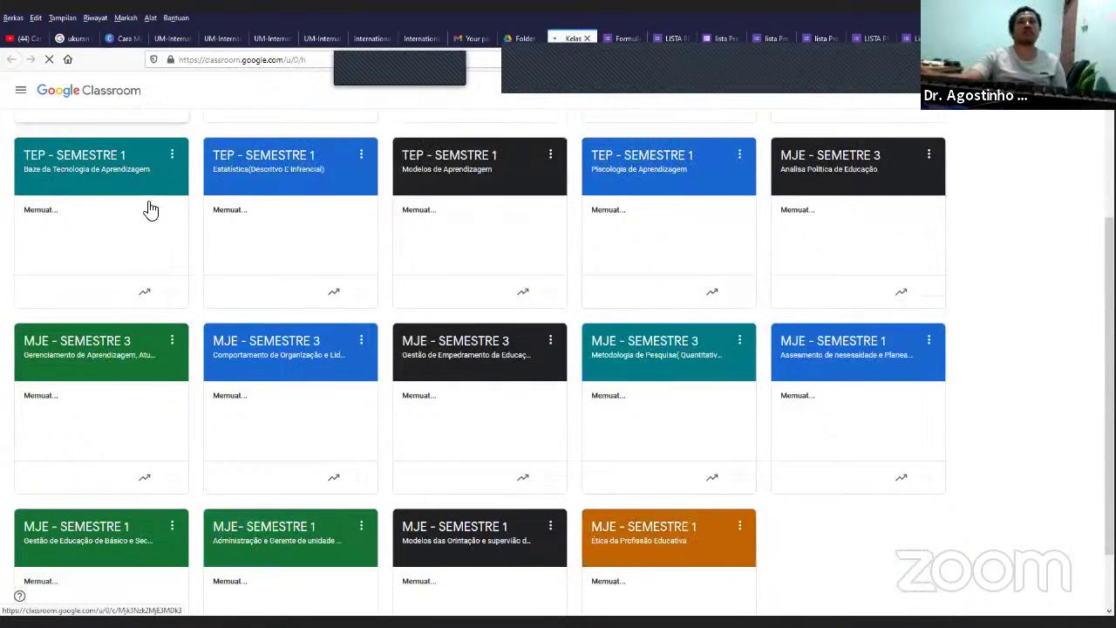
pyautogui.scroll(3, 150, 209)
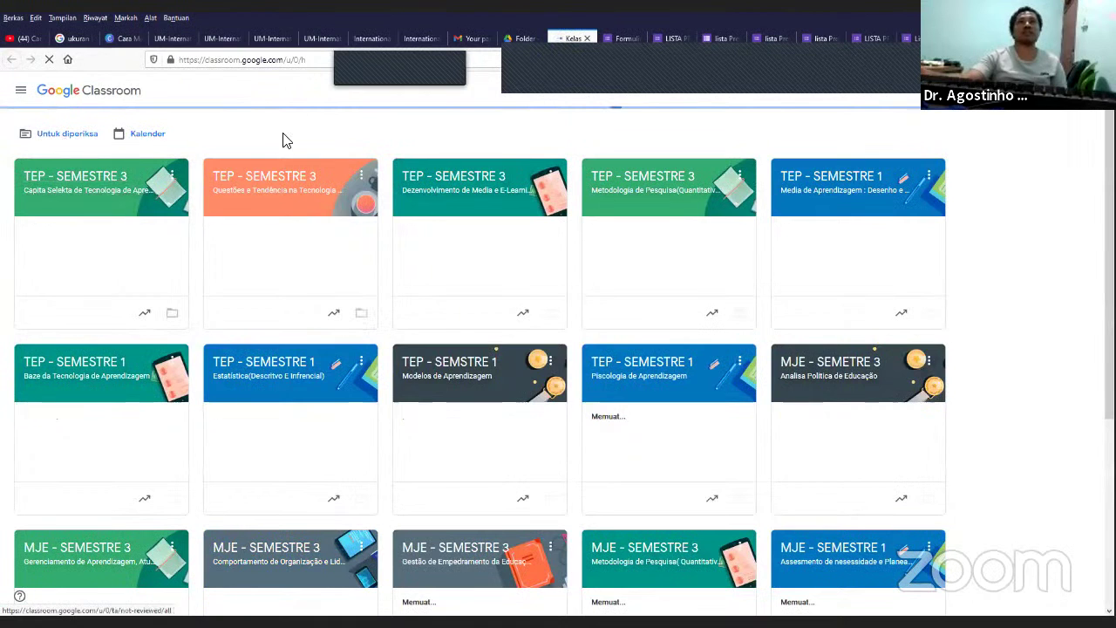
pyautogui.scroll(-2, 404, 183)
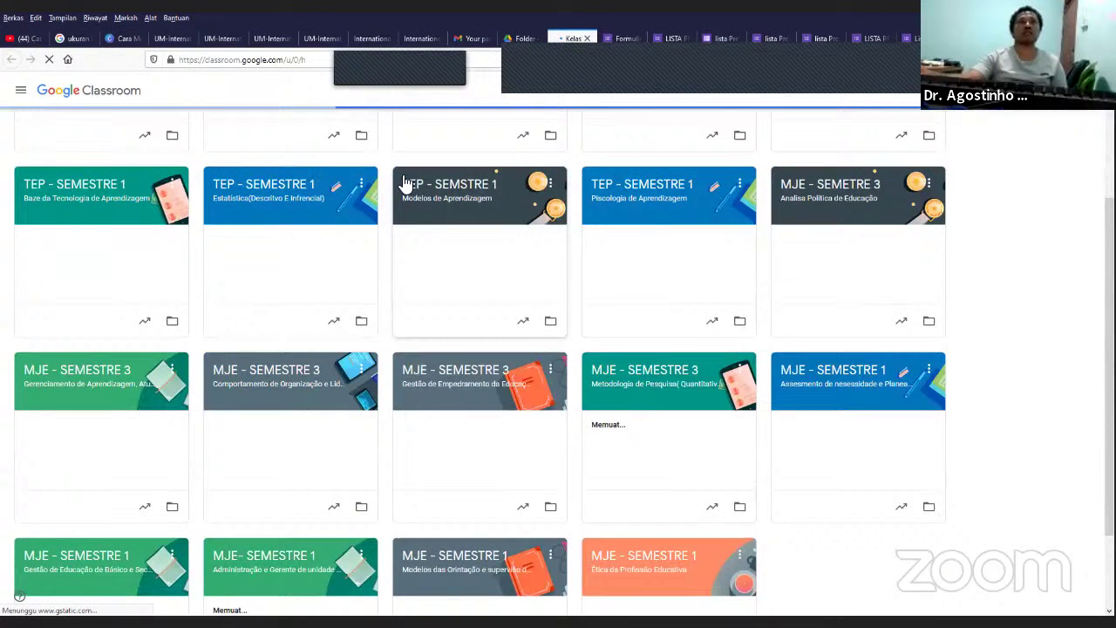
pyautogui.scroll(-1, 719, 207)
pyautogui.scroll(3, 969, 110)
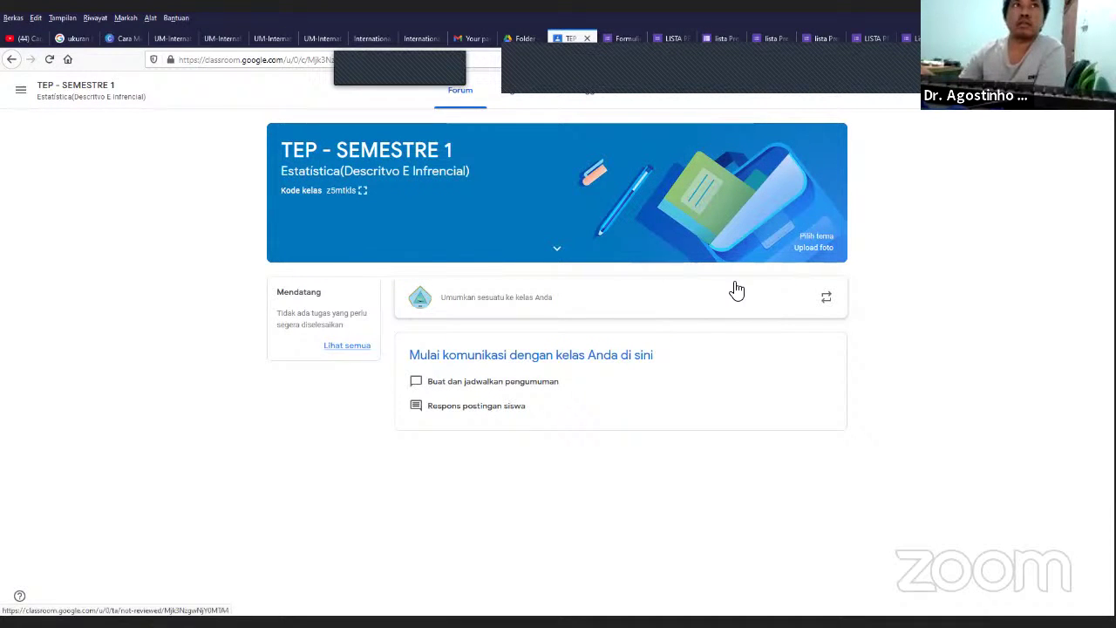
# Step: View the Estatística class's classwork page and its gradebook
pyautogui.click(520, 101)
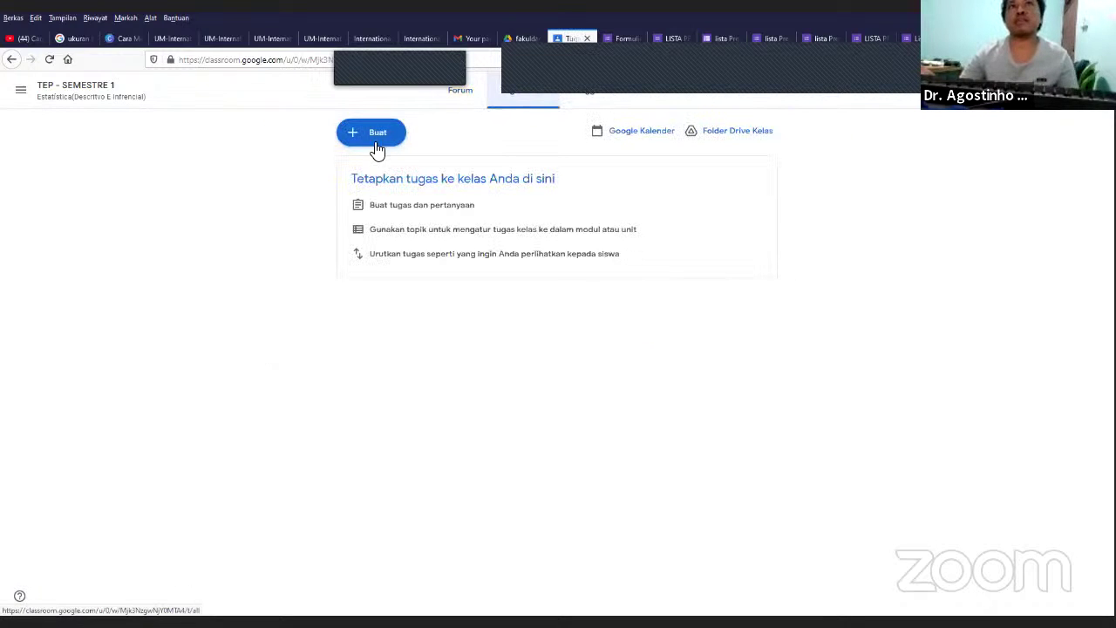
pyautogui.click(643, 96)
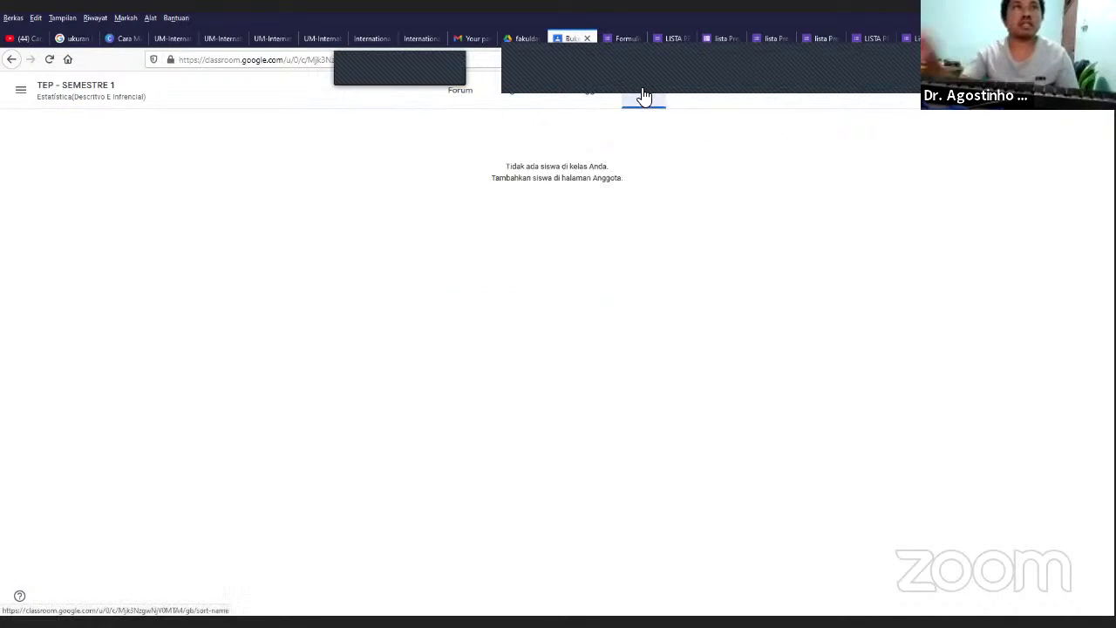